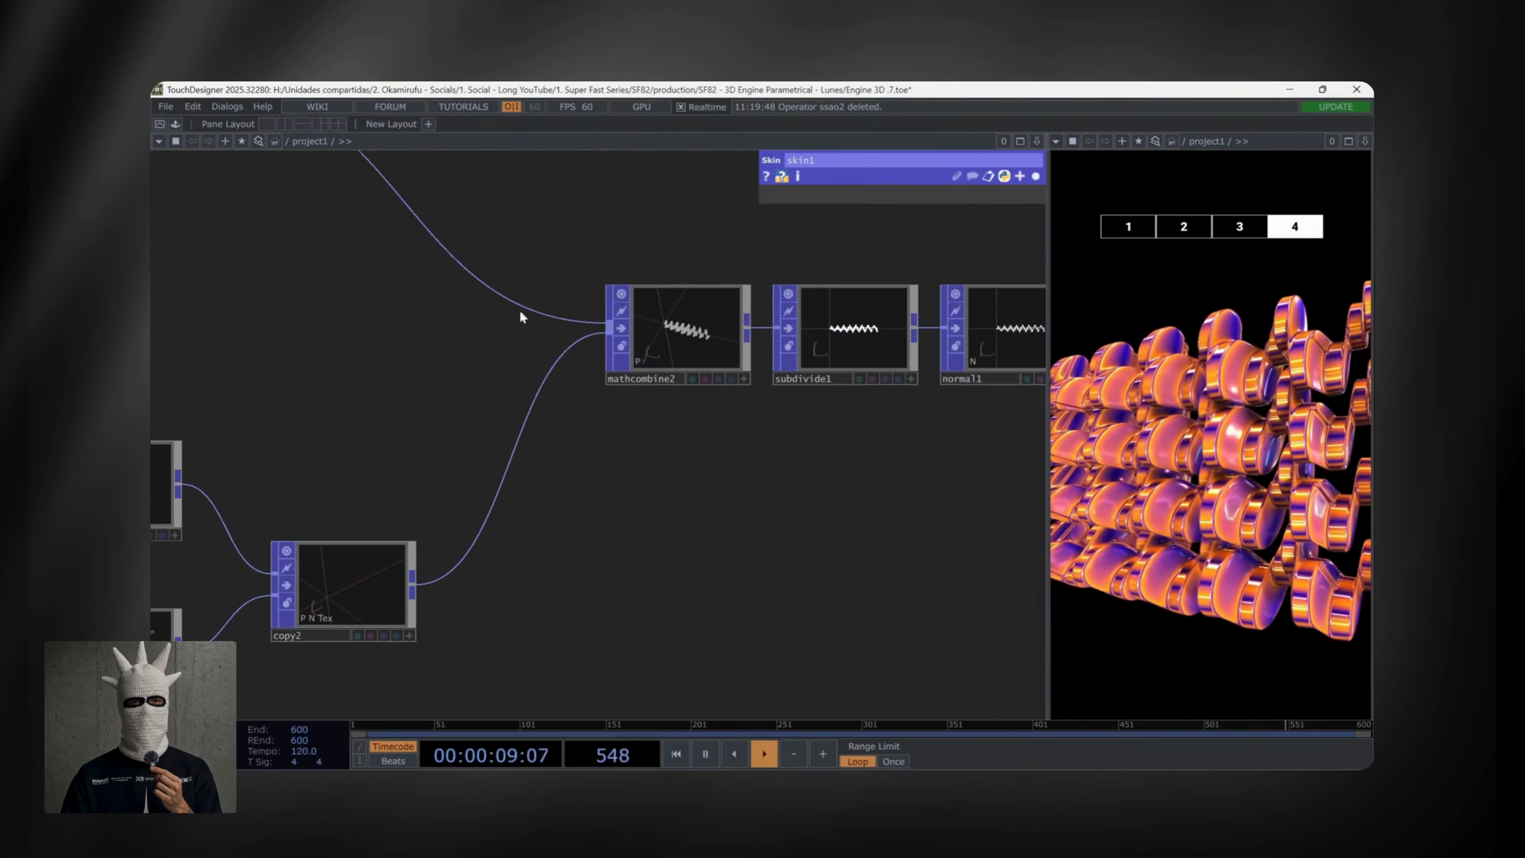
# Step: Examine the geometry chain from mathcombine2 through subdivide1, normal1 and transform1 to copy3, including the operators' parameters
pyautogui.moveTo(387, 460); pyautogui.dragTo(578, 435)
pyautogui.click(294, 456)
pyautogui.moveTo(875, 537); pyautogui.dragTo(737, 646)
pyautogui.click(750, 397)
pyautogui.moveTo(837, 539); pyautogui.dragTo(684, 640)
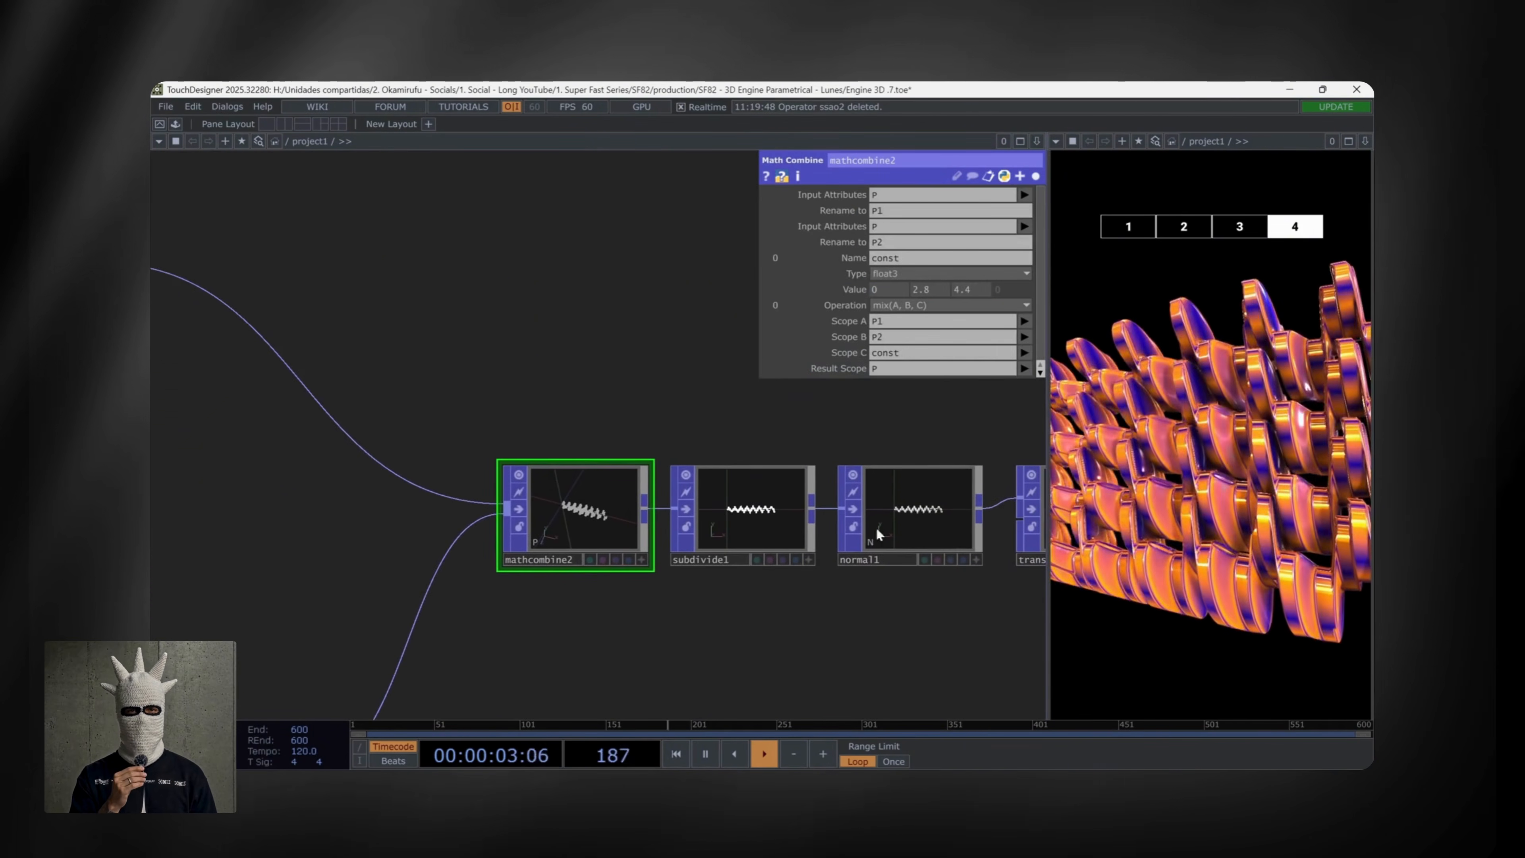
pyautogui.moveTo(953, 614); pyautogui.dragTo(594, 650)
pyautogui.click(758, 523)
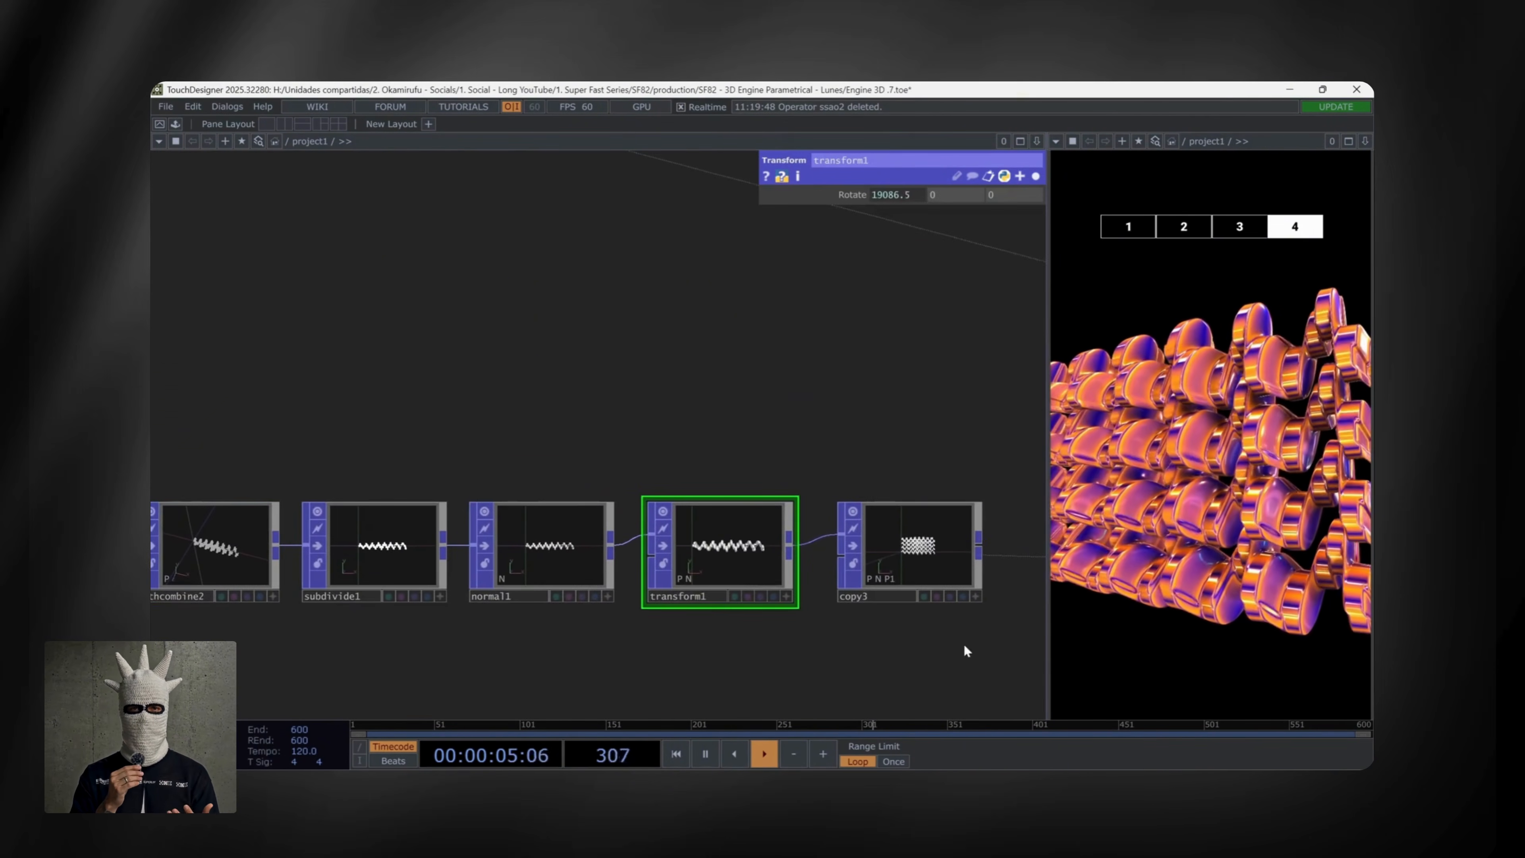
pyautogui.moveTo(964, 647); pyautogui.dragTo(351, 497)
pyautogui.moveTo(1009, 612); pyautogui.dragTo(375, 443)
# Step: Examine the render section: the ramp material, cameraviewport1, render1, ssao1, level1 and the final output
pyautogui.scroll(-3, 658, 524)
pyautogui.click(626, 452)
pyautogui.click(627, 518)
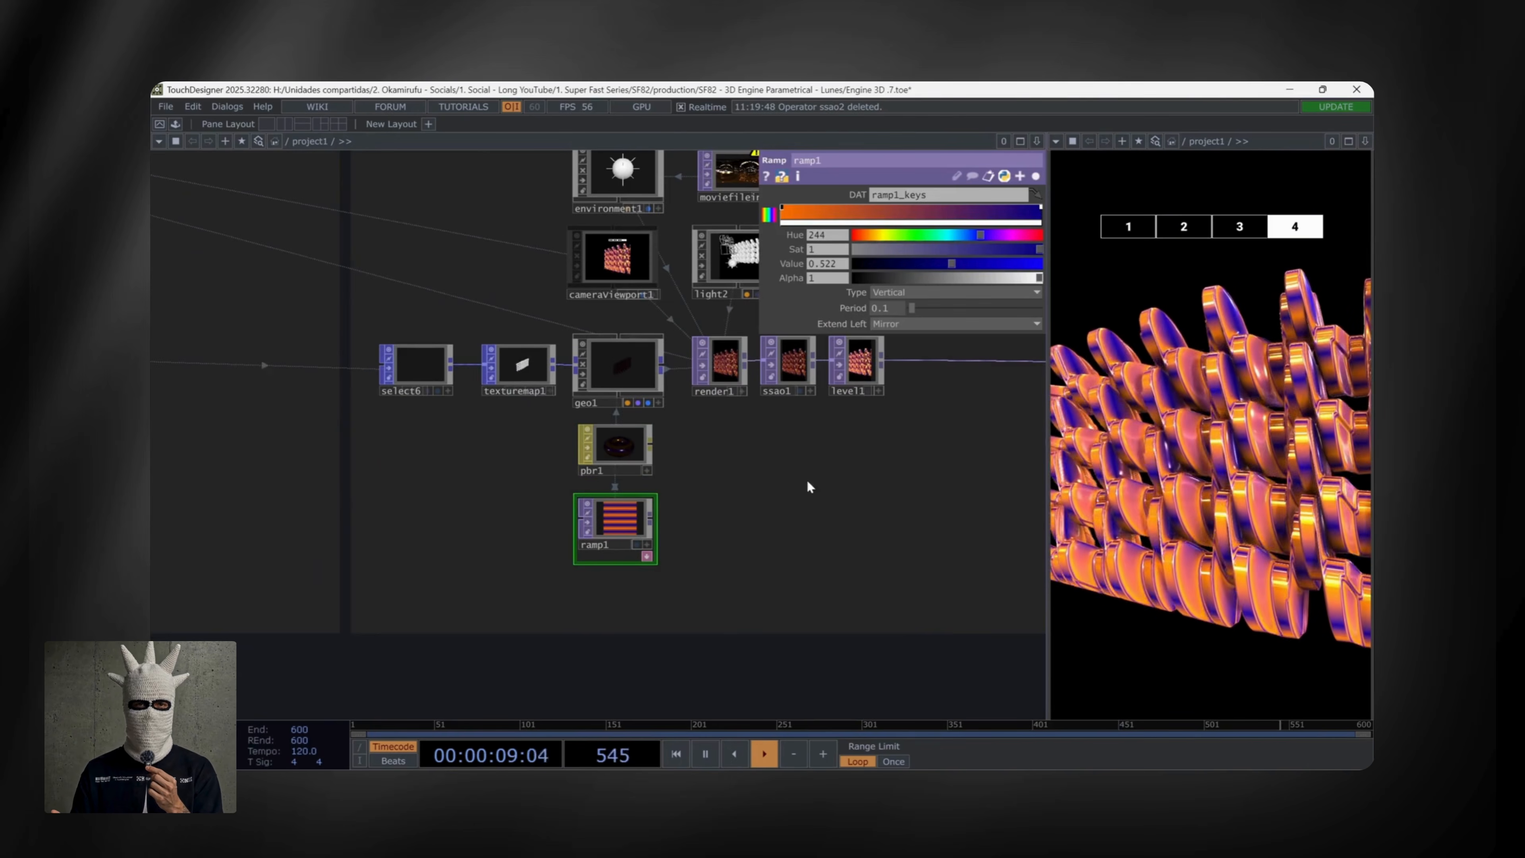
pyautogui.moveTo(797, 495); pyautogui.dragTo(765, 622)
pyautogui.moveTo(803, 427); pyautogui.dragTo(570, 314, button='right')
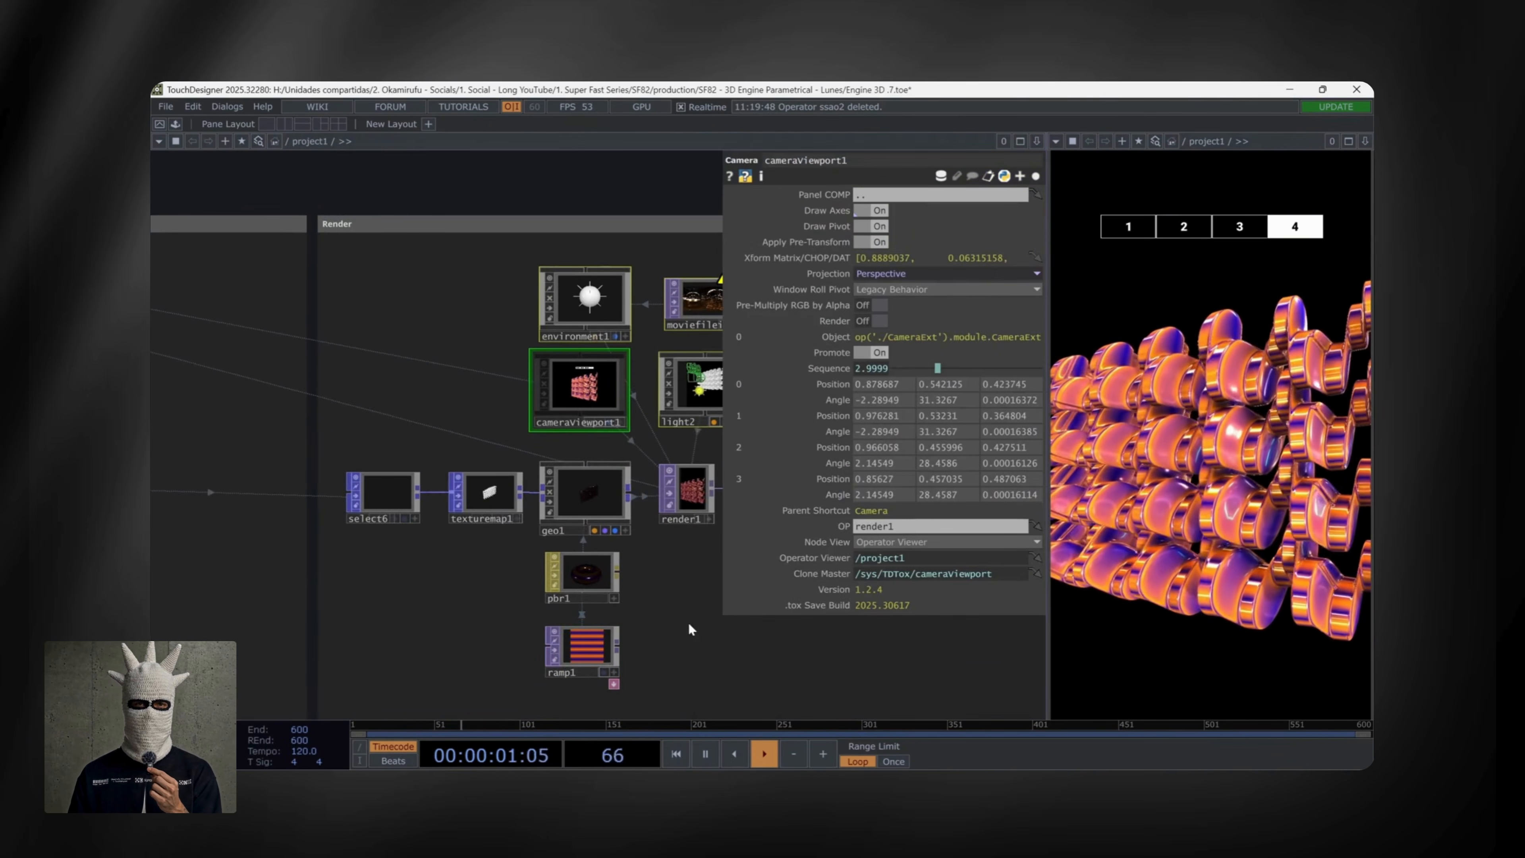
pyautogui.moveTo(641, 619); pyautogui.dragTo(546, 607)
pyautogui.press('p')
pyautogui.scroll(3, 690, 498)
pyautogui.scroll(1, 690, 498)
pyautogui.click(650, 509)
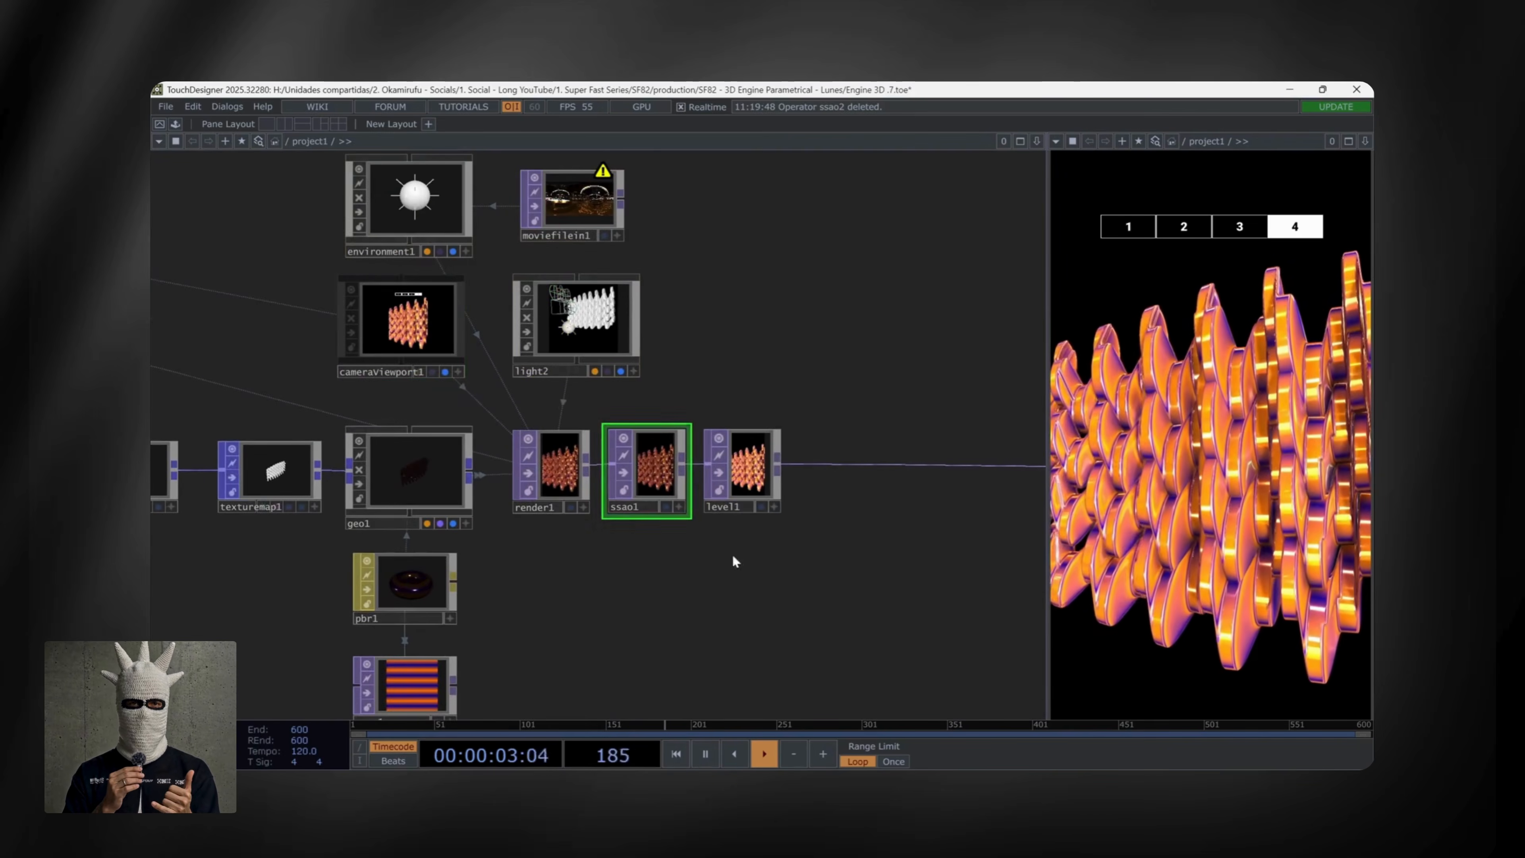
pyautogui.moveTo(769, 610); pyautogui.dragTo(659, 672)
pyautogui.click(620, 570)
pyautogui.scroll(1, 619, 569)
pyautogui.scroll(5, 622, 571)
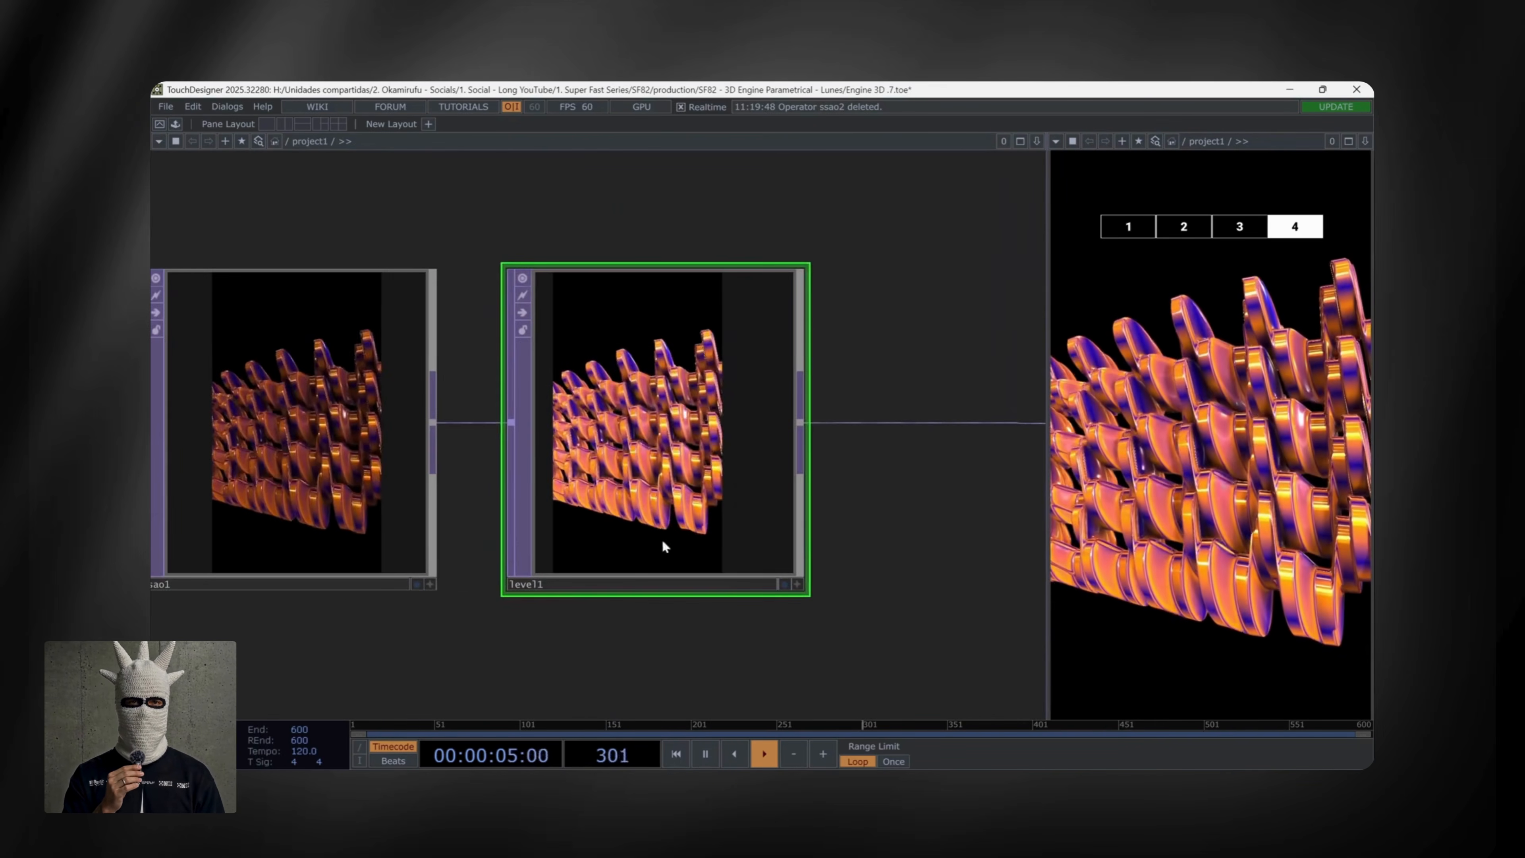
pyautogui.scroll(-4, 906, 531)
pyautogui.scroll(-1, 925, 583)
pyautogui.moveTo(924, 583); pyautogui.dragTo(369, 568)
pyautogui.scroll(6, 871, 493)
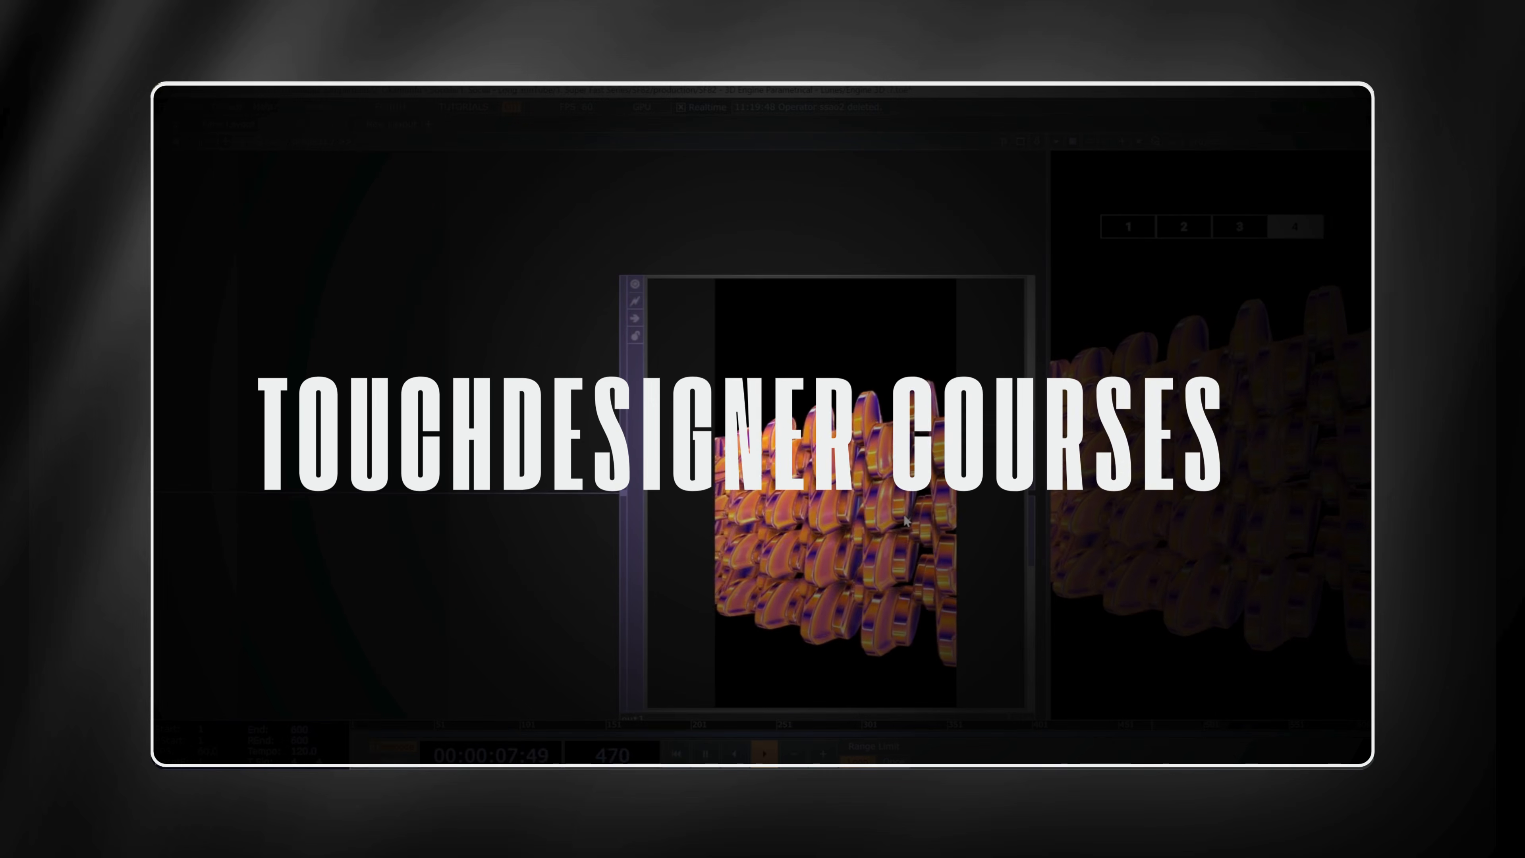
# Step: Inspect the channel values of constant1 and the parameters of lag1
pyautogui.moveTo(535, 219); pyautogui.dragTo(473, 171)
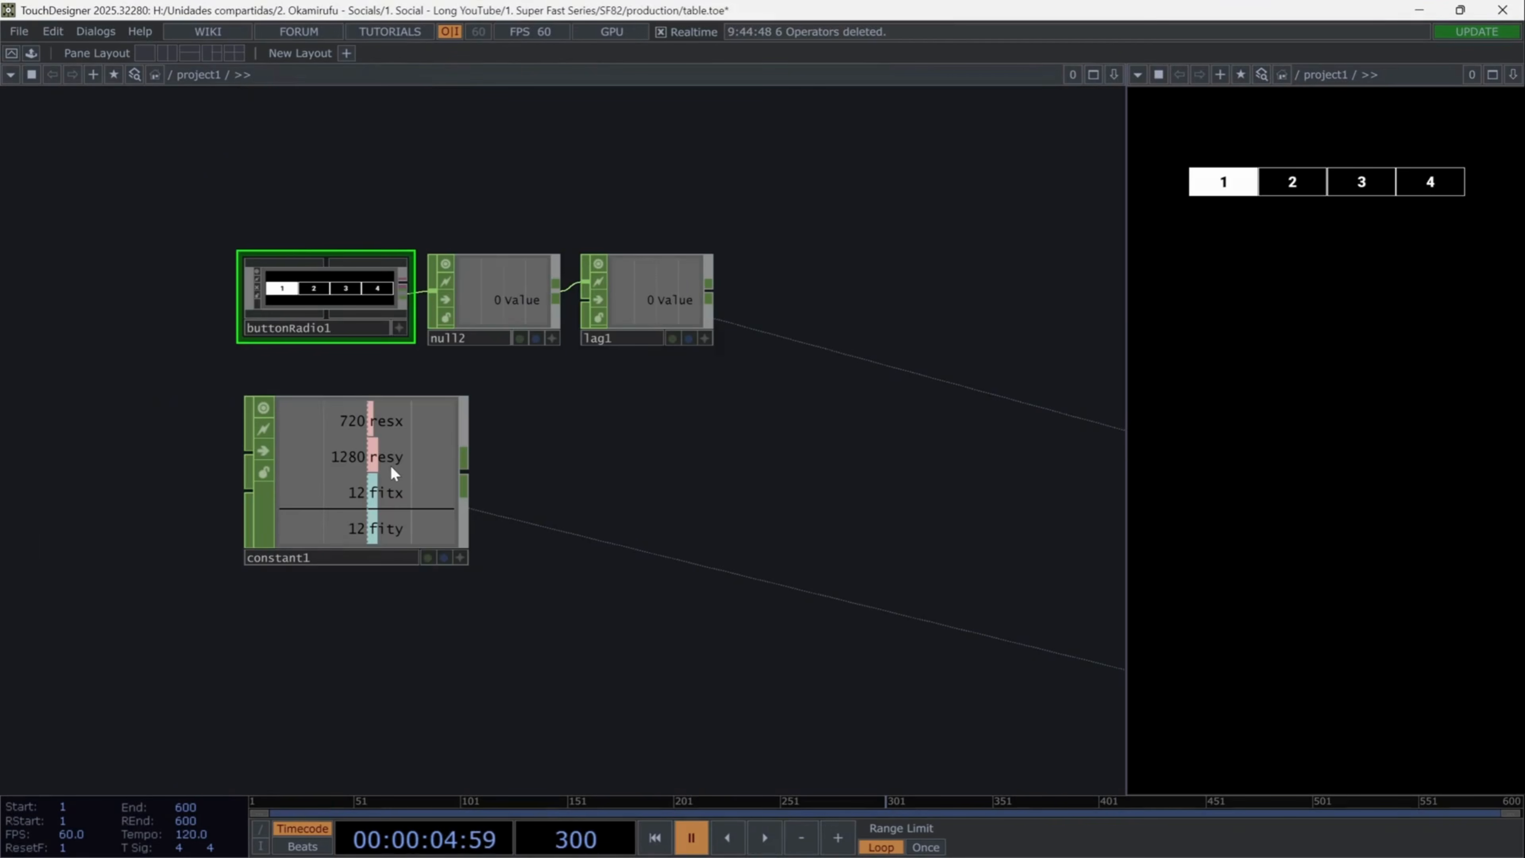
pyautogui.click(392, 467)
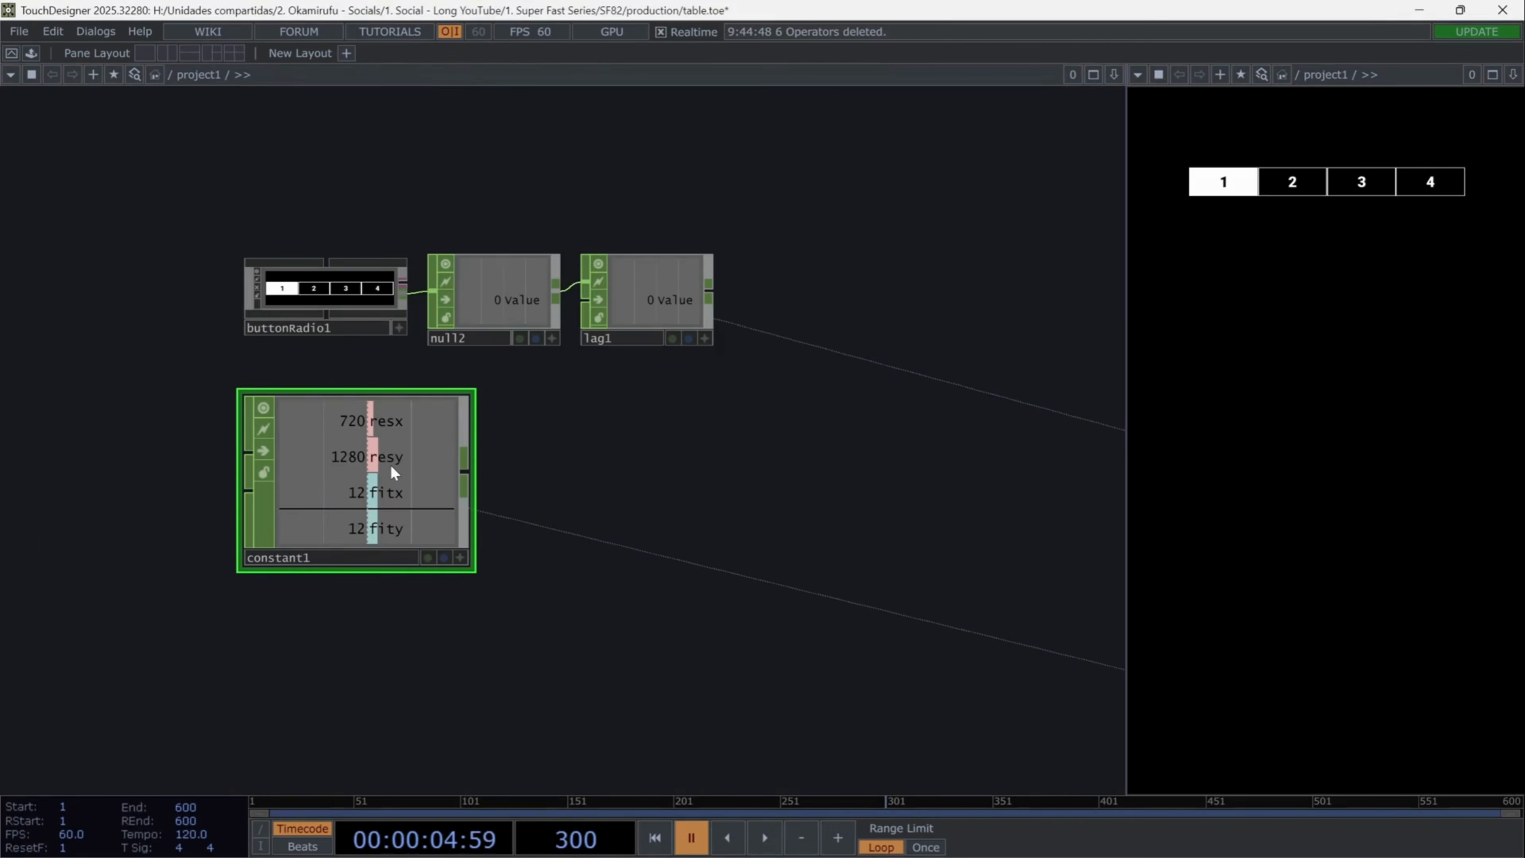
pyautogui.press('p')
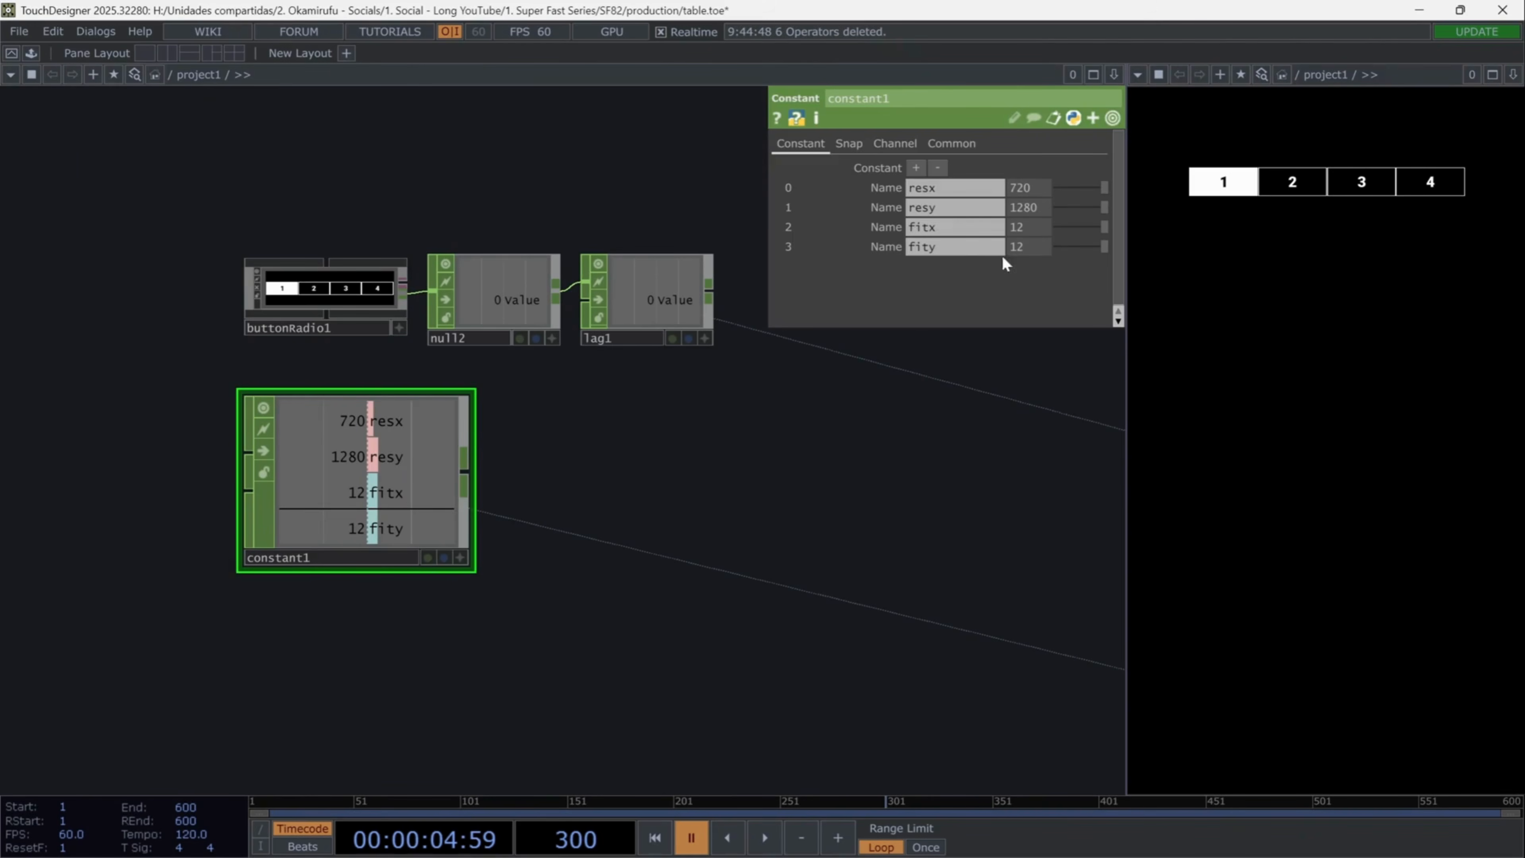
pyautogui.click(685, 289)
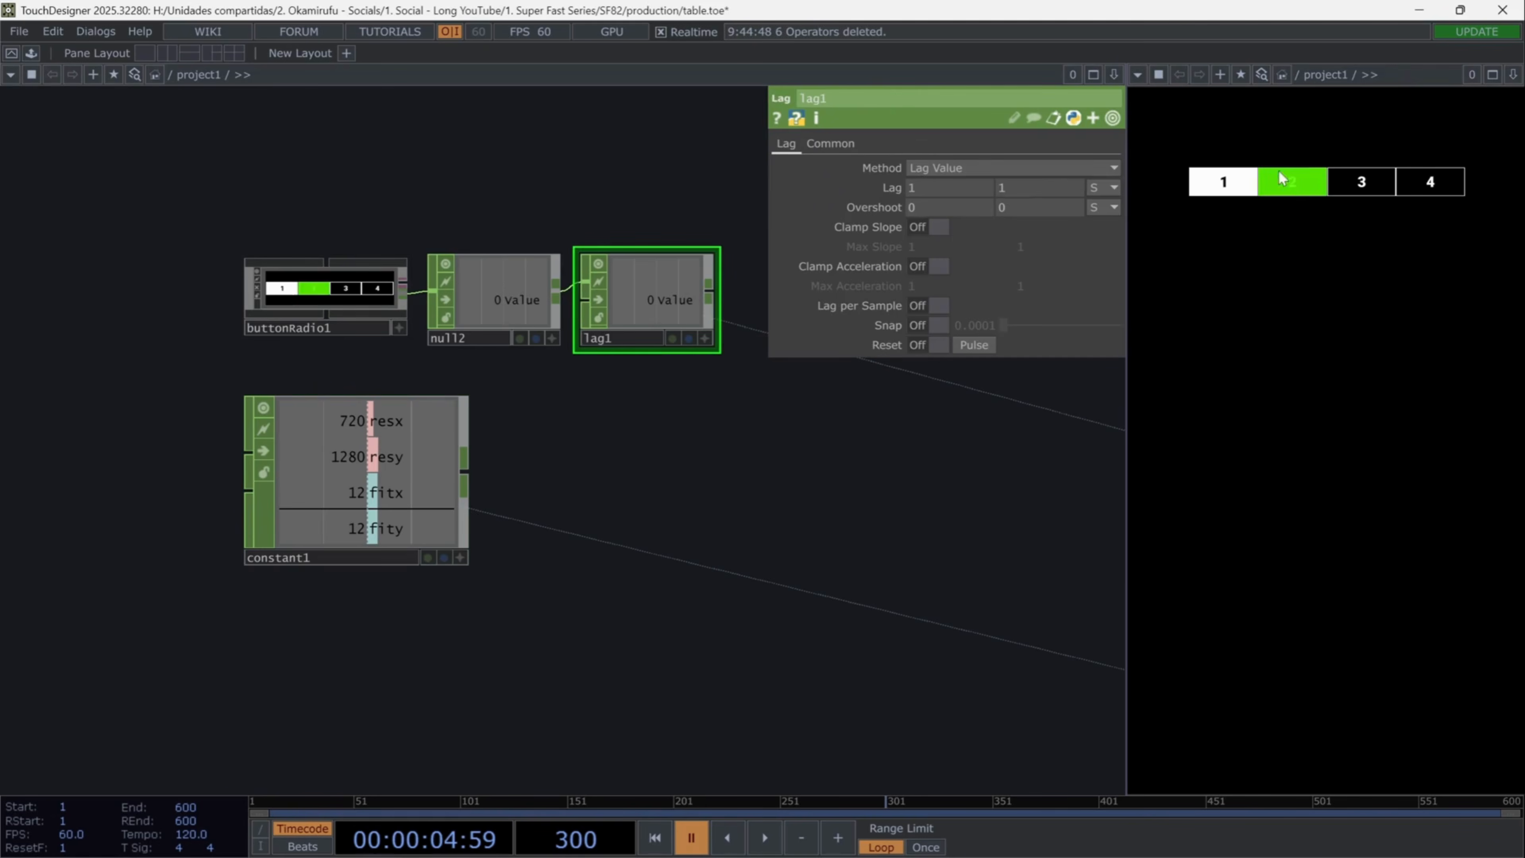
# Step: Add a Line POP in an empty area of the network
pyautogui.moveTo(730, 588); pyautogui.dragTo(663, 96)
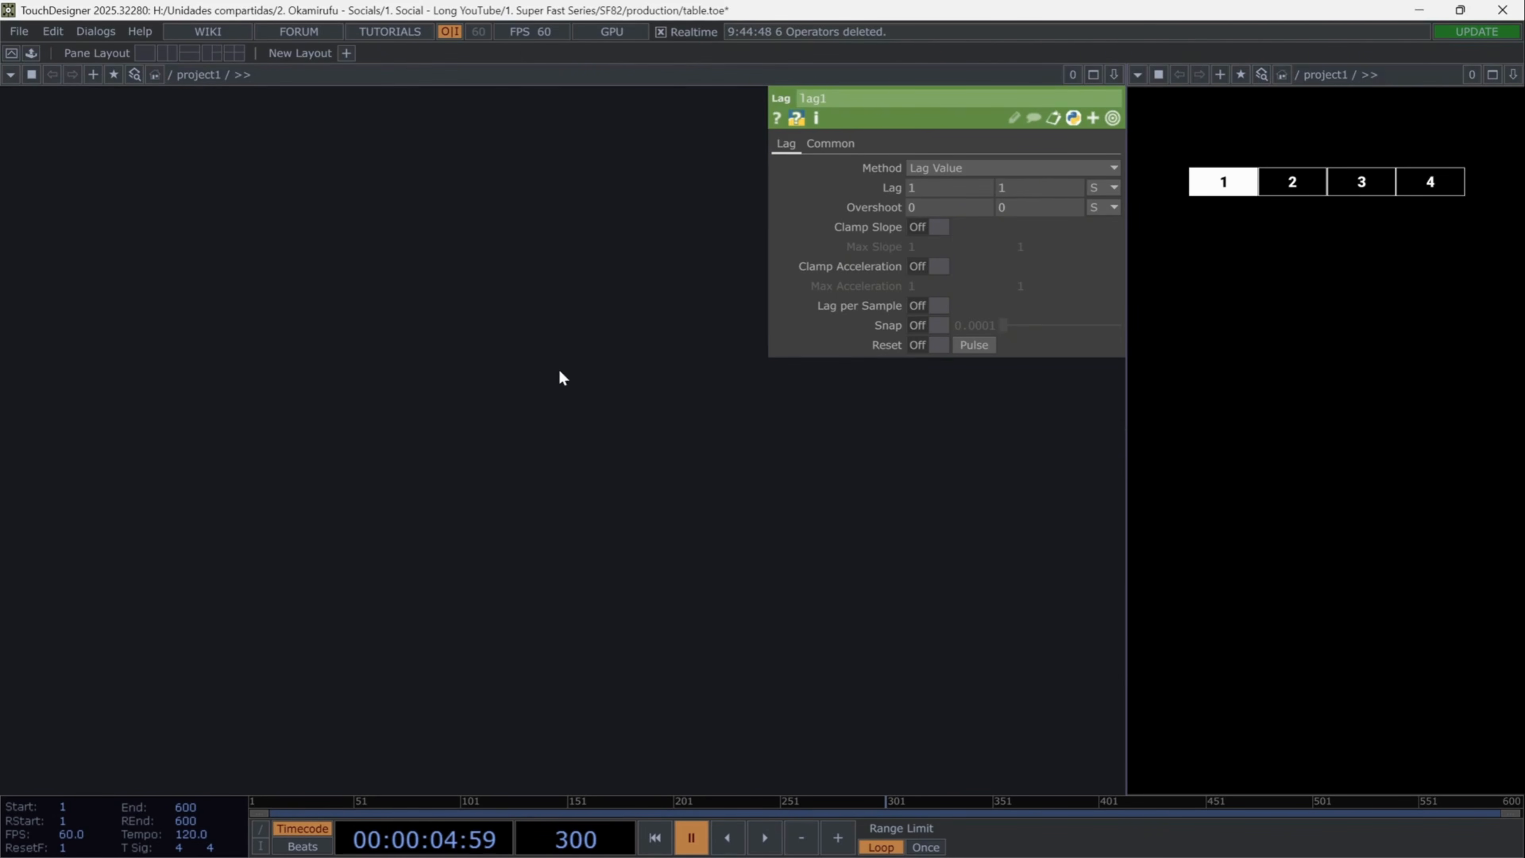
pyautogui.press('Tab')
pyautogui.write('li')
pyautogui.click(446, 170)
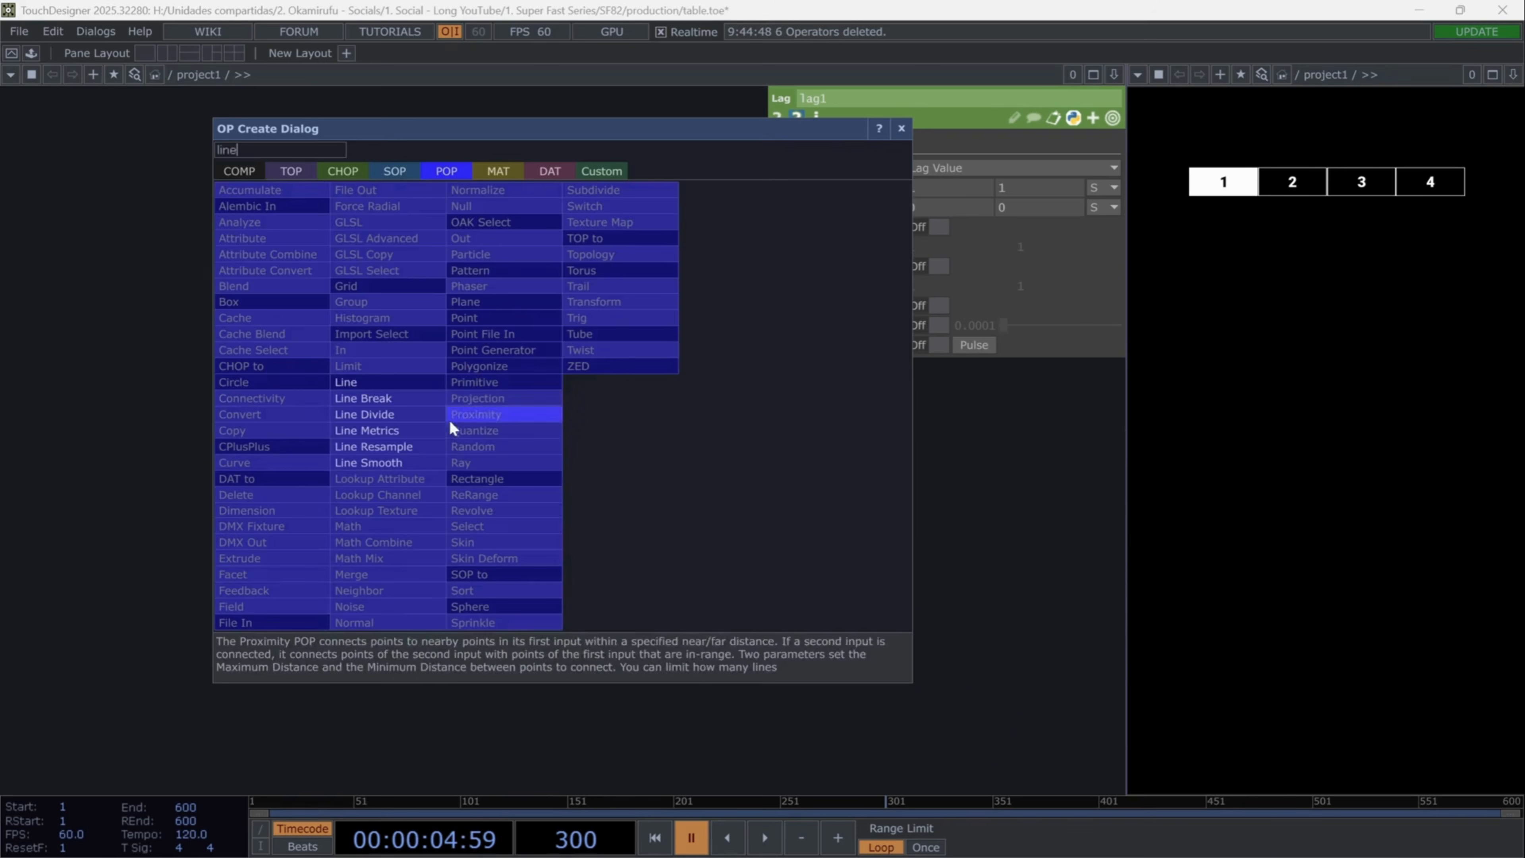
pyautogui.click(384, 383)
pyautogui.click(491, 452)
# Step: Make the line horizontal by setting the Y position of its point 1 to 0
pyautogui.click(808, 143)
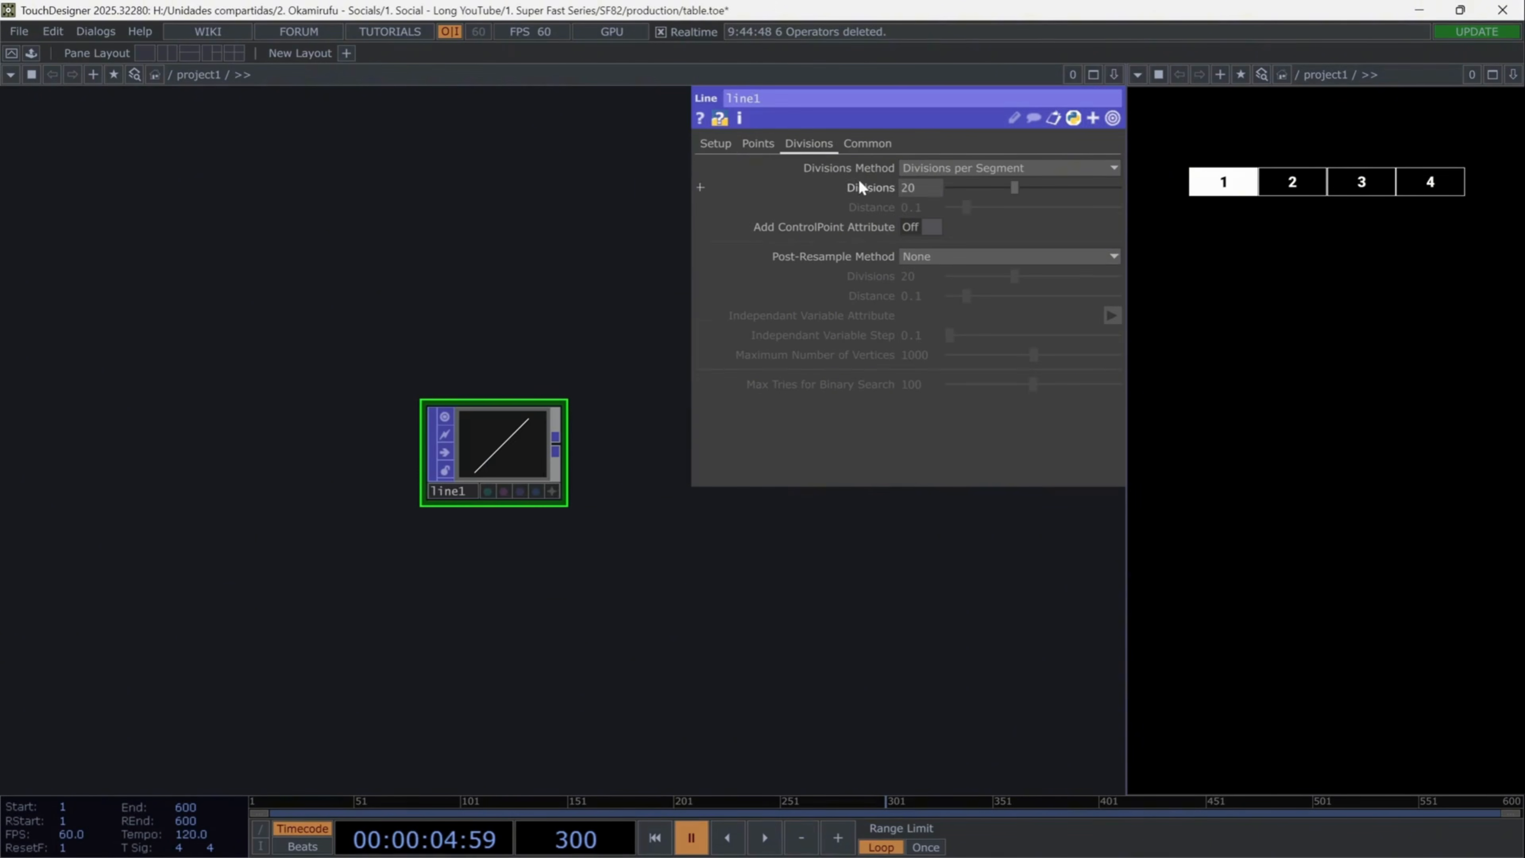
pyautogui.click(758, 144)
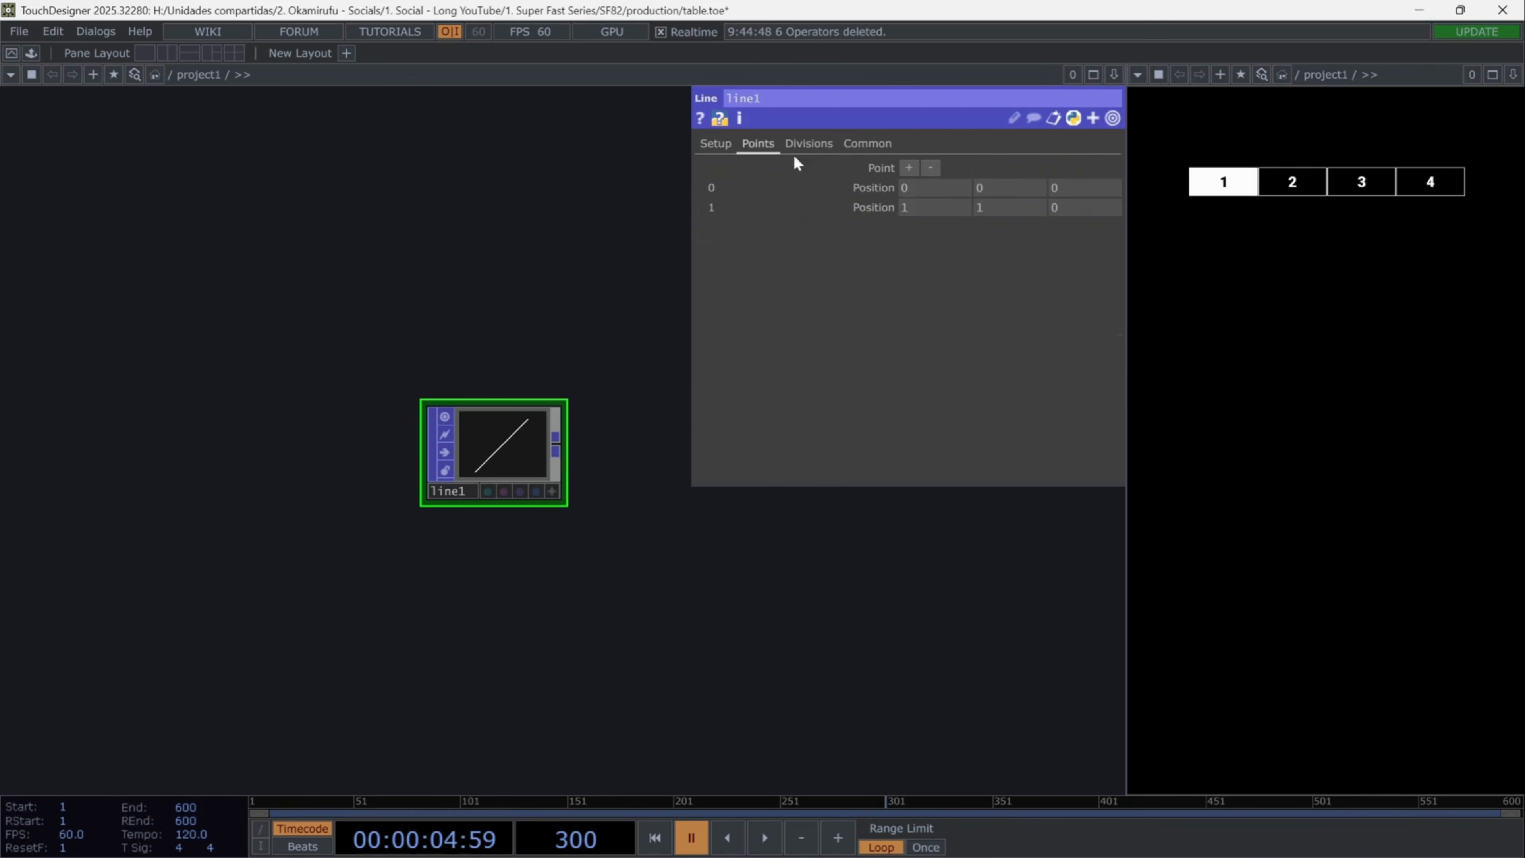
pyautogui.press('Tab')
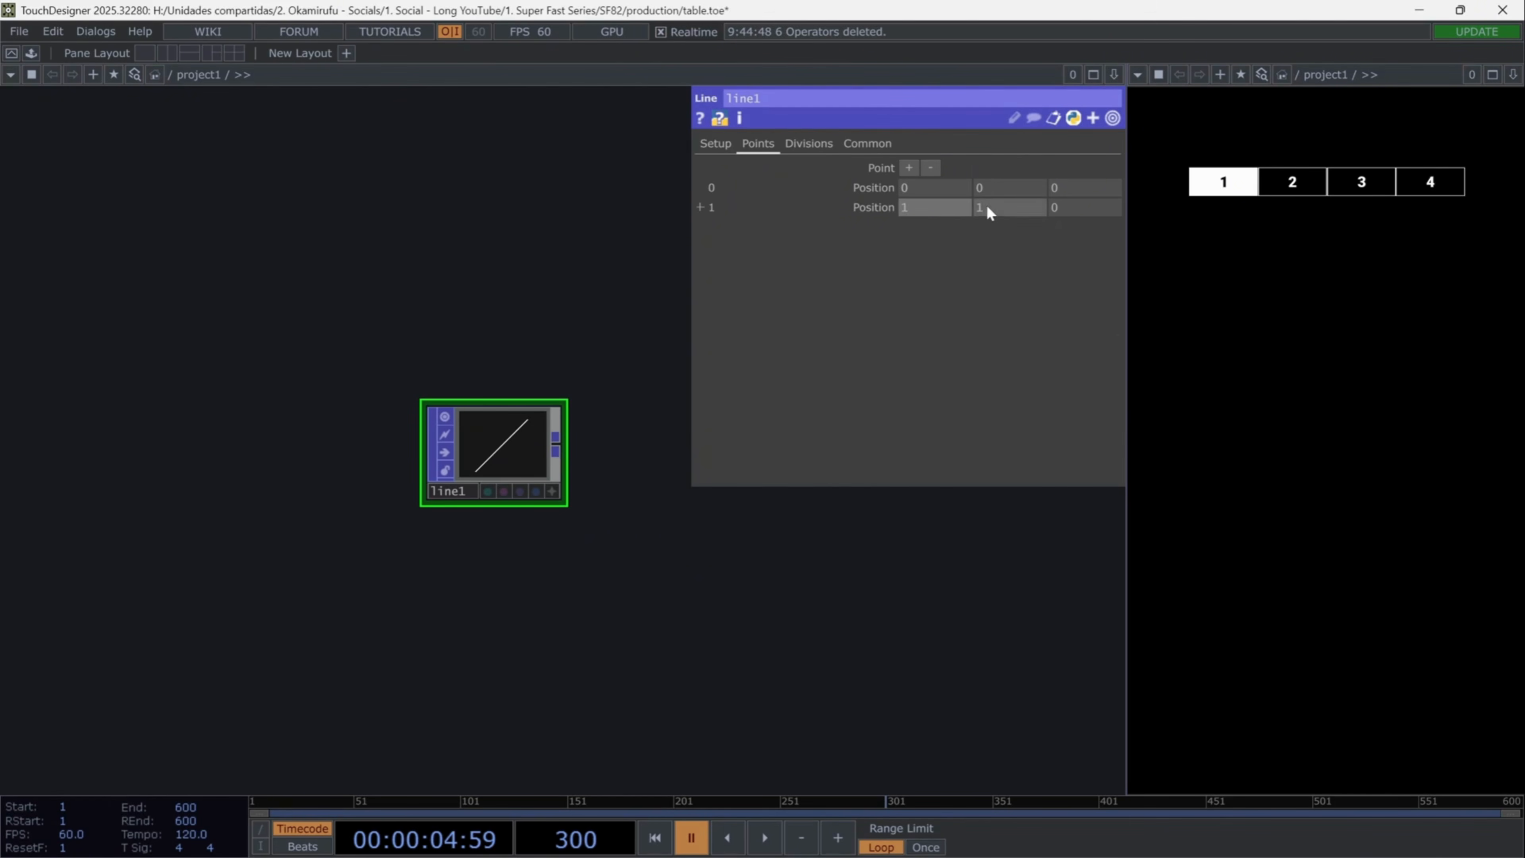
pyautogui.write('0')
pyautogui.press('Return')
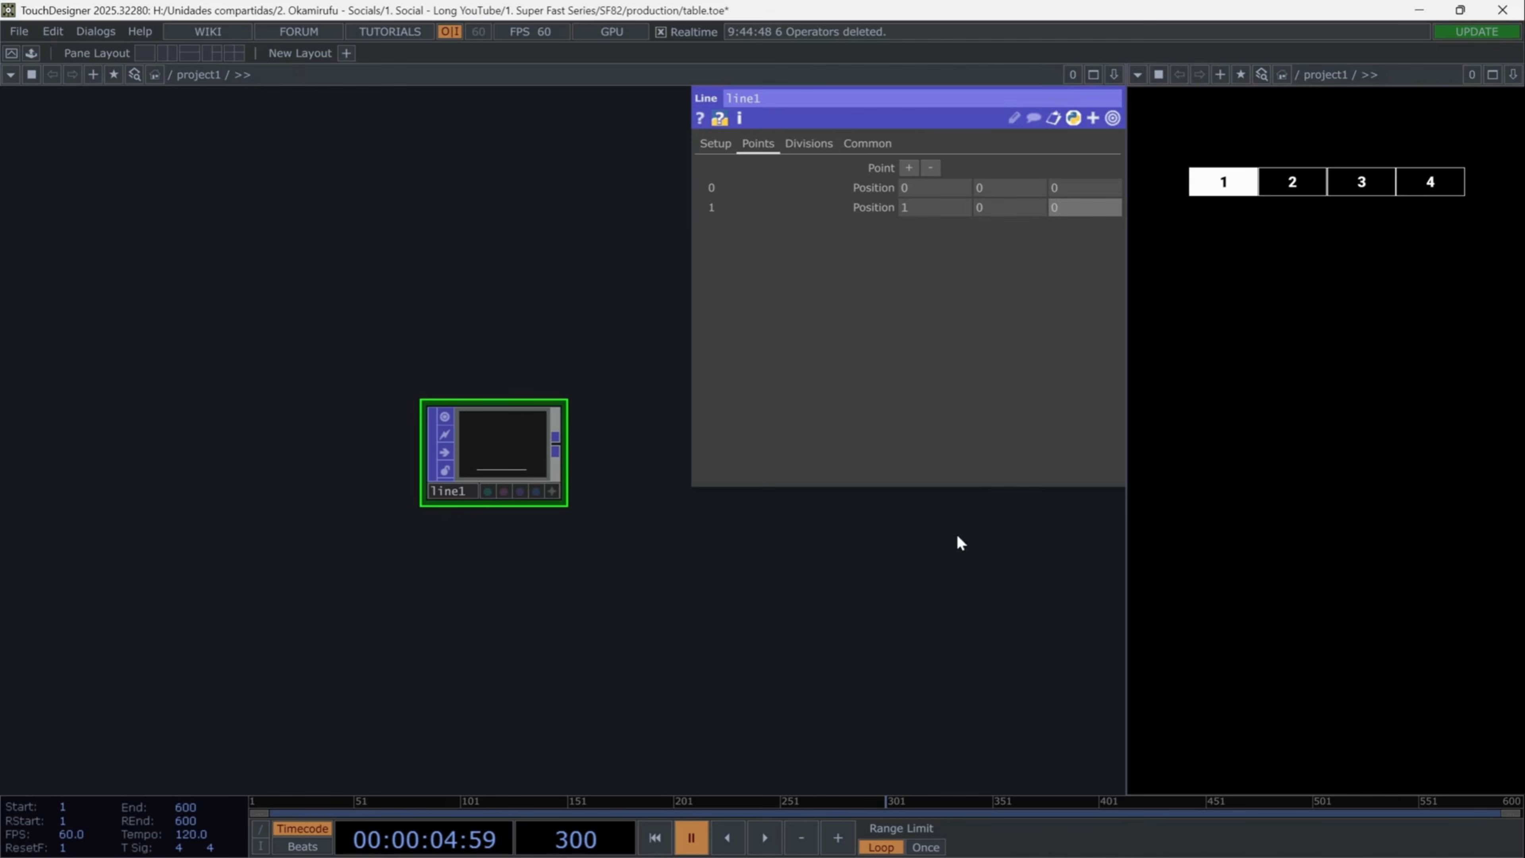
# Step: Append a Line Metrics POP to line1 and turn on its Tangent attribute
pyautogui.moveTo(709, 626); pyautogui.dragTo(599, 654)
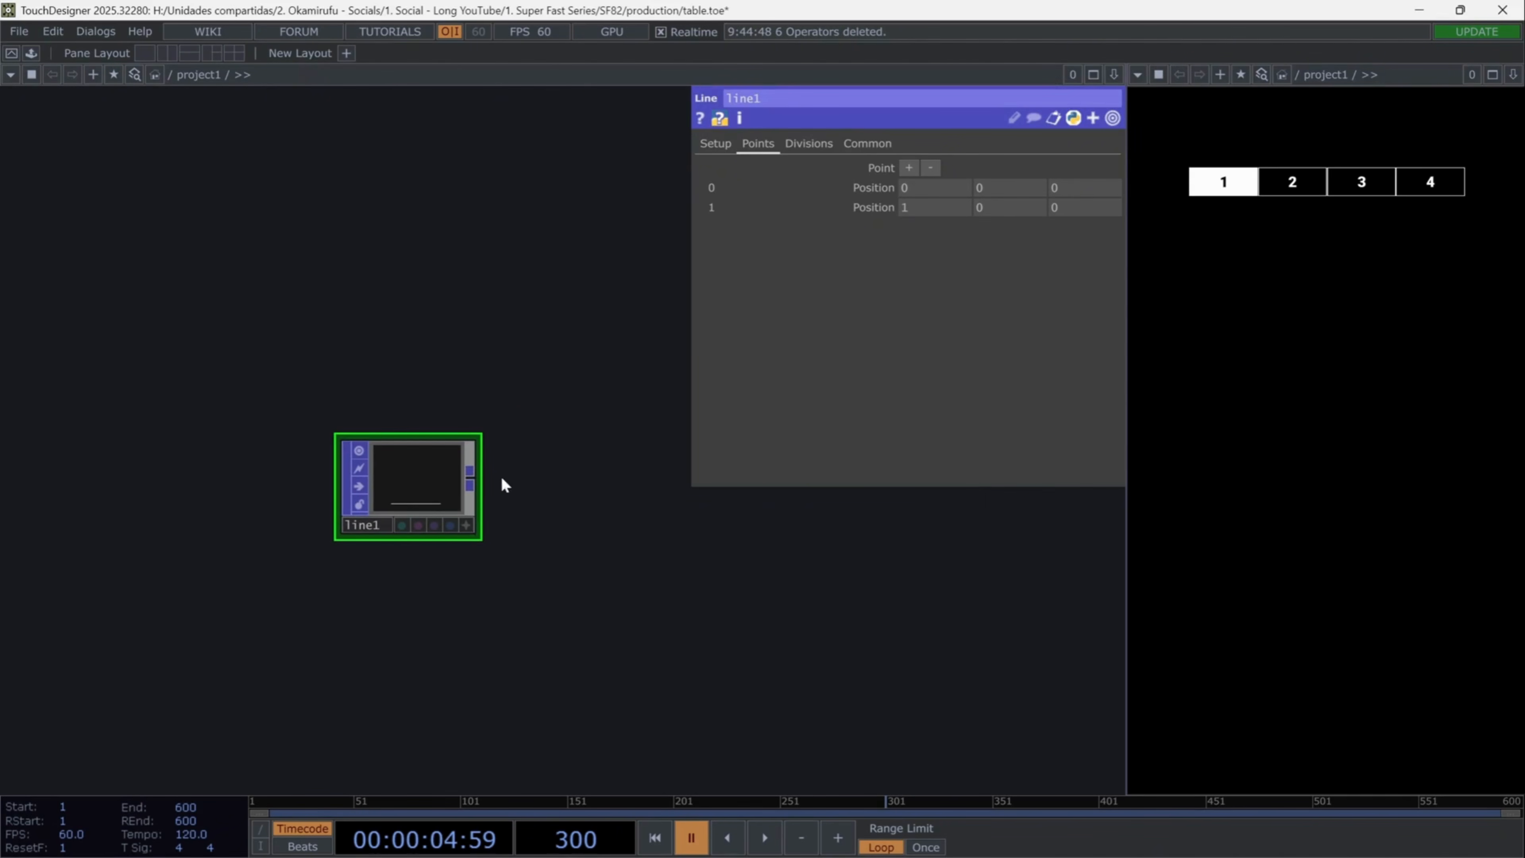
pyautogui.press('Tab')
pyautogui.write('li')
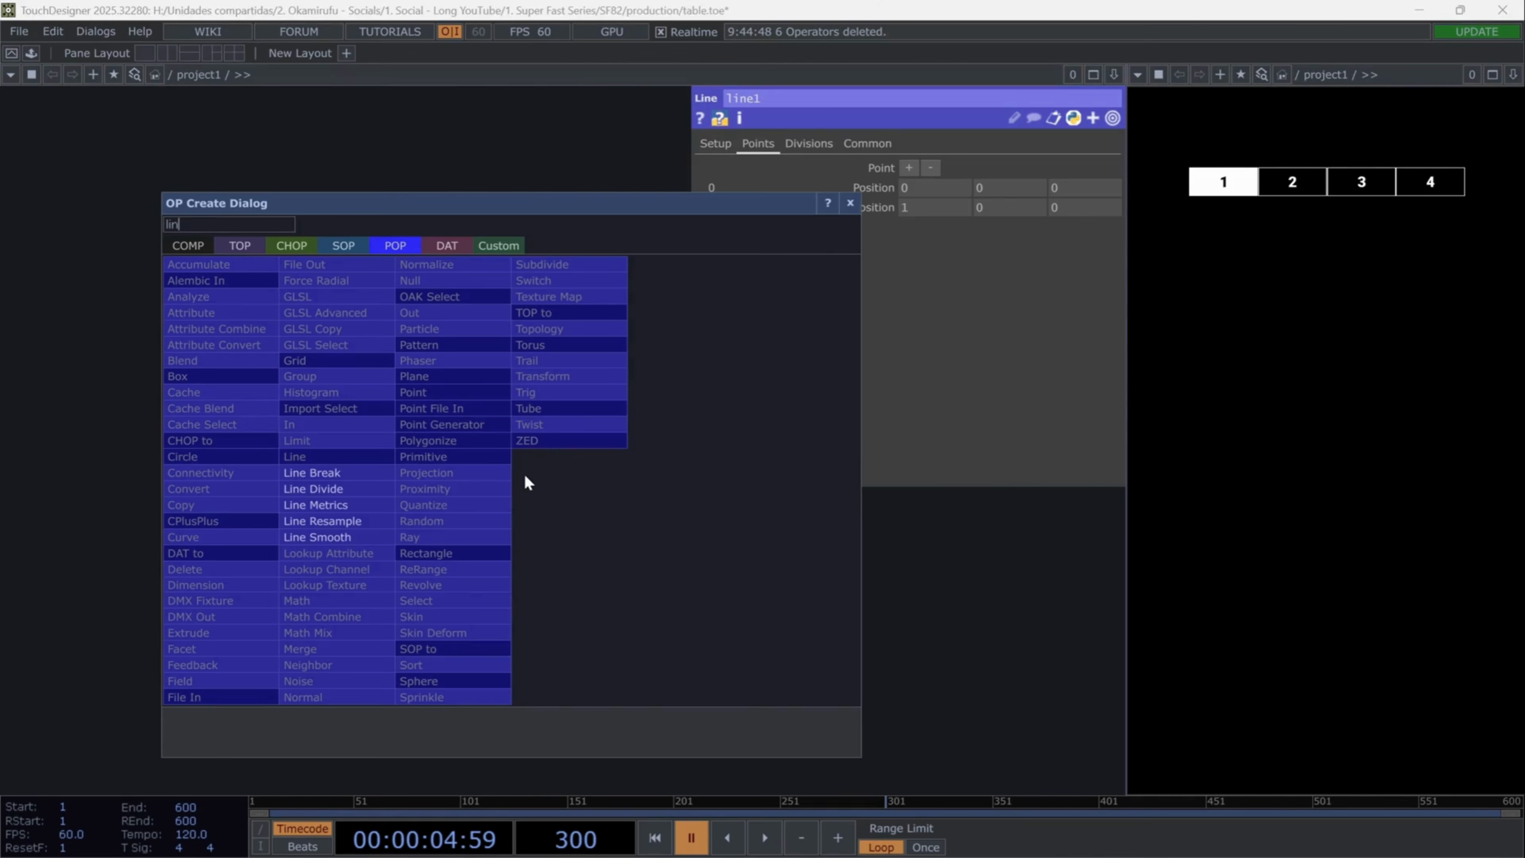
pyautogui.write('n')
pyautogui.click(345, 504)
pyautogui.click(516, 498)
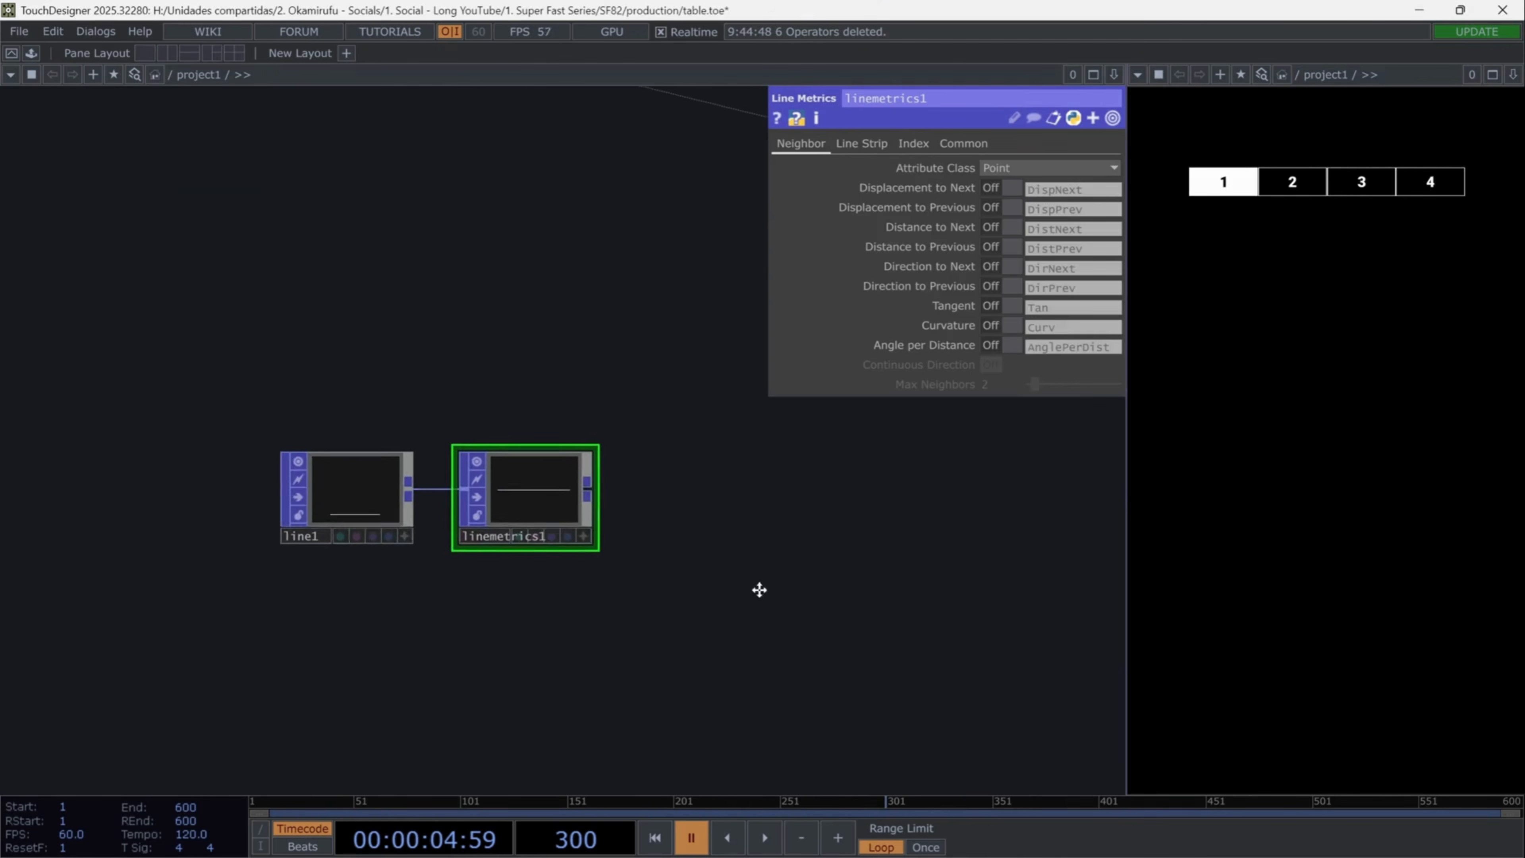
pyautogui.moveTo(760, 590); pyautogui.dragTo(732, 599)
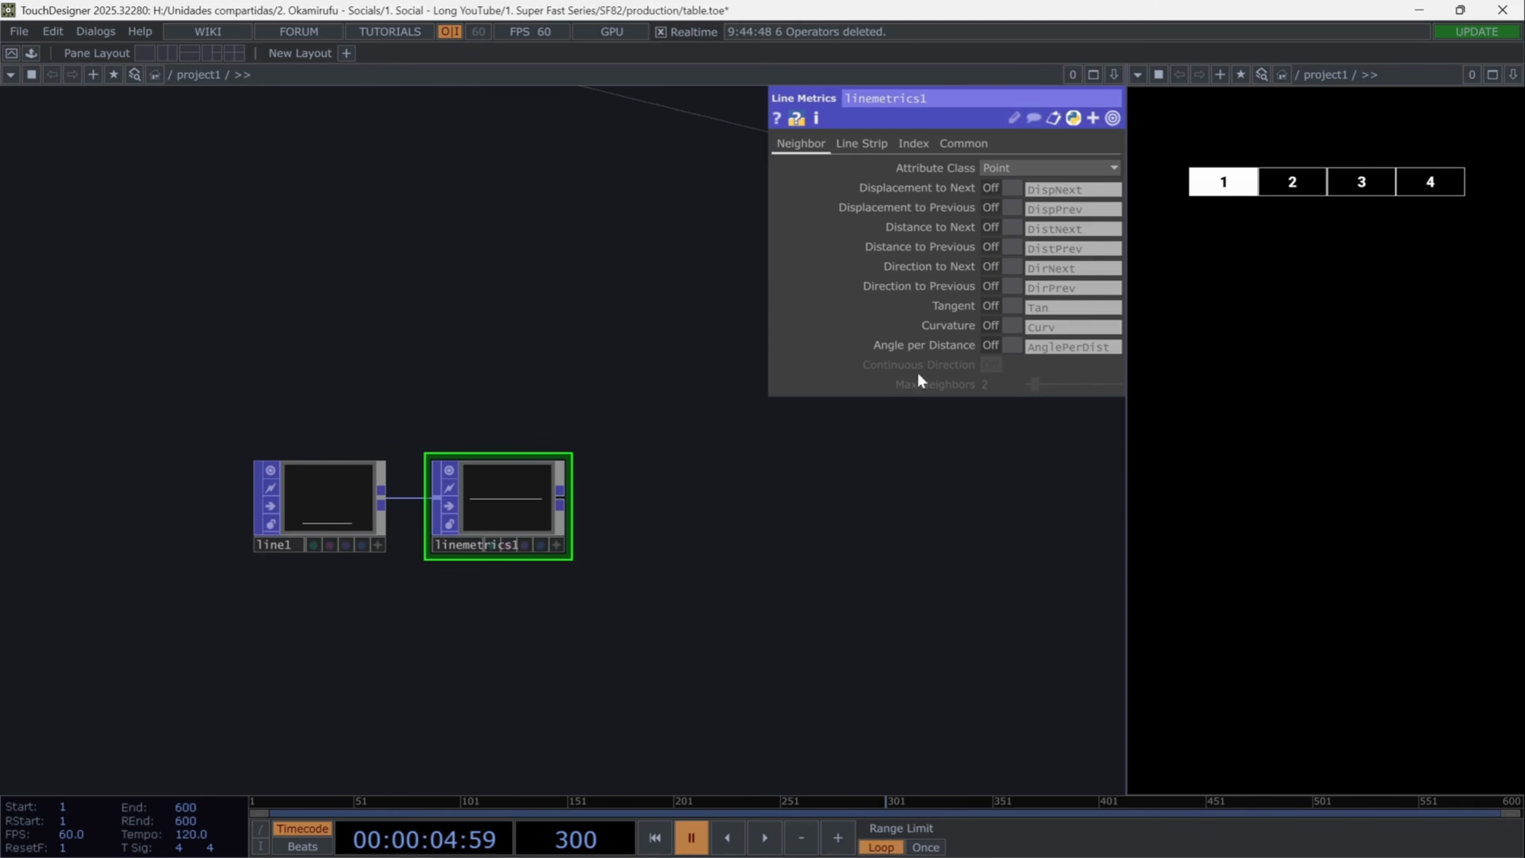
pyautogui.click(1011, 306)
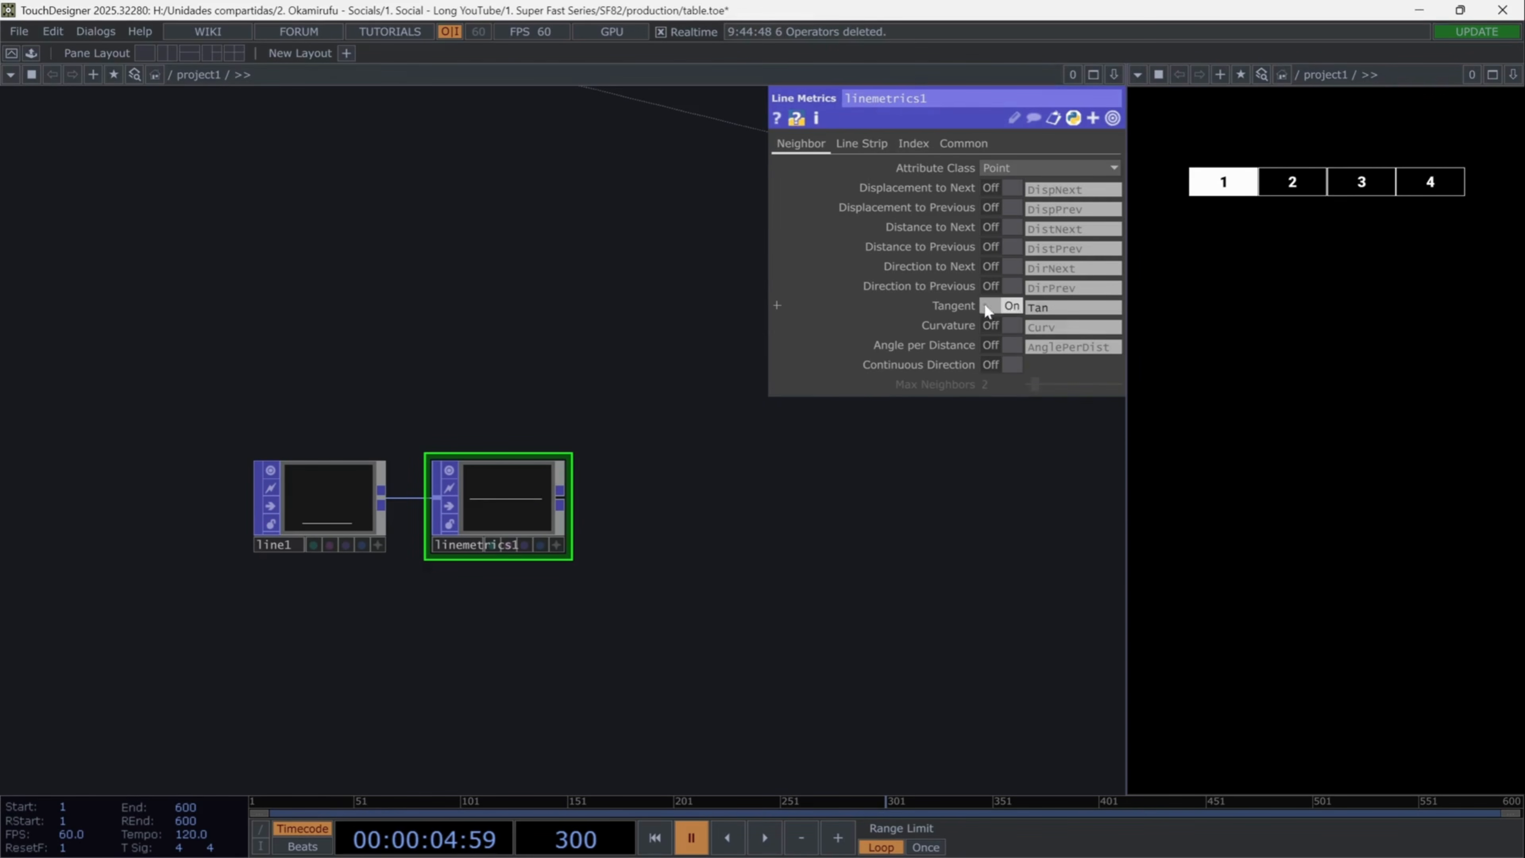
# Step: Append a Pattern POP to the output of linemetrics1
pyautogui.scroll(1, 658, 542)
pyautogui.moveTo(658, 542); pyautogui.dragTo(672, 537, button='middle')
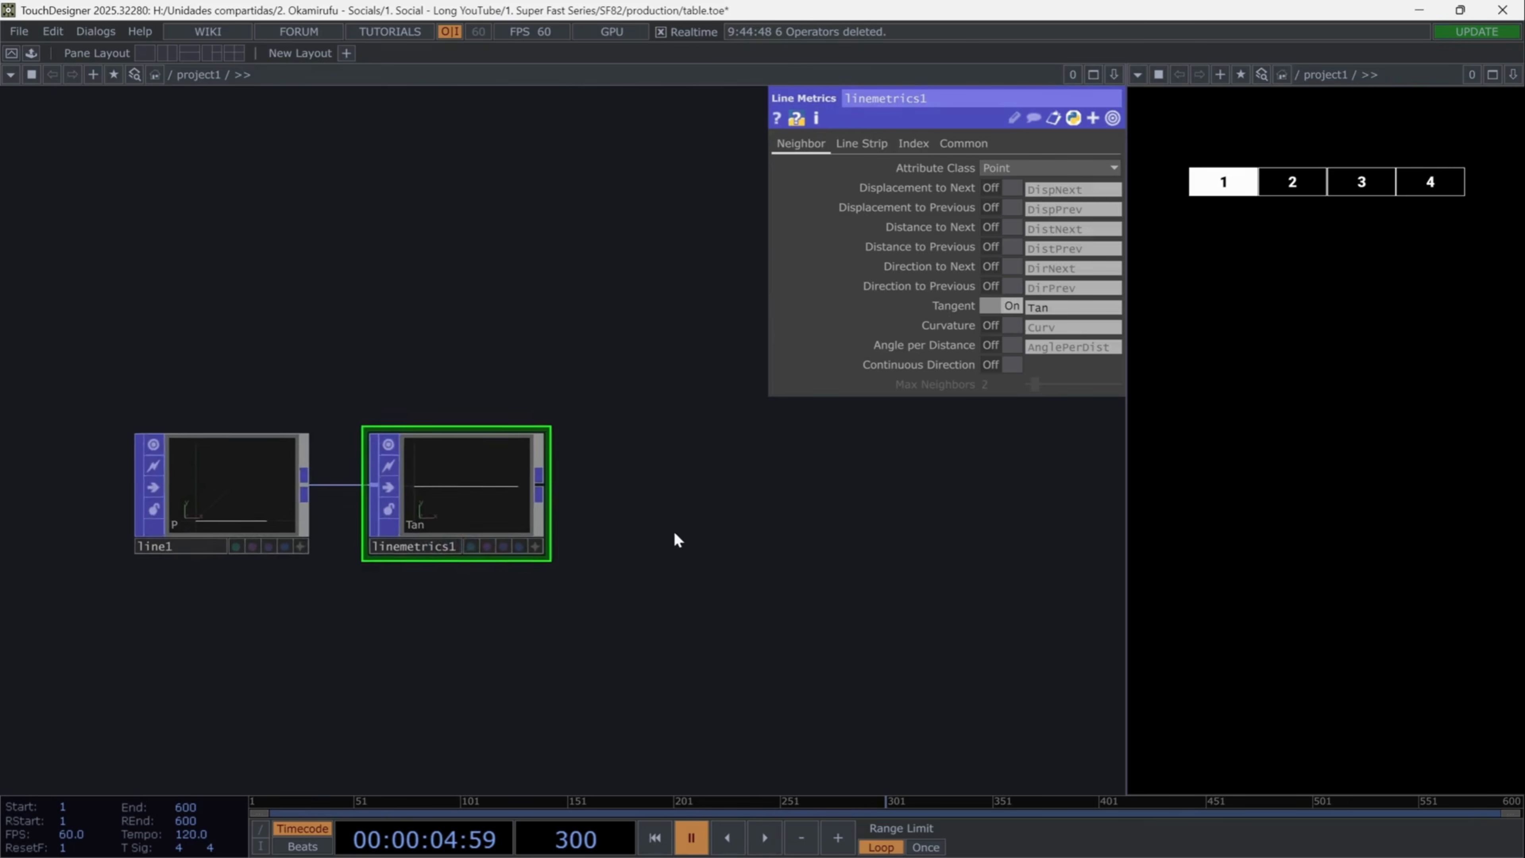
pyautogui.moveTo(642, 561); pyautogui.dragTo(556, 641)
pyautogui.click(454, 564)
pyautogui.click(508, 565)
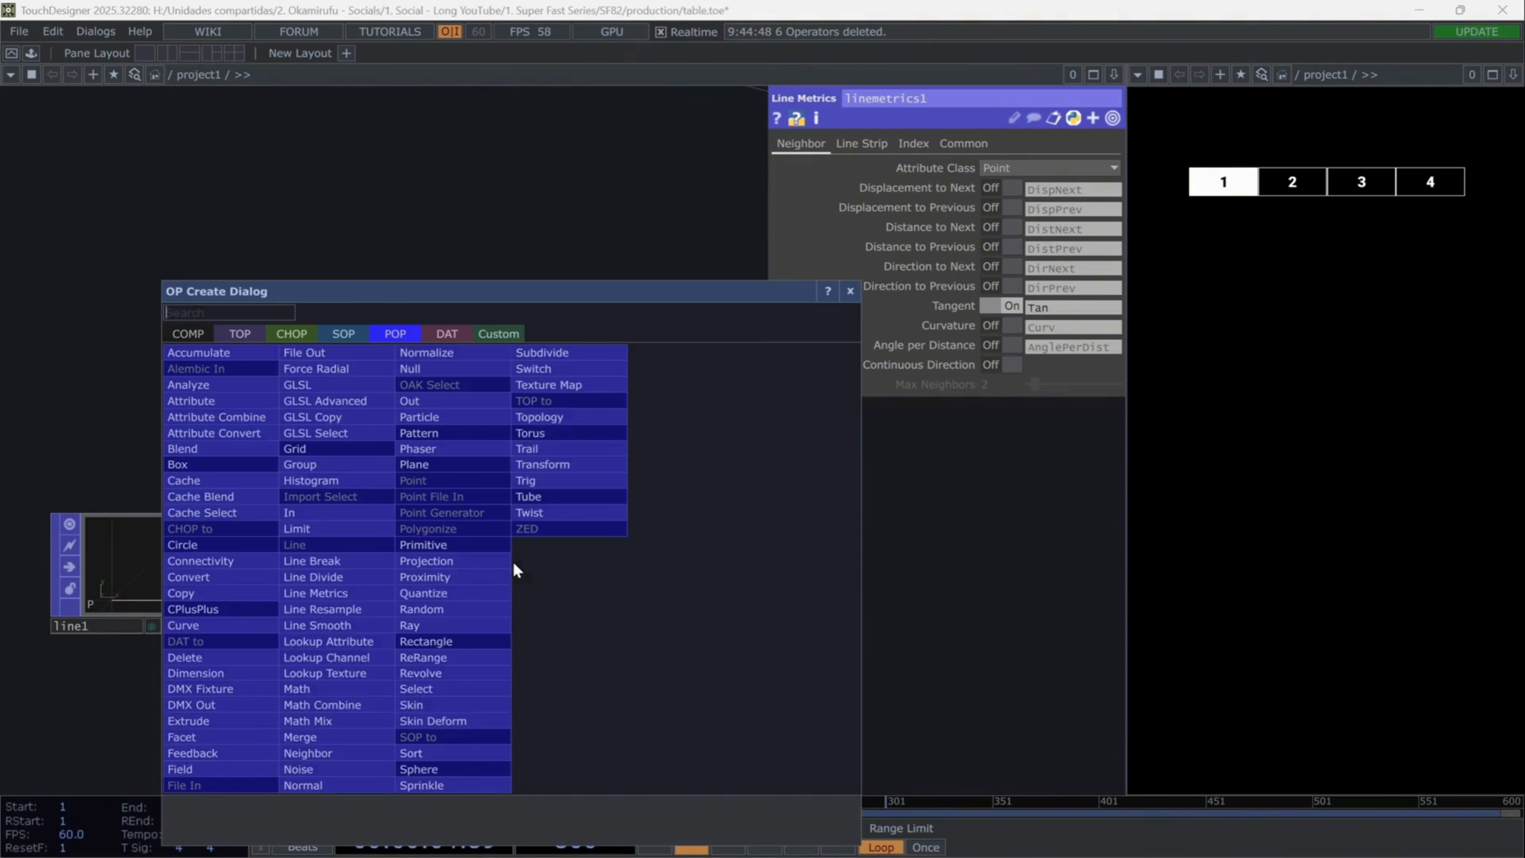
pyautogui.write('patt')
pyautogui.click(471, 431)
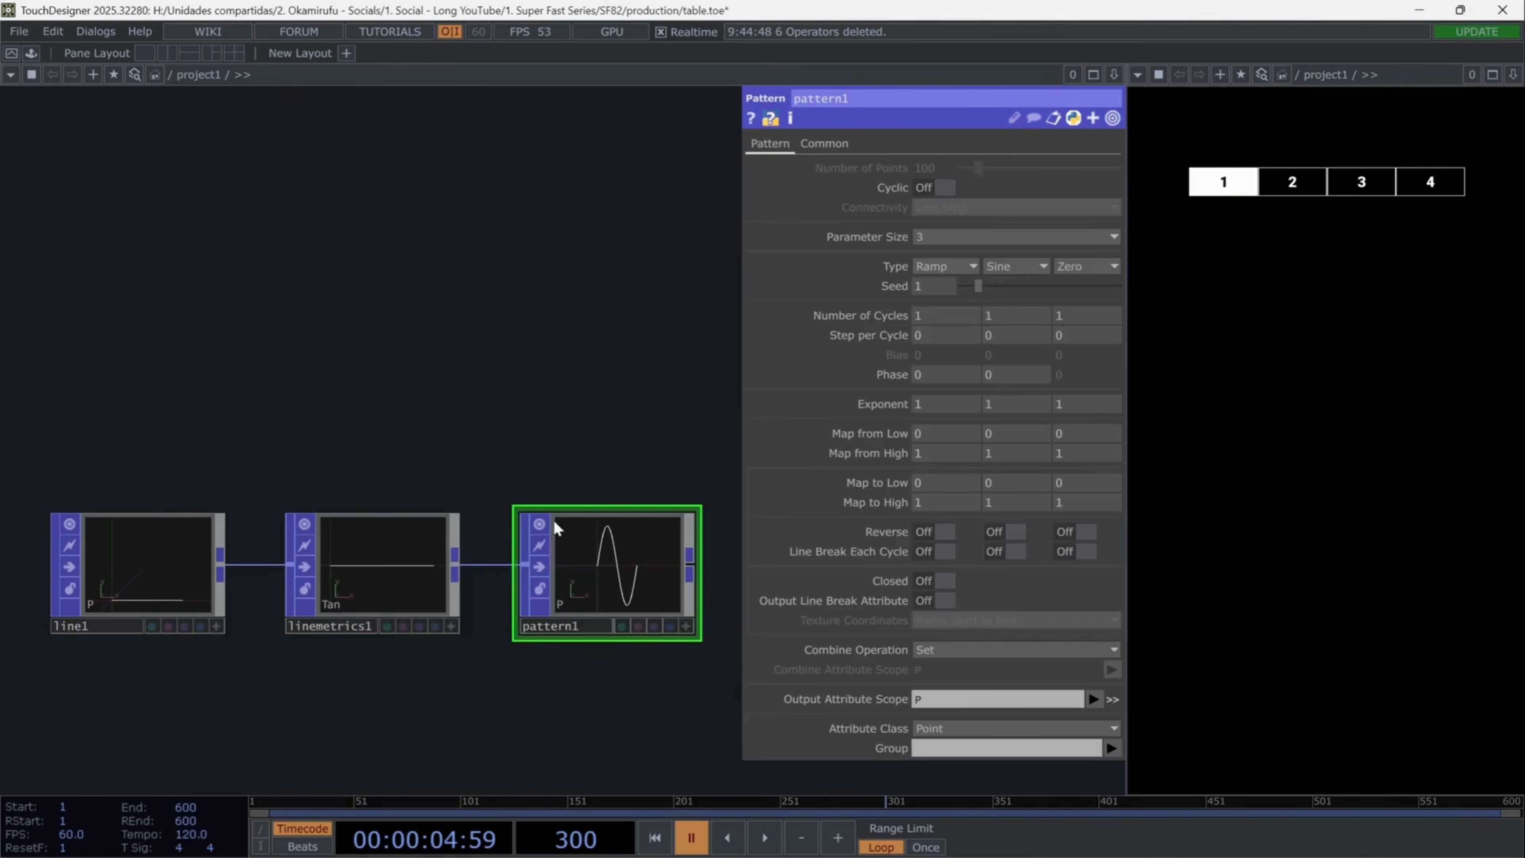
# Step: Set pattern1's first type to Ramp Up Down with Map to Low 0.5 and its output attribute scope to PointScale
pyautogui.moveTo(524, 385); pyautogui.dragTo(379, 293, button='middle')
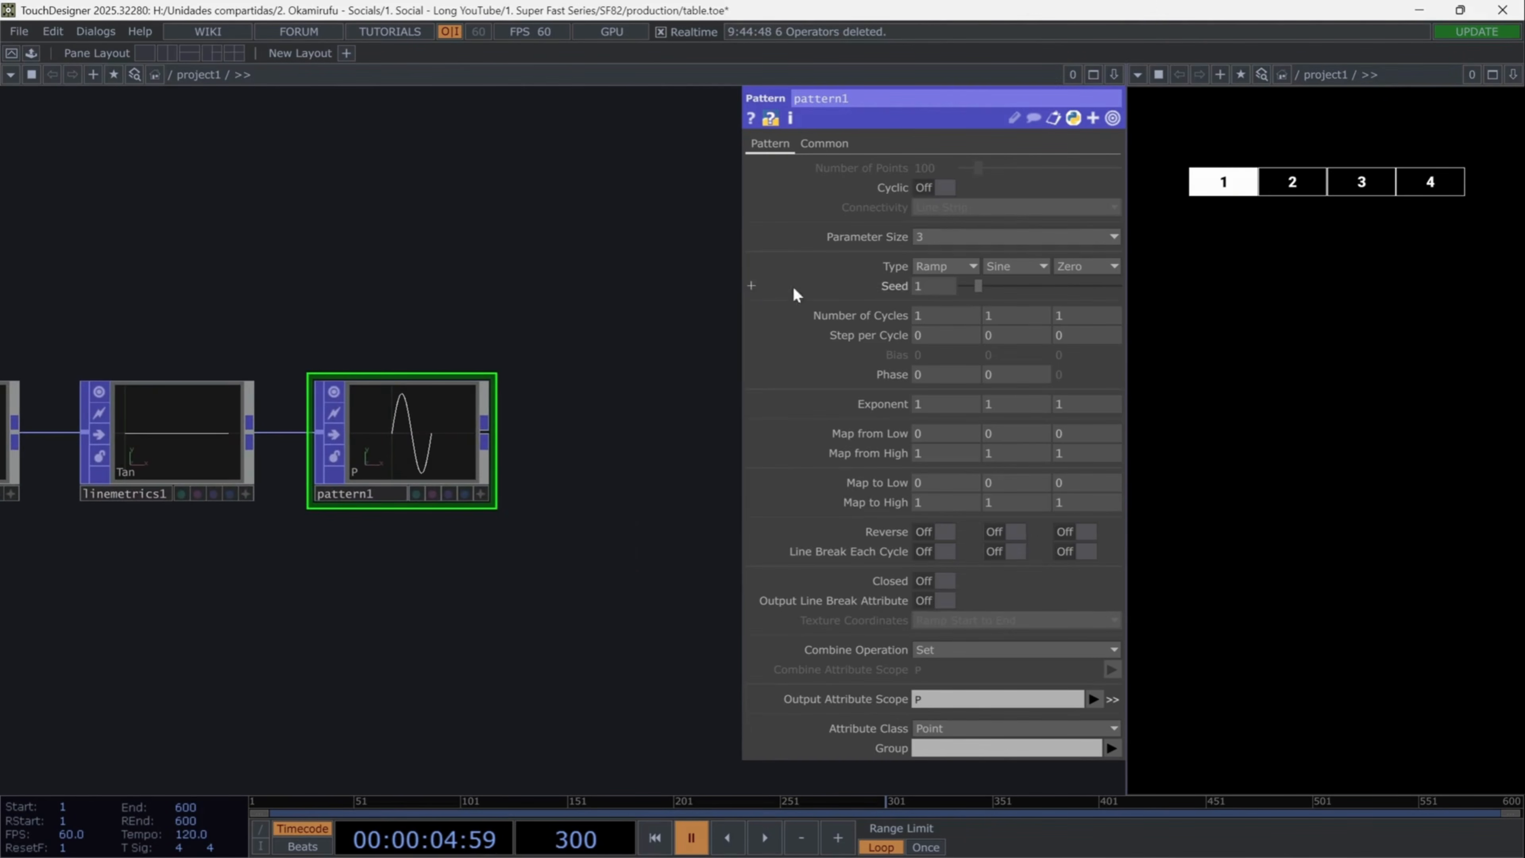
pyautogui.click(949, 275)
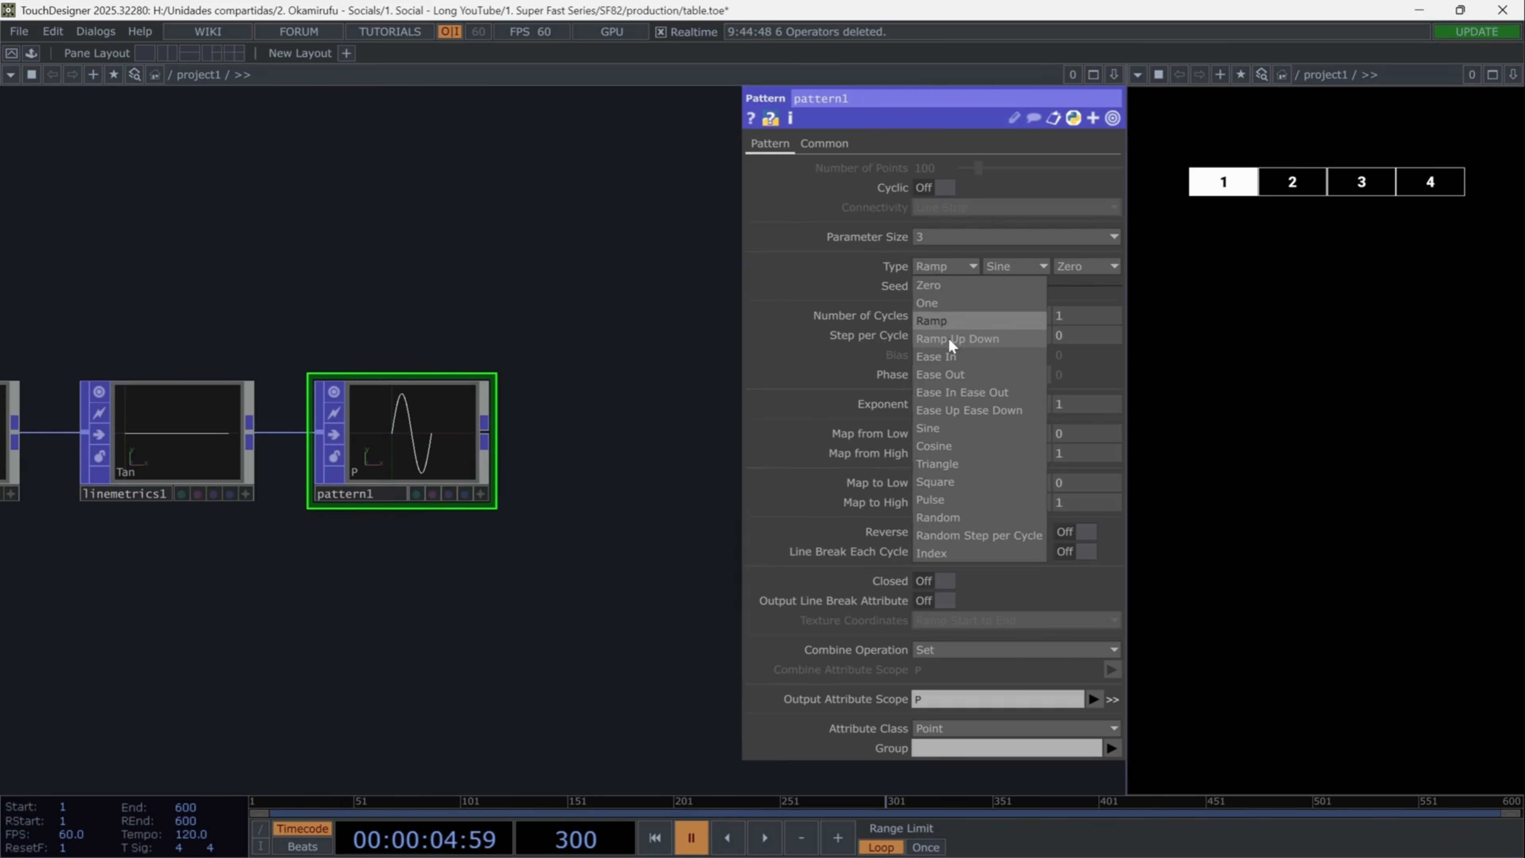
pyautogui.click(1009, 339)
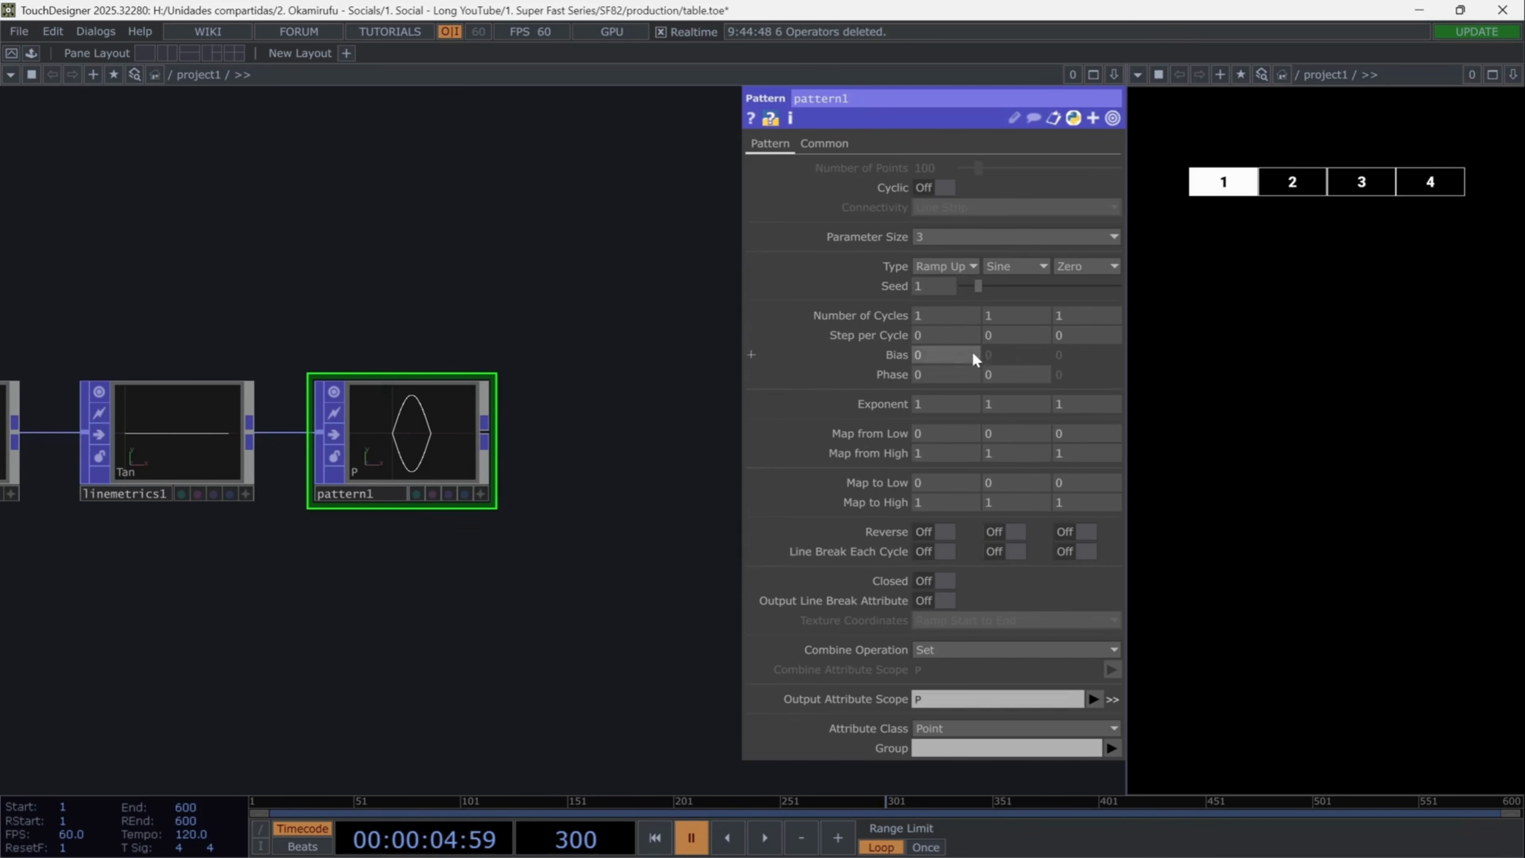
pyautogui.click(943, 481)
pyautogui.write('0.5')
pyautogui.press('Return')
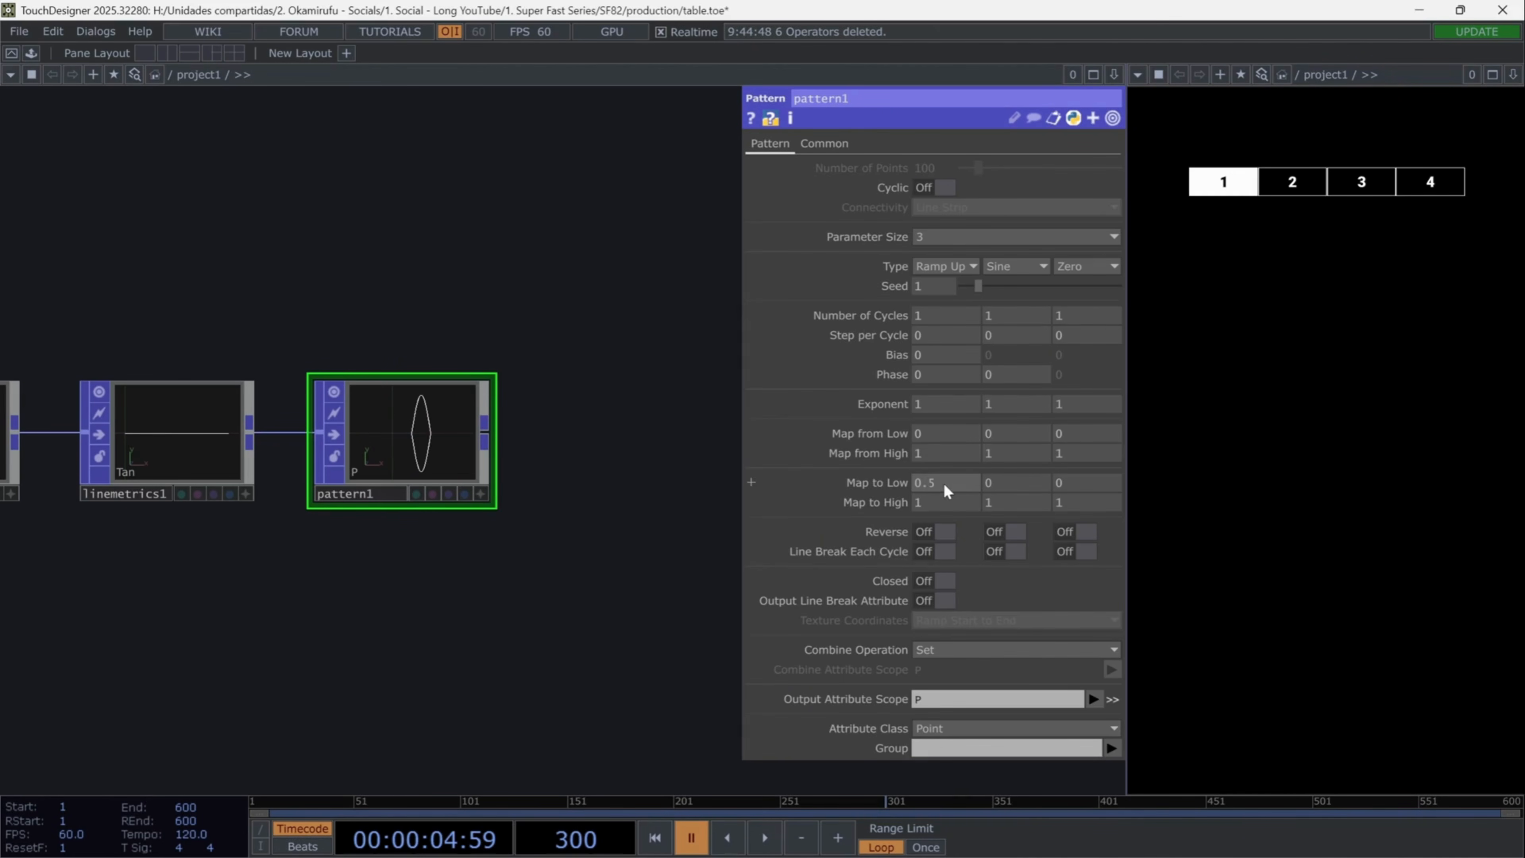
pyautogui.click(1096, 699)
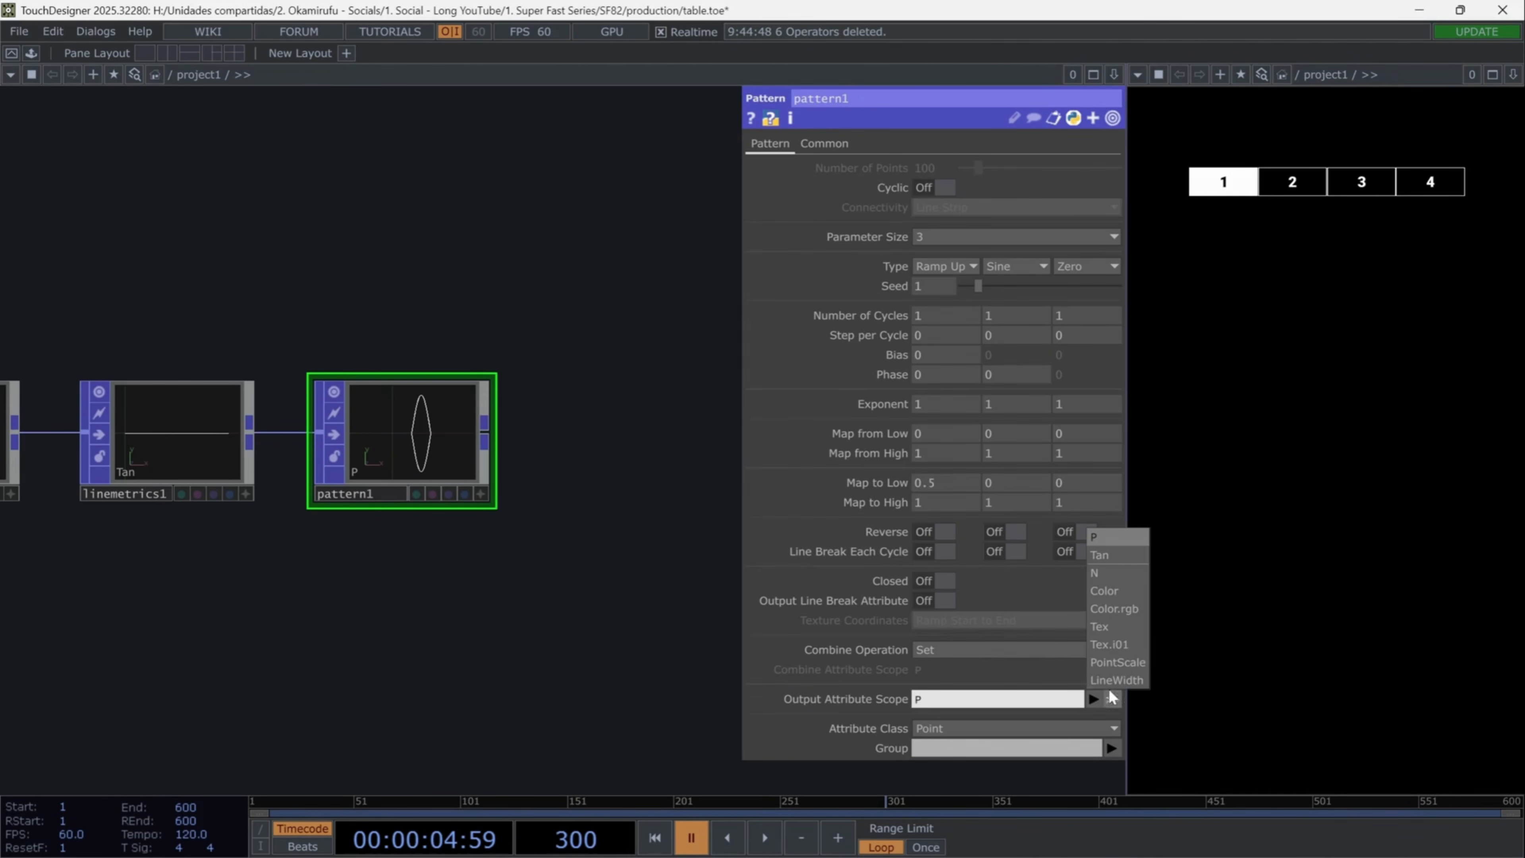
pyautogui.click(1132, 661)
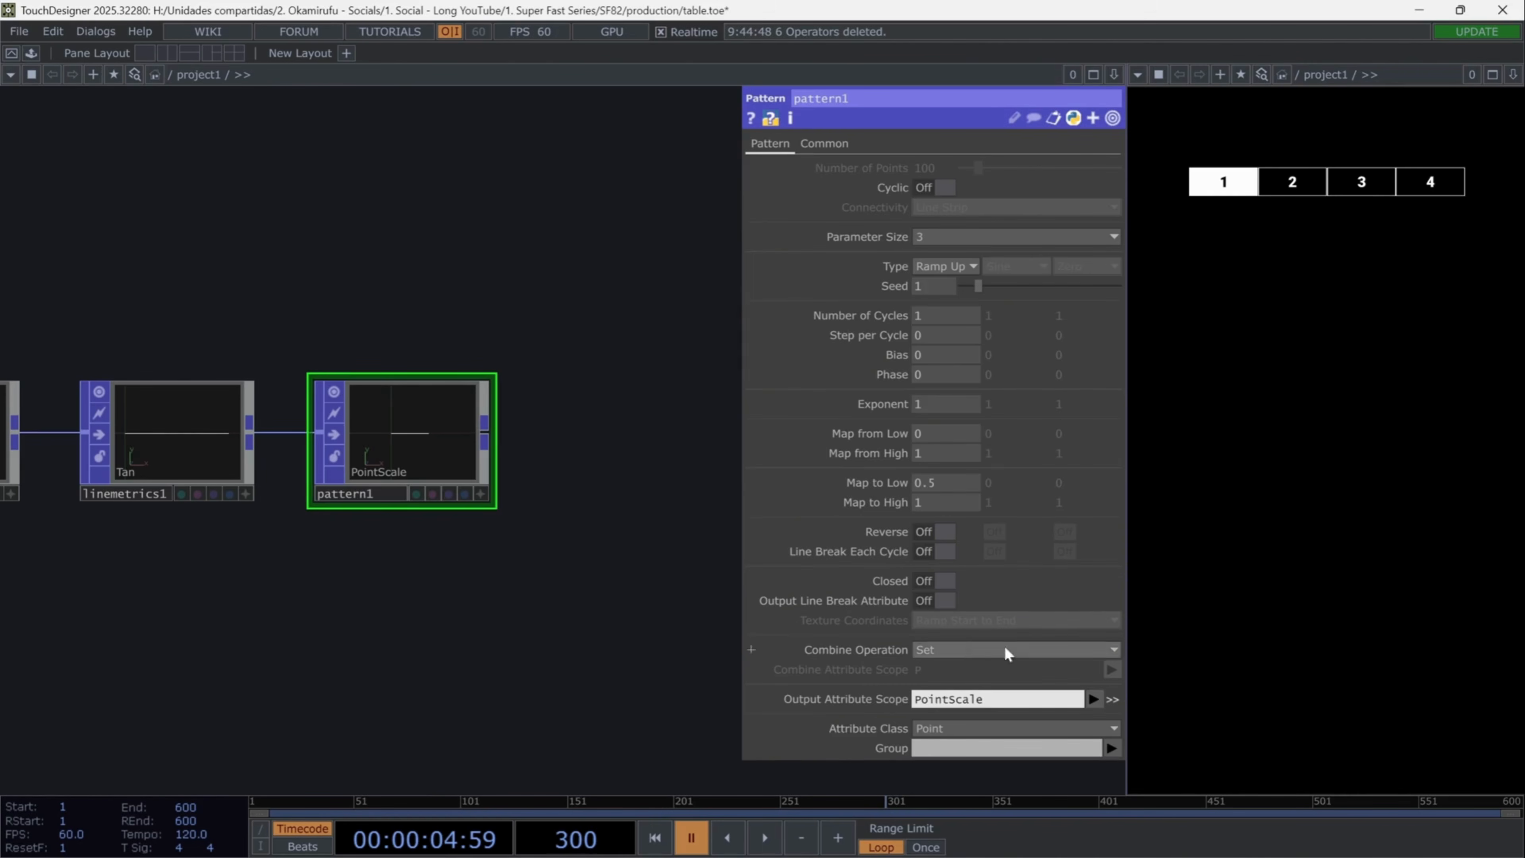
# Step: Add a Circle POP above pattern1 and set its orientation to YZ Plane
pyautogui.press('Tab')
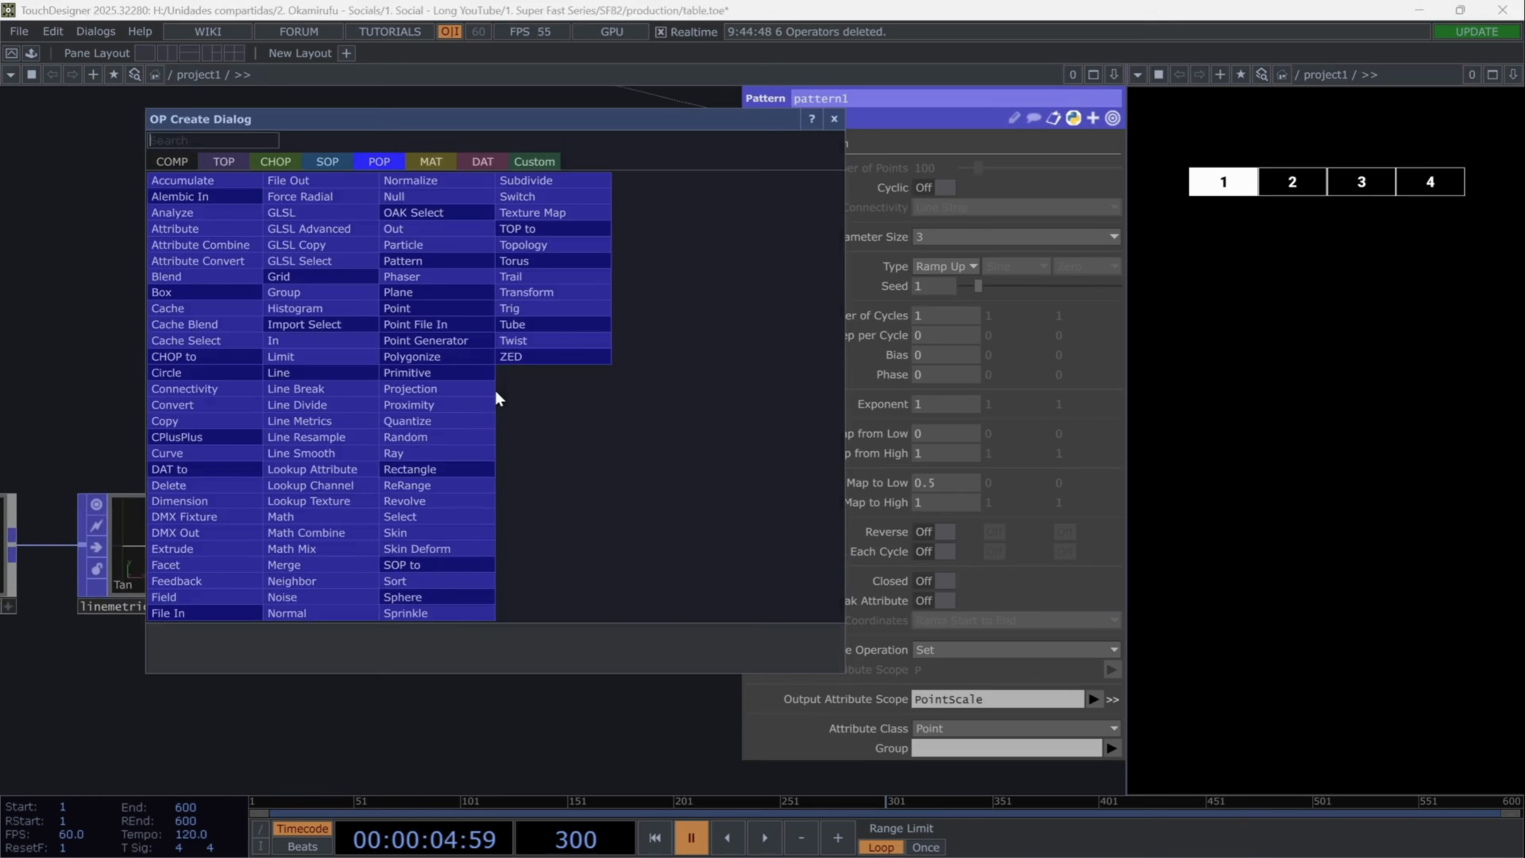
pyautogui.write('cir')
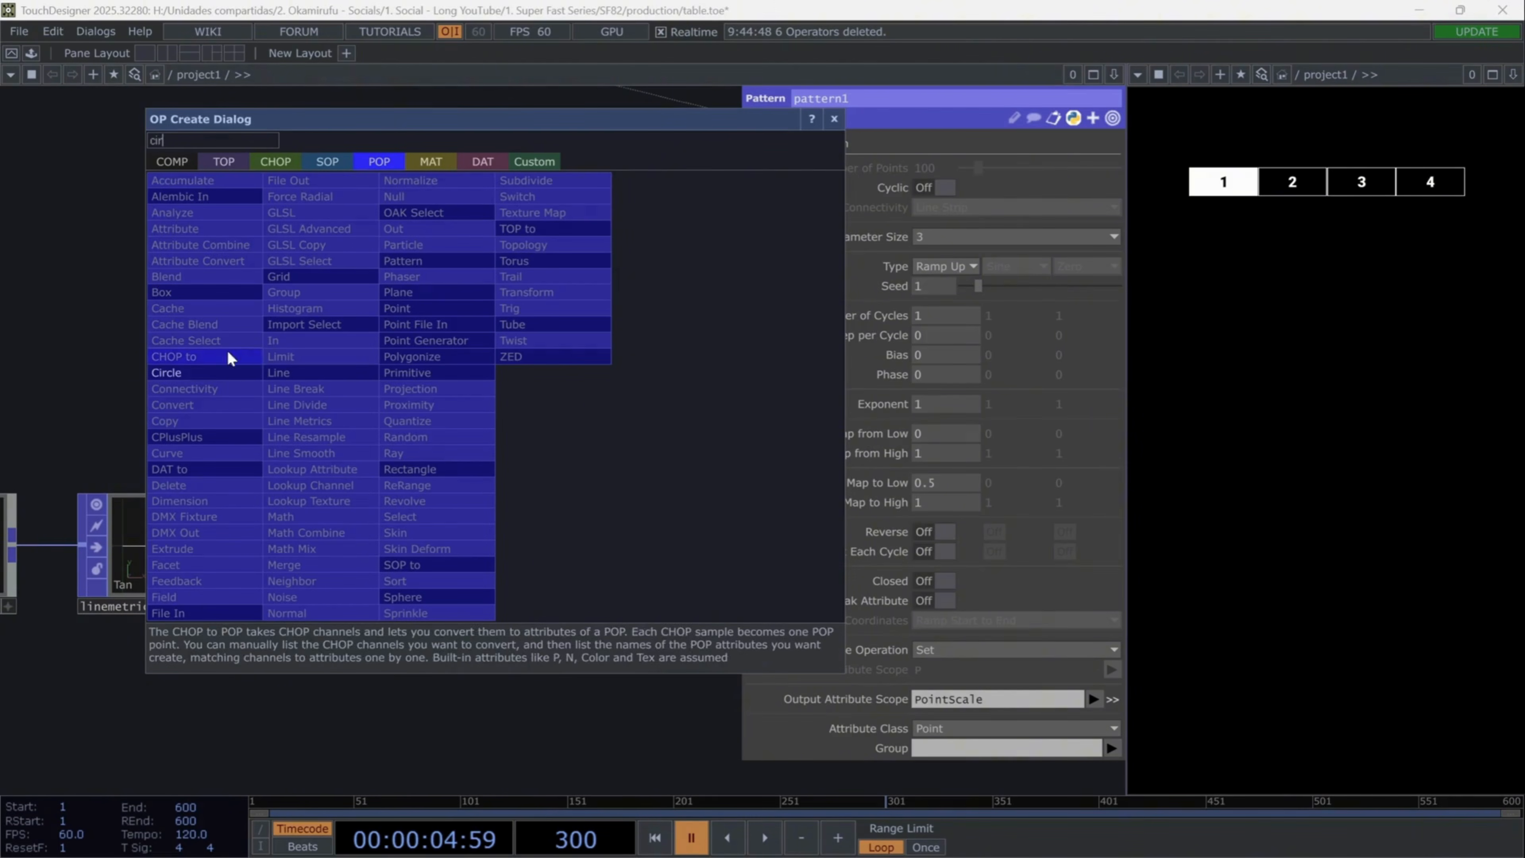
pyautogui.click(193, 371)
pyautogui.click(401, 360)
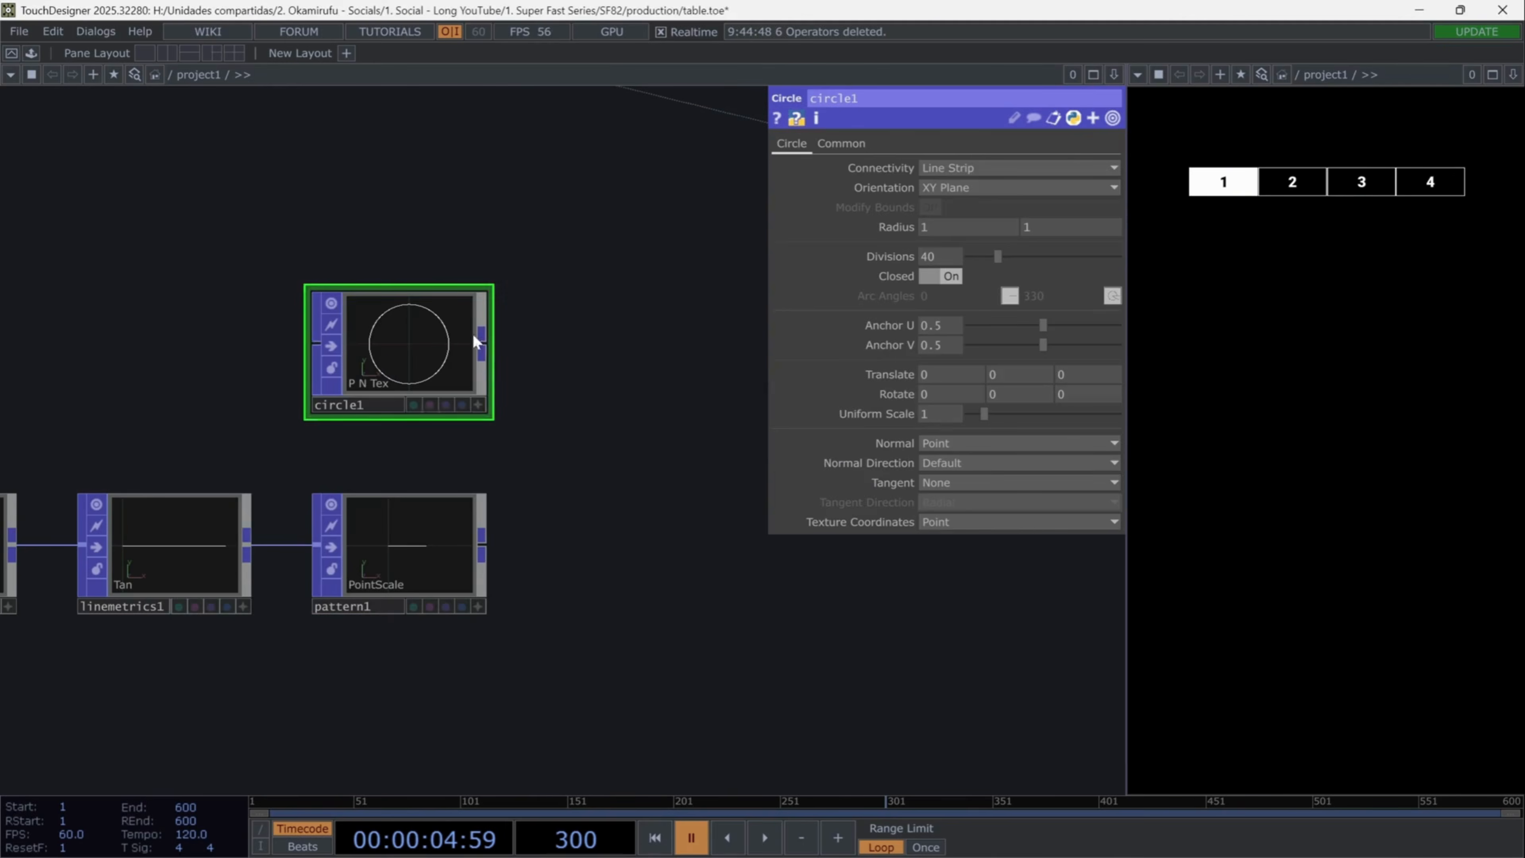
pyautogui.click(941, 188)
pyautogui.click(955, 226)
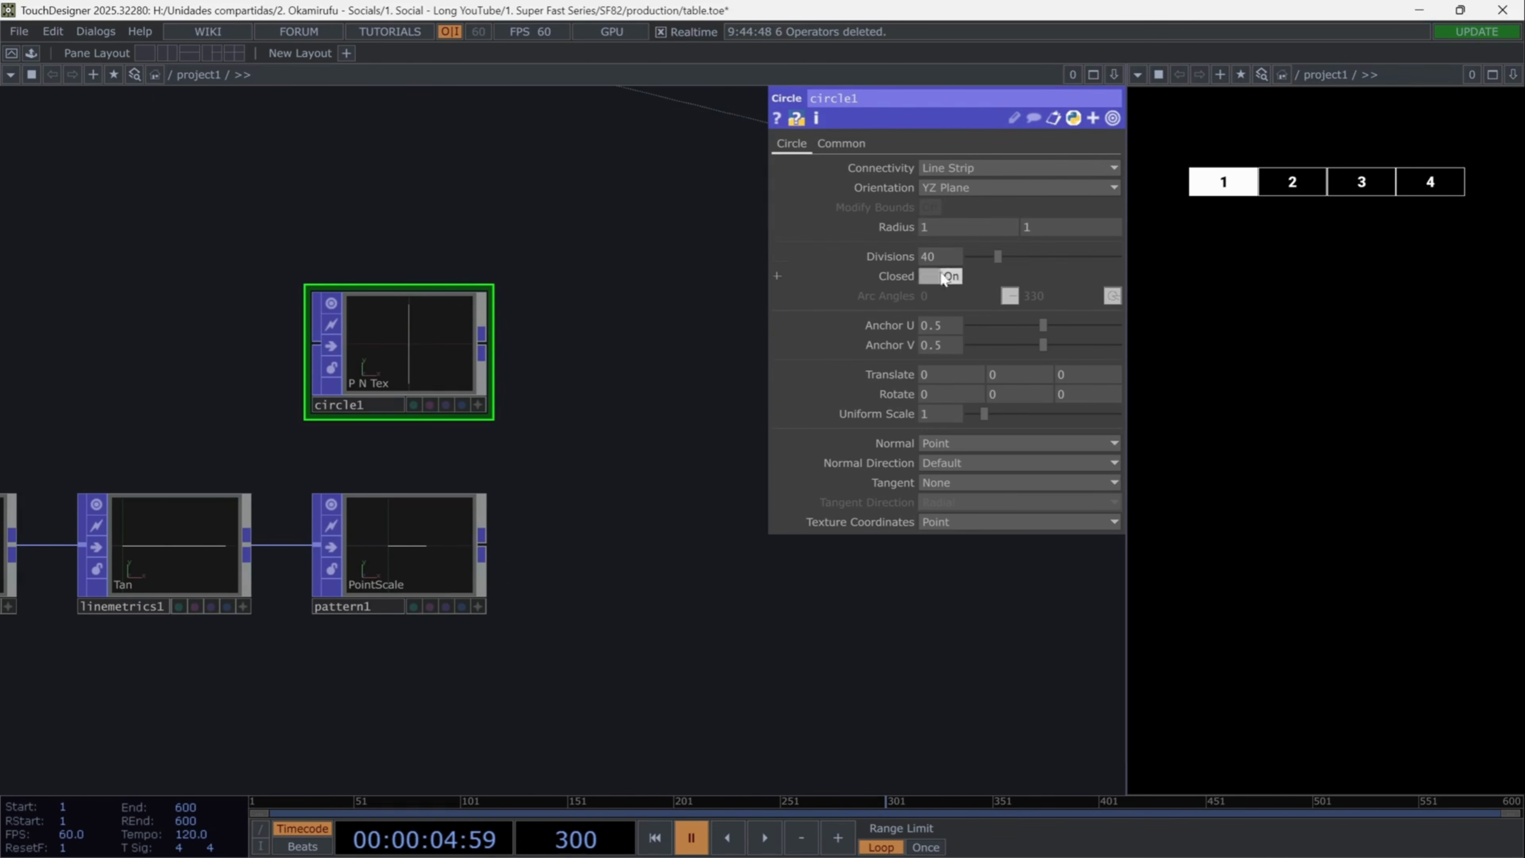
# Step: Set circle1's uniform scale to 0.025
pyautogui.write('0.')
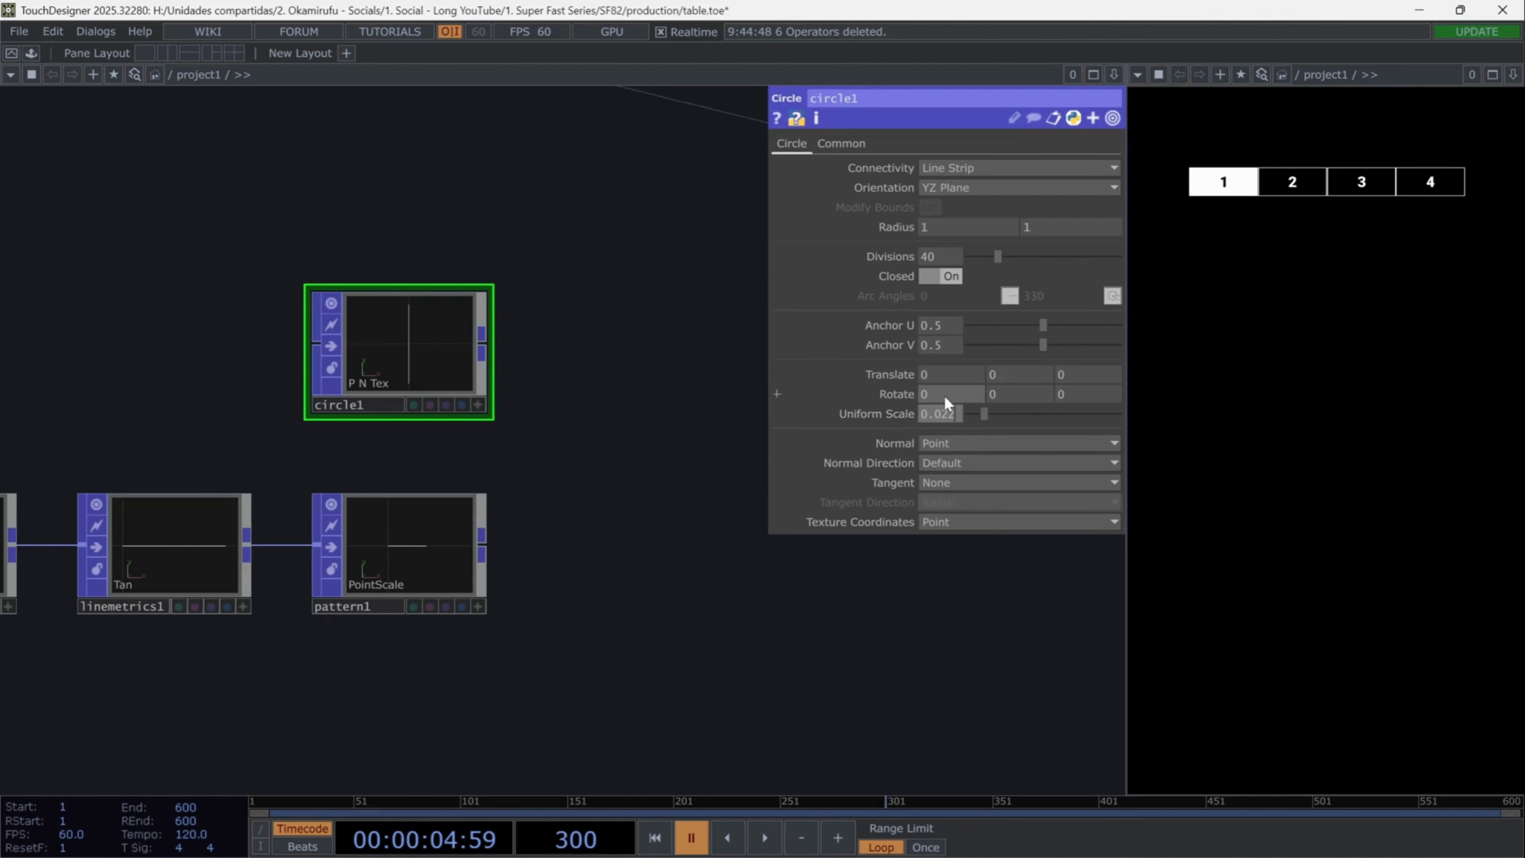
pyautogui.write('025')
pyautogui.press('Return')
# Step: Append a Copy POP to circle1 and connect pattern1 to its second input as the template
pyautogui.rightClick(484, 353)
pyautogui.write('copy')
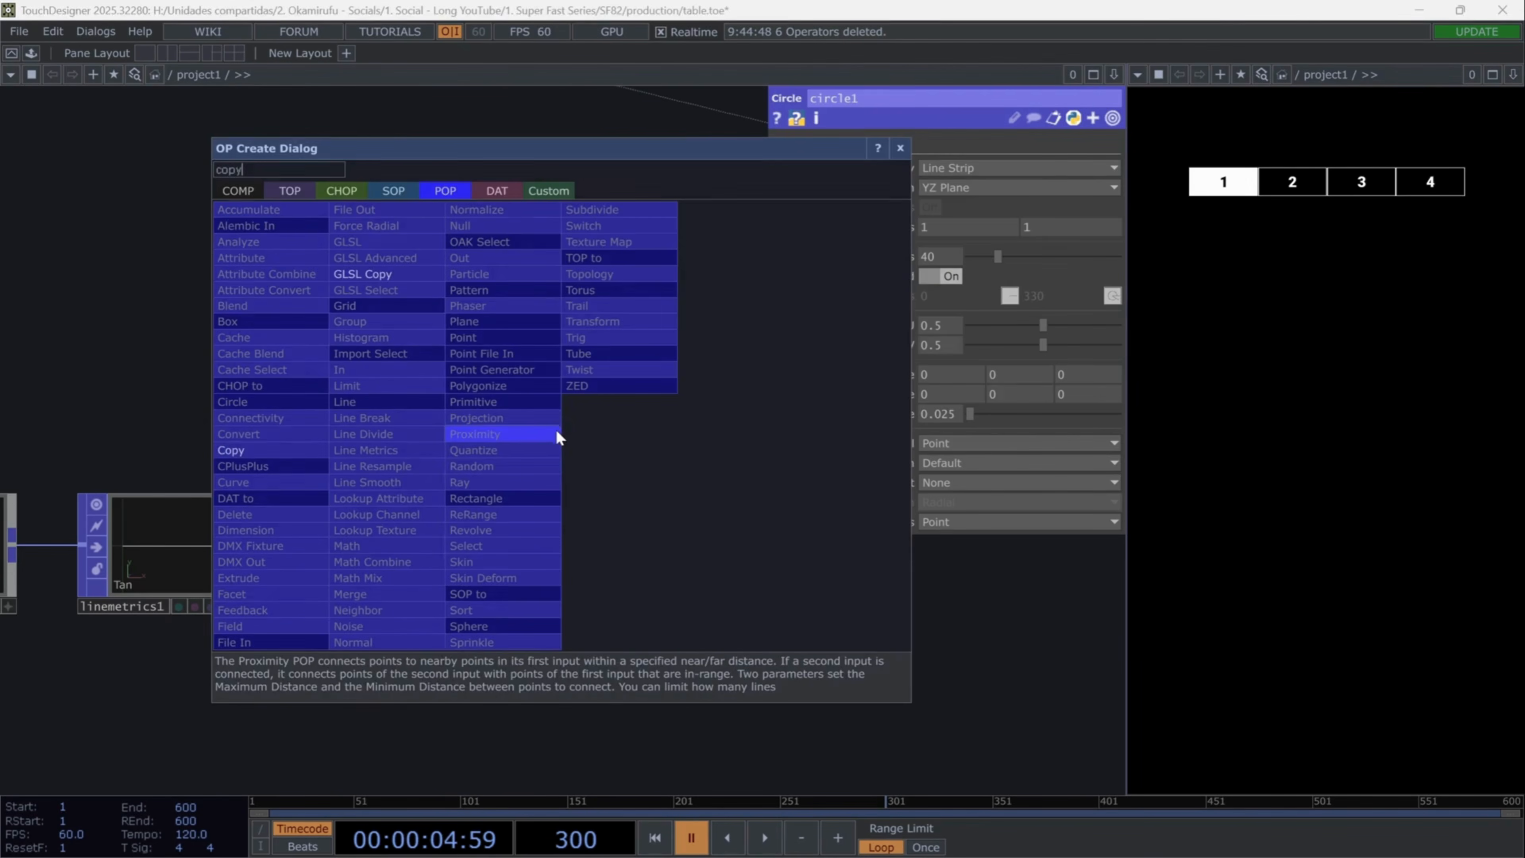
pyautogui.press('Return')
pyautogui.click(597, 496)
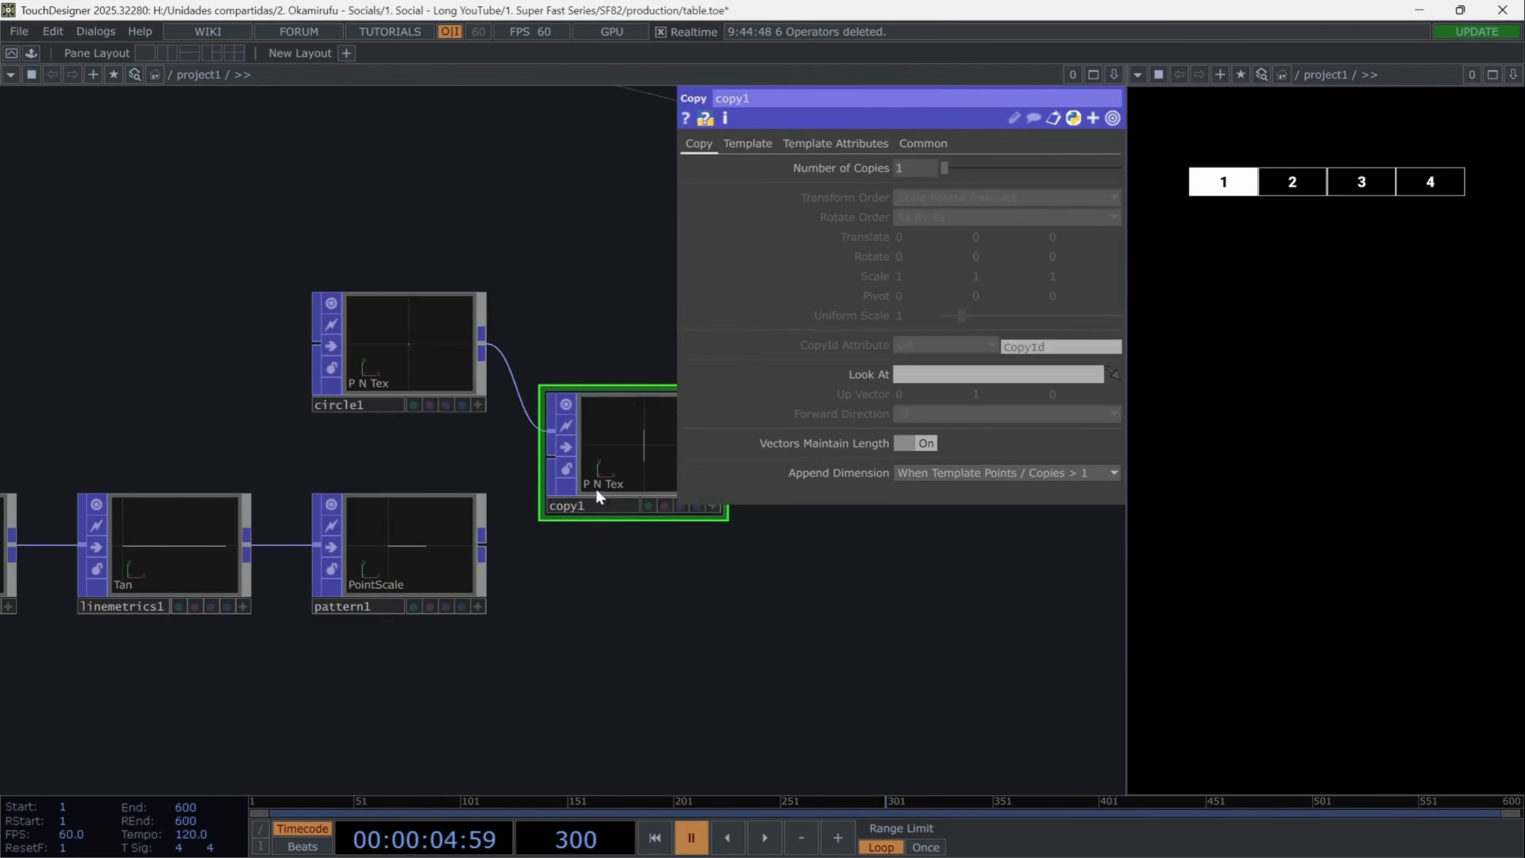
pyautogui.moveTo(481, 544); pyautogui.dragTo(550, 456)
pyautogui.moveTo(579, 591); pyautogui.dragTo(373, 628)
pyautogui.scroll(5, 367, 432)
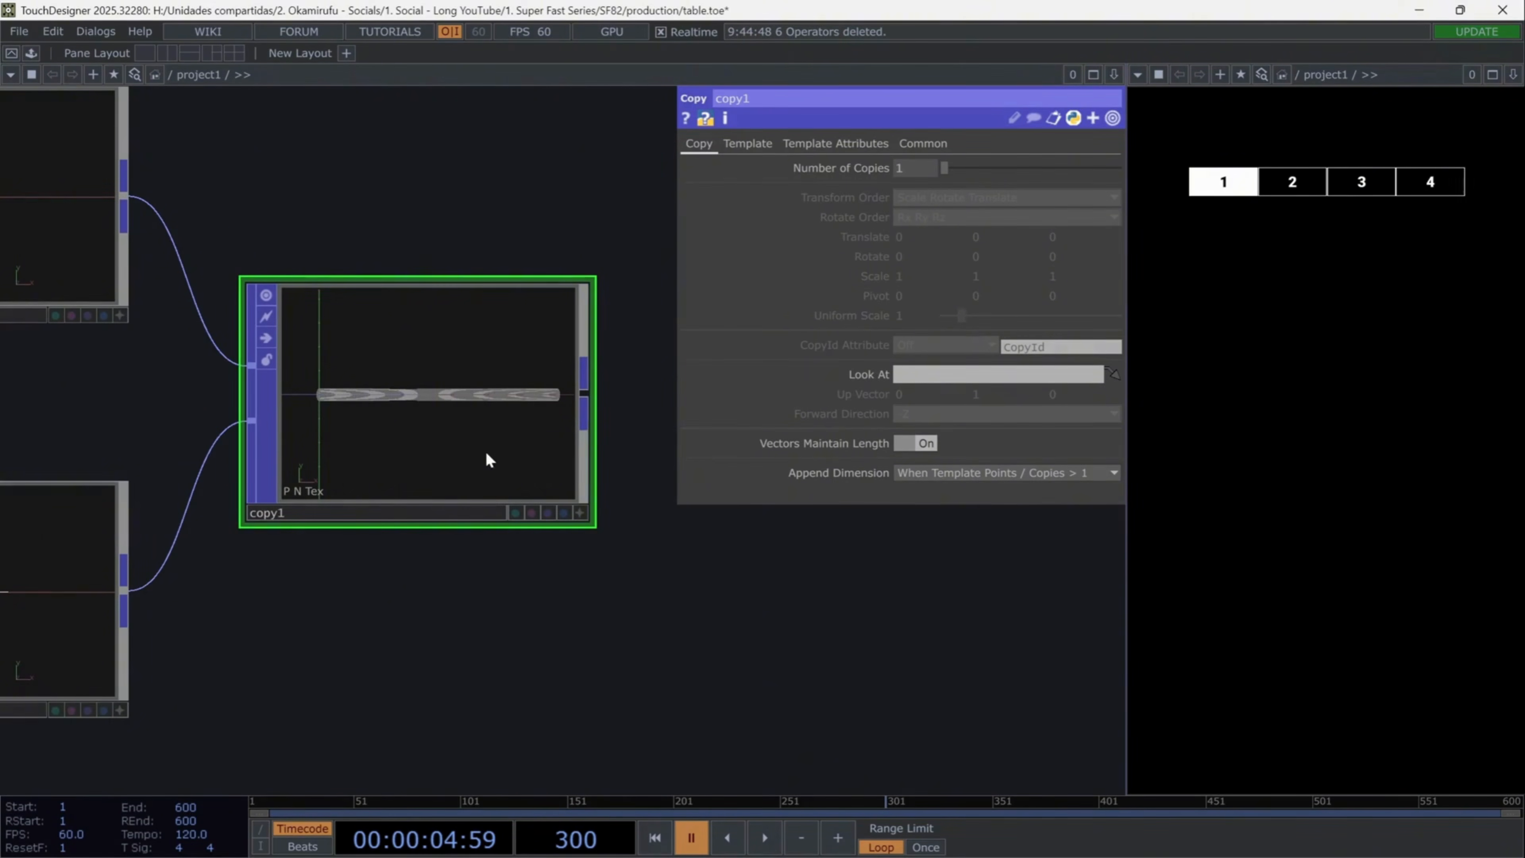
# Step: Turn on copy1's Template Scale and Template Rotate to Vector, with forward direction +X and Tan as the vector attribute
pyautogui.click(748, 144)
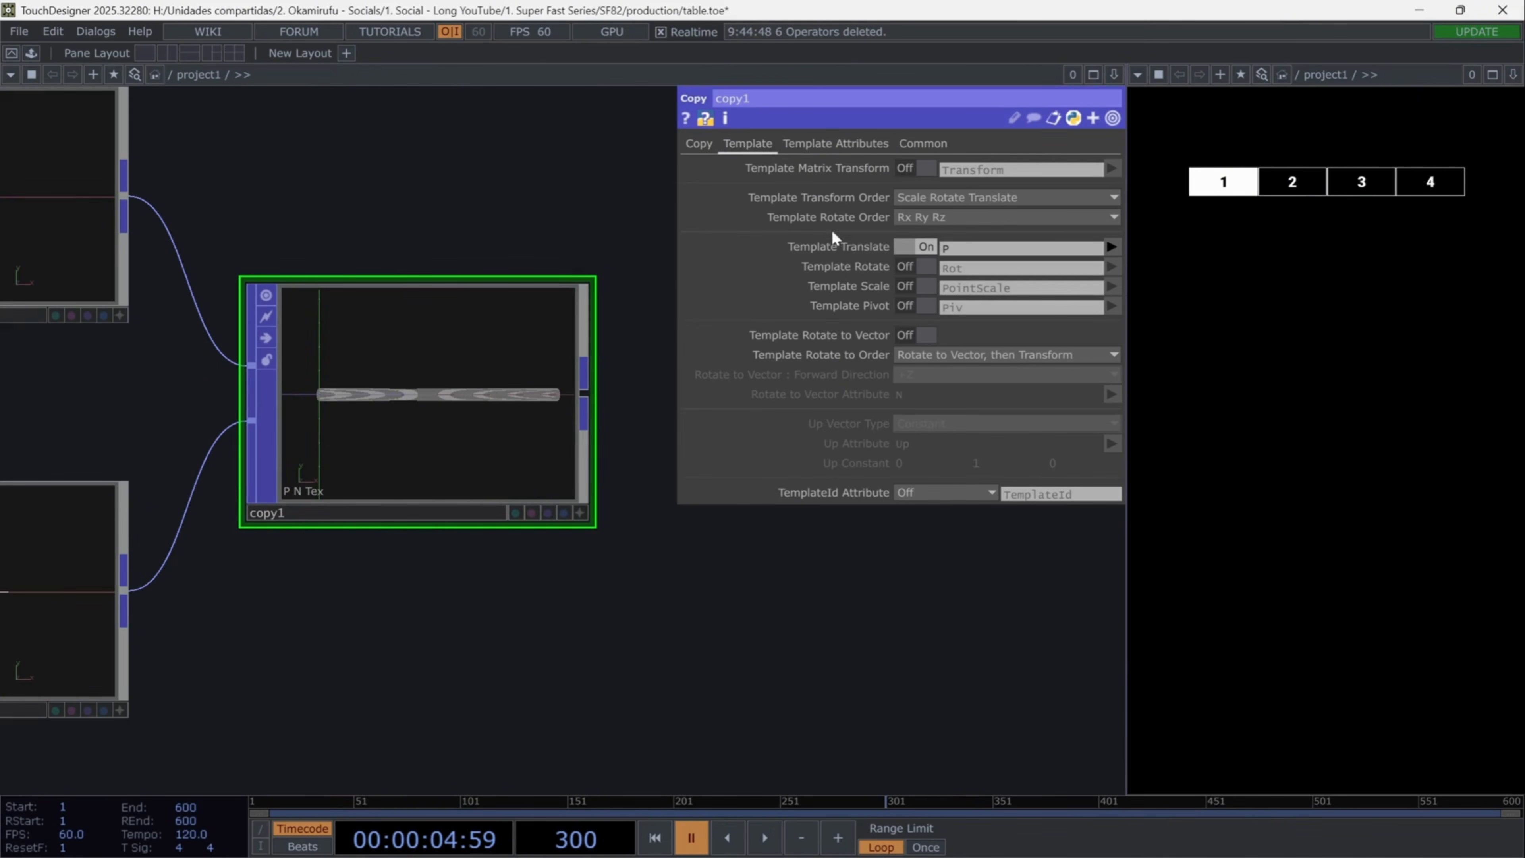
pyautogui.click(925, 287)
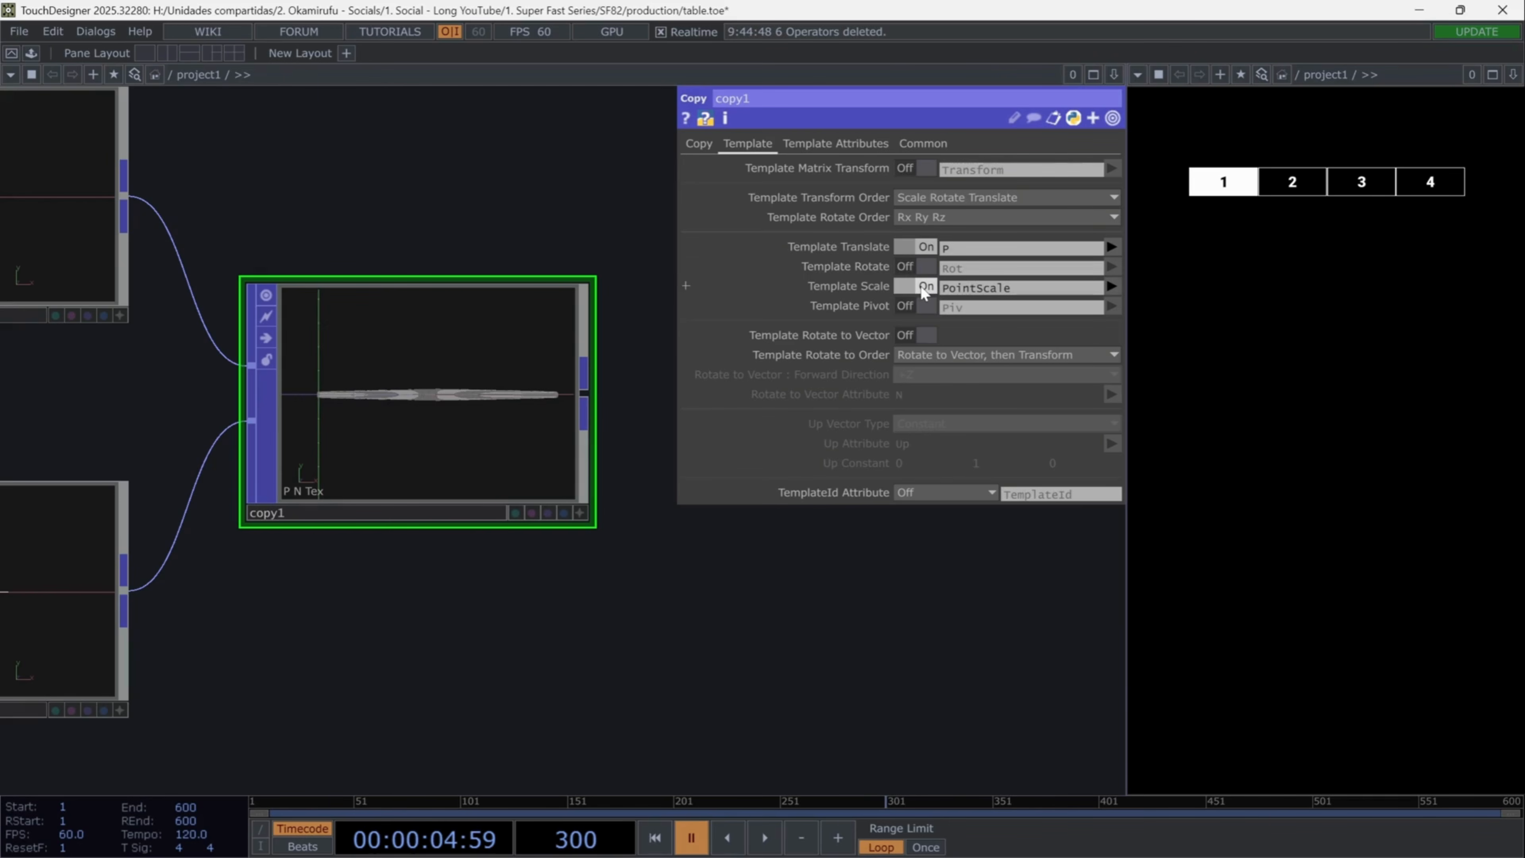
pyautogui.click(927, 335)
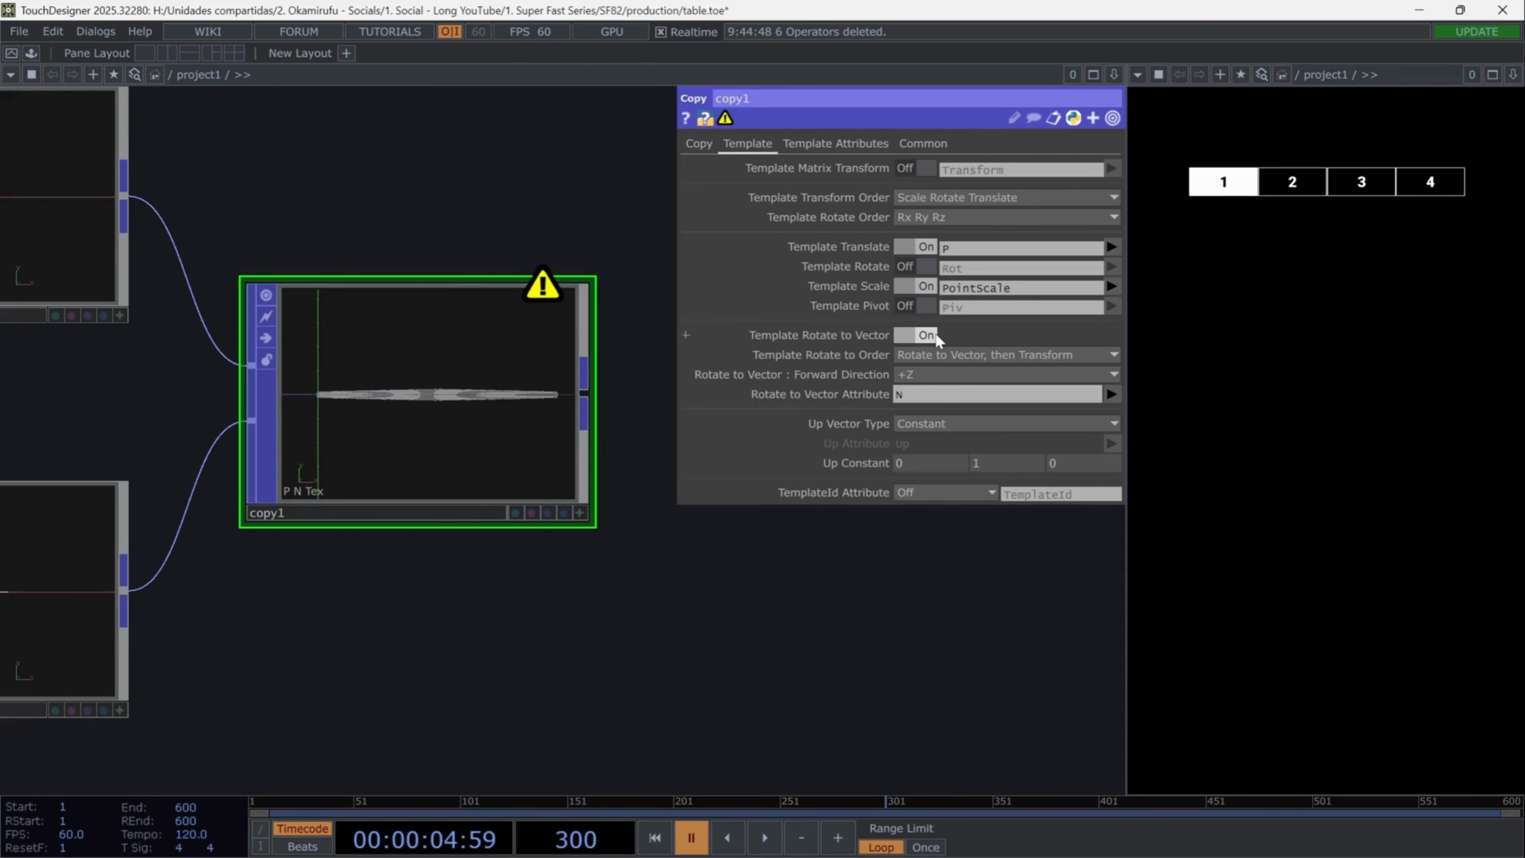
pyautogui.click(1064, 373)
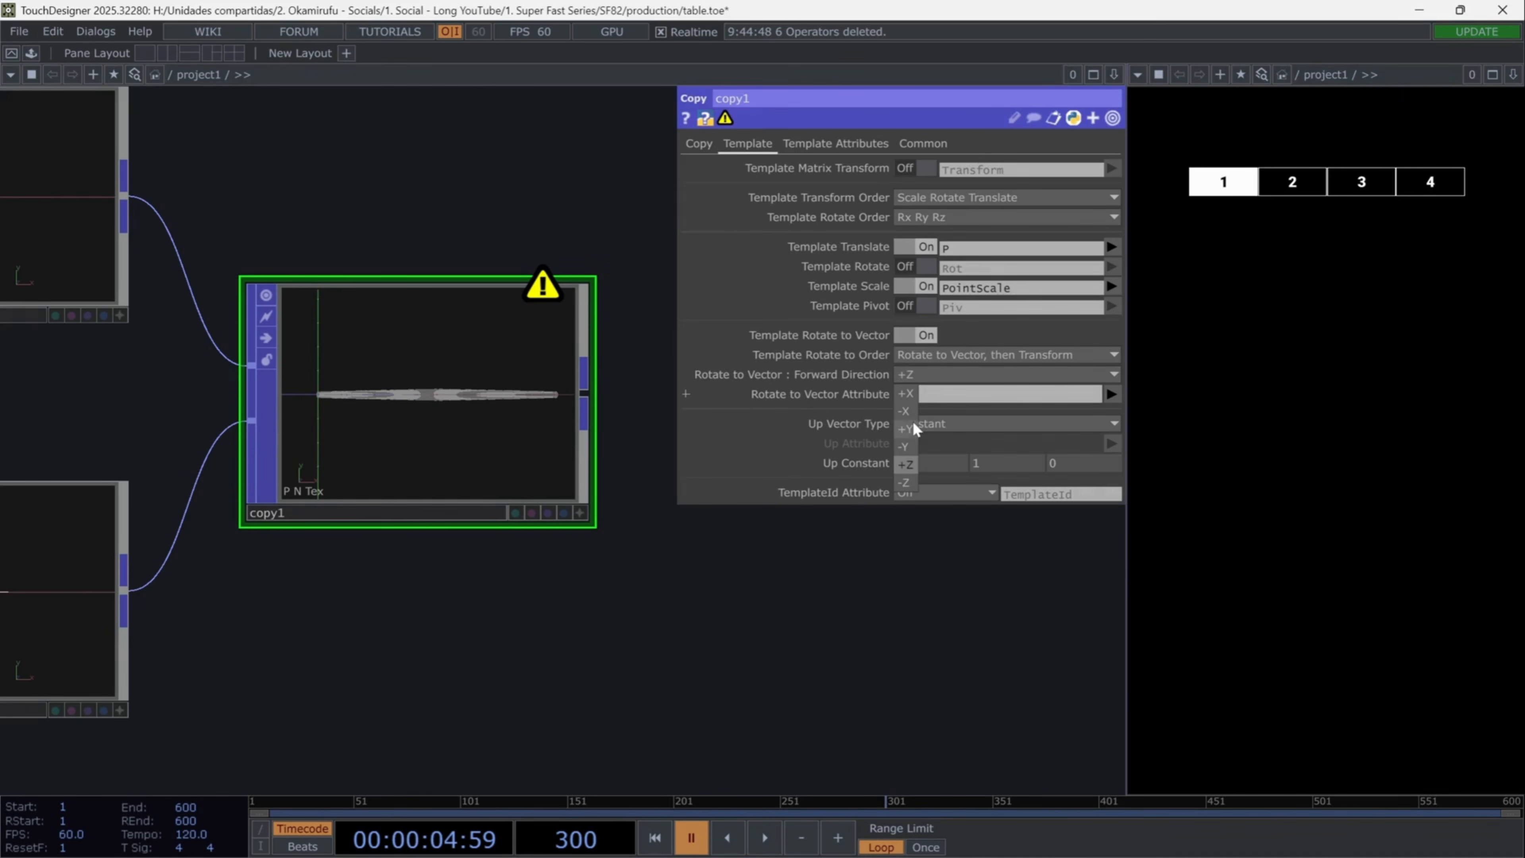
pyautogui.click(905, 393)
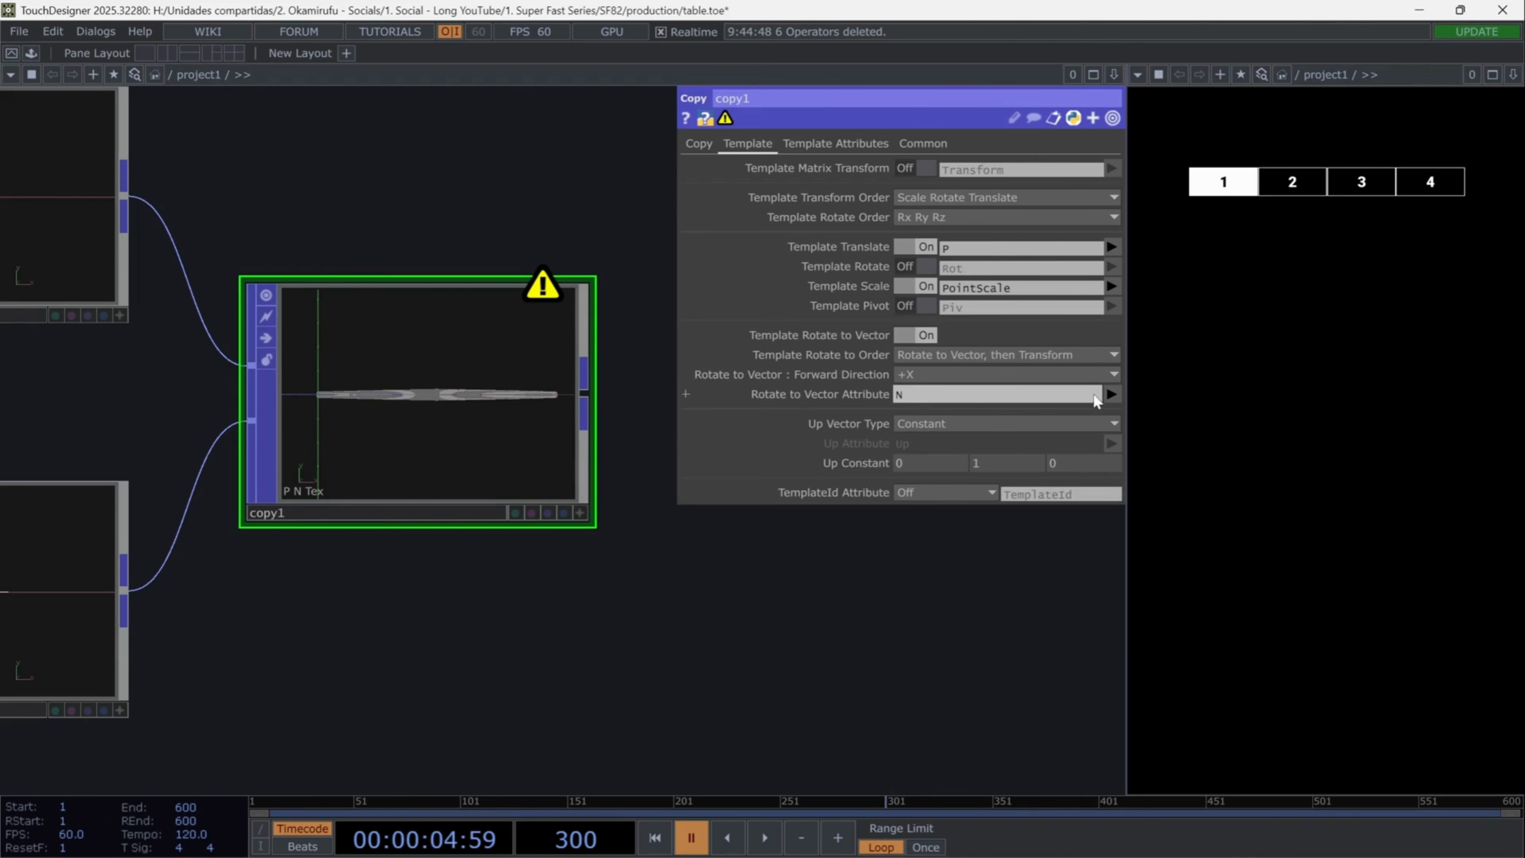
pyautogui.click(1111, 394)
pyautogui.click(1117, 431)
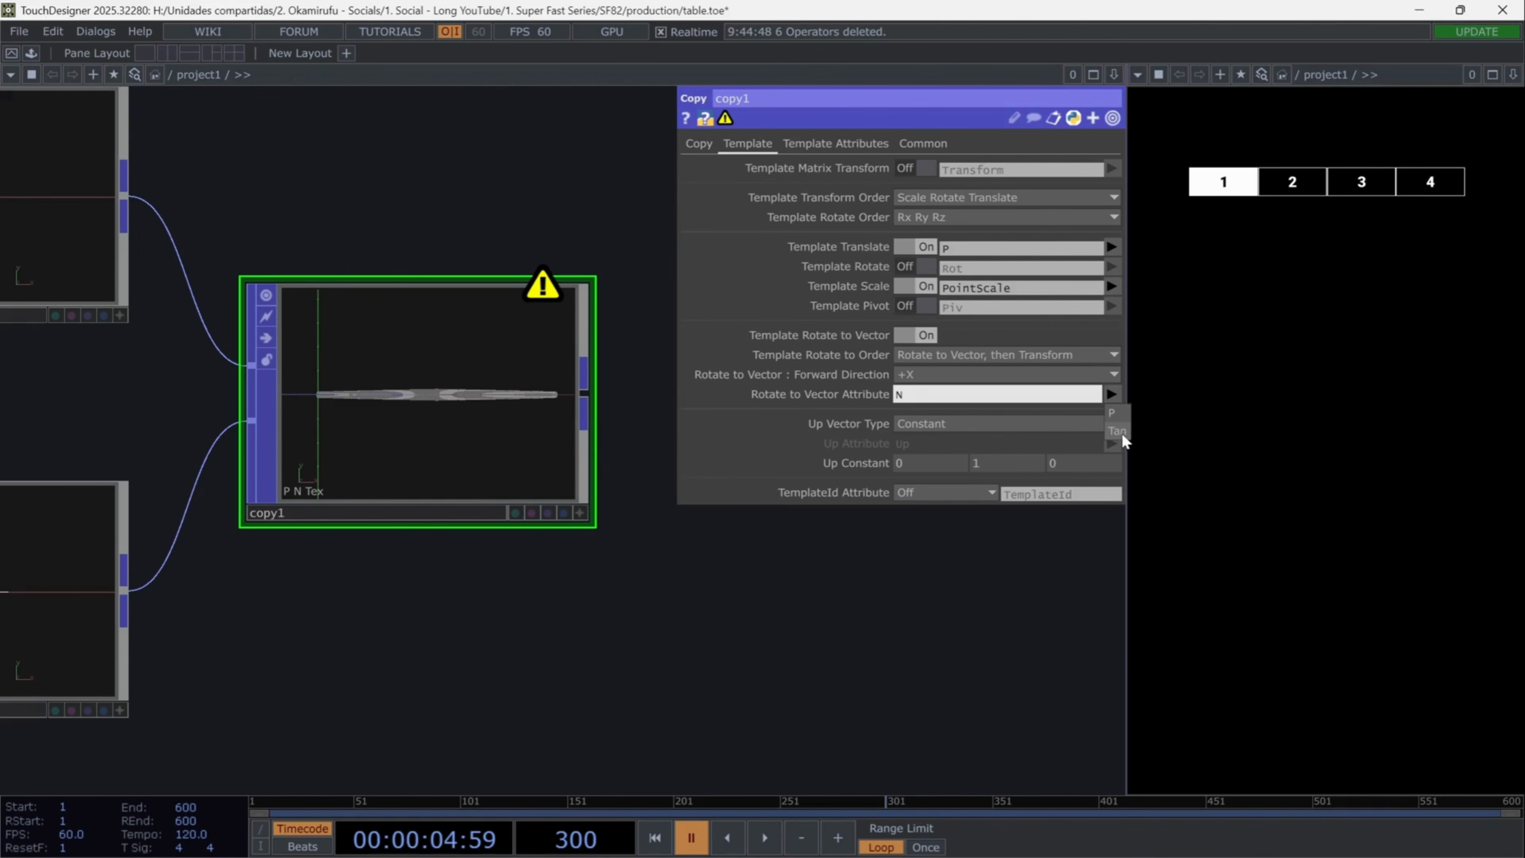
# Step: Append a Skin POP to copy1 and activate its viewer to turn the surface
pyautogui.moveTo(602, 560); pyautogui.dragTo(459, 554)
pyautogui.scroll(-3, 554, 579)
pyautogui.rightClick(367, 406)
pyautogui.write('skin')
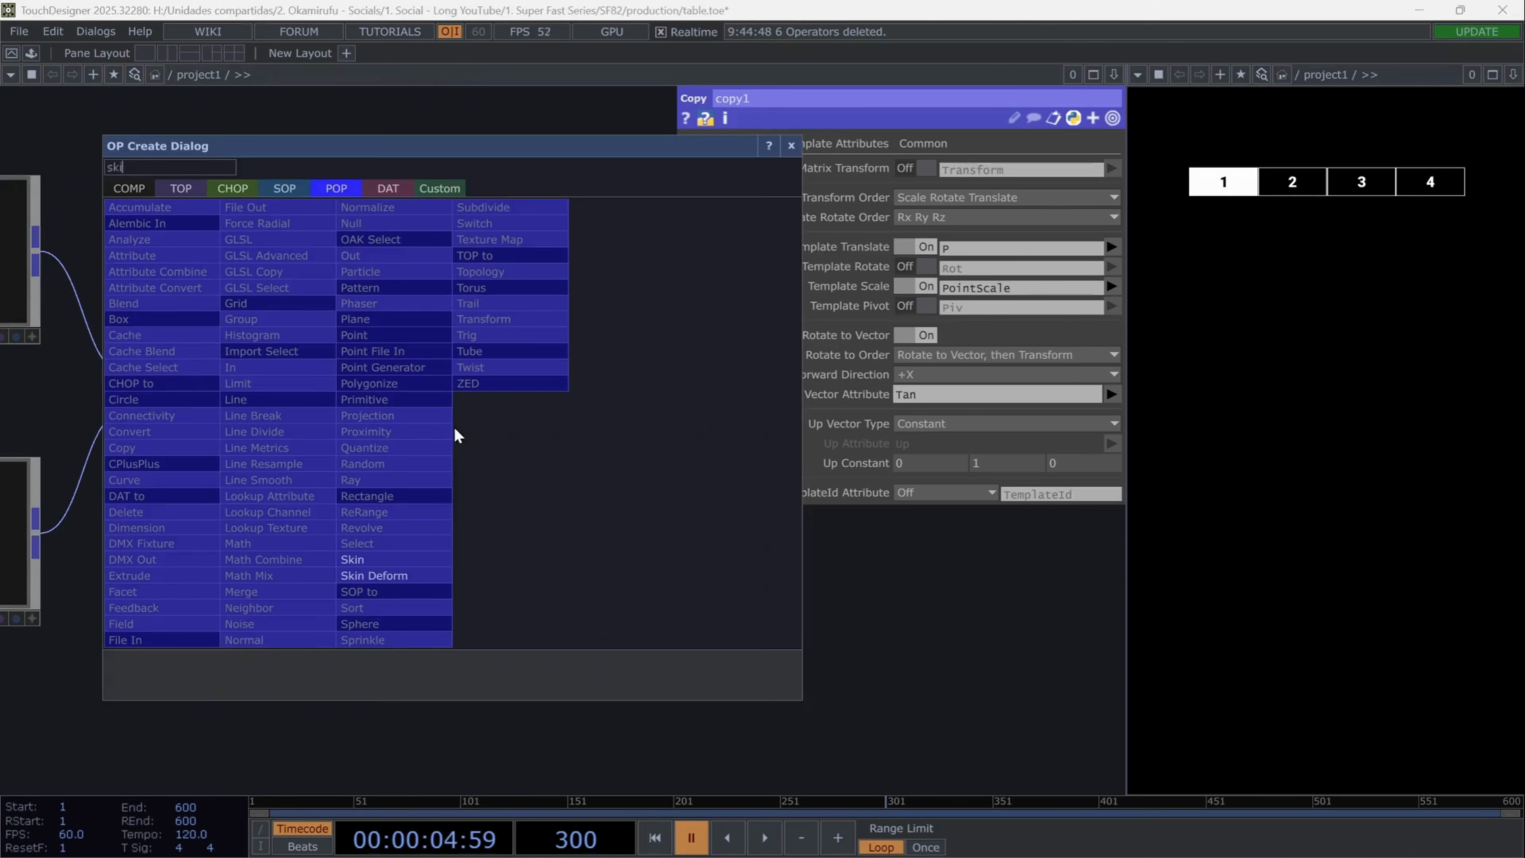
pyautogui.press('Return')
pyautogui.click(459, 435)
pyautogui.click(688, 478)
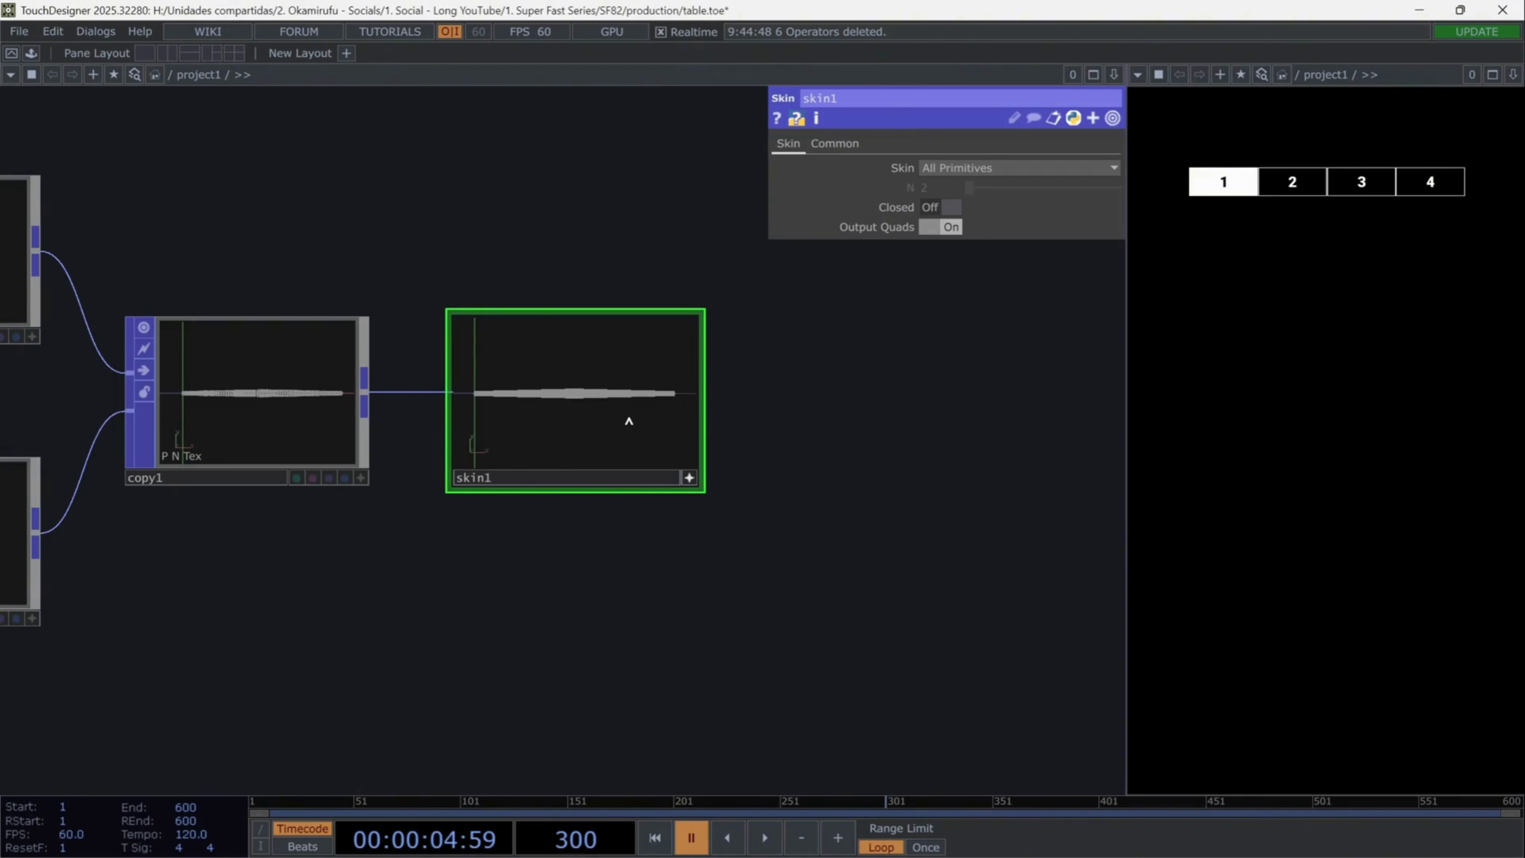
pyautogui.moveTo(626, 422); pyautogui.dragTo(691, 477)
pyautogui.click(688, 478)
pyautogui.scroll(-3, 803, 478)
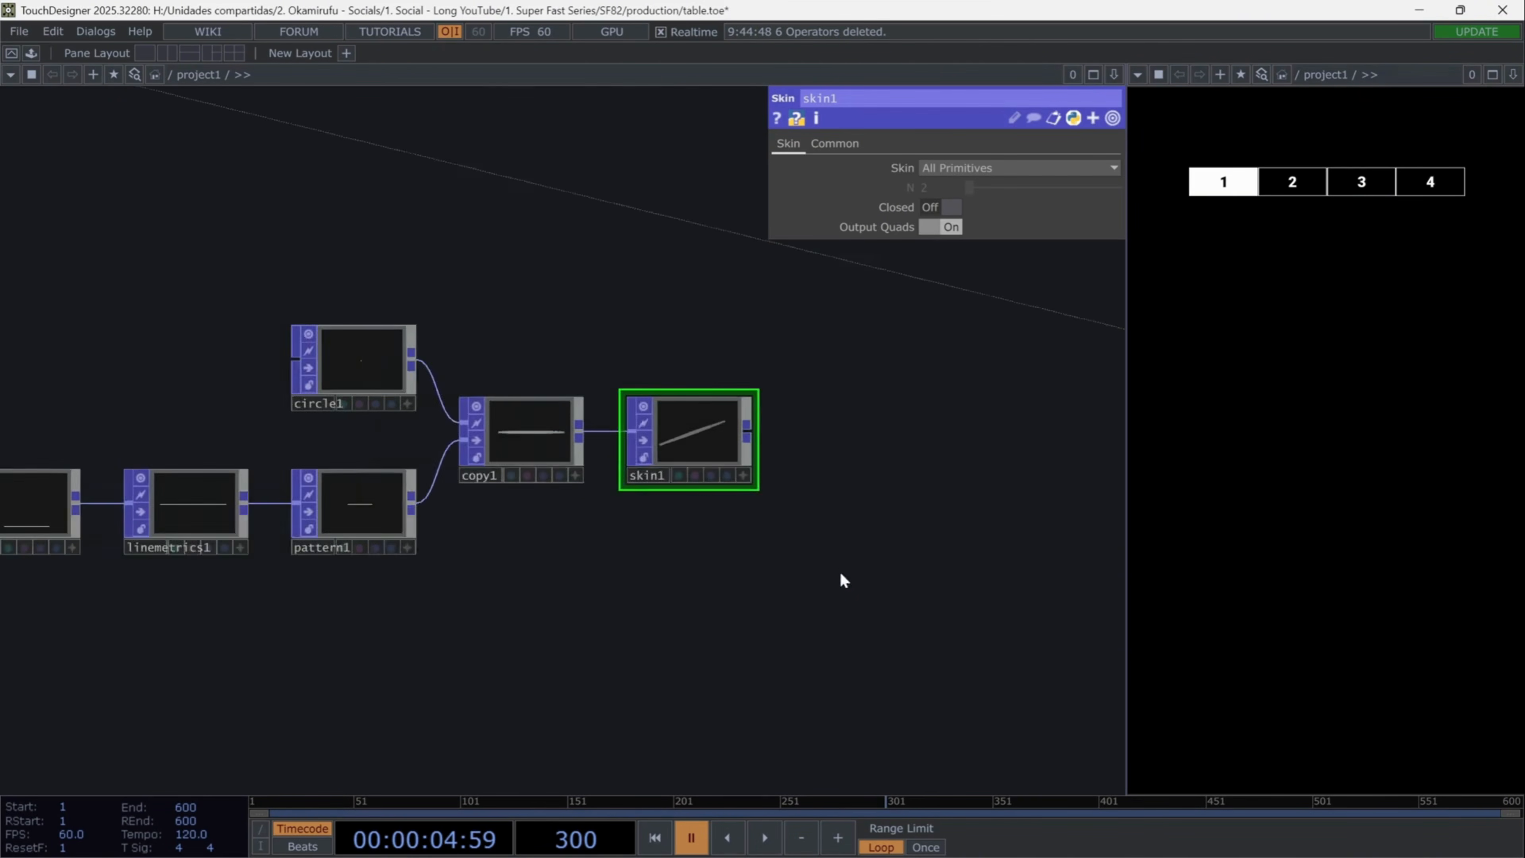
# Step: Append a Math Combine POP to skin1 and place it to the lower right, leaving space in the network
pyautogui.moveTo(841, 580); pyautogui.dragTo(595, 414)
pyautogui.moveTo(536, 355); pyautogui.dragTo(643, 385)
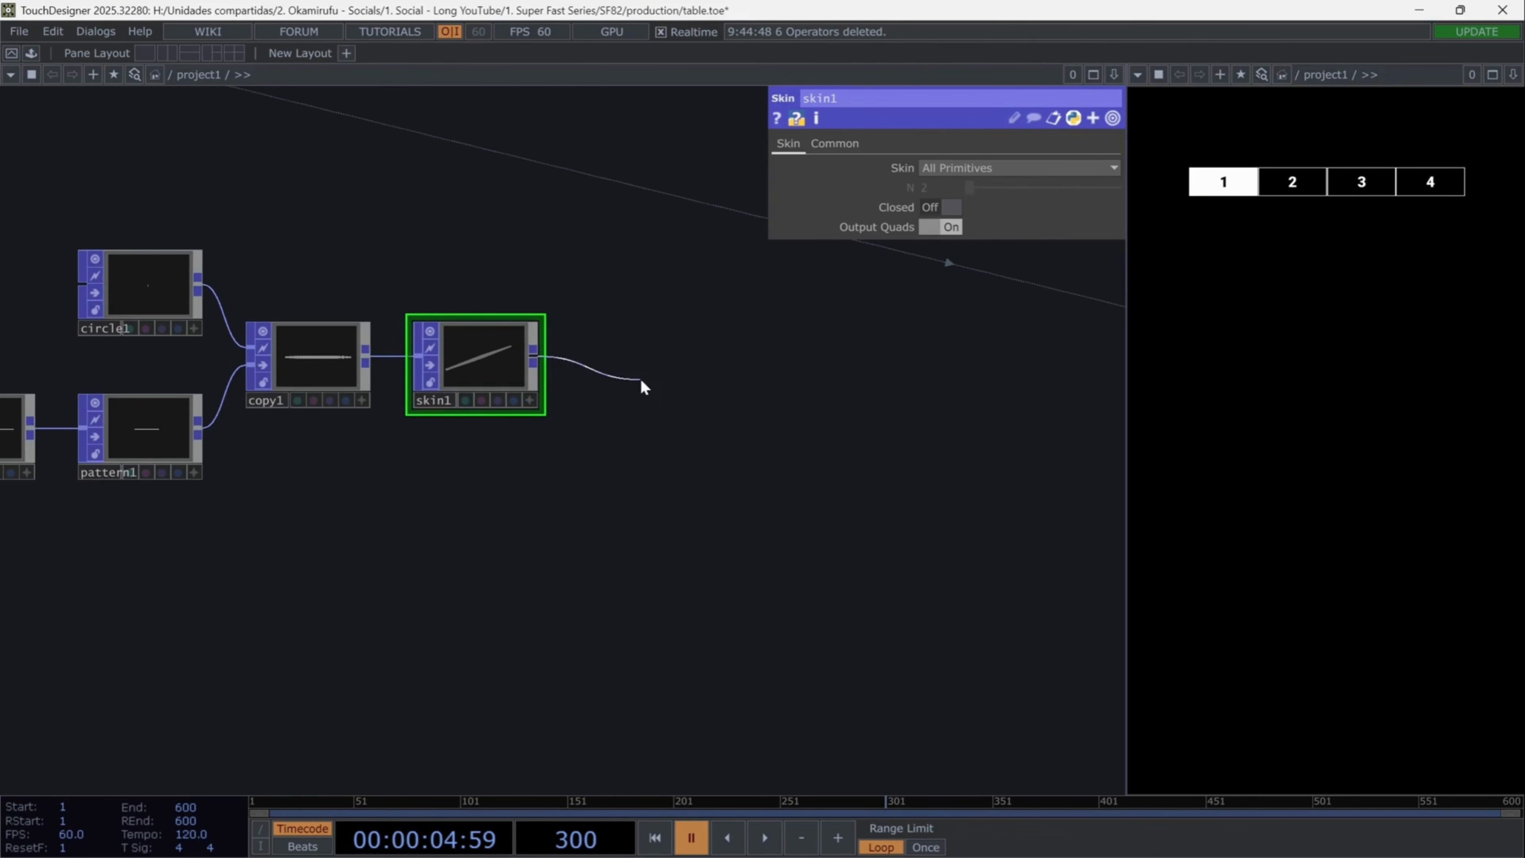
pyautogui.click(642, 382)
pyautogui.click(501, 519)
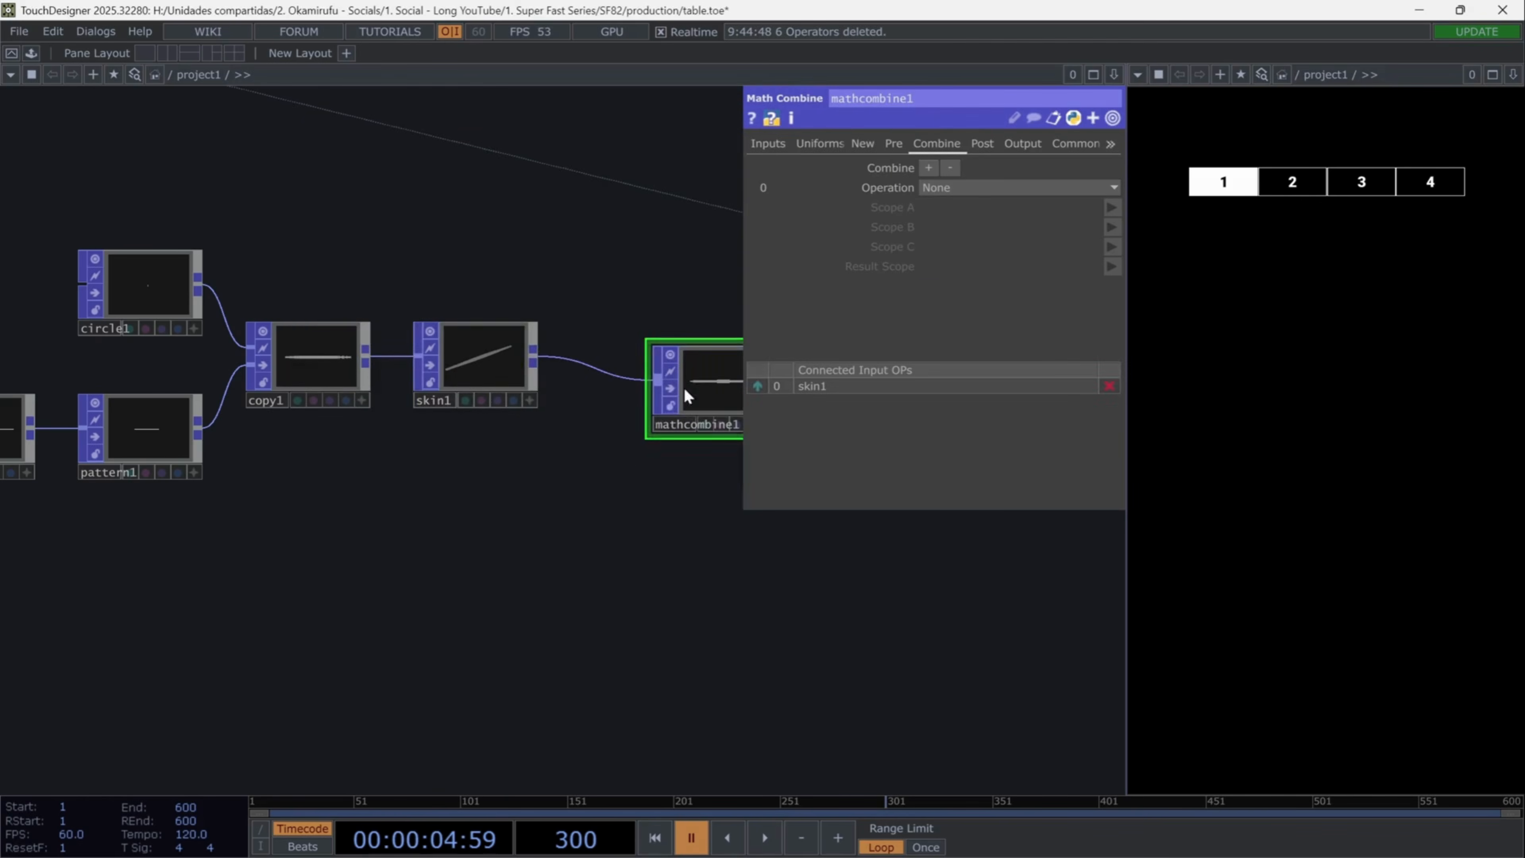
pyautogui.moveTo(636, 508); pyautogui.dragTo(448, 500)
pyautogui.moveTo(517, 388); pyautogui.dragTo(613, 505)
pyautogui.moveTo(40, 616); pyautogui.dragTo(641, 561)
pyautogui.scroll(-4, 555, 582)
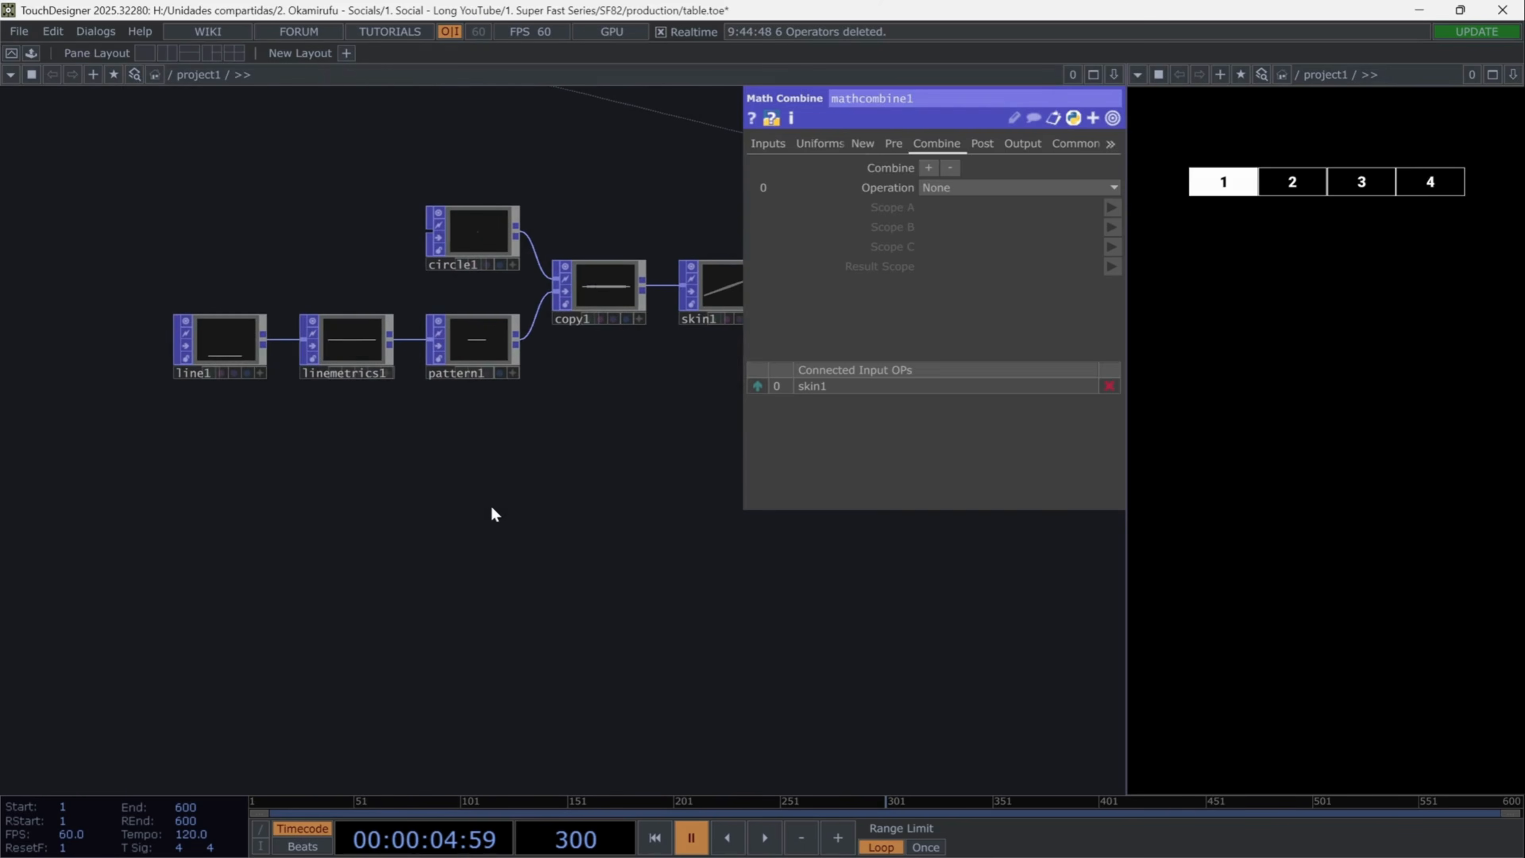
pyautogui.press('p')
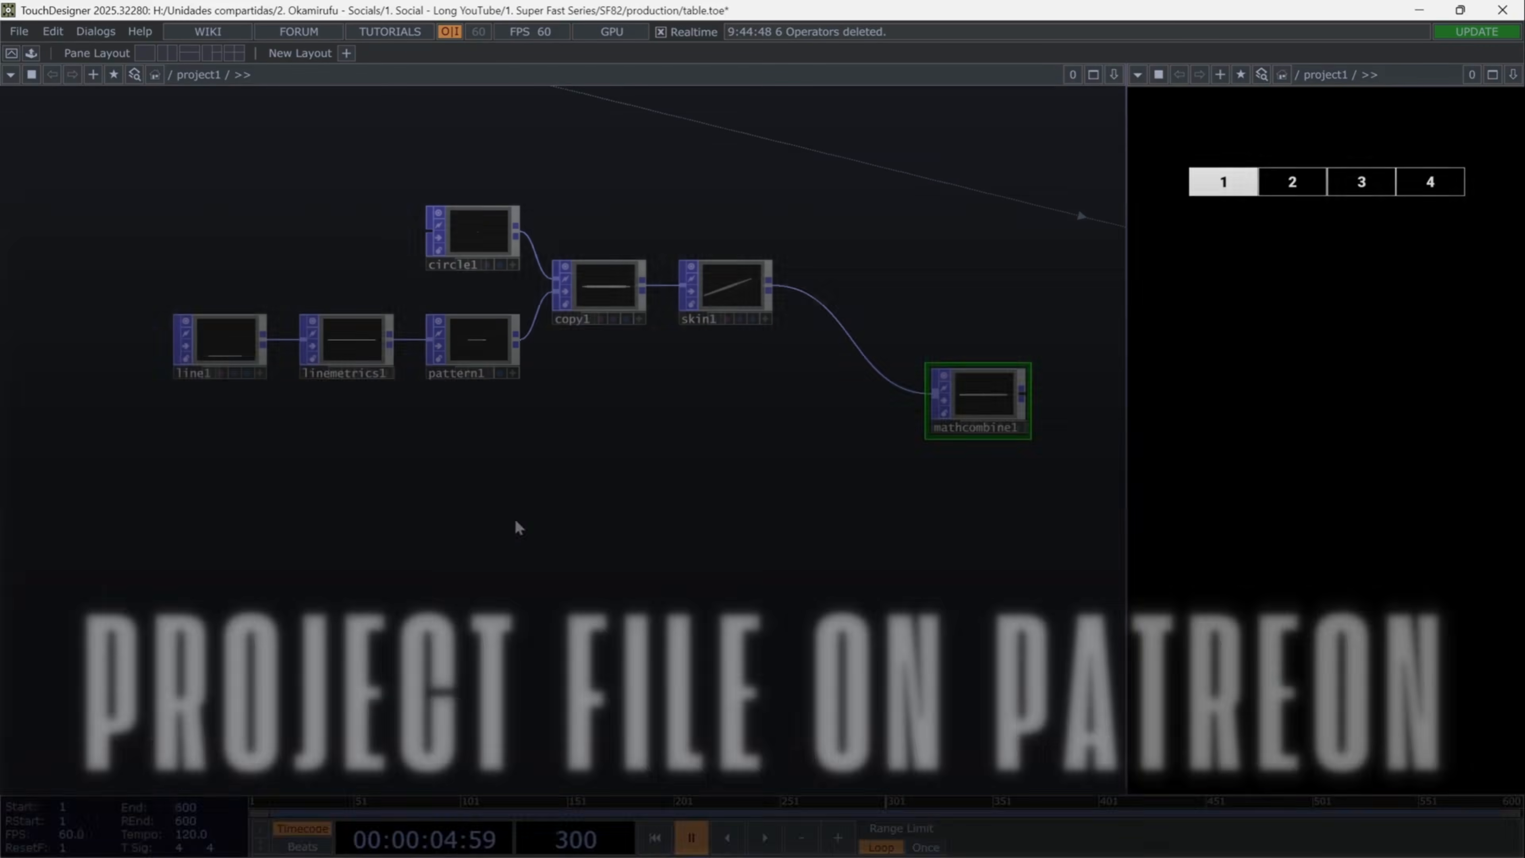
# Step: Add a Select POP below pattern1 and assign copy1 as its source POP
pyautogui.press('Tab')
pyautogui.write('sel')
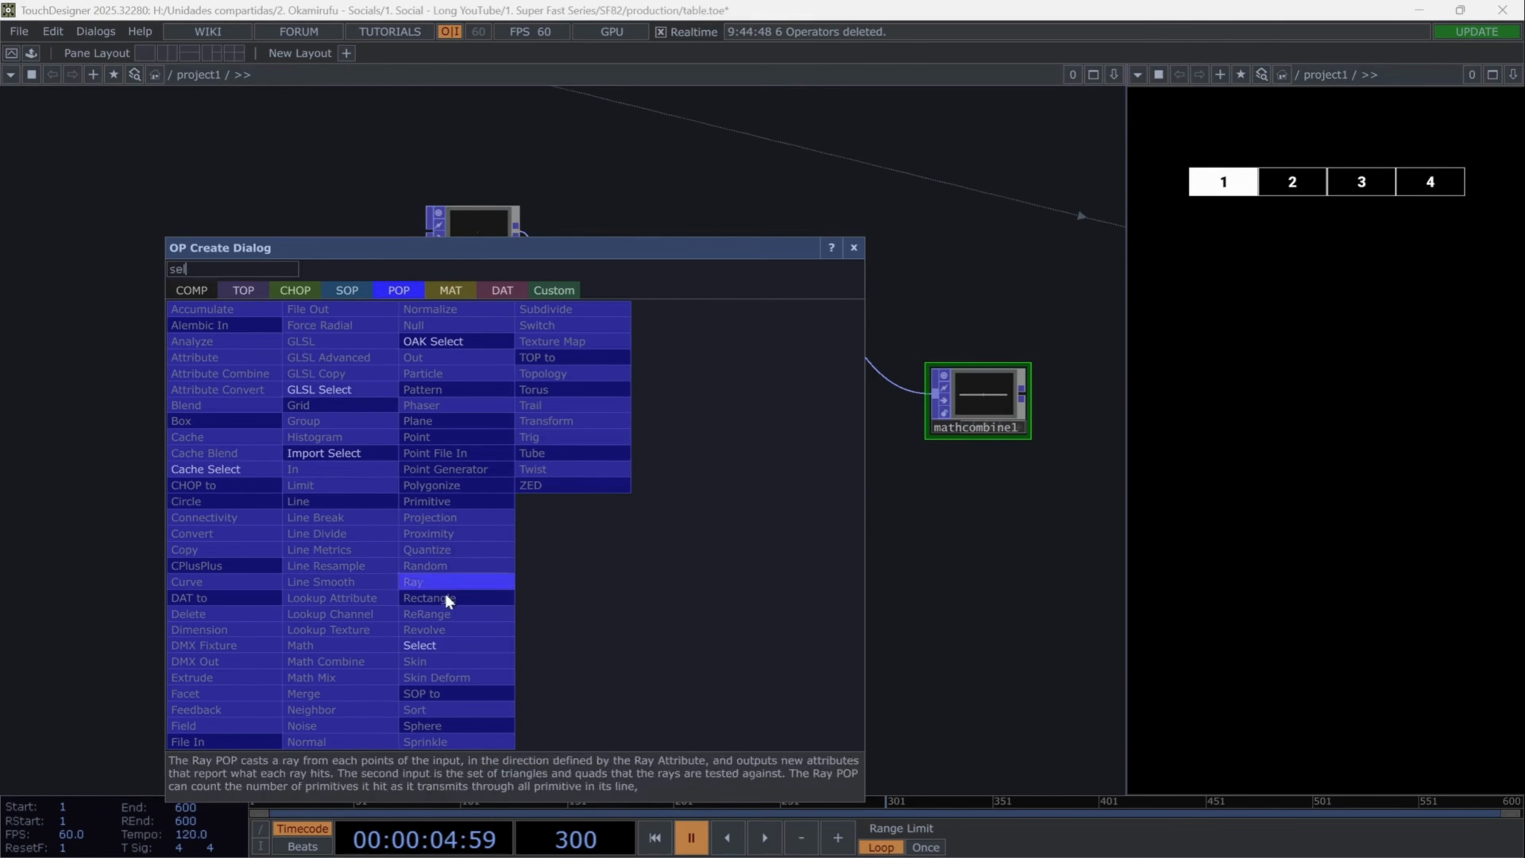
pyautogui.click(441, 645)
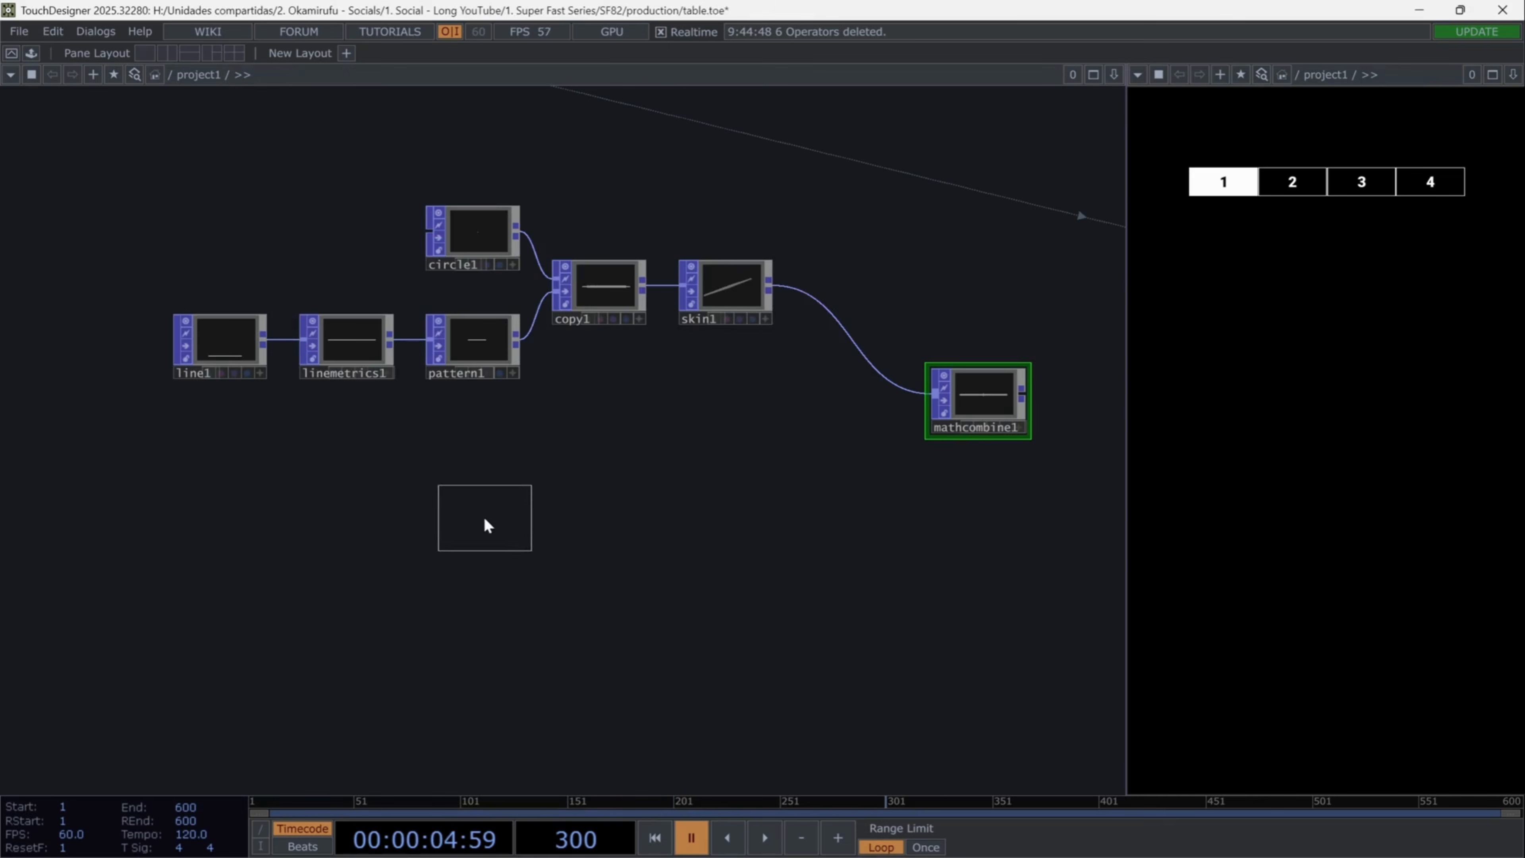
pyautogui.click(503, 505)
pyautogui.click(612, 300)
pyautogui.press('p')
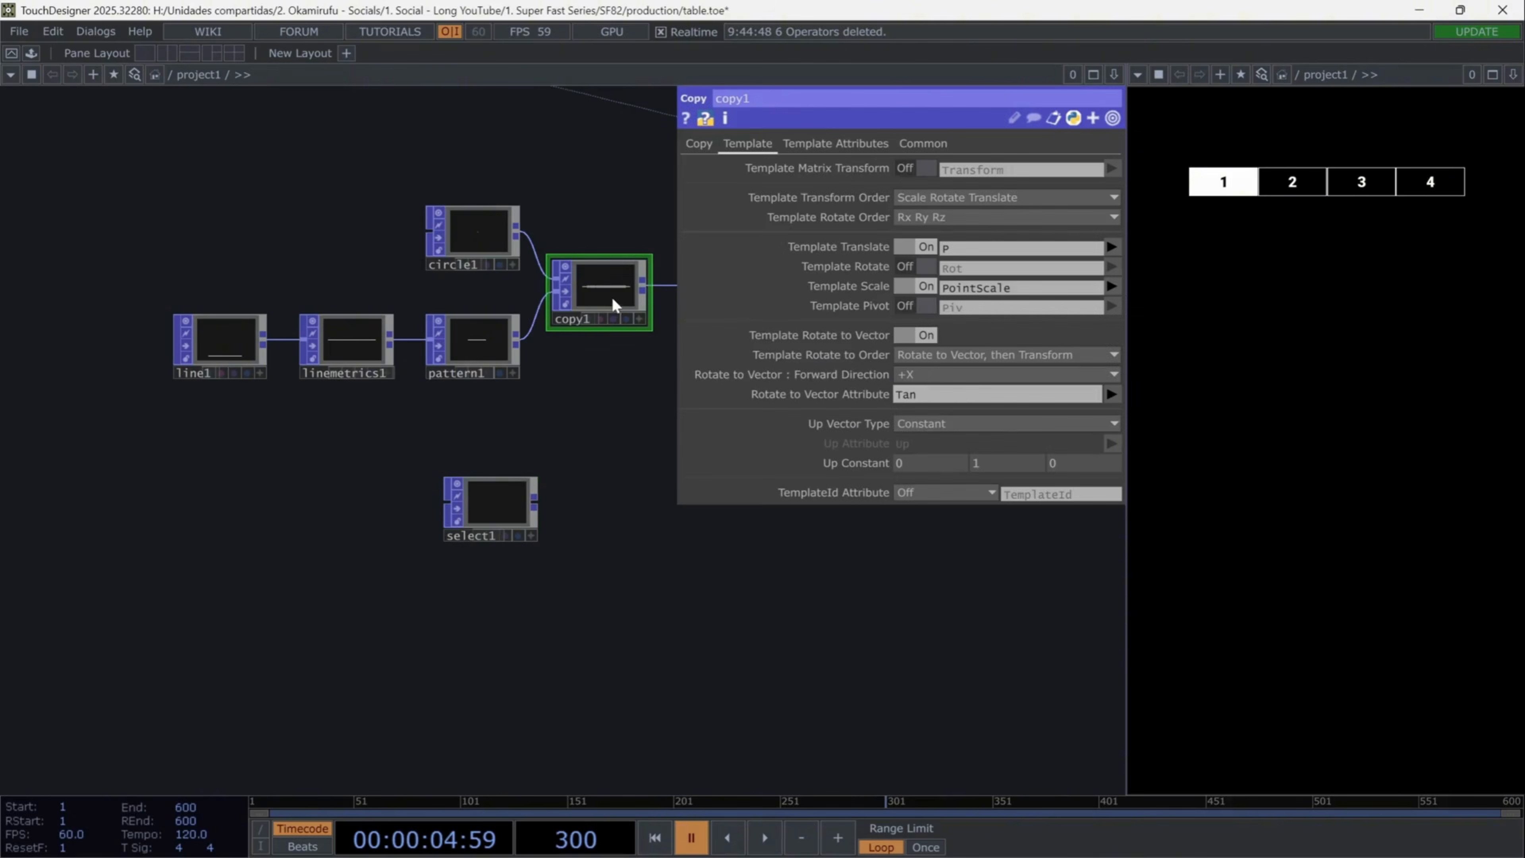
pyautogui.click(494, 531)
pyautogui.moveTo(631, 280); pyautogui.dragTo(977, 163)
pyautogui.scroll(3, 616, 551)
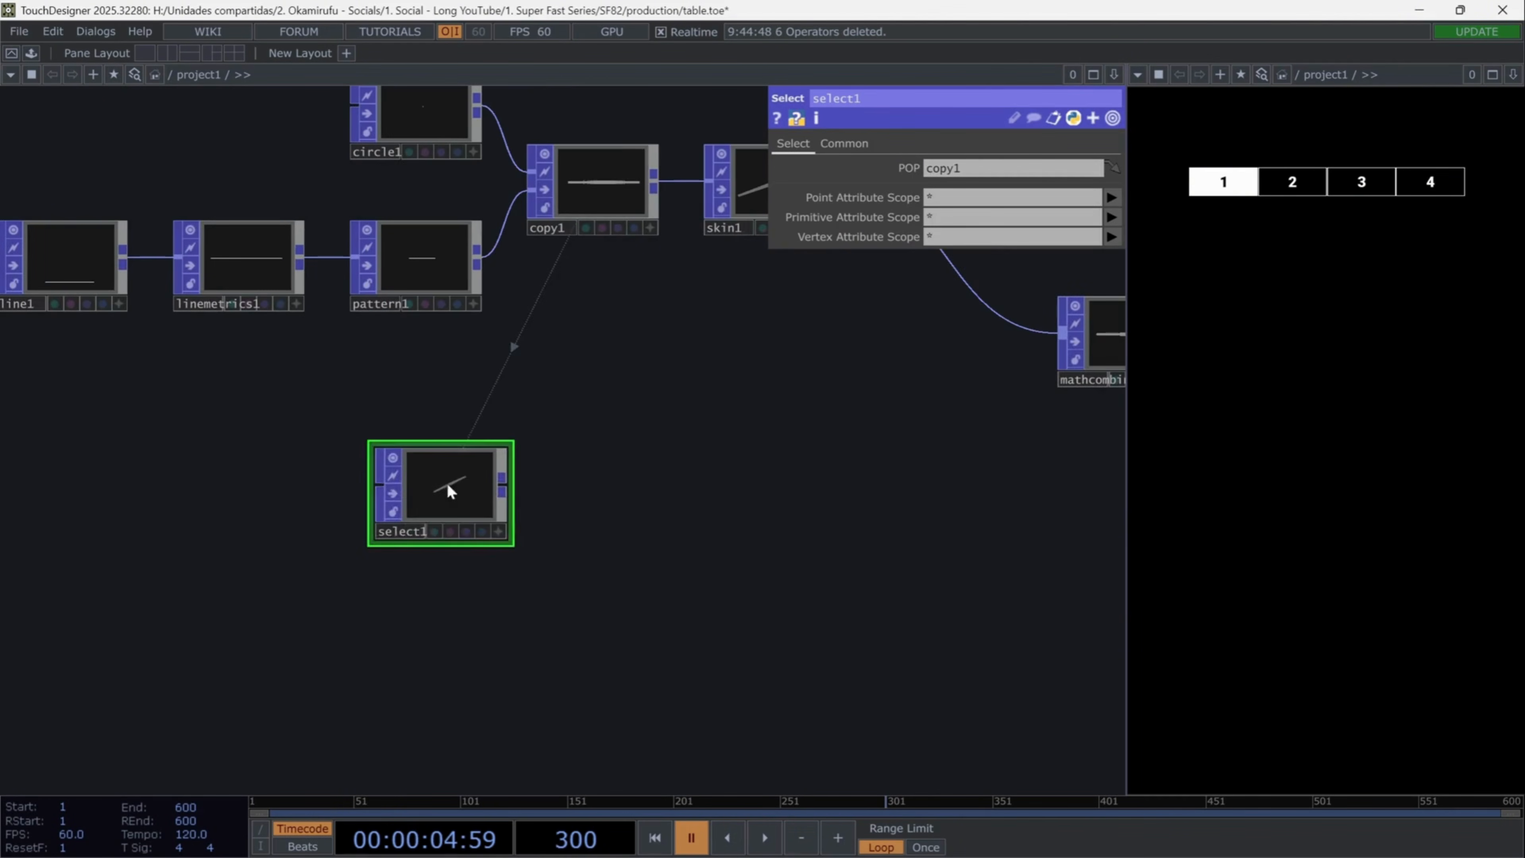
# Step: Move select1 further down and append a Convert POP set to Points to Point Primitives
pyautogui.moveTo(443, 494); pyautogui.dragTo(419, 667)
pyautogui.click(483, 660)
pyautogui.click(546, 653)
pyautogui.write('co')
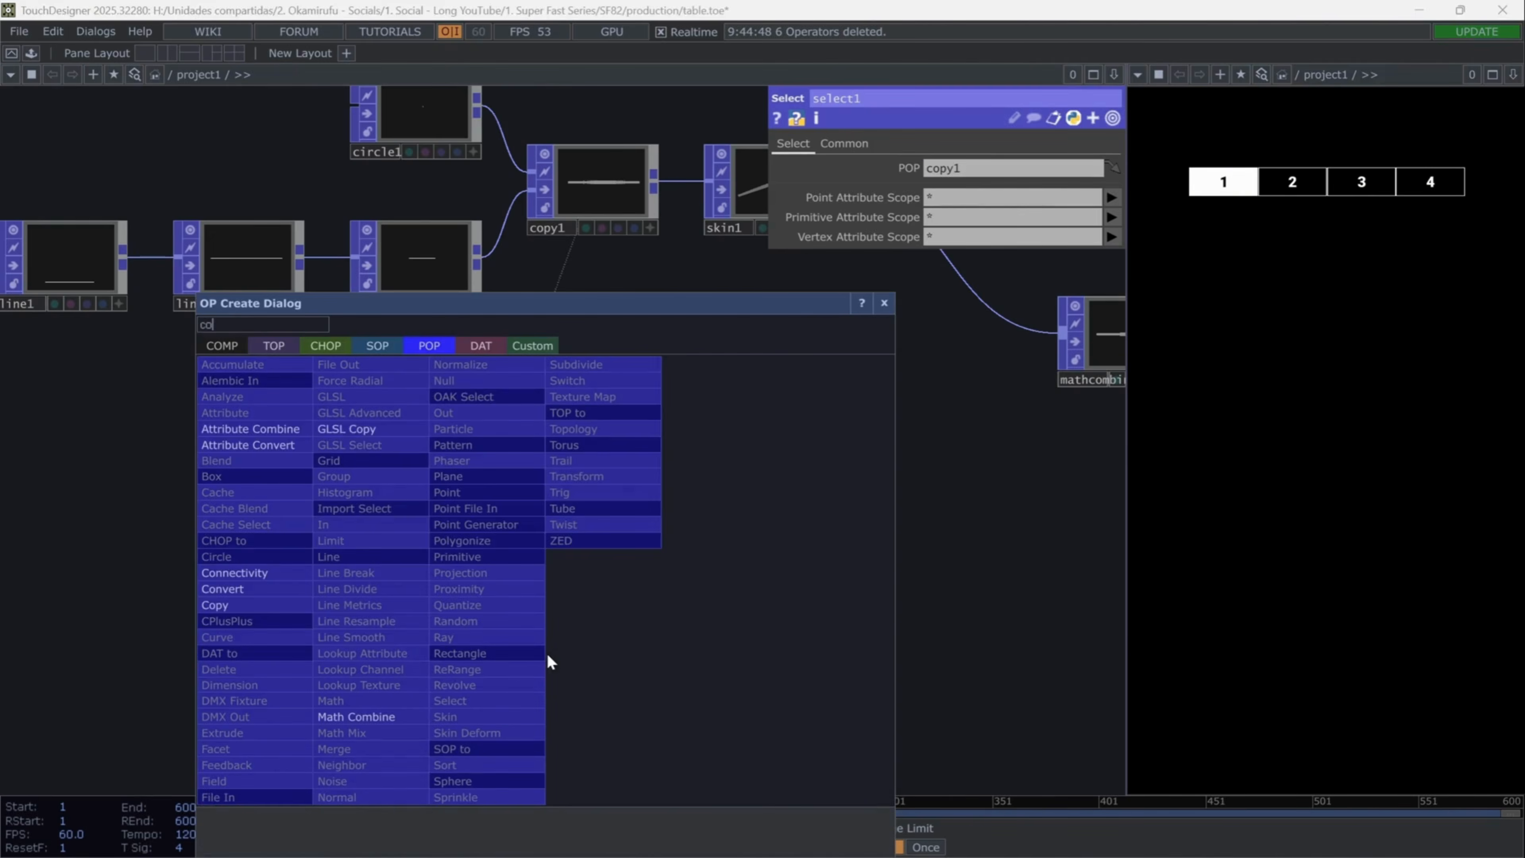
pyautogui.write('nvert')
pyautogui.click(222, 586)
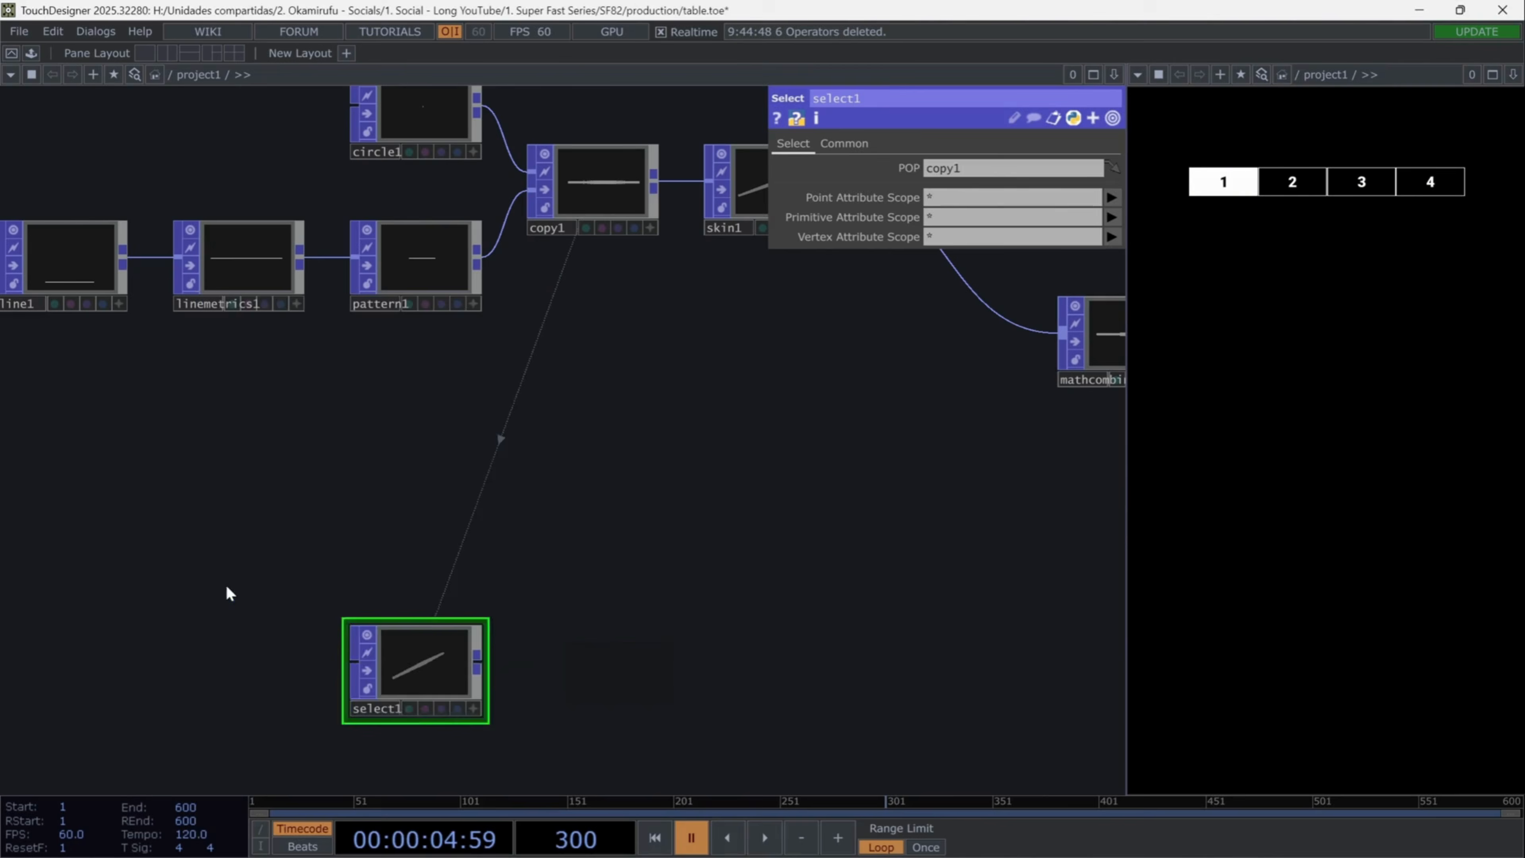
pyautogui.moveTo(977, 393); pyautogui.dragTo(779, 340)
pyautogui.click(968, 170)
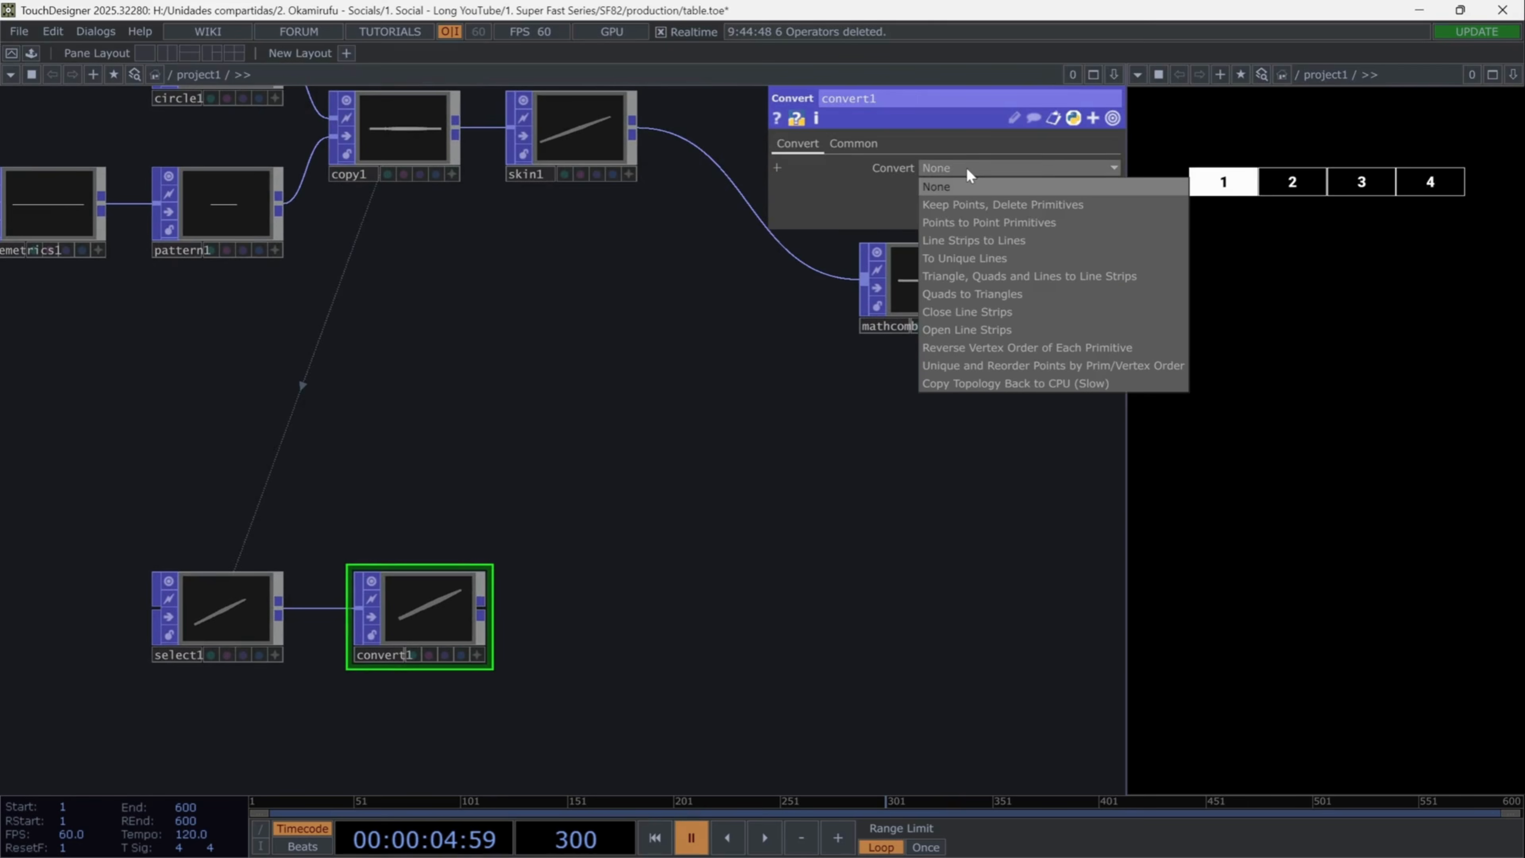
pyautogui.click(963, 224)
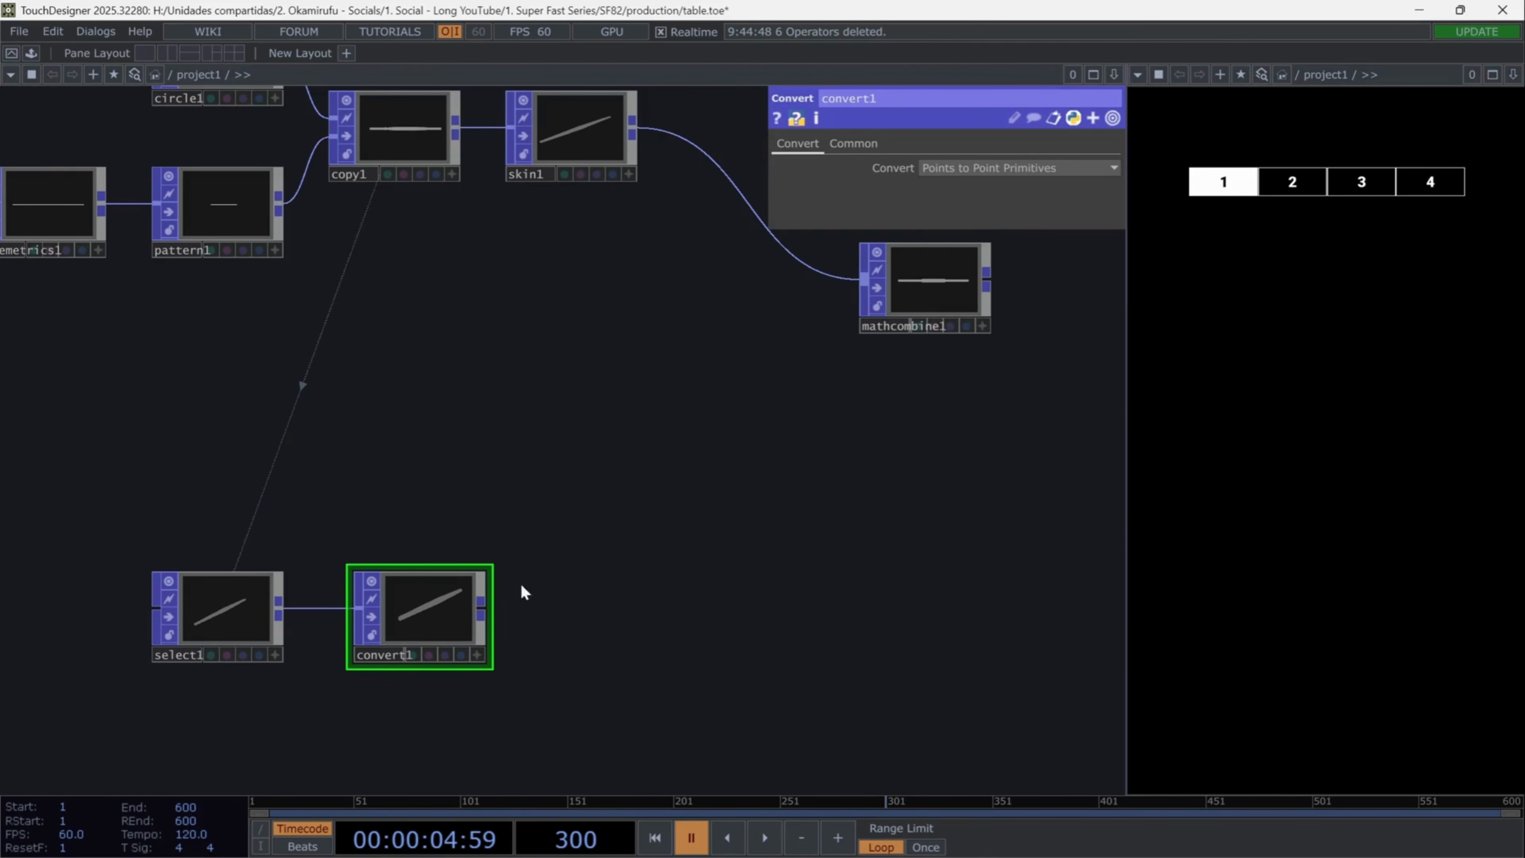
# Step: Append a Delete POP to the output of convert1
pyautogui.click(479, 606)
pyautogui.click(533, 594)
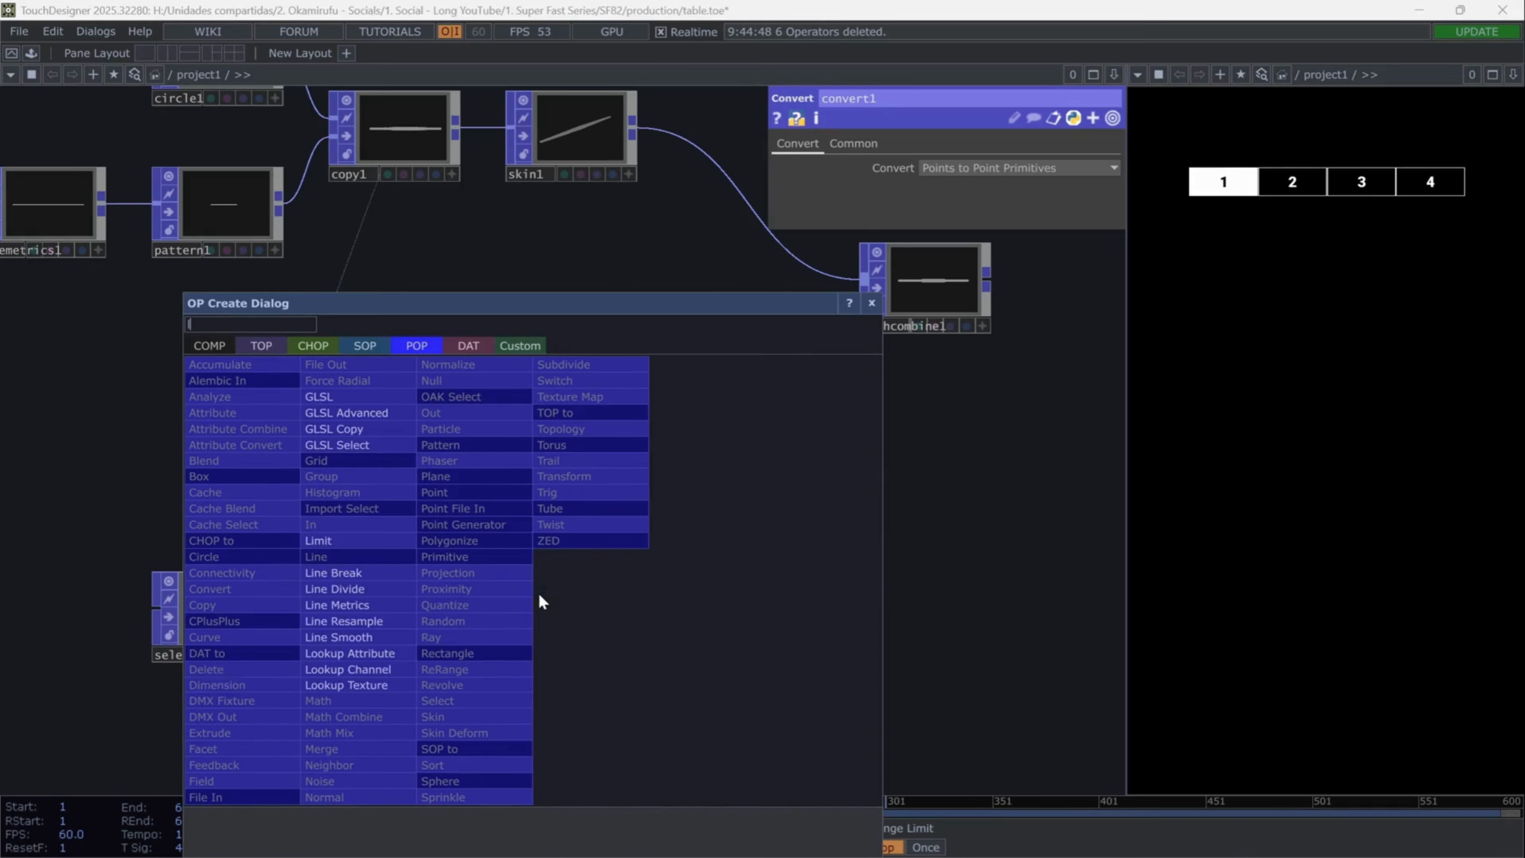
pyautogui.write('delete')
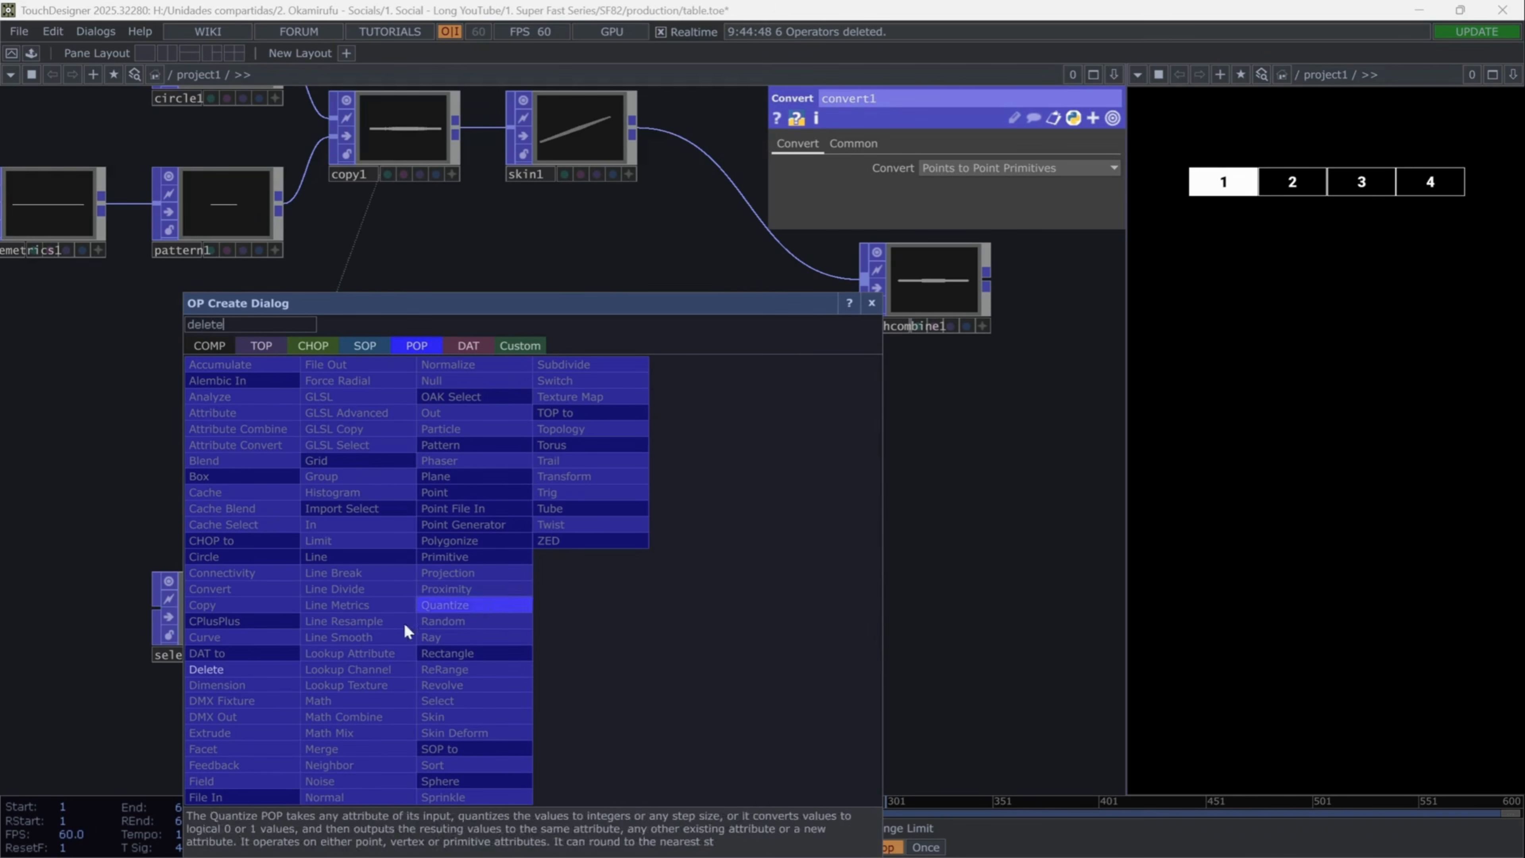
pyautogui.click(243, 668)
pyautogui.click(551, 635)
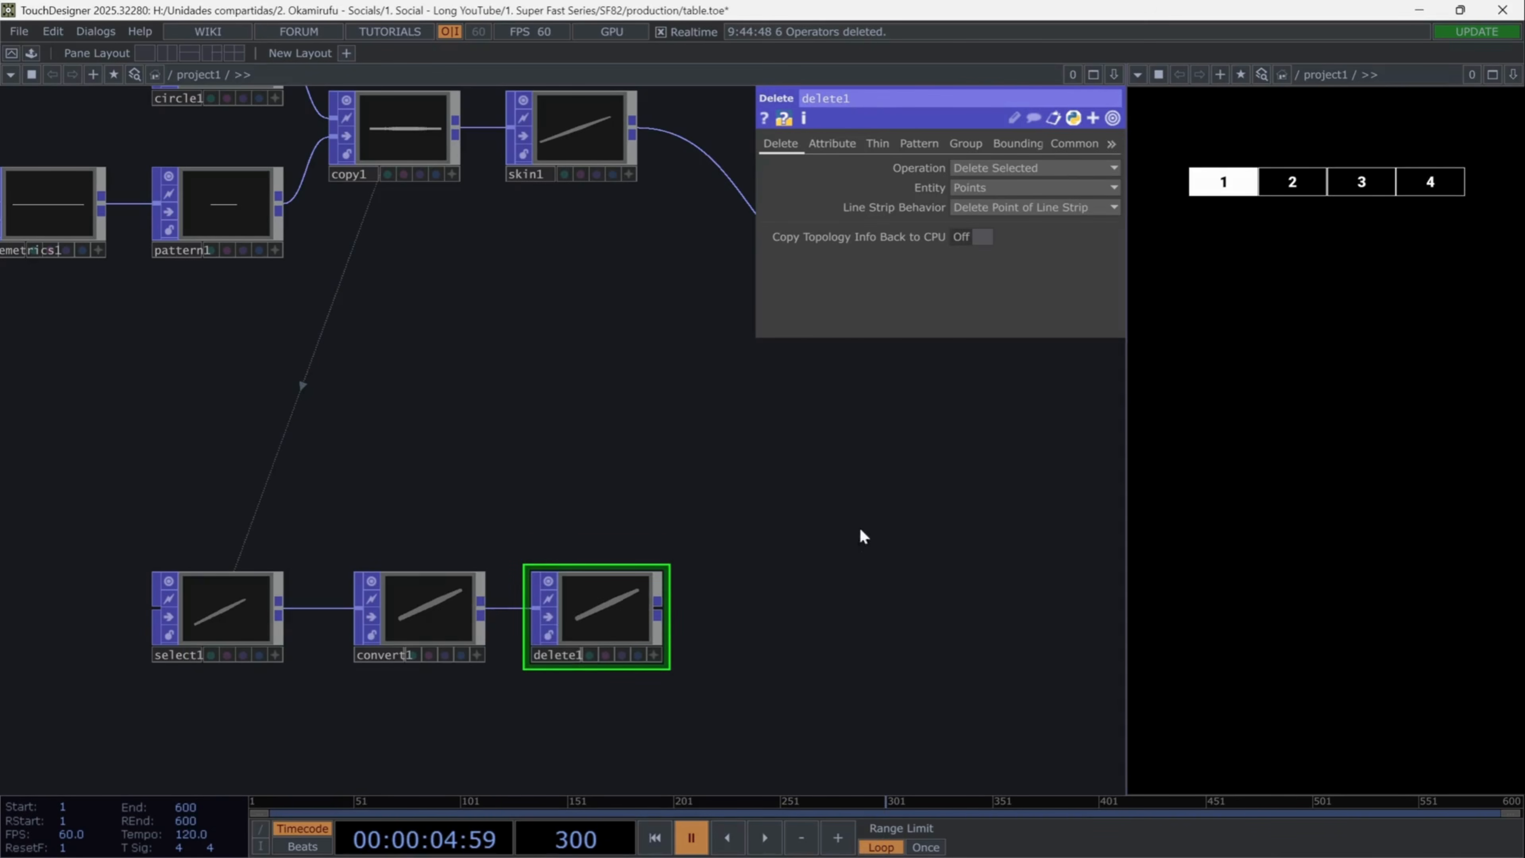
# Step: Set delete1 to keep only the points that match the pattern [*:50]
pyautogui.click(994, 171)
pyautogui.click(1009, 206)
pyautogui.click(920, 144)
pyautogui.click(1111, 208)
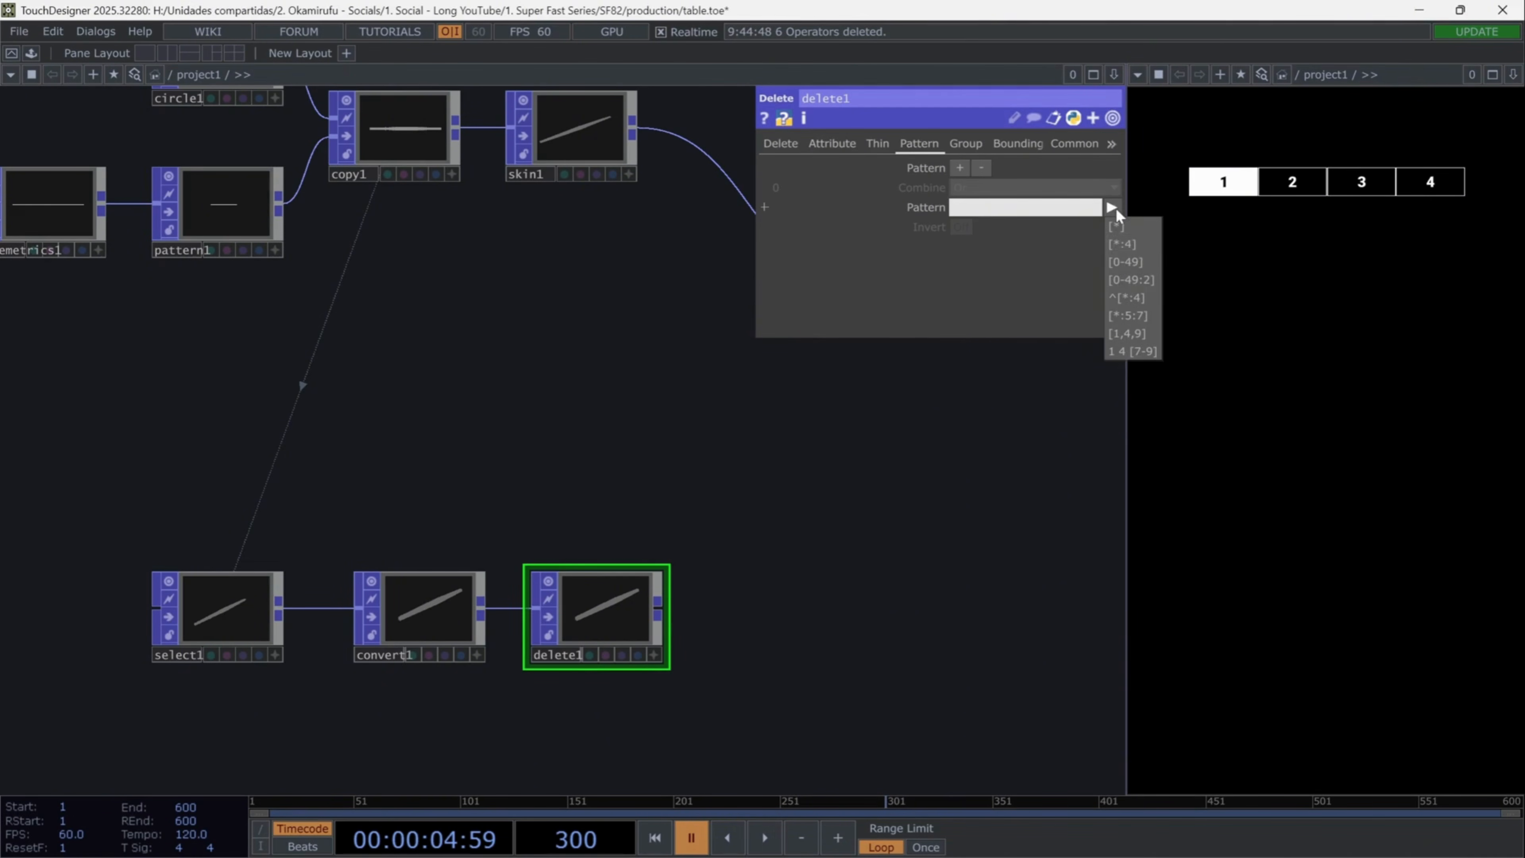
pyautogui.click(1121, 244)
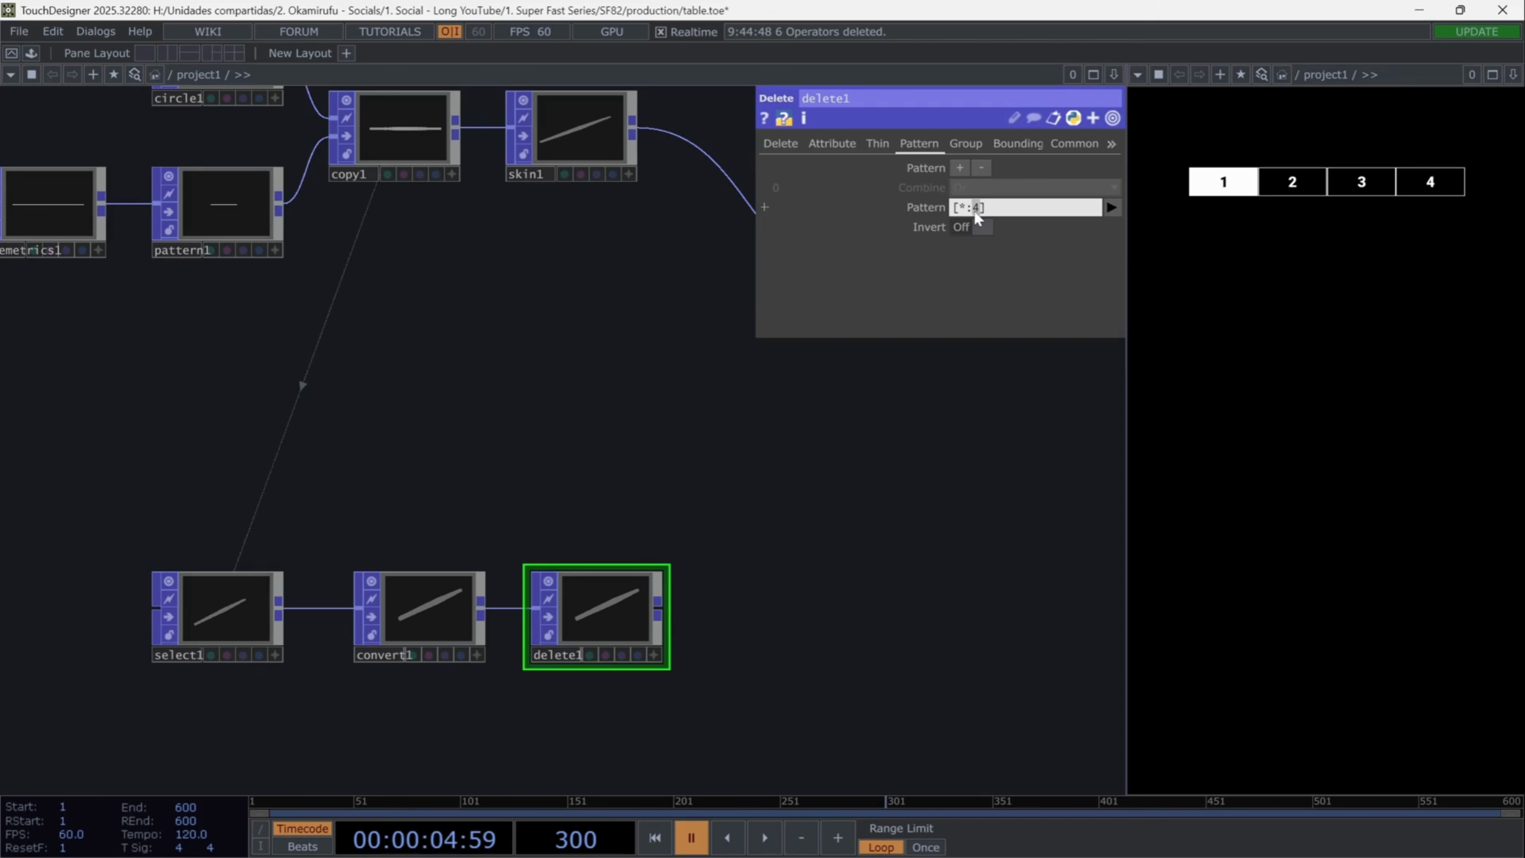
pyautogui.write('50')
pyautogui.press('Return')
pyautogui.scroll(3, 841, 606)
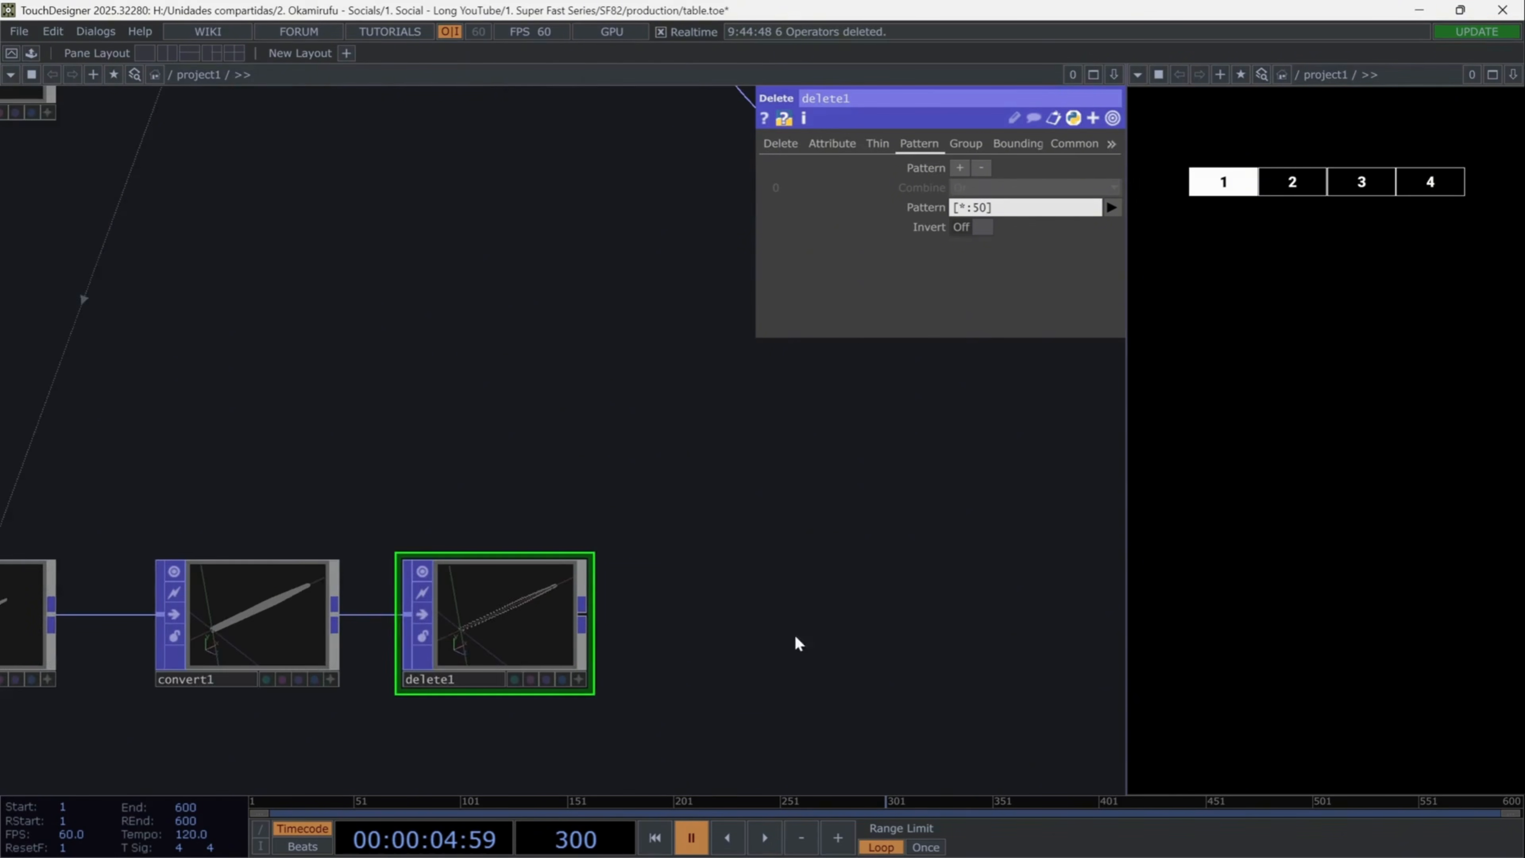
# Step: Add a second Copy POP beside delete1 and connect delete1 to its template input
pyautogui.moveTo(800, 640); pyautogui.dragTo(731, 527)
pyautogui.press('Tab')
pyautogui.write('copy')
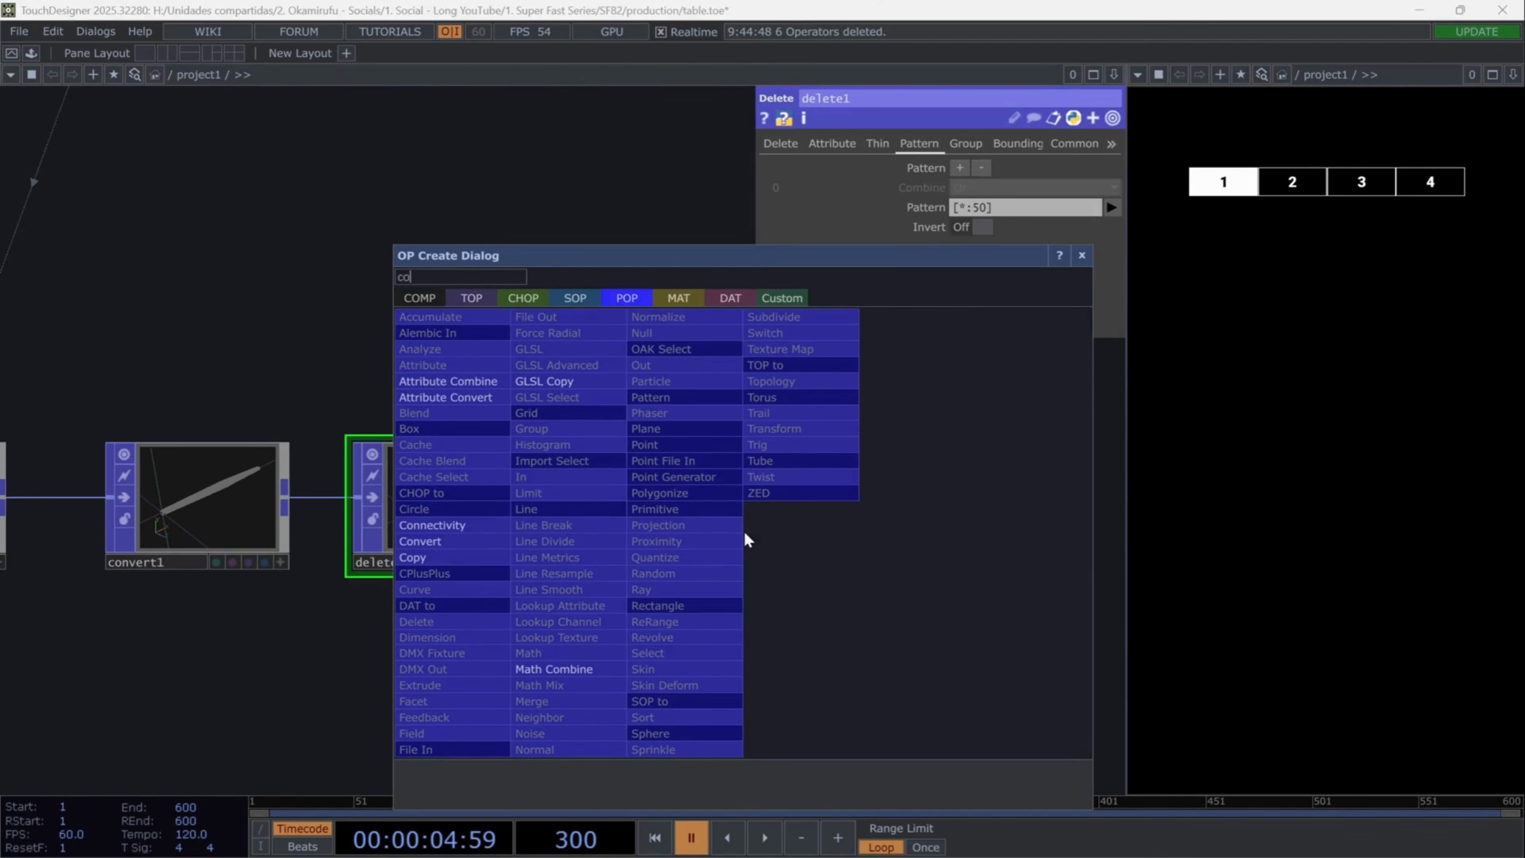
pyautogui.press('Return')
pyautogui.click(746, 538)
pyautogui.moveTo(561, 695); pyautogui.dragTo(405, 755)
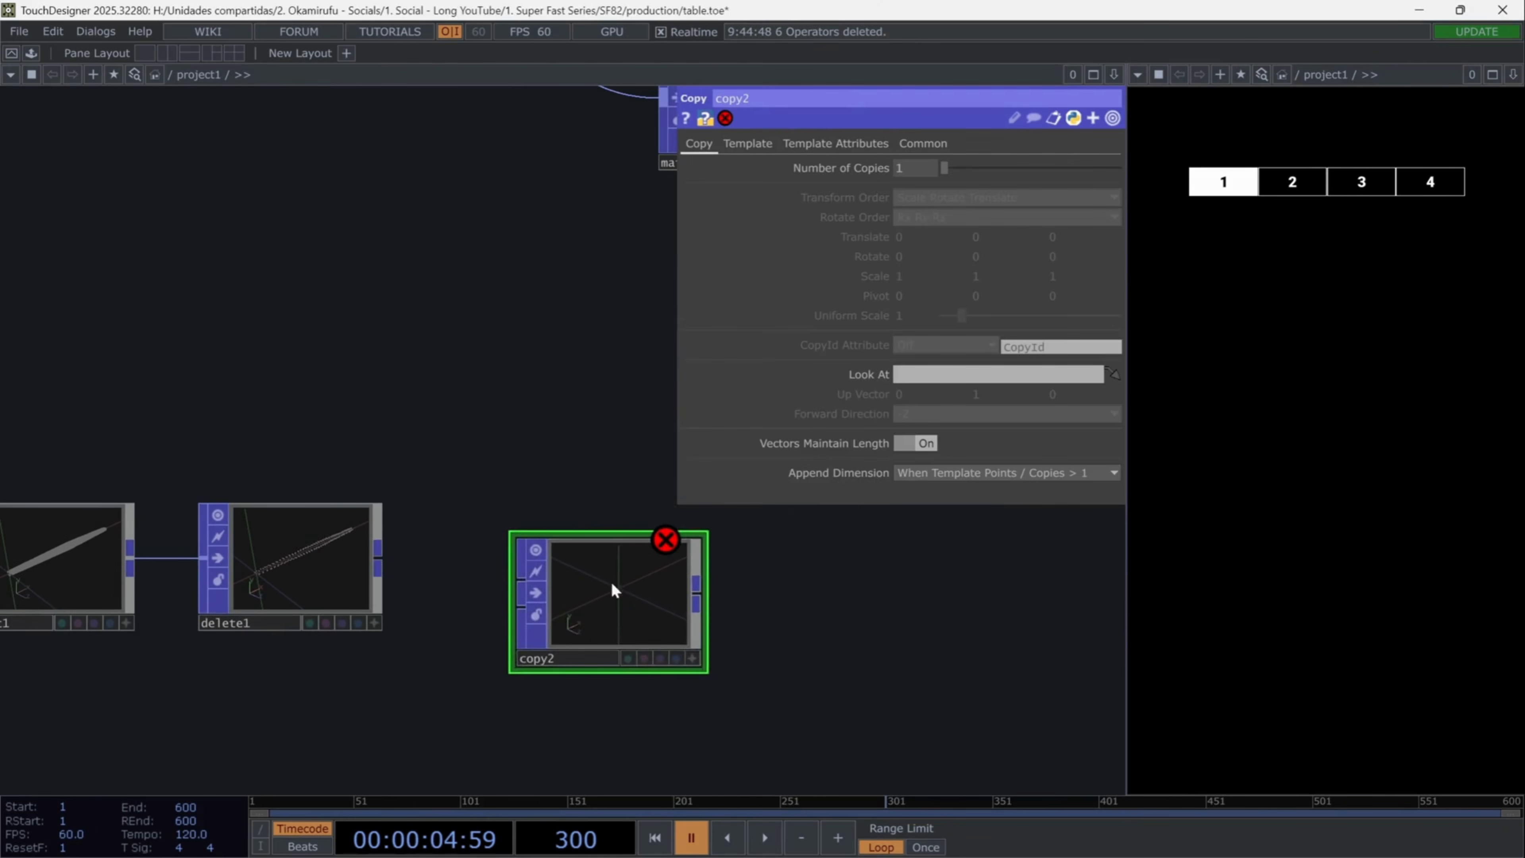
pyautogui.moveTo(611, 584); pyautogui.dragTo(611, 548)
pyautogui.moveTo(390, 572); pyautogui.dragTo(585, 548)
pyautogui.scroll(-2, 579, 483)
# Step: Add a Sphere POP above delete1
pyautogui.press('Tab')
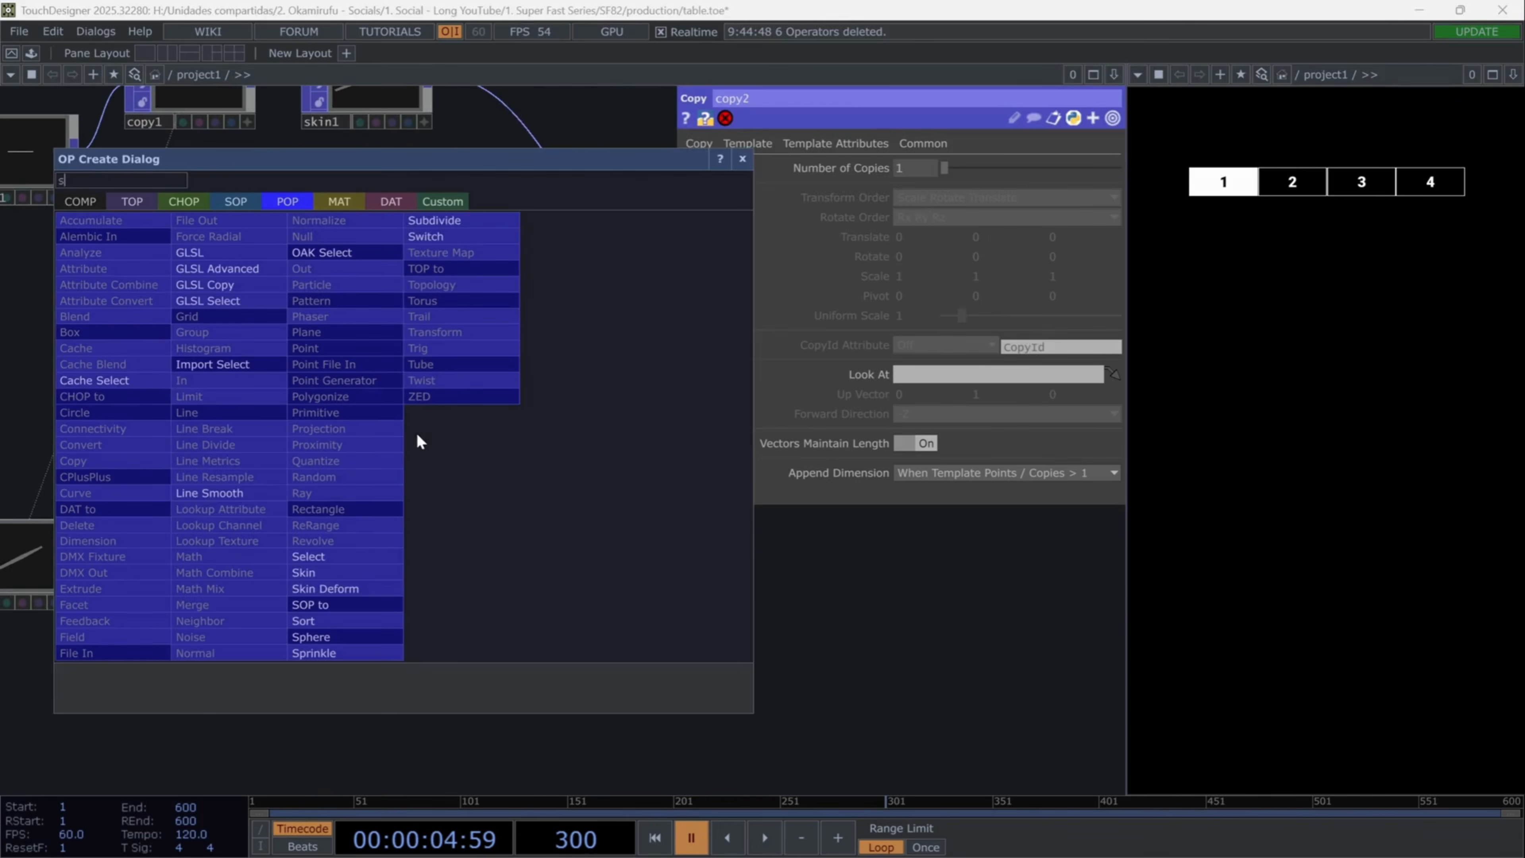
pyautogui.write('sph')
pyautogui.click(396, 420)
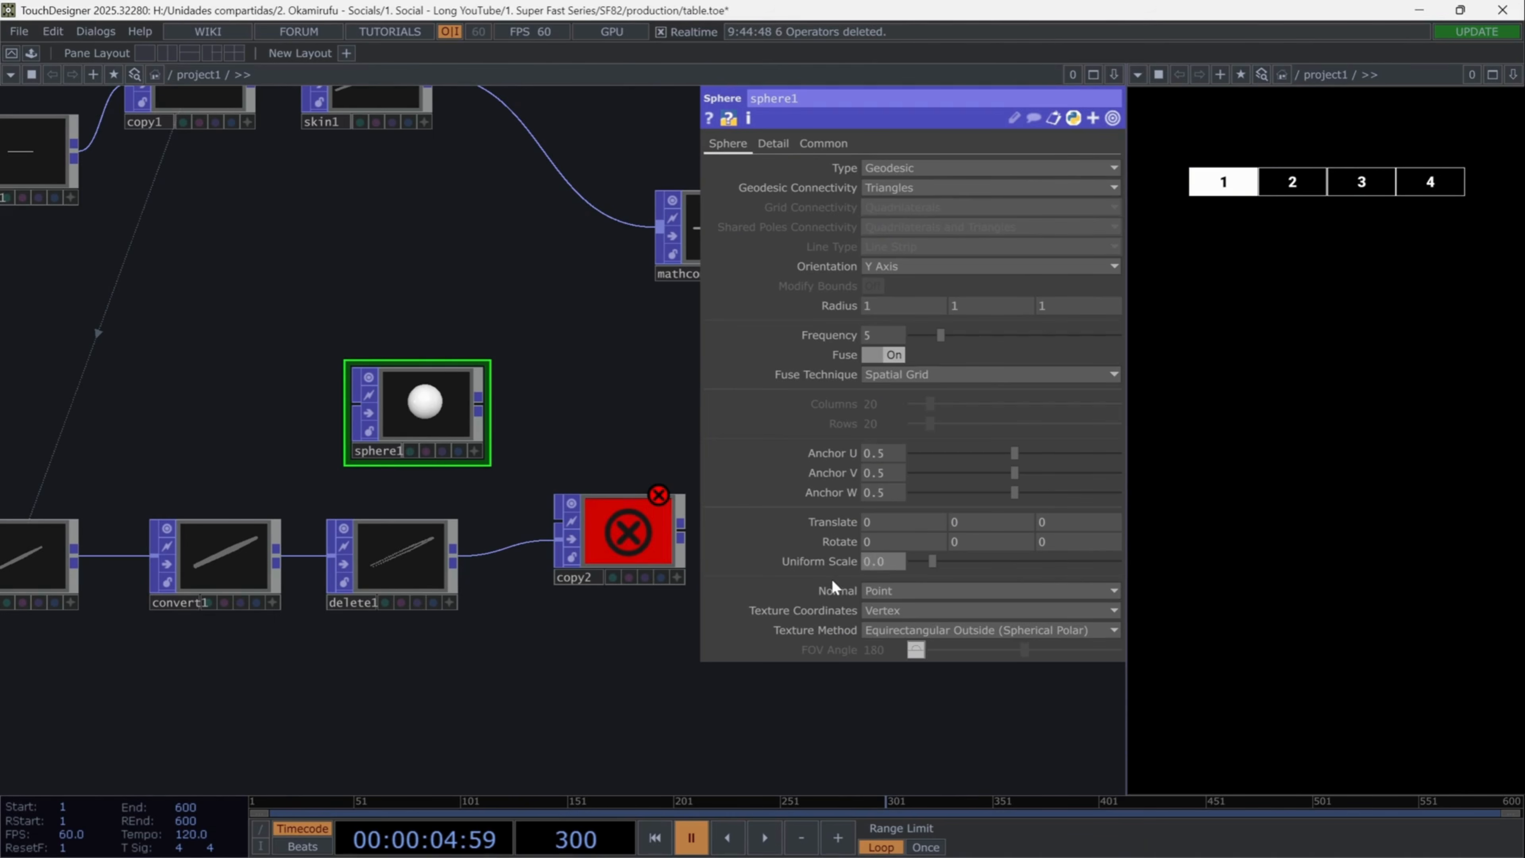
# Step: Set sphere1's uniform scale to 0.0 and connect it to the first input of copy2
pyautogui.moveTo(833, 587); pyautogui.dragTo(817, 587)
pyautogui.scroll(3, 408, 416)
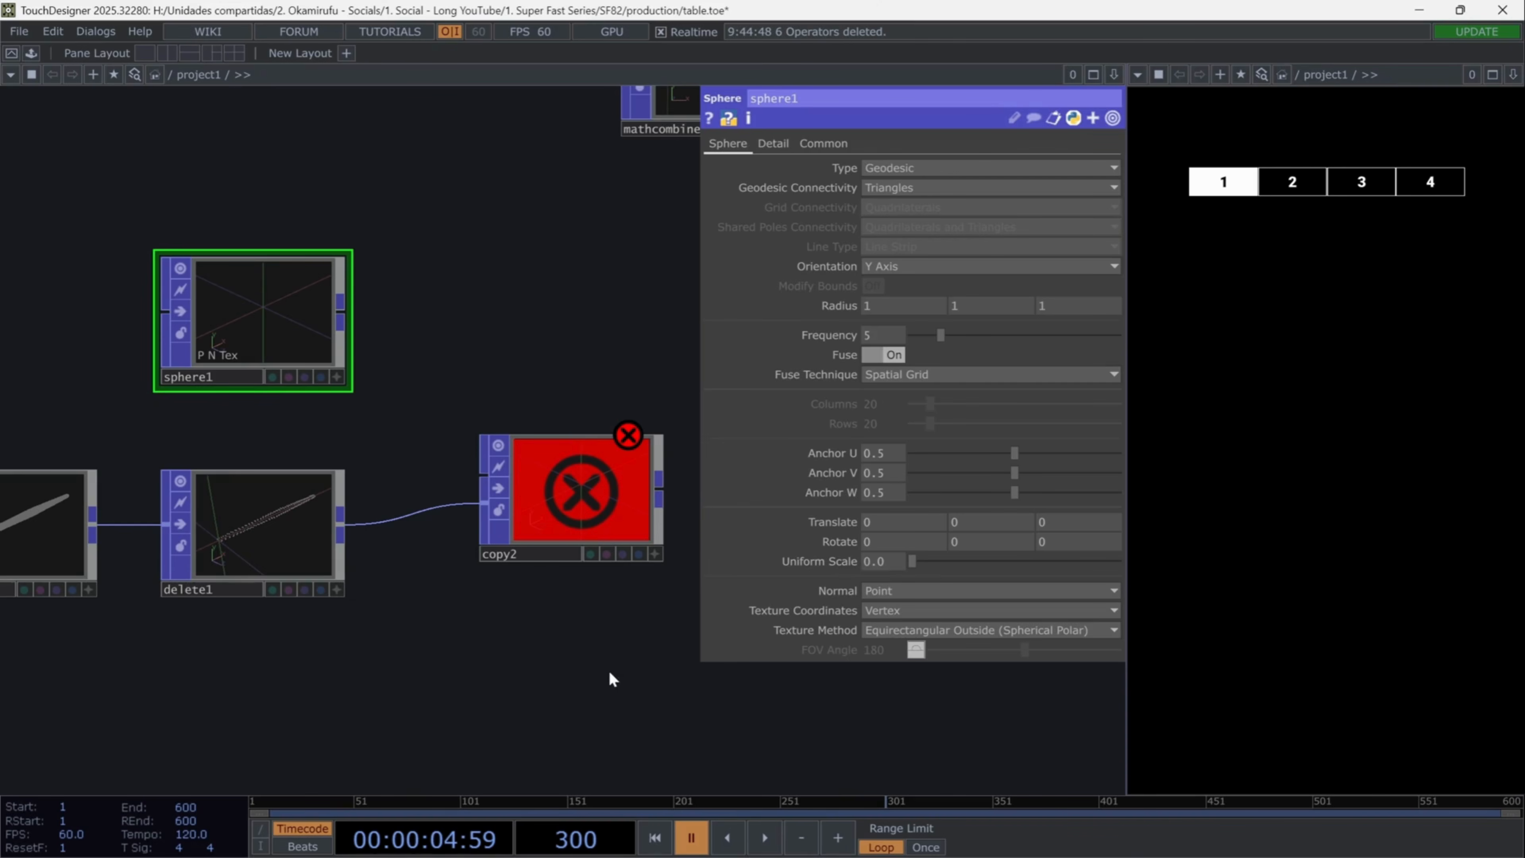
pyautogui.moveTo(340, 312); pyautogui.dragTo(479, 484)
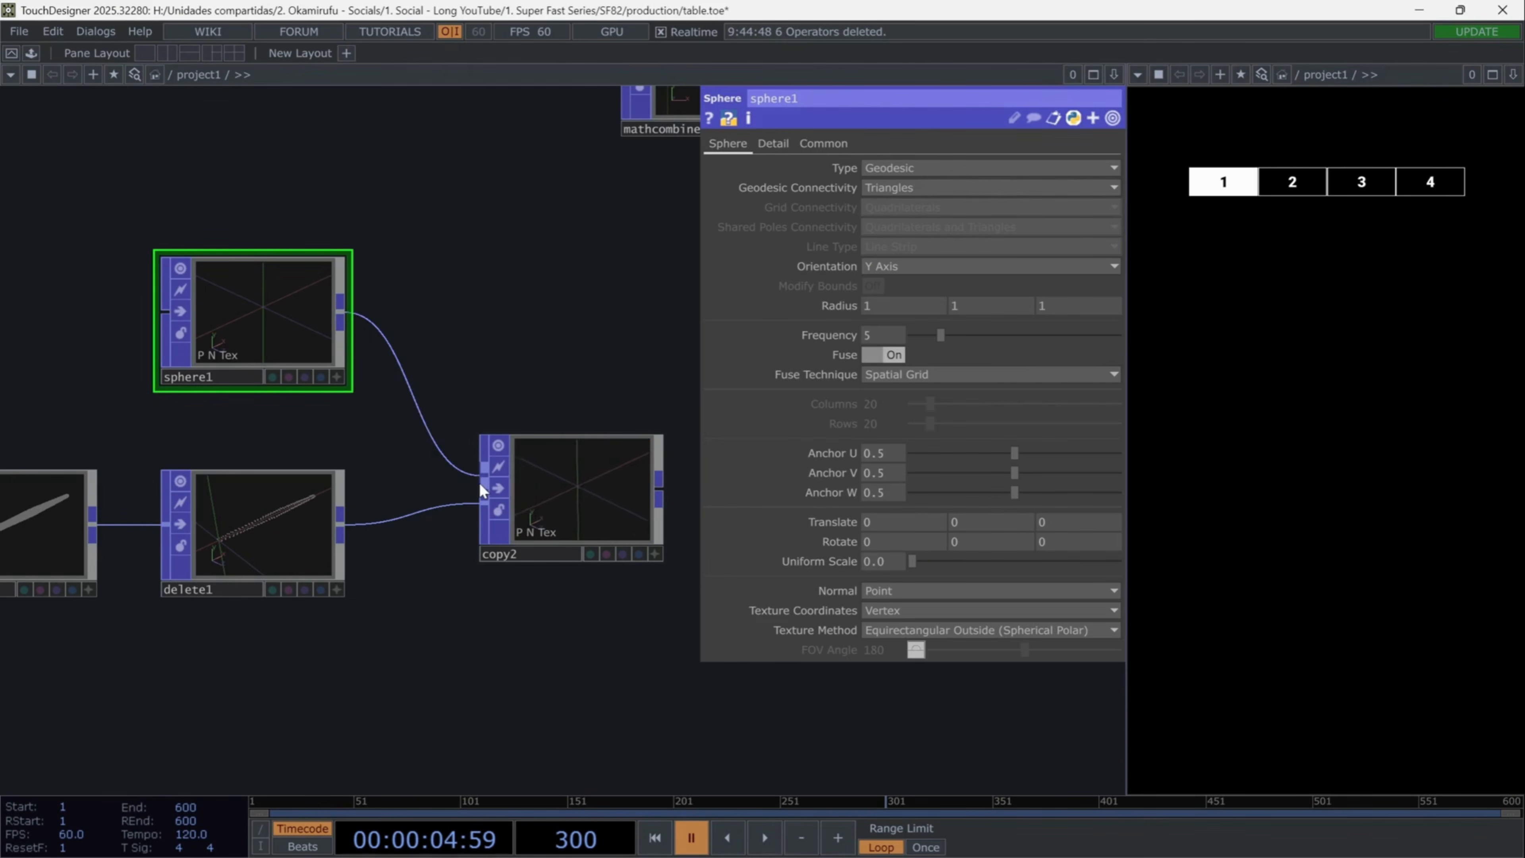
# Step: Connect copy2's output to mathcombine1 as its second input, after skin1
pyautogui.click(568, 484)
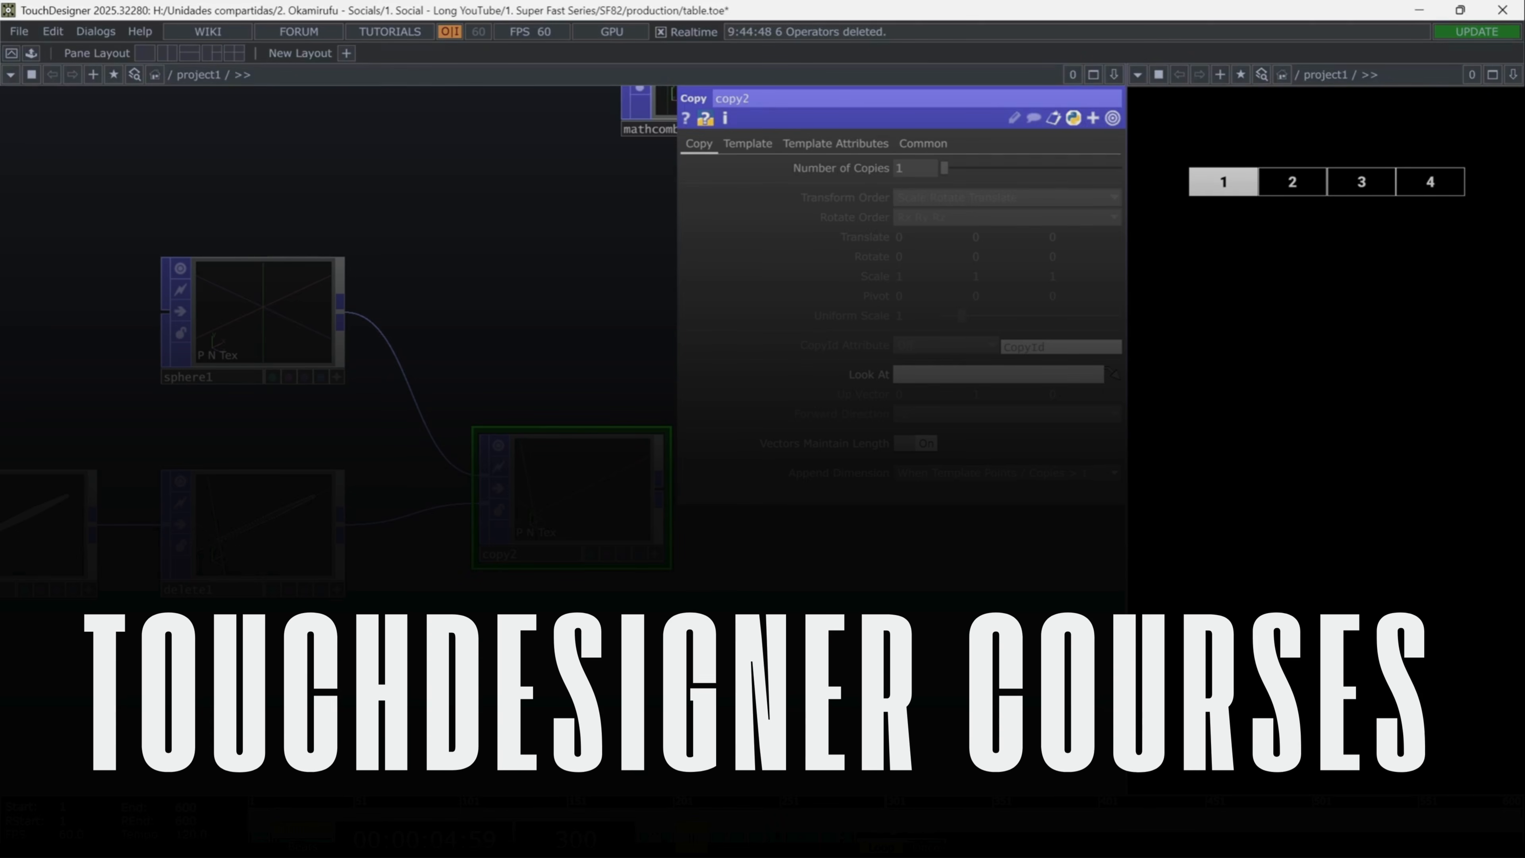
pyautogui.moveTo(663, 646); pyautogui.dragTo(488, 629)
pyautogui.scroll(-1, 488, 630)
pyautogui.scroll(-3, 488, 630)
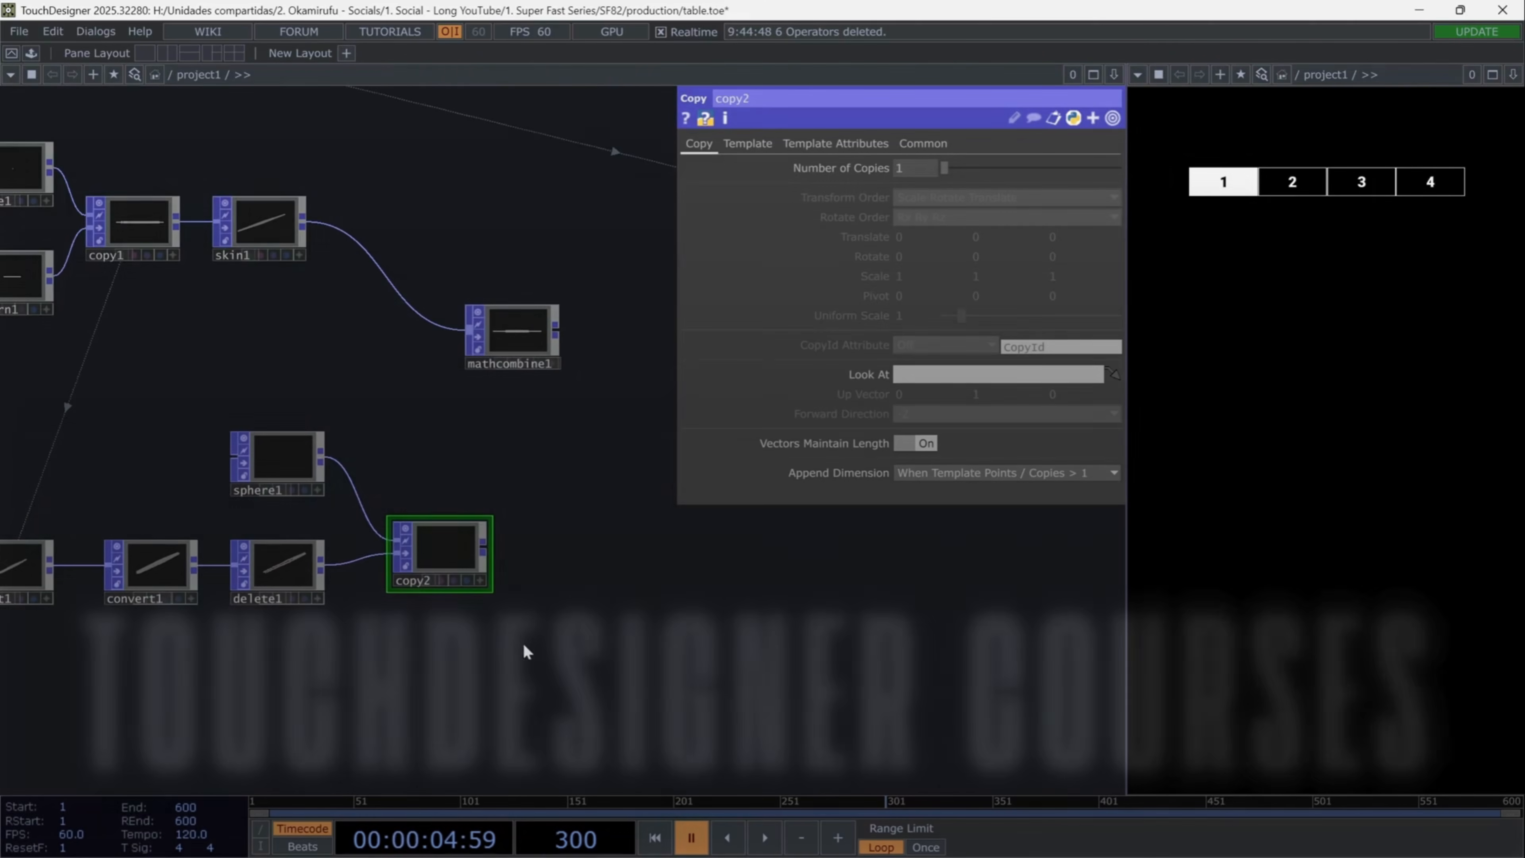
pyautogui.moveTo(452, 555); pyautogui.dragTo(448, 604)
pyautogui.moveTo(408, 372); pyautogui.dragTo(605, 372)
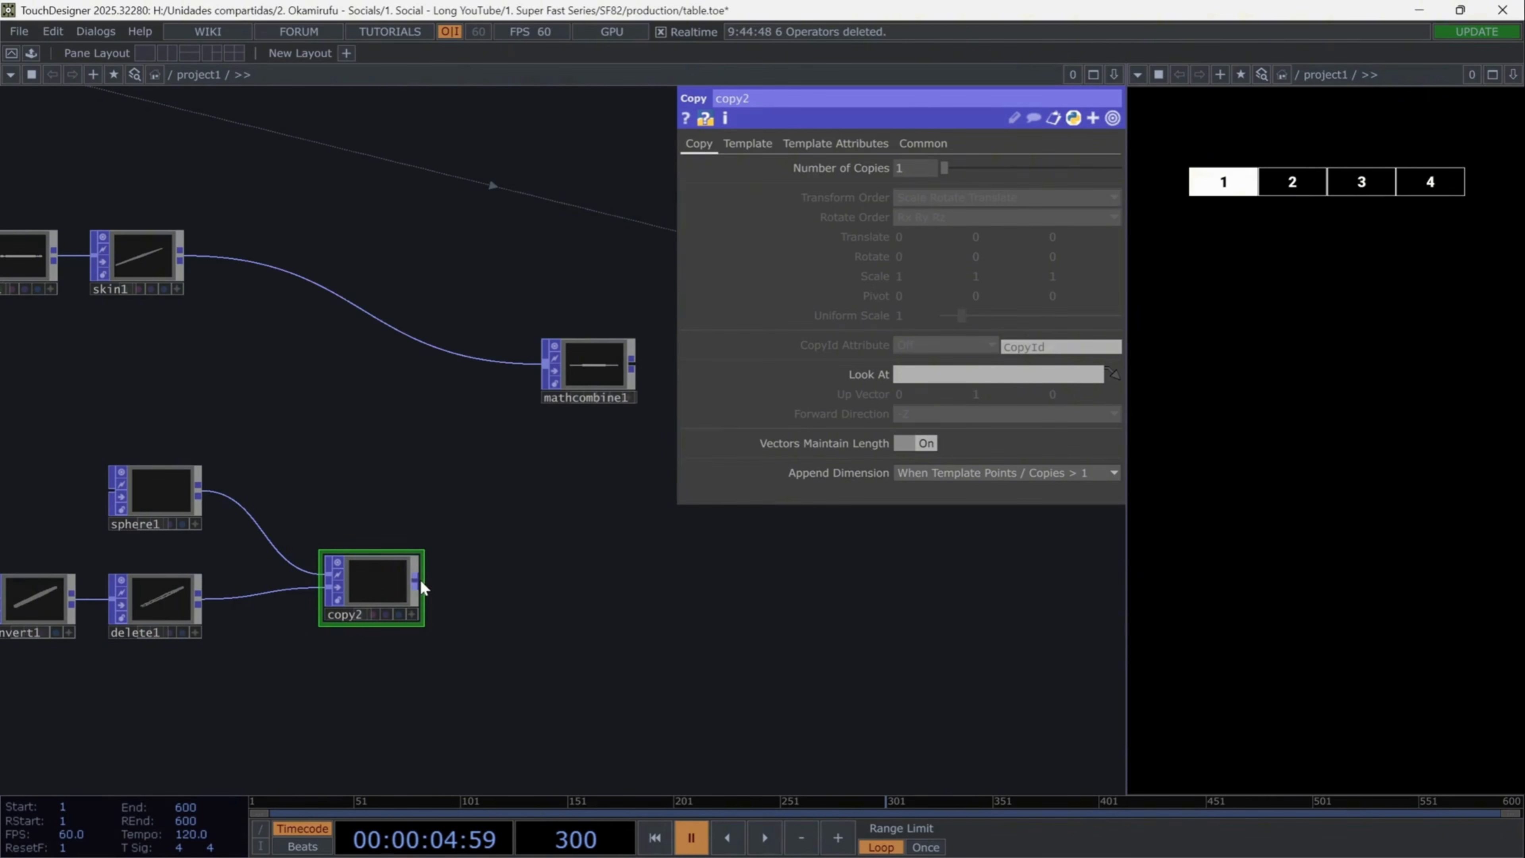
pyautogui.moveTo(421, 581); pyautogui.dragTo(558, 376)
pyautogui.moveTo(568, 535); pyautogui.dragTo(366, 561)
pyautogui.moveTo(380, 399); pyautogui.dragTo(398, 454)
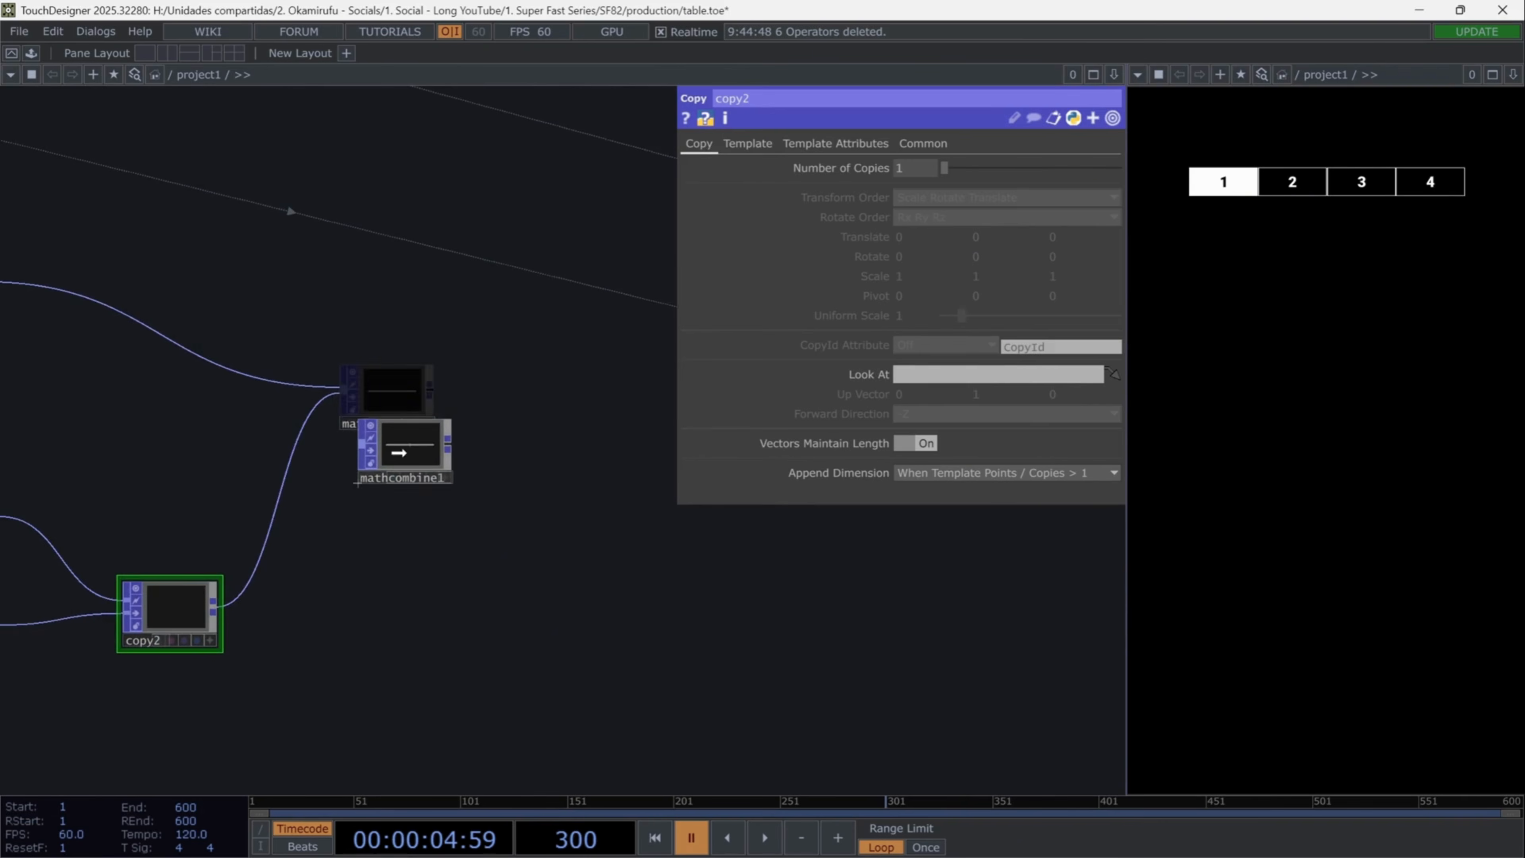
# Step: Set mathcombine1 to read the P attribute from both inputs, renaming the first to P1 and the second to P2
pyautogui.scroll(5, 555, 445)
pyautogui.click(492, 461)
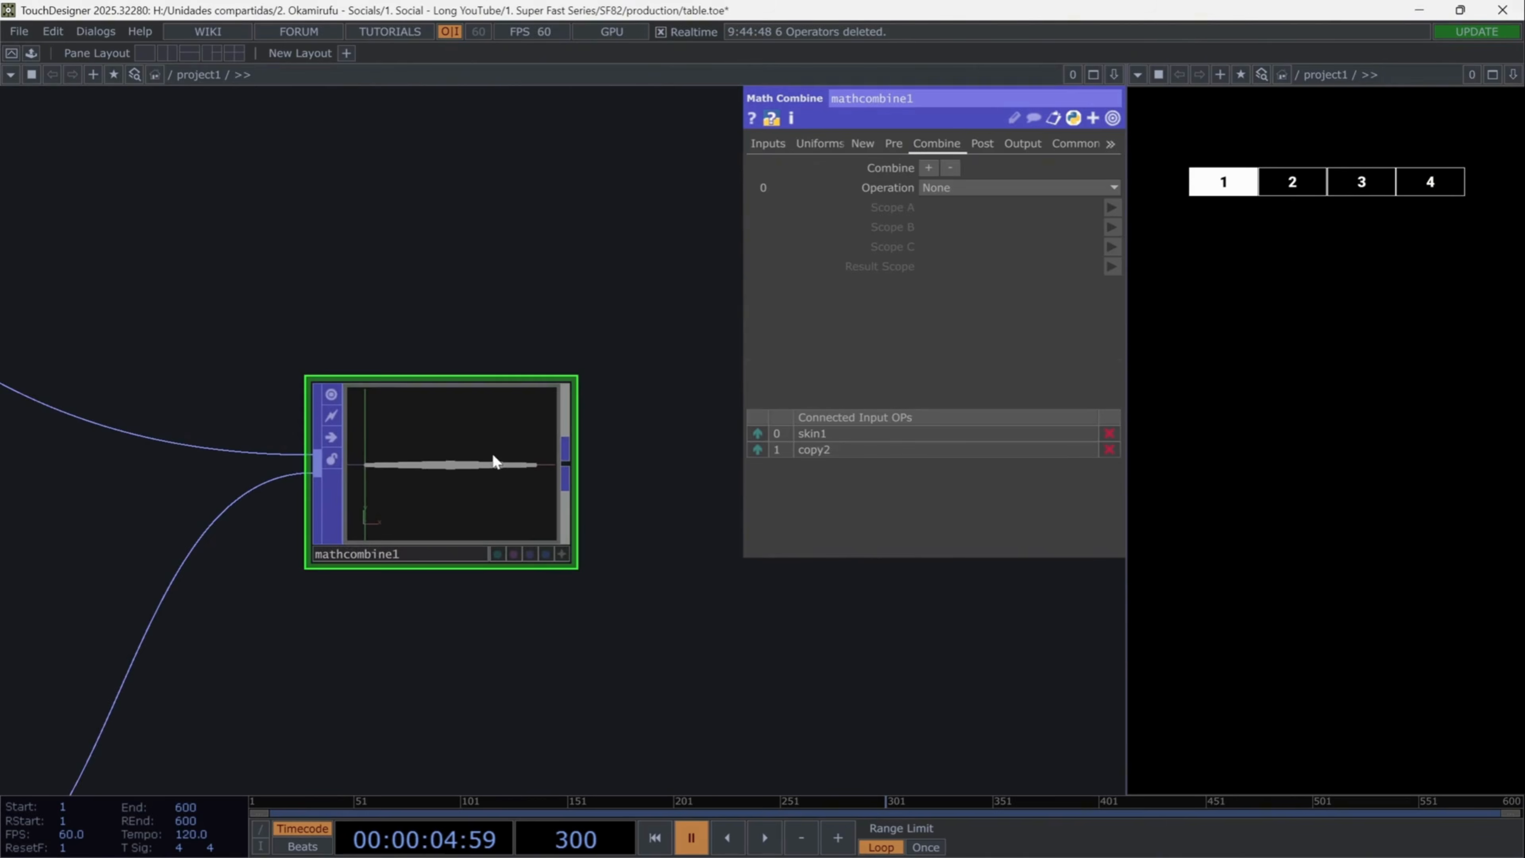
pyautogui.click(771, 144)
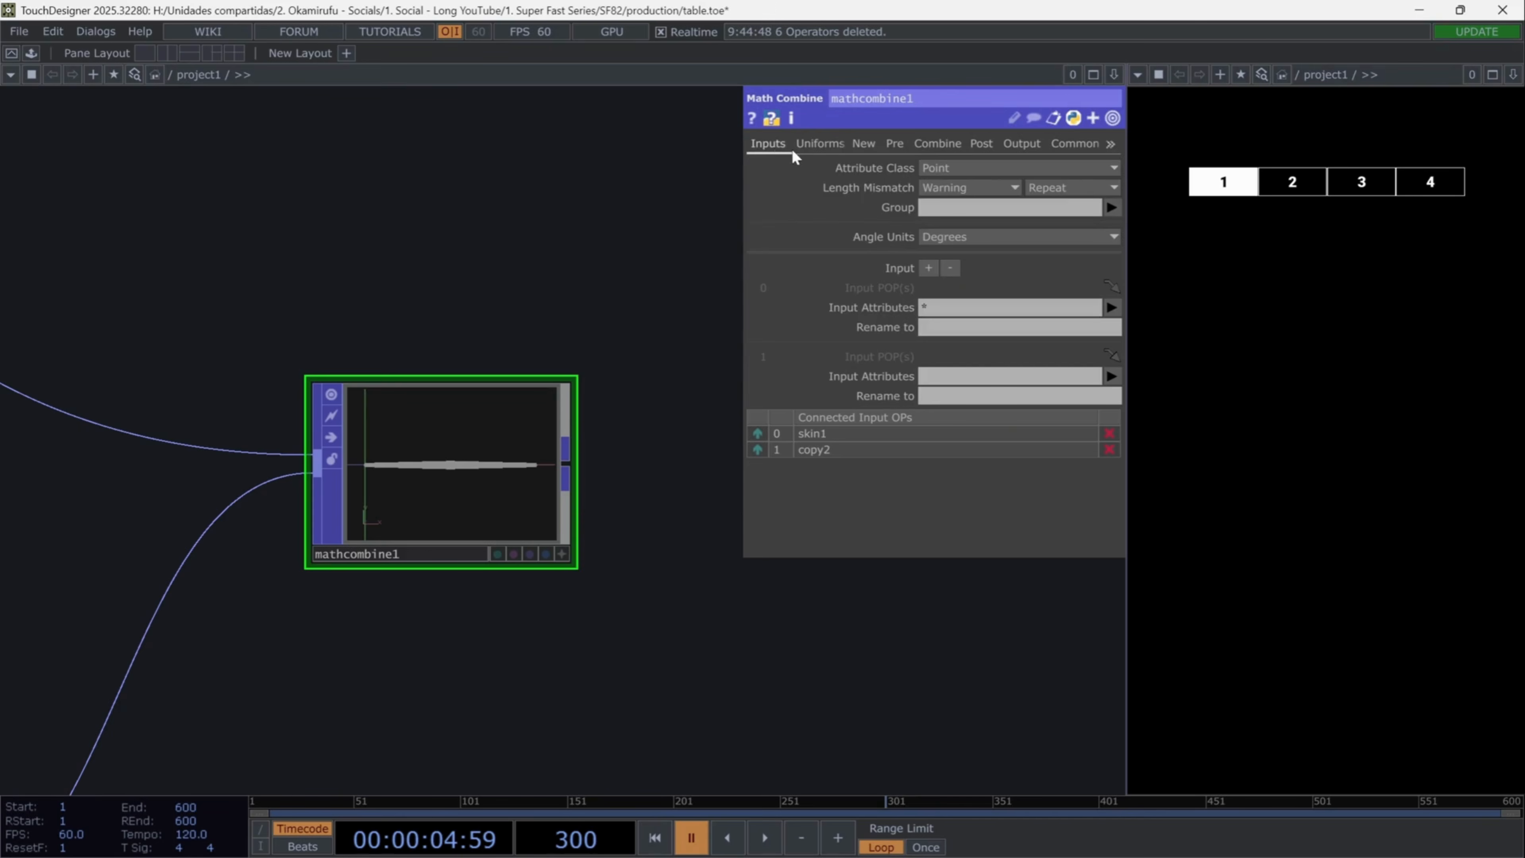
pyautogui.click(1109, 308)
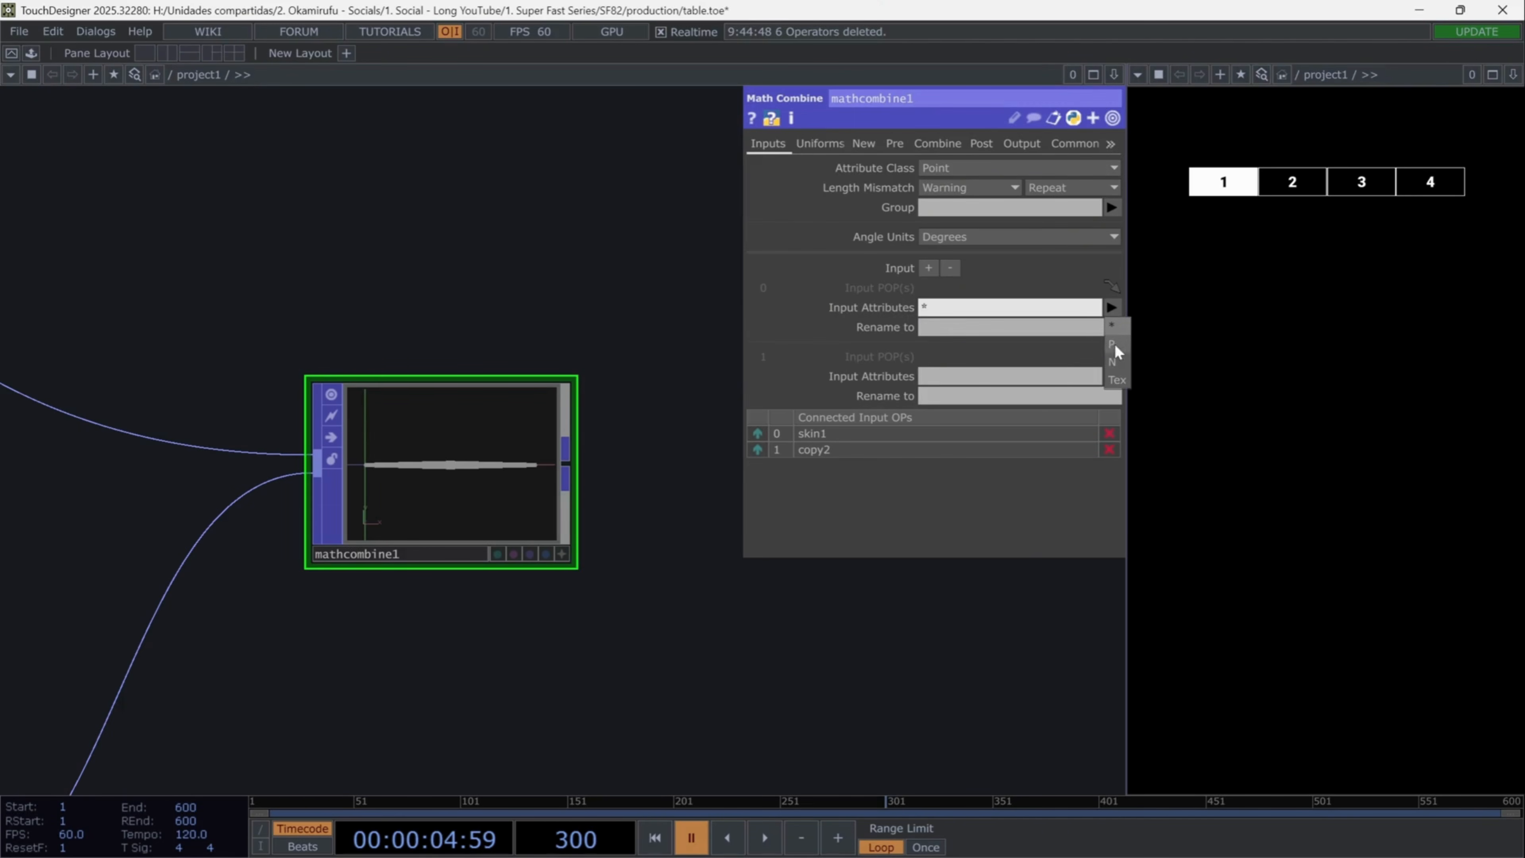
pyautogui.click(1113, 342)
pyautogui.click(1110, 376)
pyautogui.click(1111, 414)
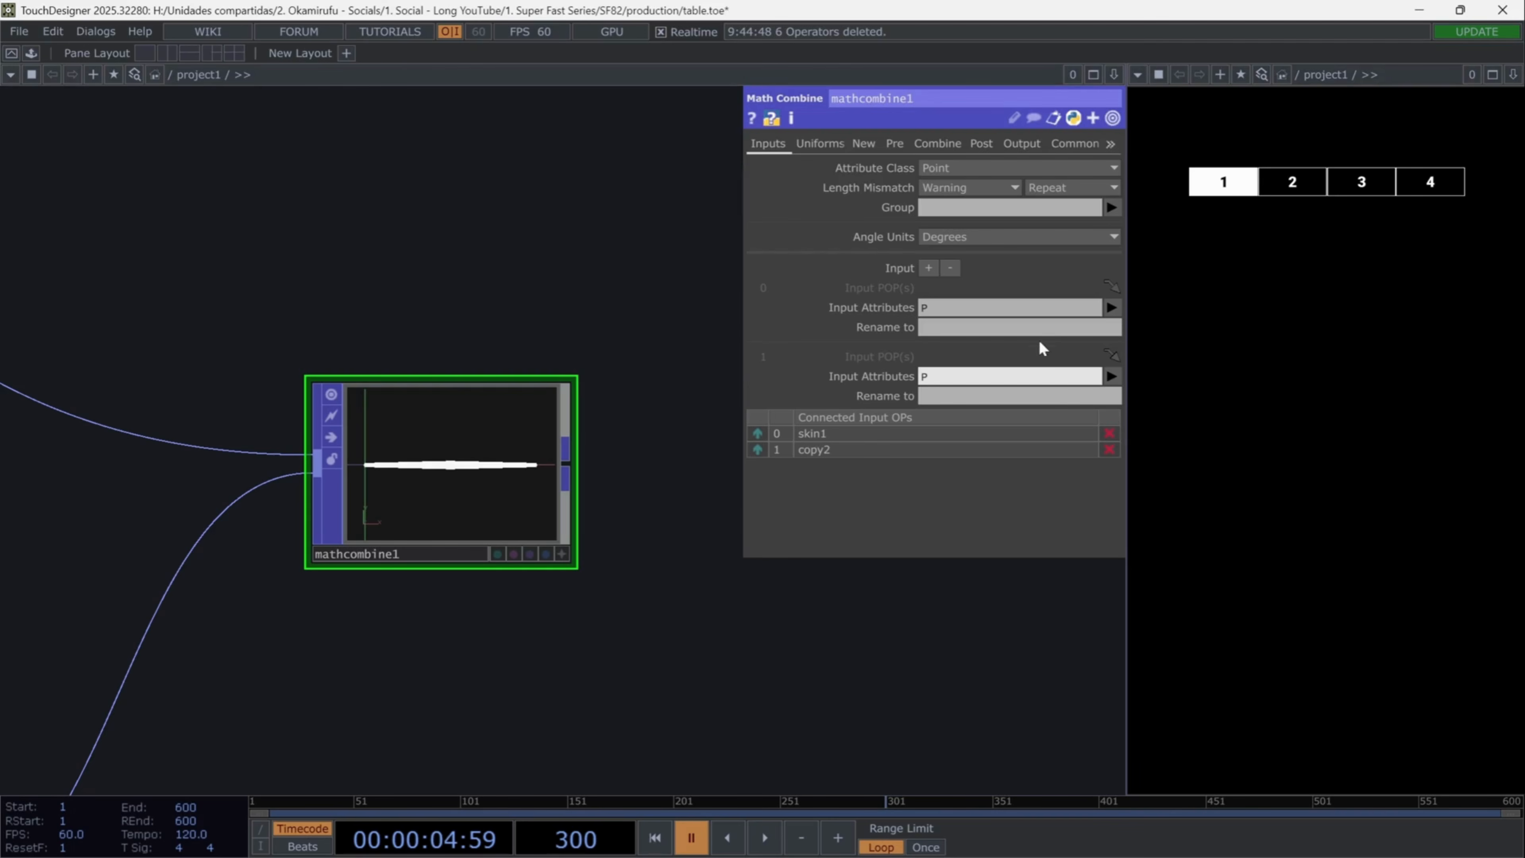
pyautogui.click(1037, 330)
pyautogui.write('P1')
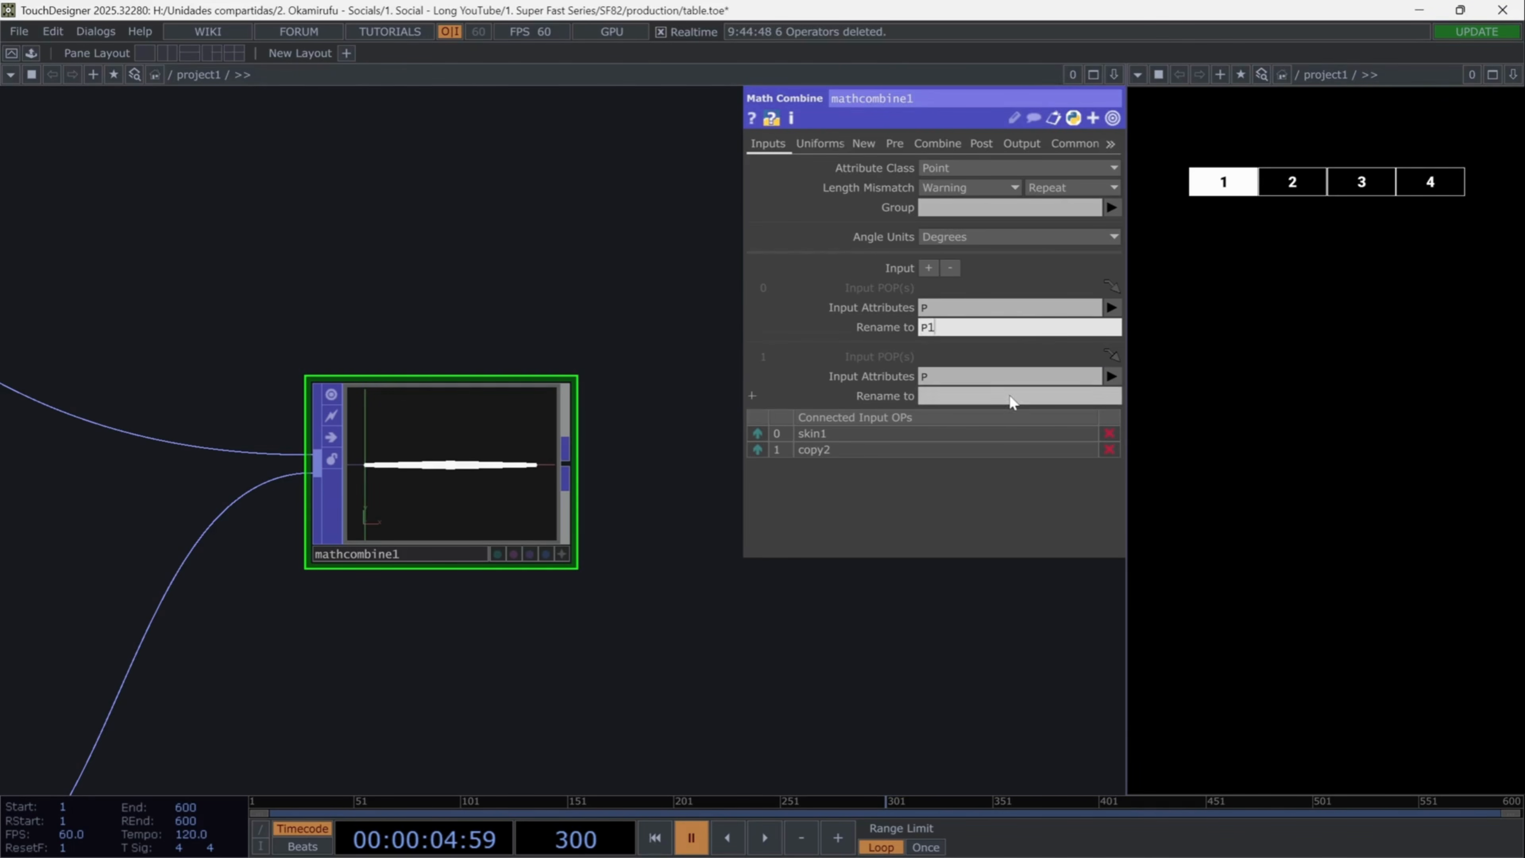
pyautogui.click(1013, 396)
pyautogui.write('P2')
# Step: Add a float3 vector uniform named Const to mathcombine1 with the values 0, 2.8 and 4.4
pyautogui.click(822, 145)
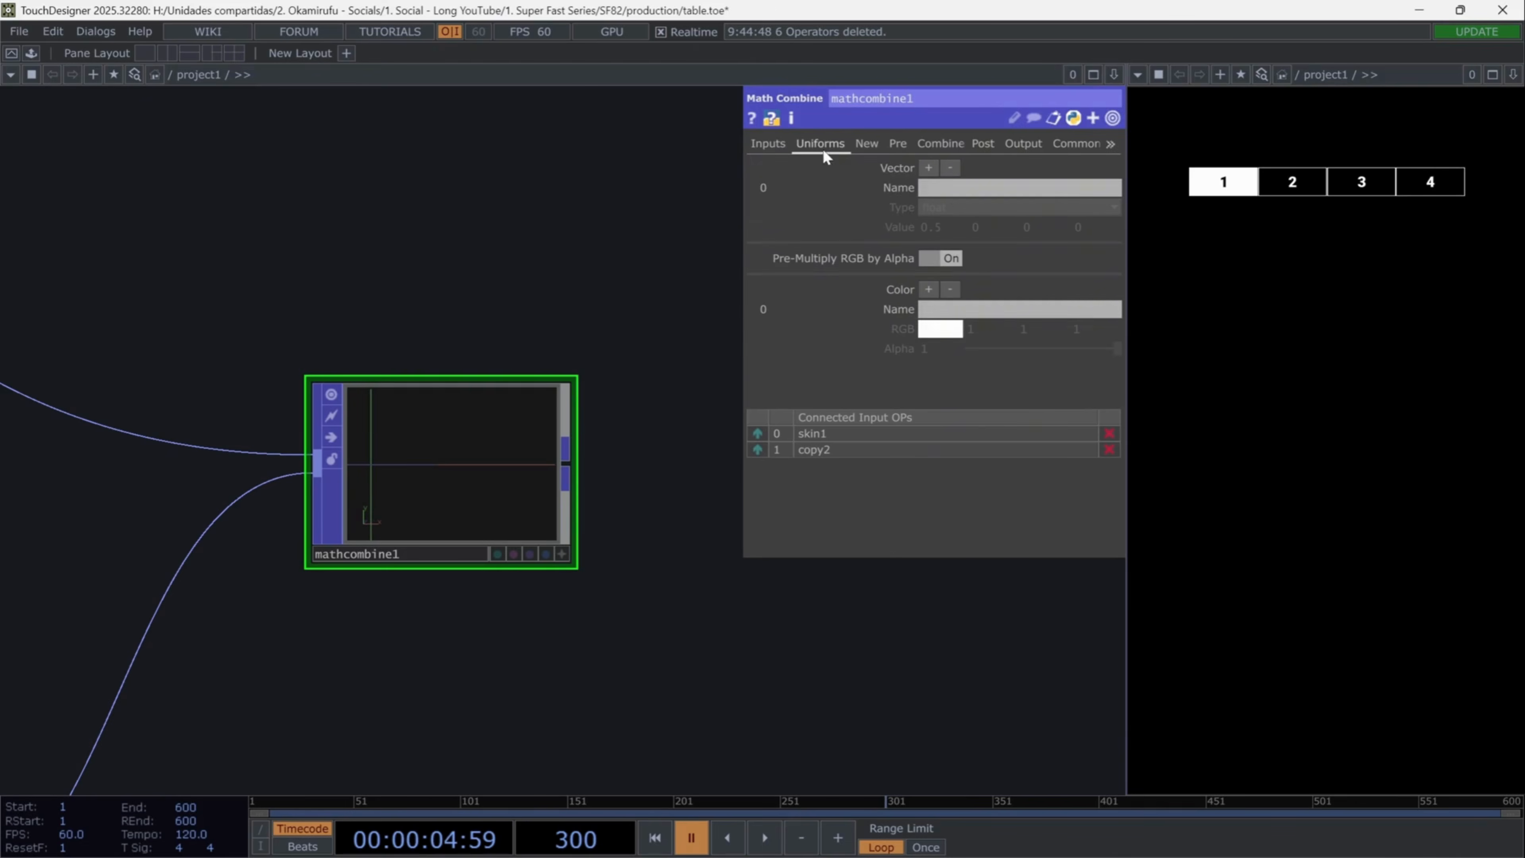
pyautogui.click(947, 188)
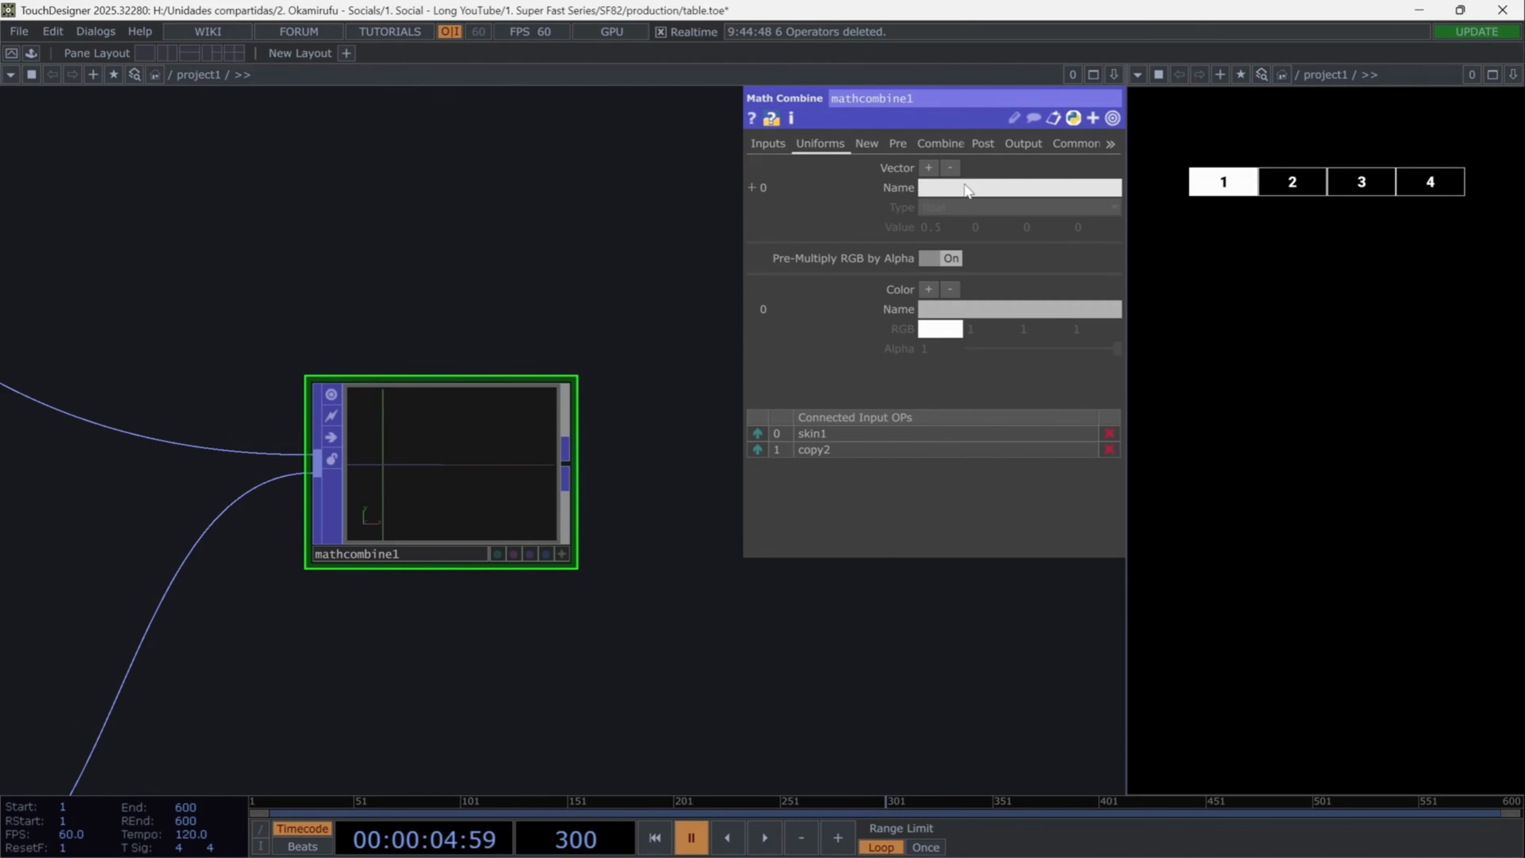
pyautogui.write('Const')
pyautogui.press('Return')
pyautogui.click(923, 214)
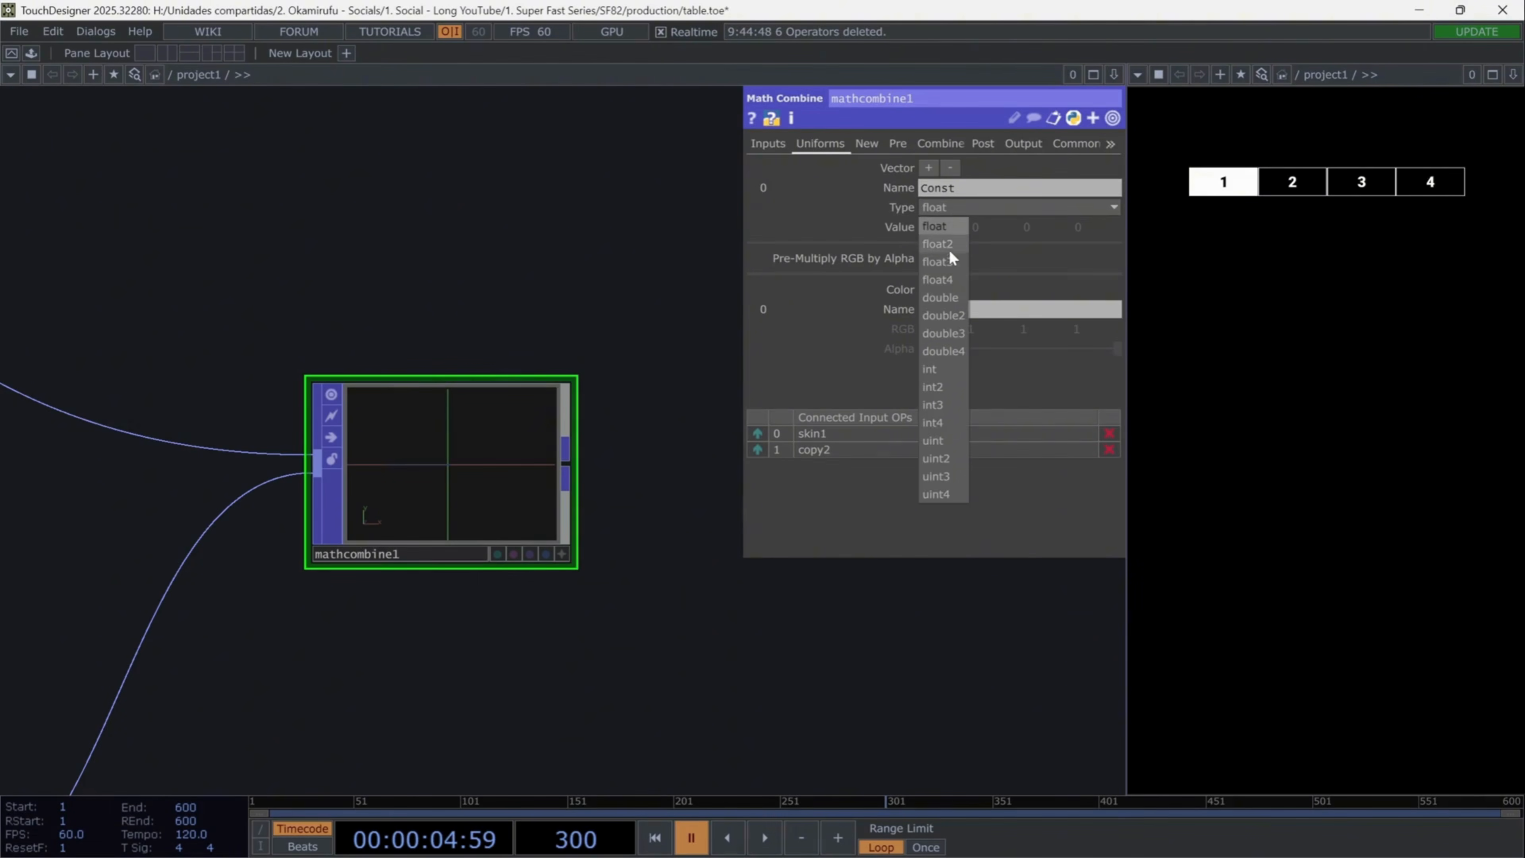
pyautogui.click(949, 261)
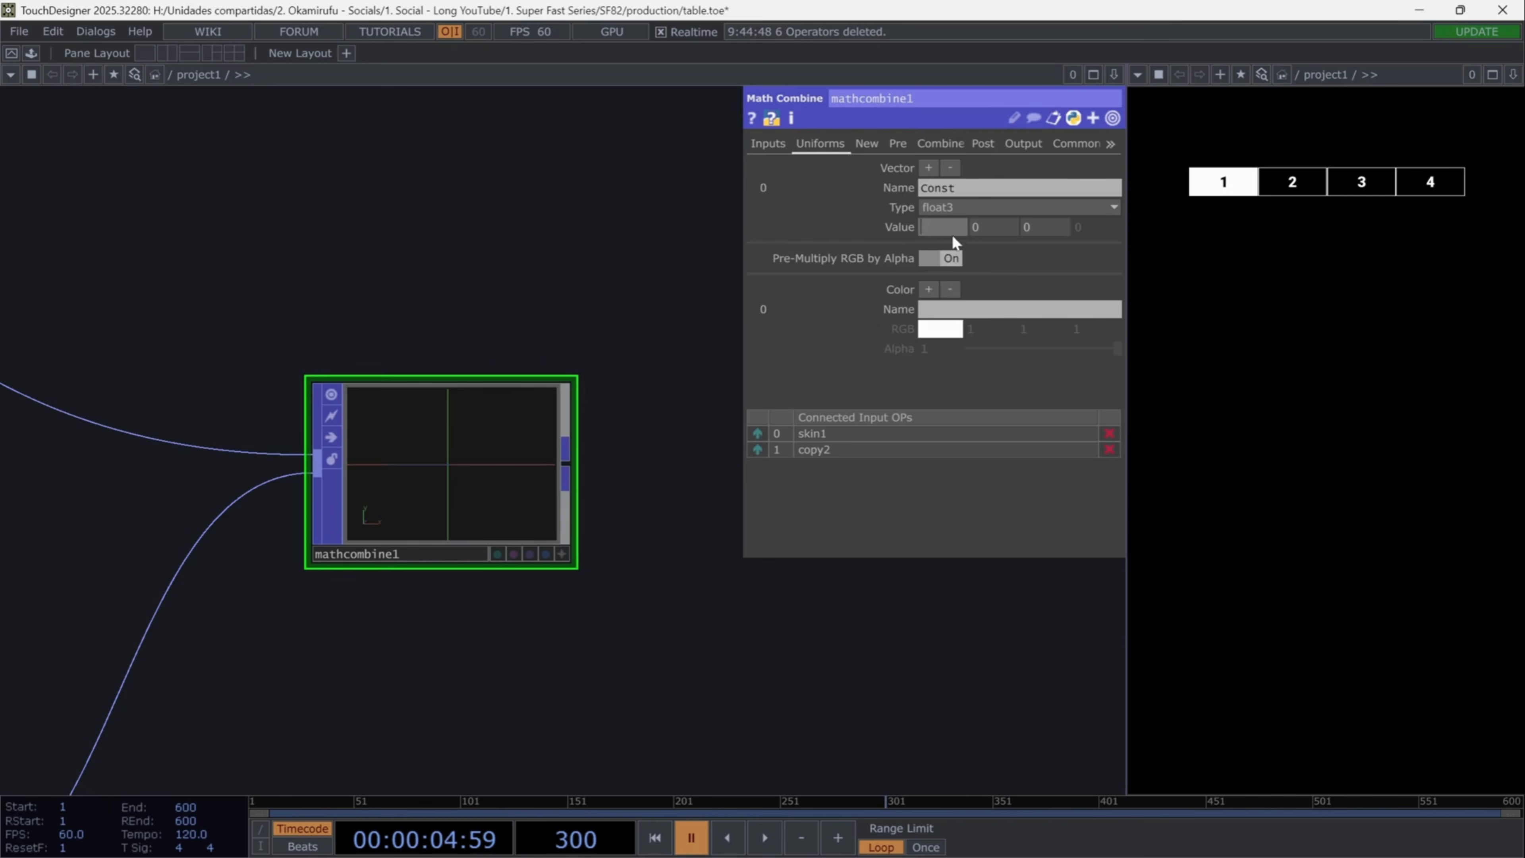
pyautogui.write('2.8')
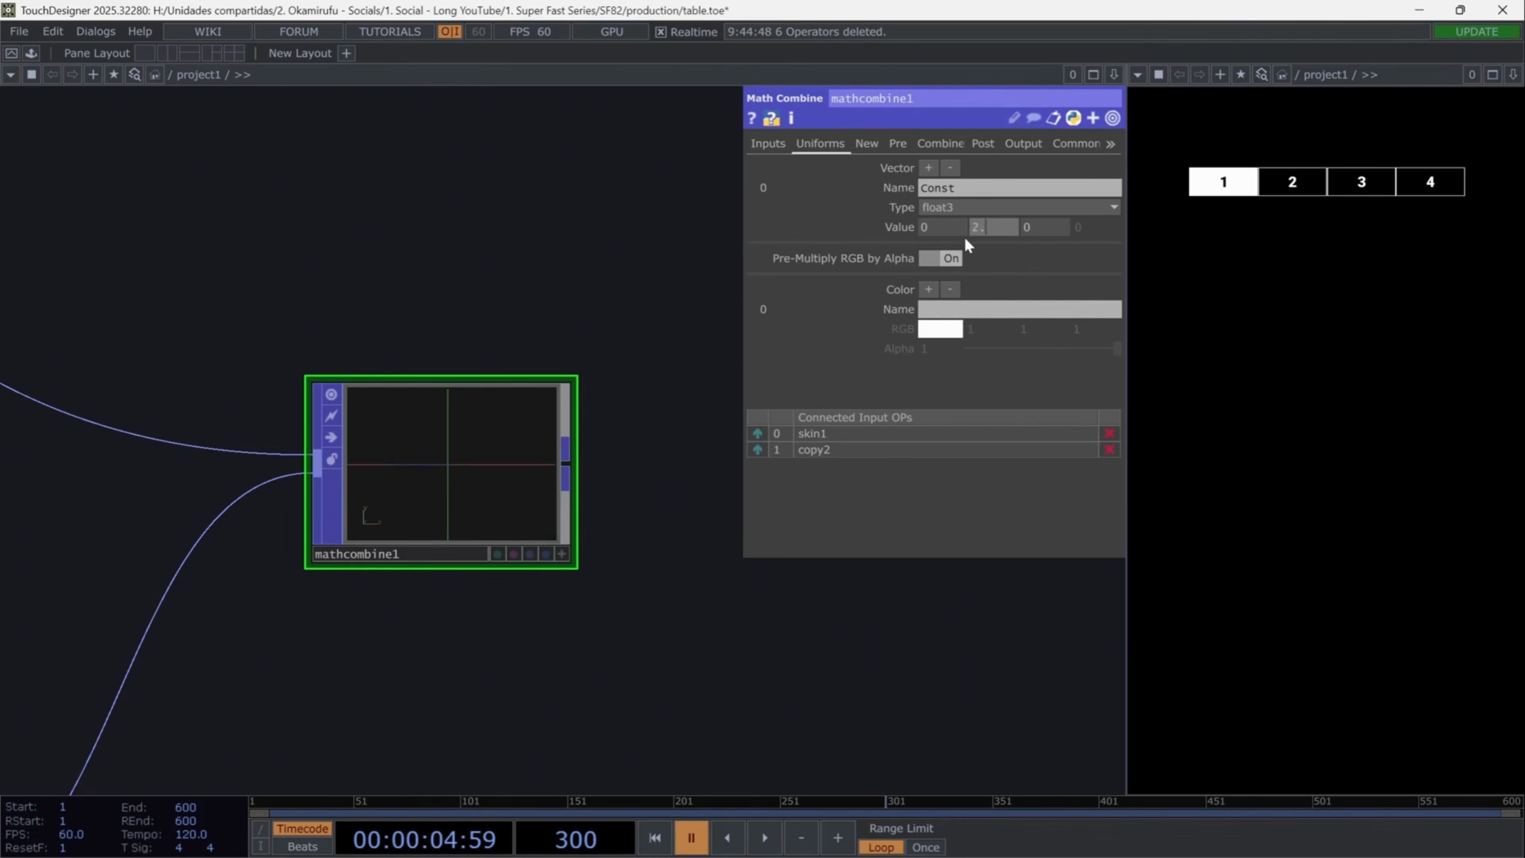
pyautogui.press('Tab')
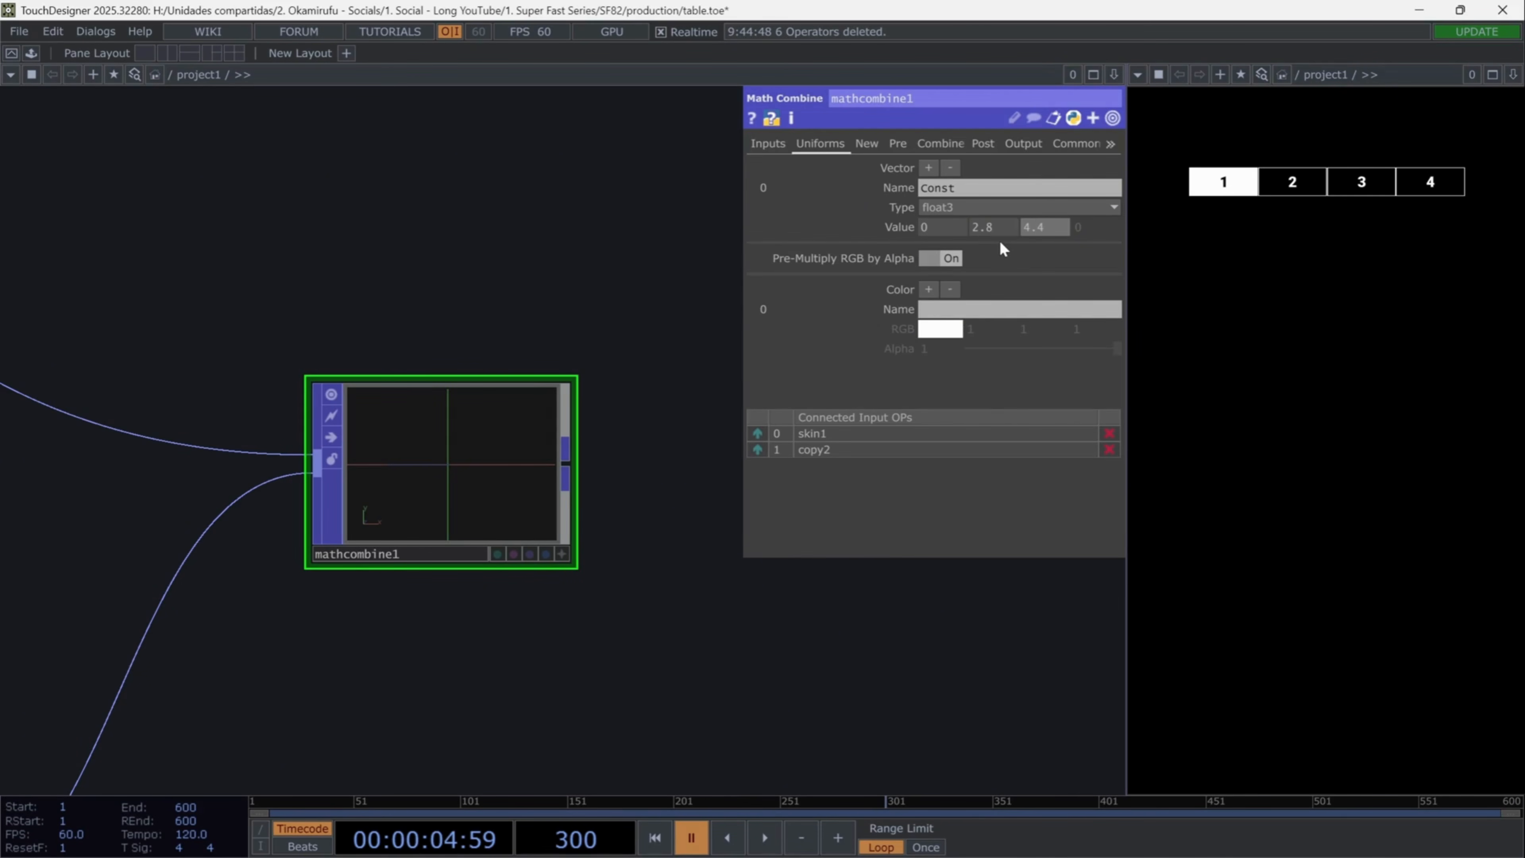
# Step: Set mathcombine1's combine operation to mix(A, B, C) with scopes P1, P2 and Const, and result scope P
pyautogui.click(955, 144)
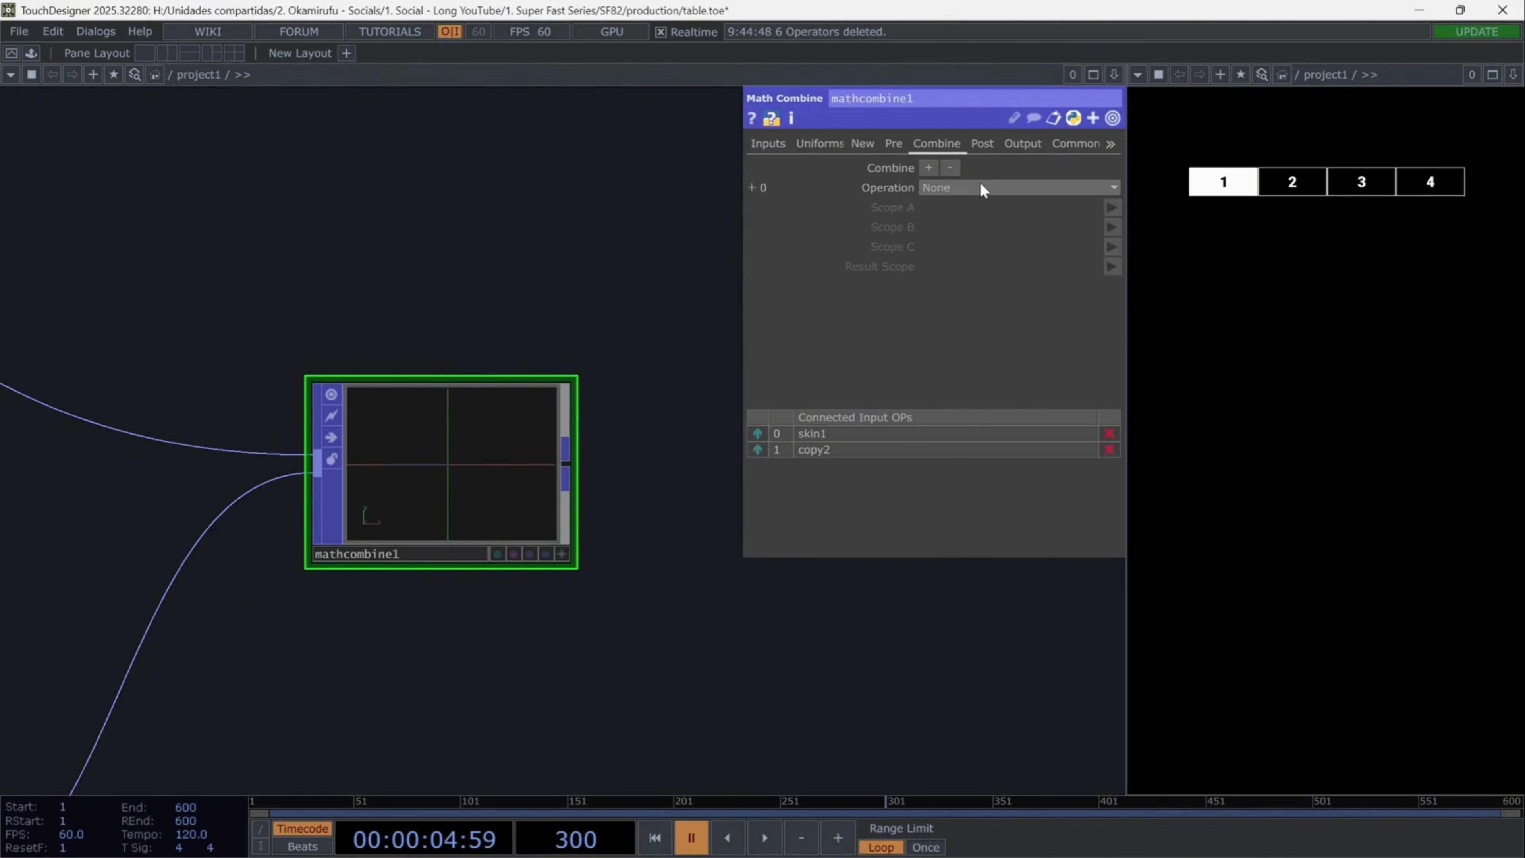
pyautogui.click(981, 190)
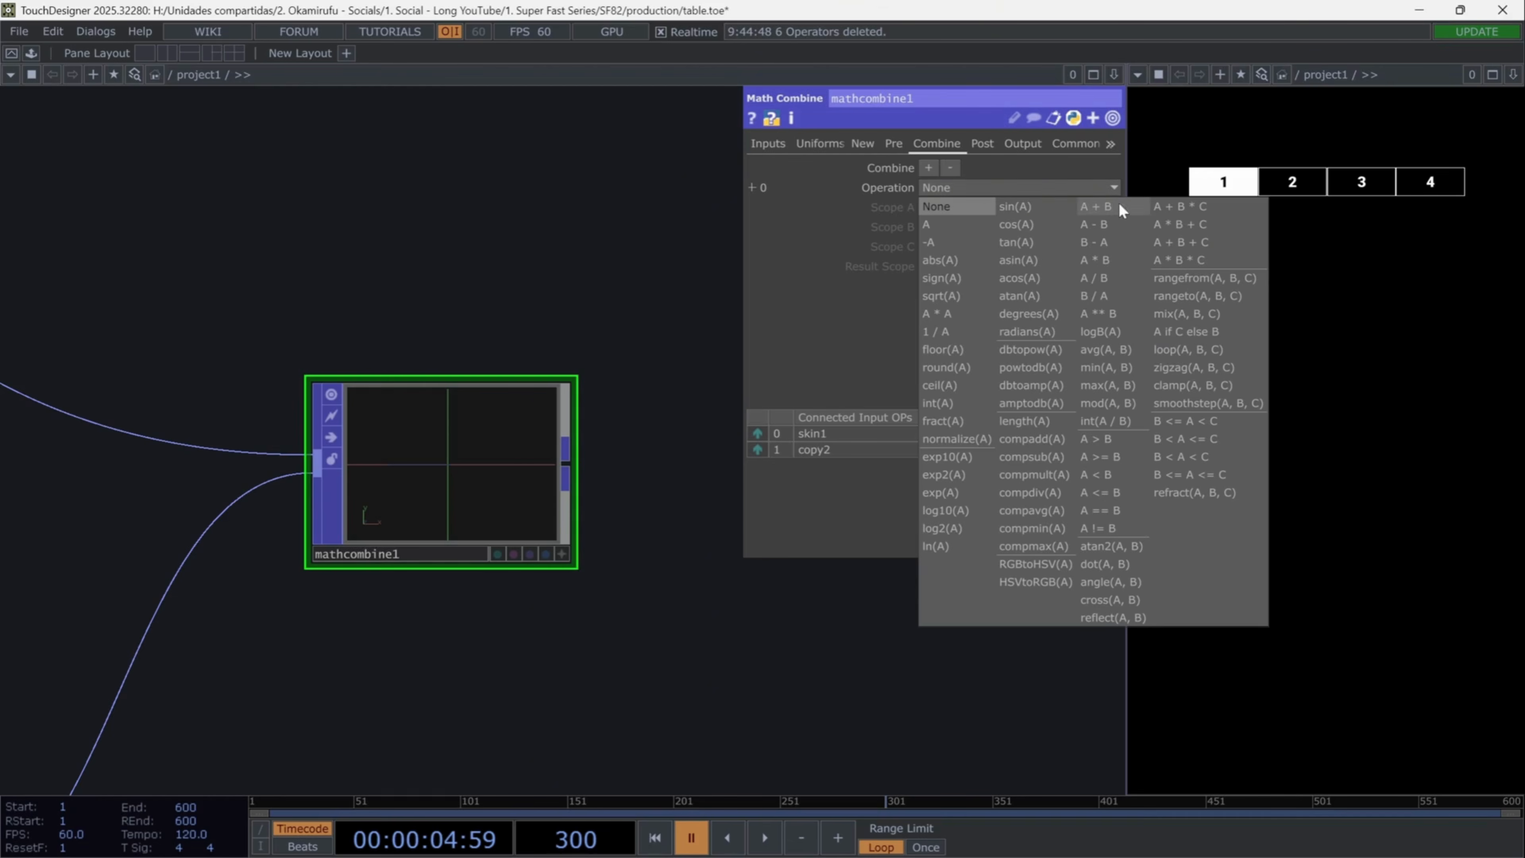
pyautogui.click(1184, 315)
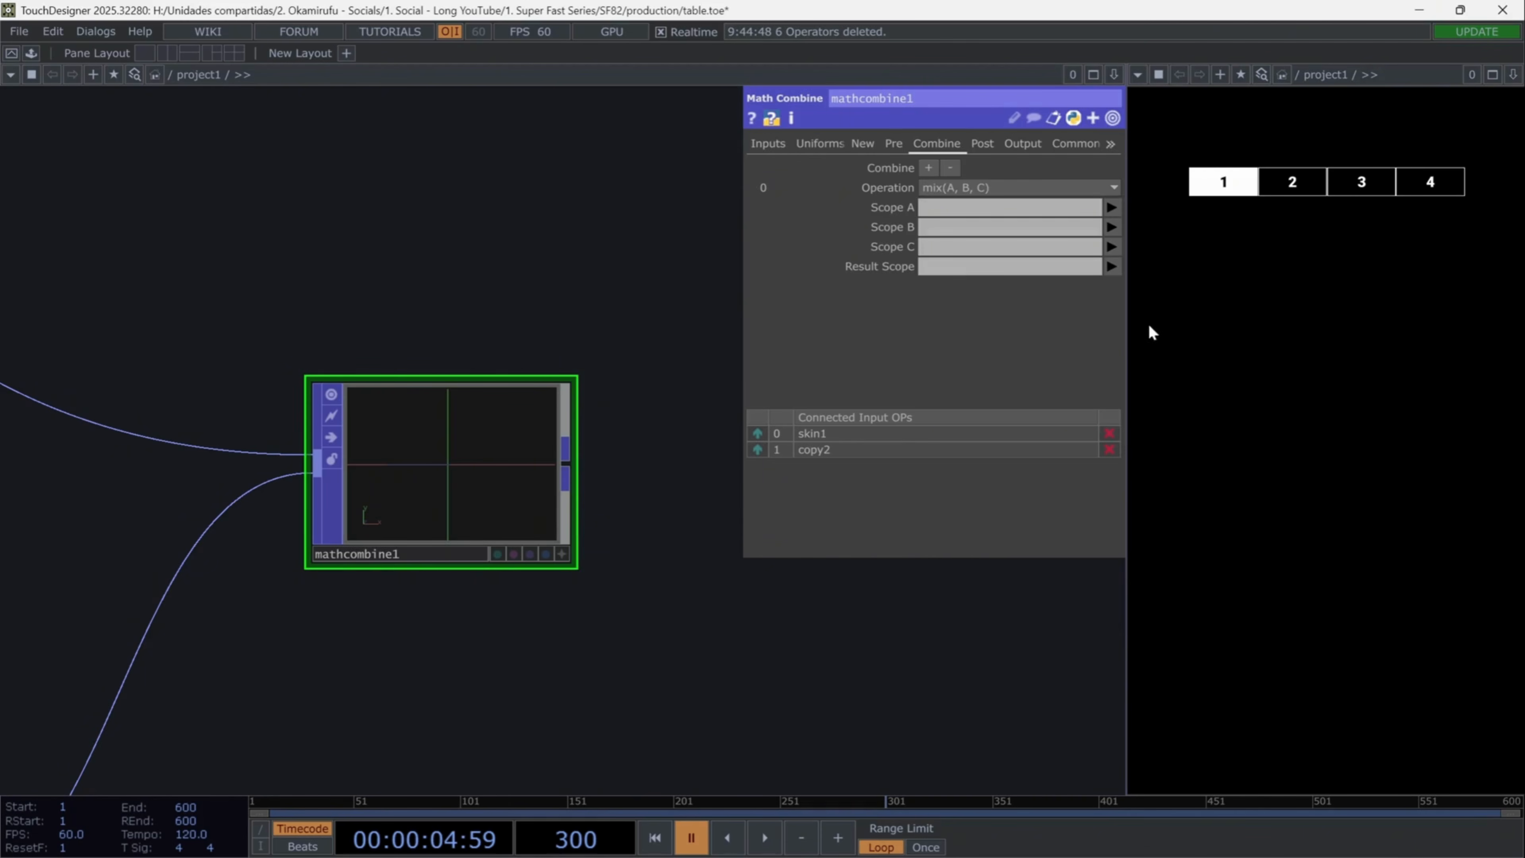
pyautogui.click(1111, 207)
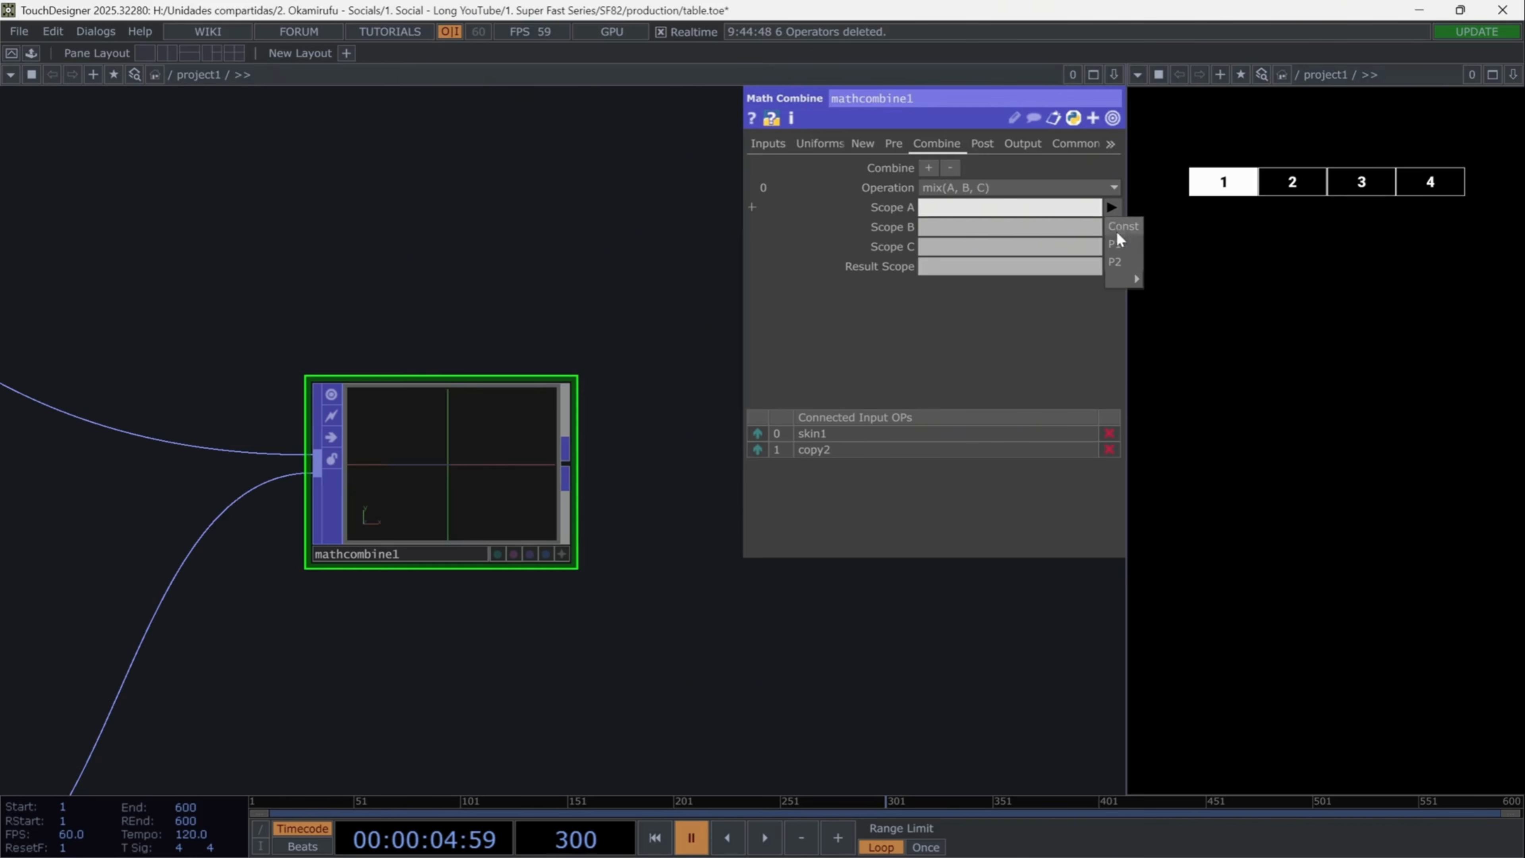
pyautogui.click(1118, 239)
pyautogui.click(1112, 227)
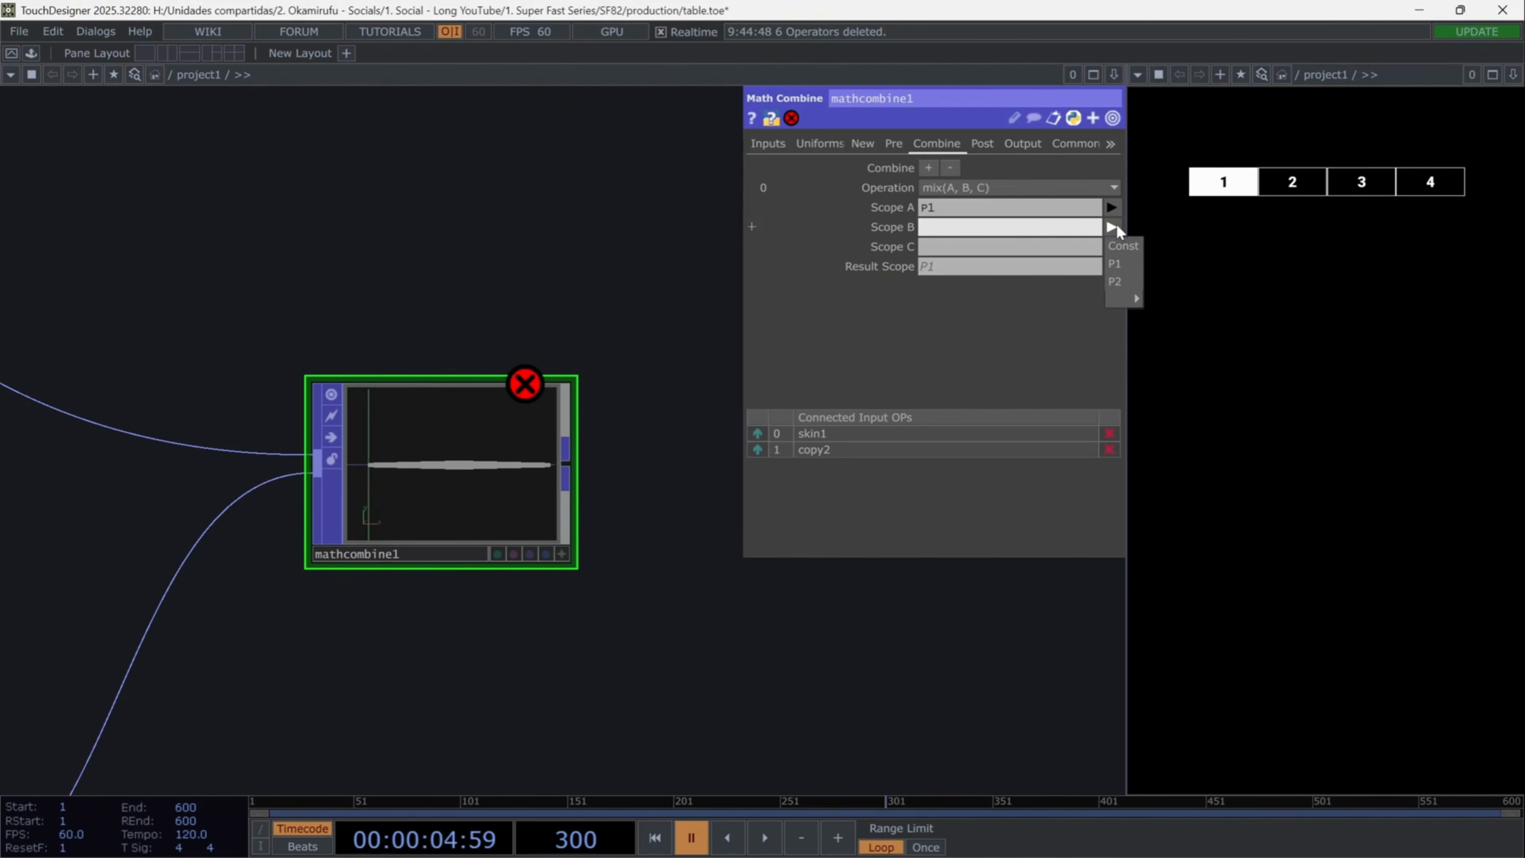
pyautogui.click(1117, 282)
pyautogui.click(1113, 246)
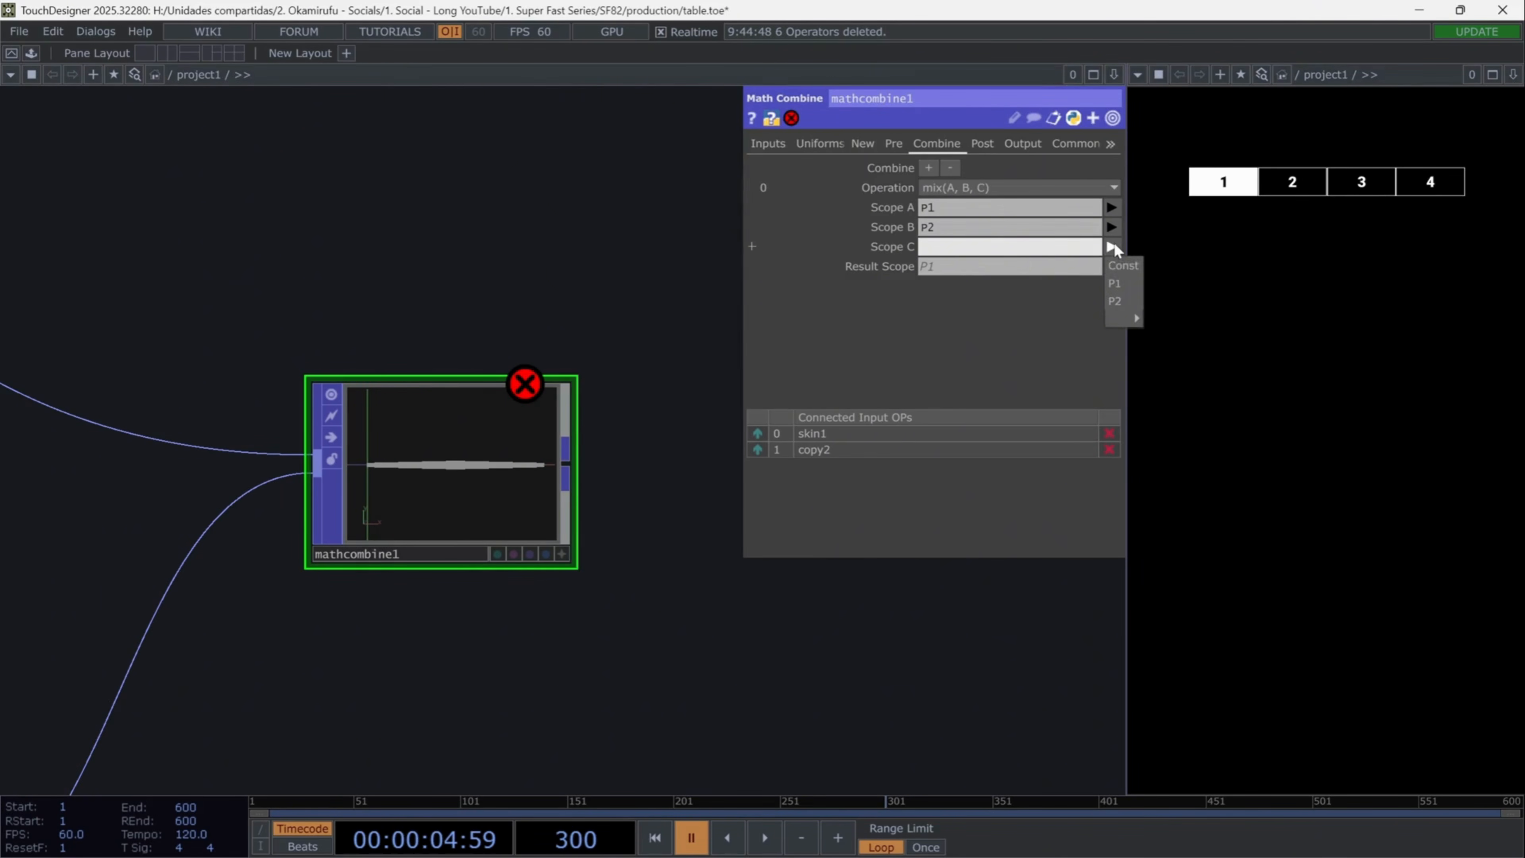
pyautogui.click(1122, 259)
pyautogui.click(948, 267)
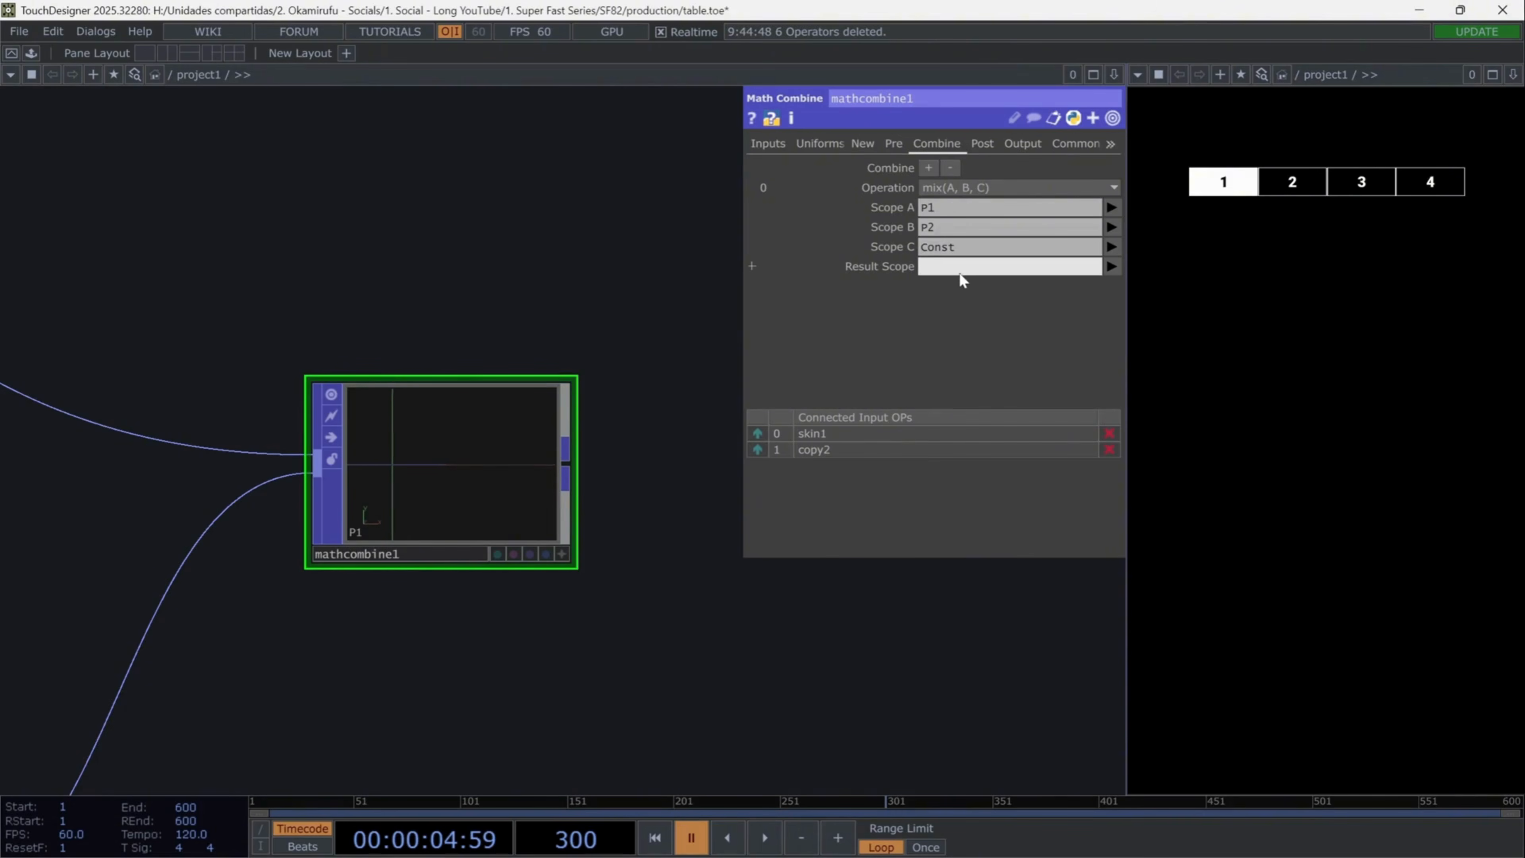
pyautogui.write('P')
pyautogui.press('Return')
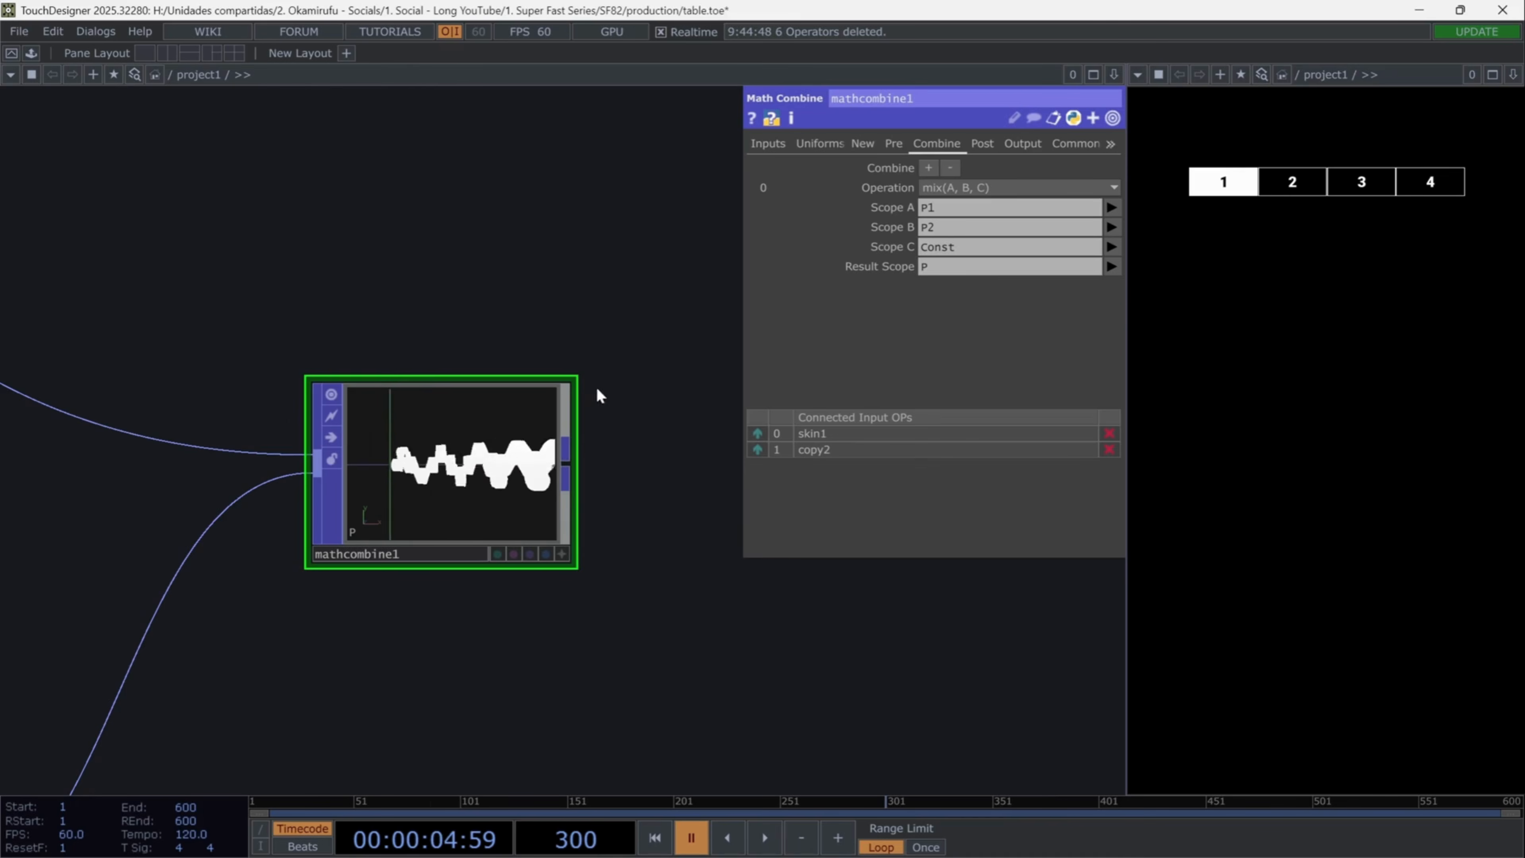
# Step: Examine mathcombine1's mixed geometry from several angles and review sphere1's parameters
pyautogui.click(562, 555)
pyautogui.moveTo(504, 481); pyautogui.dragTo(463, 471)
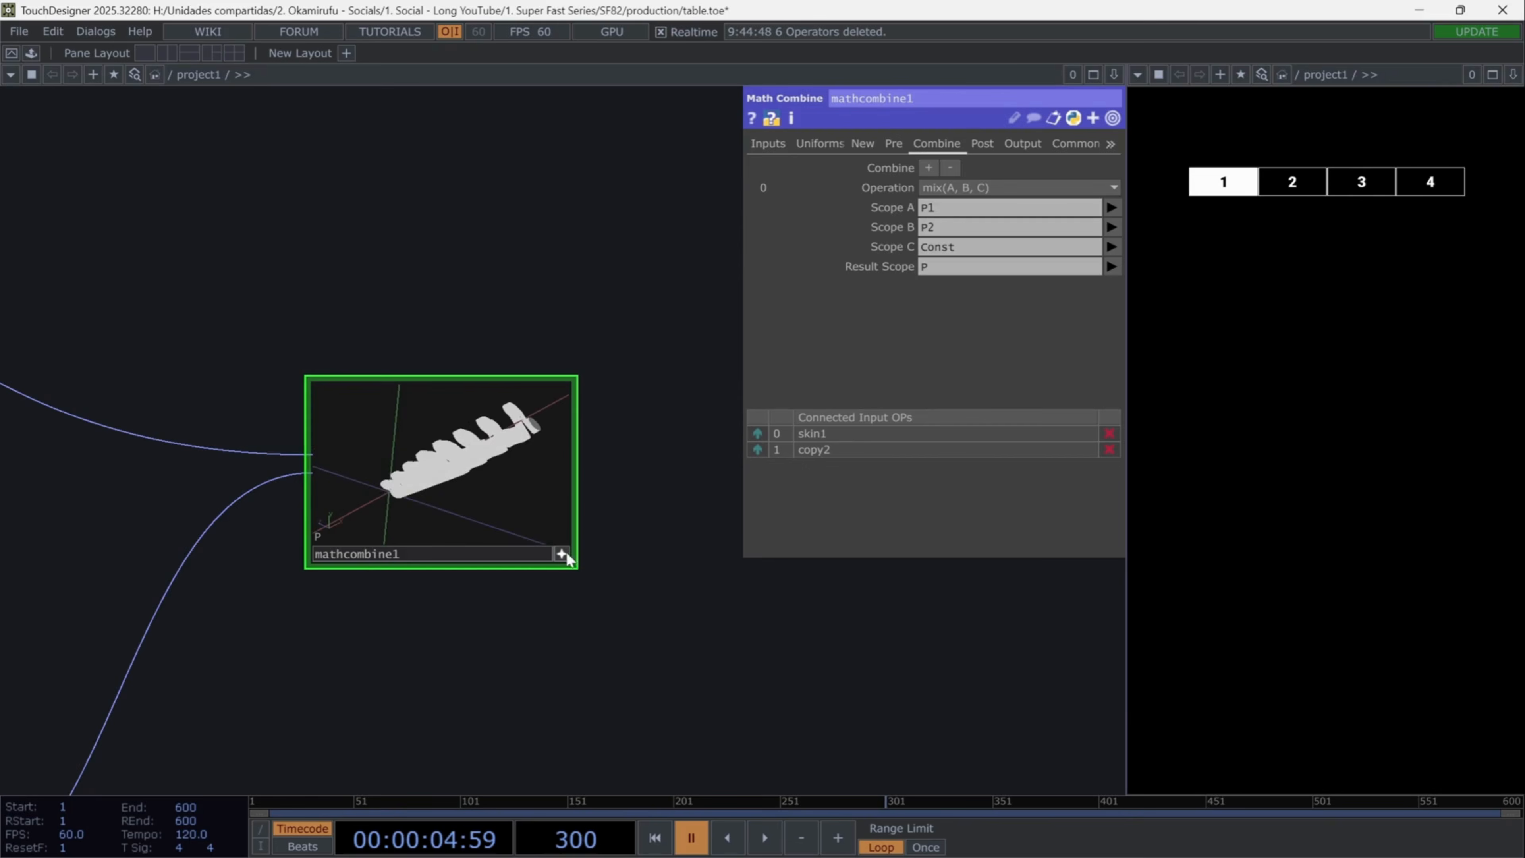
pyautogui.scroll(-5, 558, 601)
pyautogui.scroll(6, 302, 535)
pyautogui.scroll(3, 302, 534)
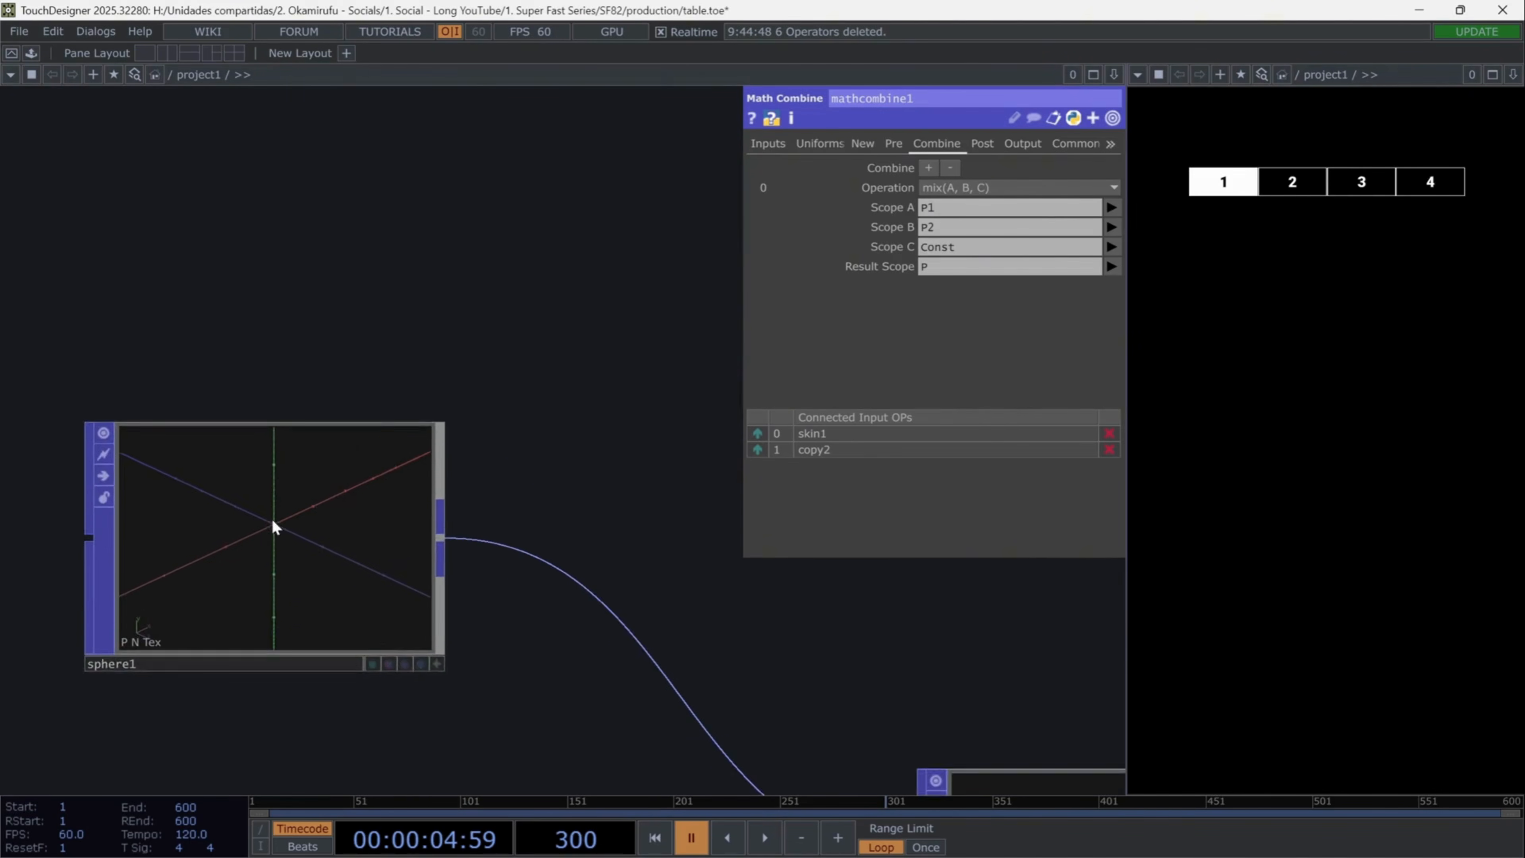
pyautogui.click(271, 517)
pyautogui.scroll(-4, 367, 351)
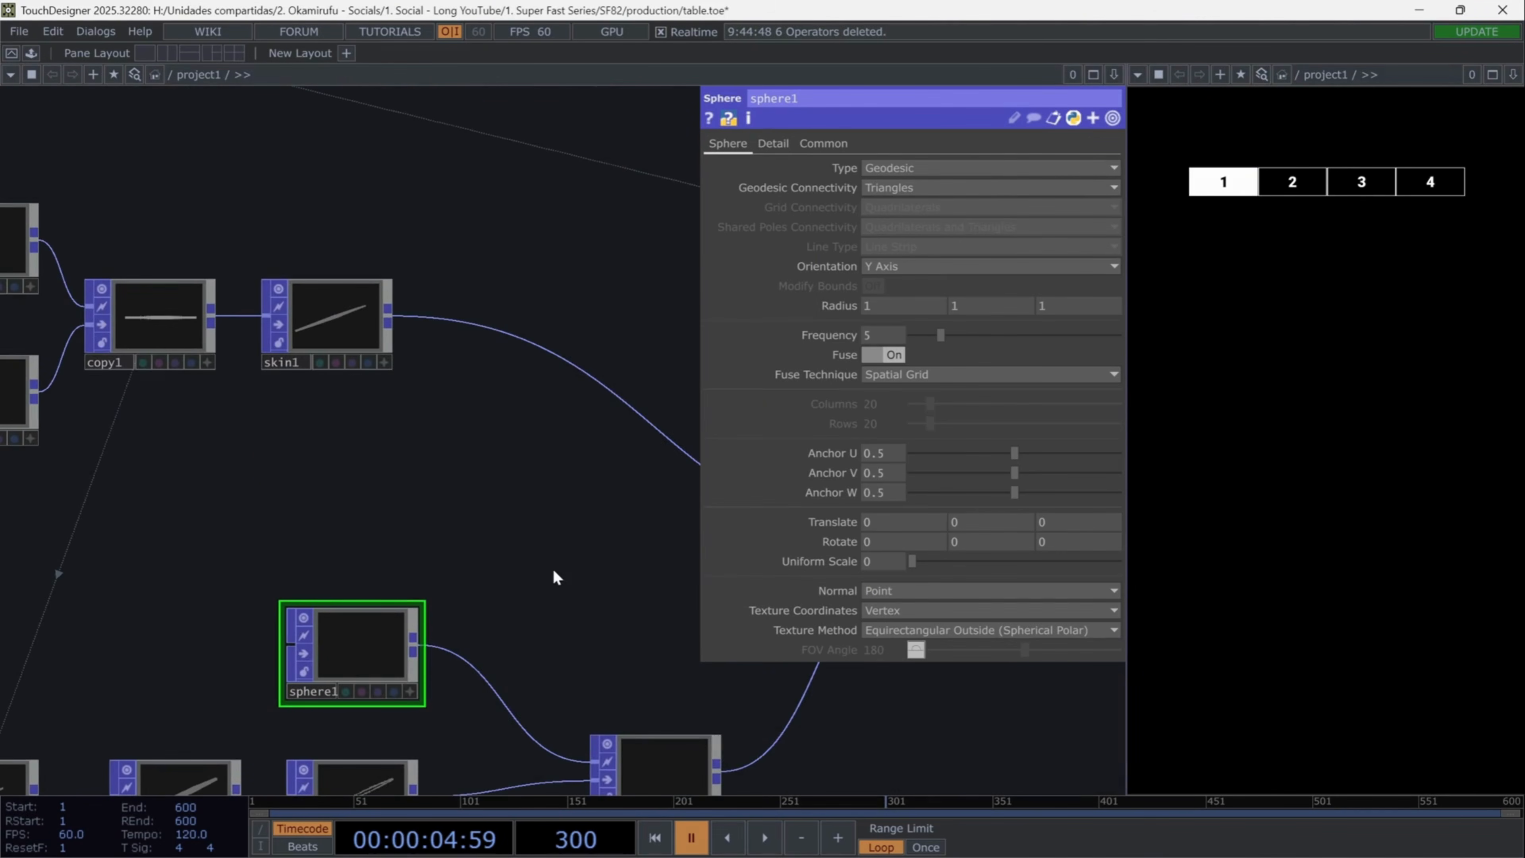
pyautogui.moveTo(561, 564); pyautogui.dragTo(123, 404)
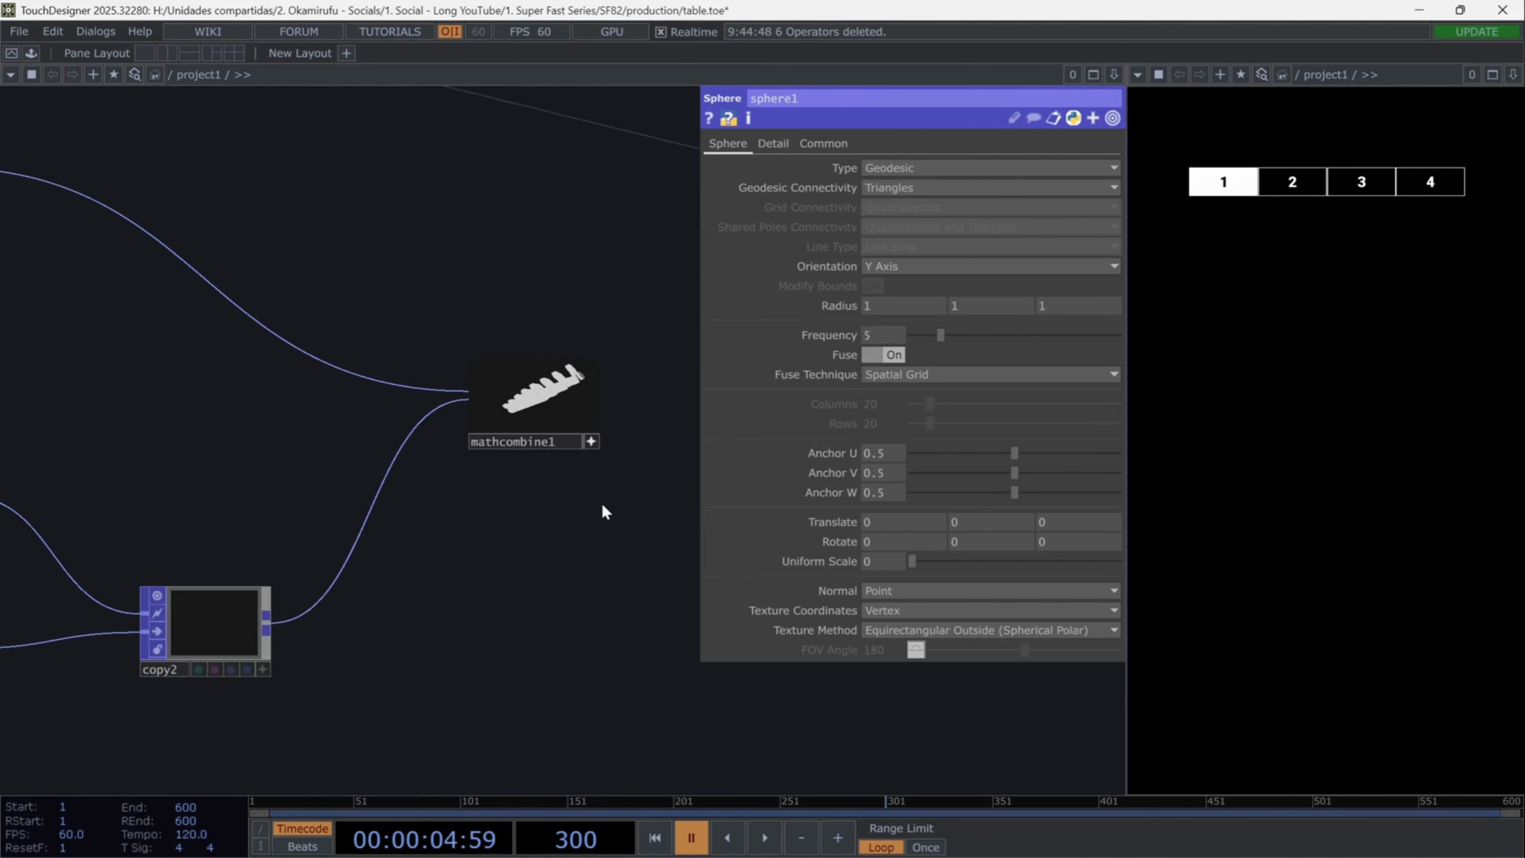
pyautogui.click(592, 441)
pyautogui.scroll(6, 576, 410)
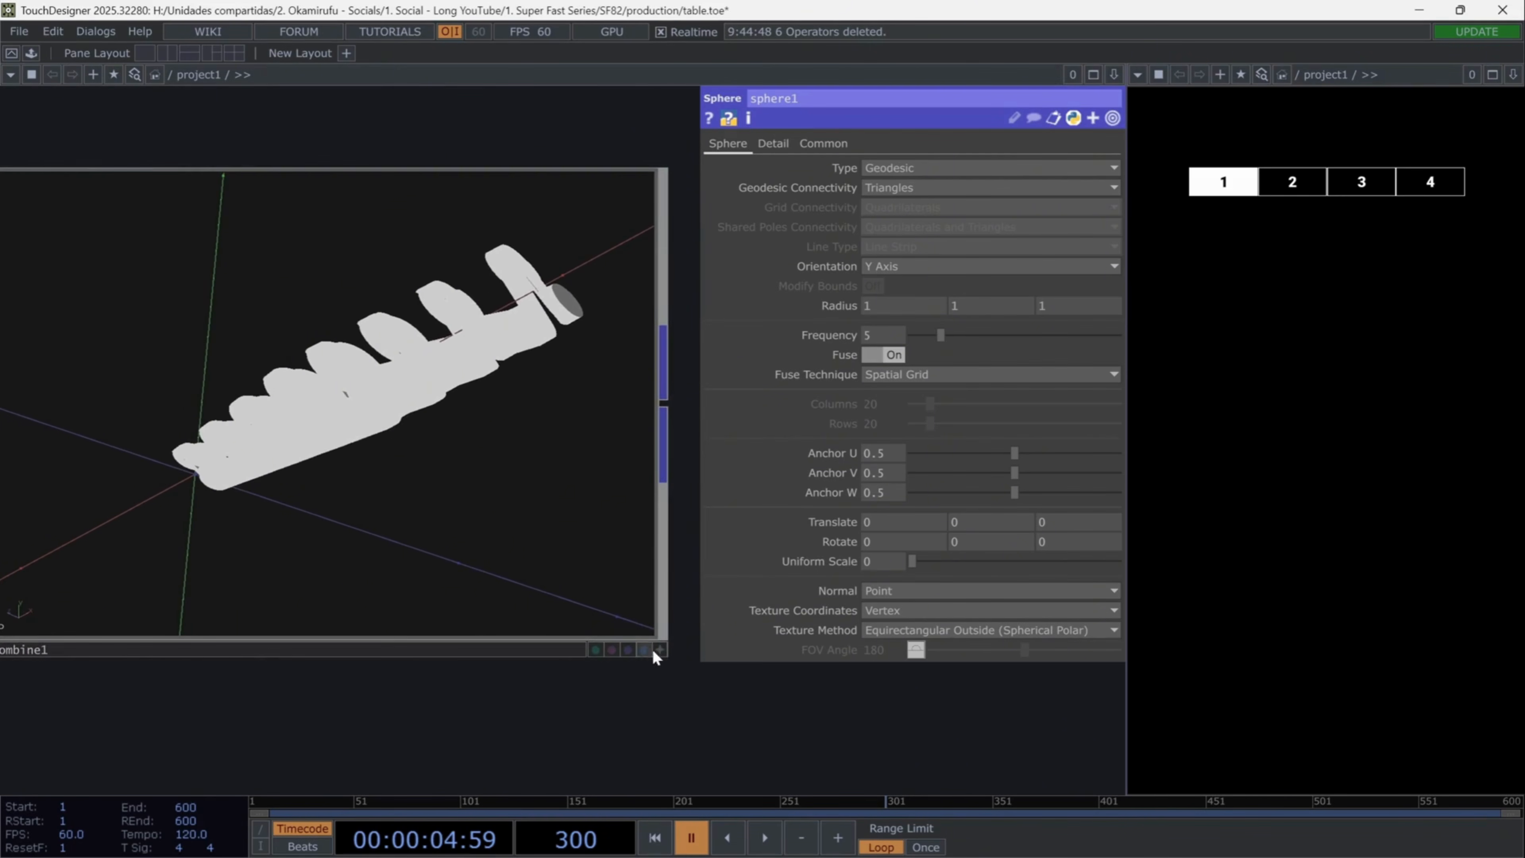
pyautogui.click(659, 649)
pyautogui.moveTo(538, 432); pyautogui.dragTo(604, 608)
pyautogui.click(659, 650)
# Step: Append a Subdivide POP to the output of mathcombine1
pyautogui.scroll(-5, 654, 666)
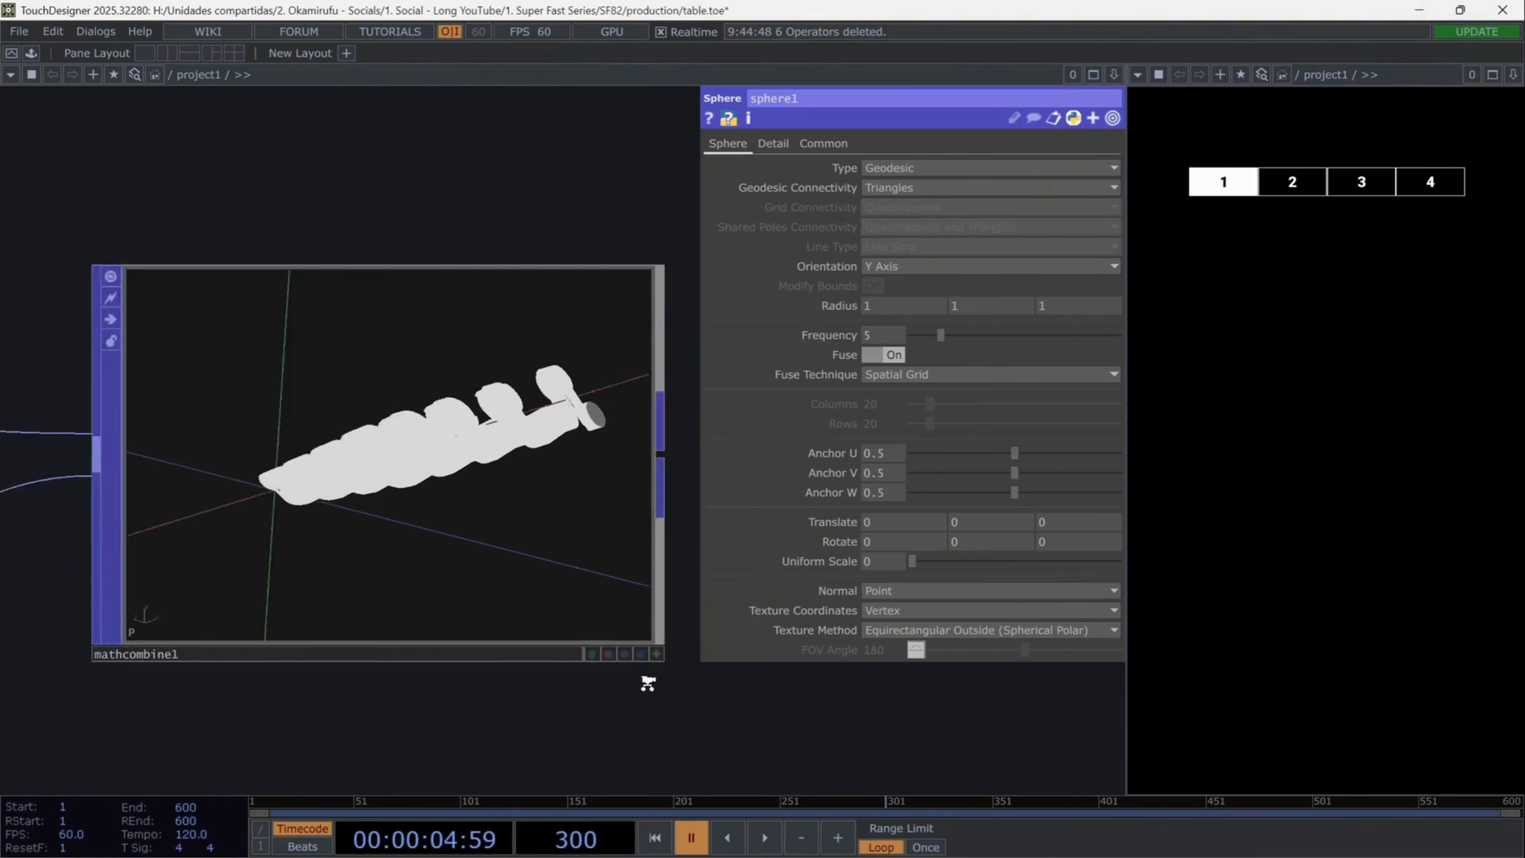
pyautogui.click(366, 445)
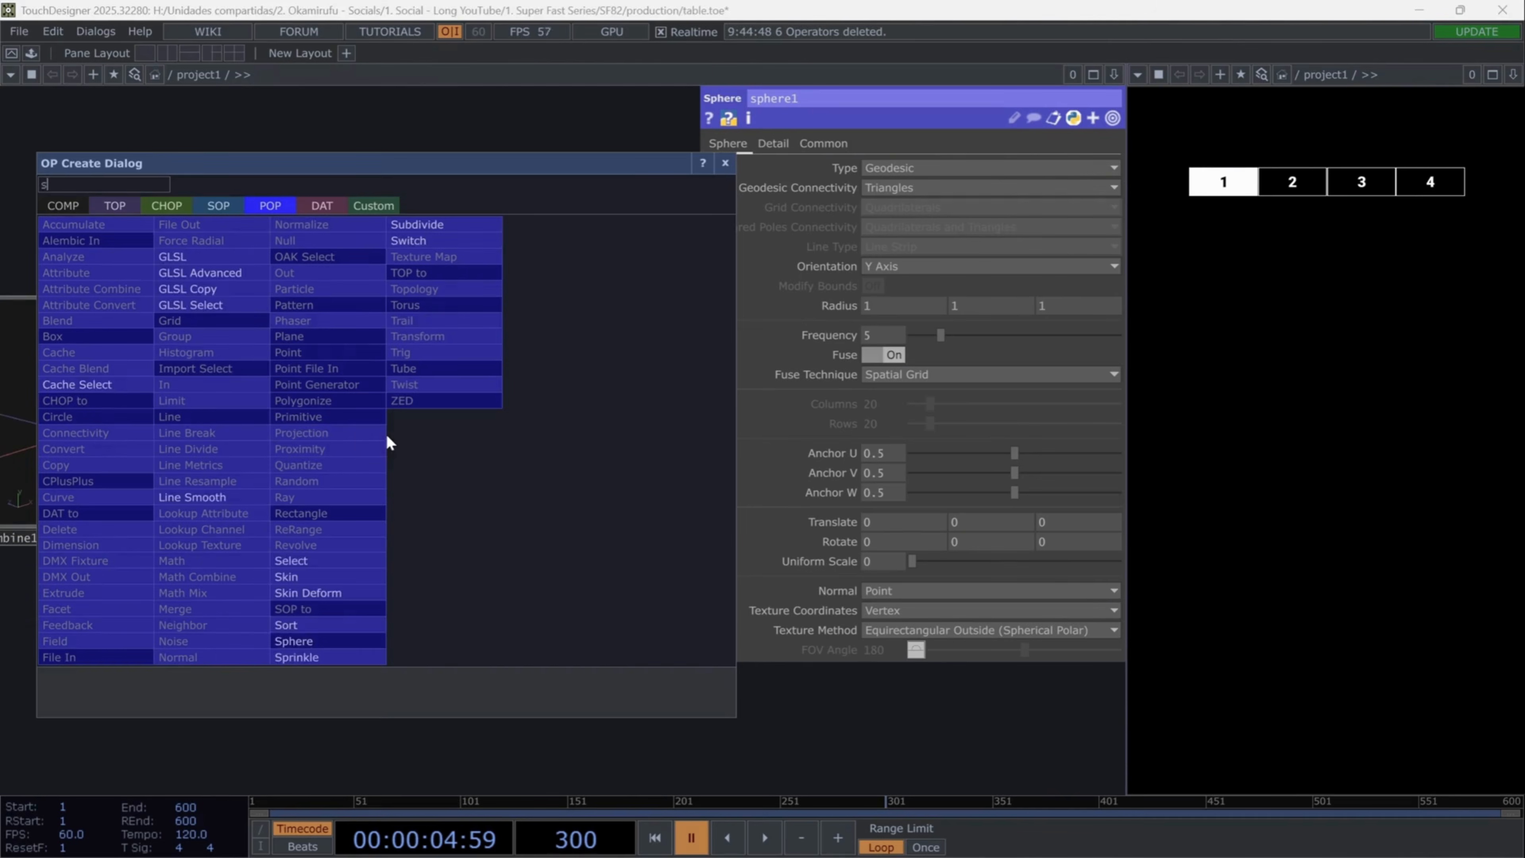
pyautogui.write('sub')
pyautogui.click(417, 225)
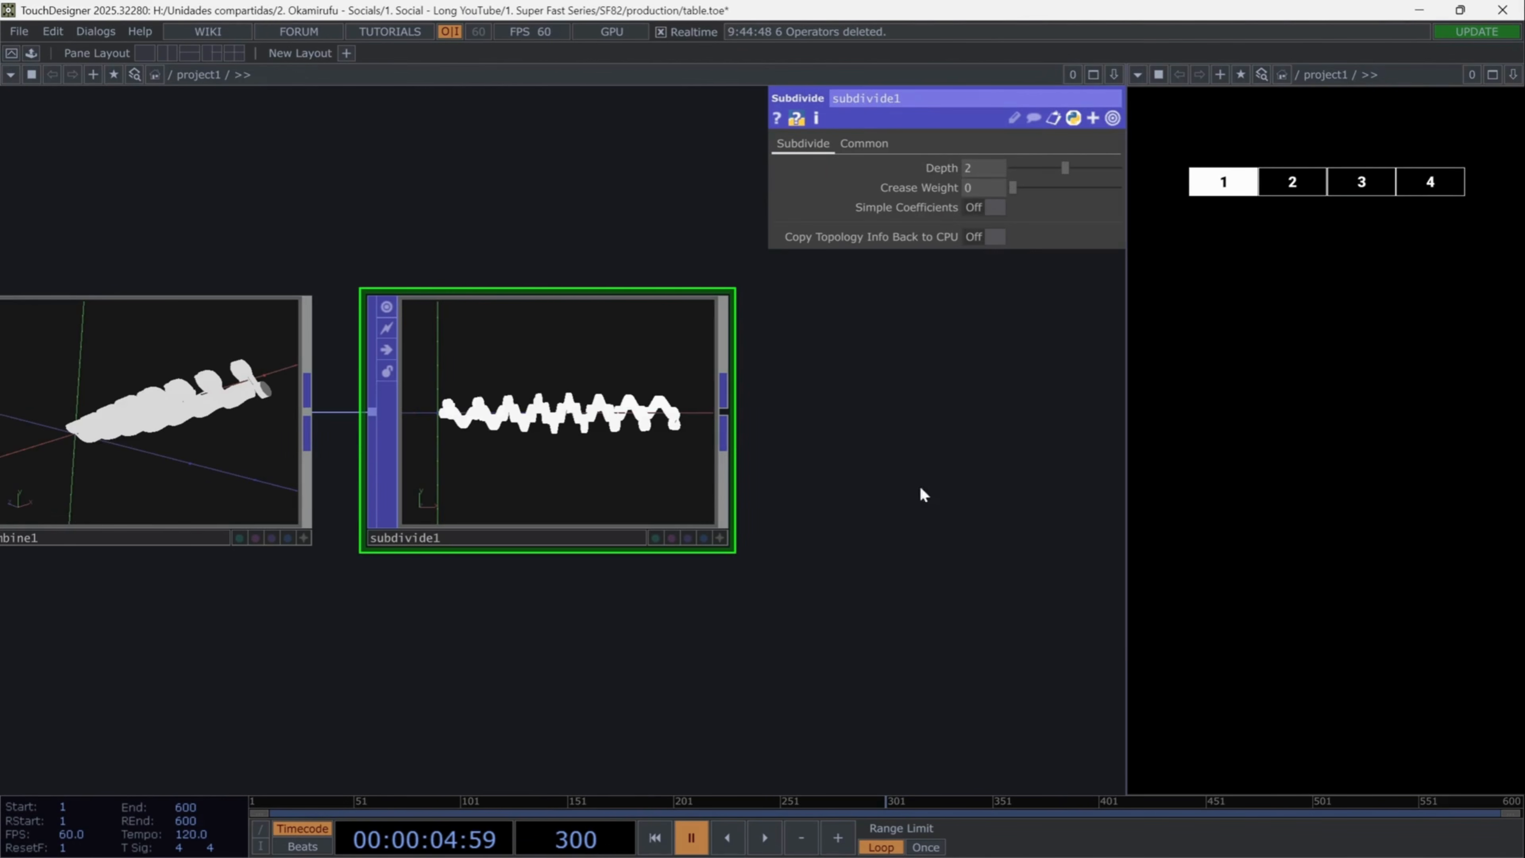
# Step: Append a Normal POP to subdivide1, followed by a Transform POP
pyautogui.scroll(-6, 656, 586)
pyautogui.moveTo(510, 508); pyautogui.dragTo(619, 520)
pyautogui.write('normal')
pyautogui.press('Return')
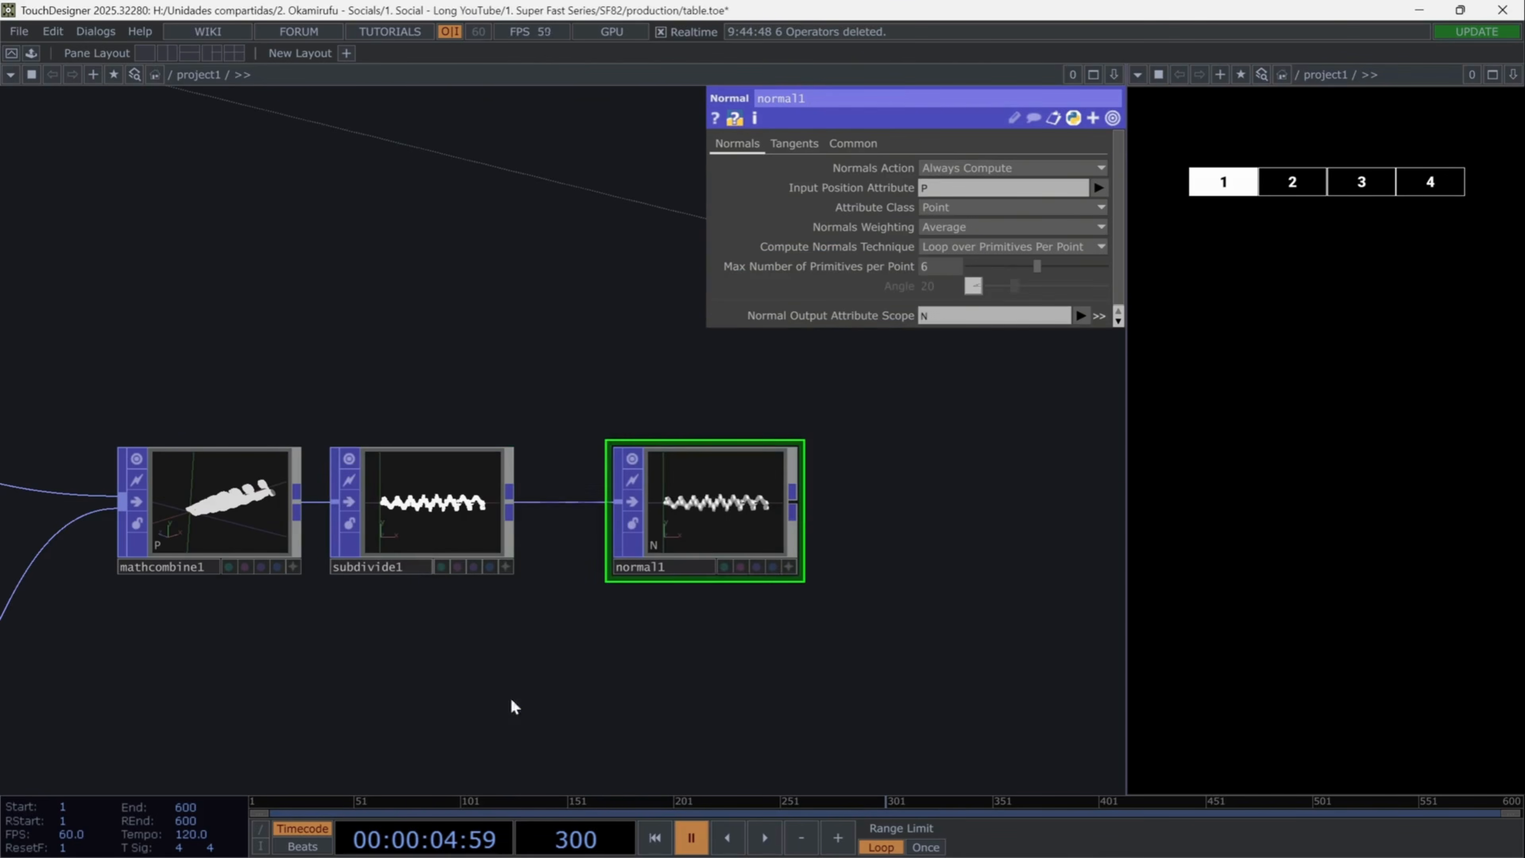
pyautogui.moveTo(853, 512); pyautogui.dragTo(460, 517)
pyautogui.click(603, 417)
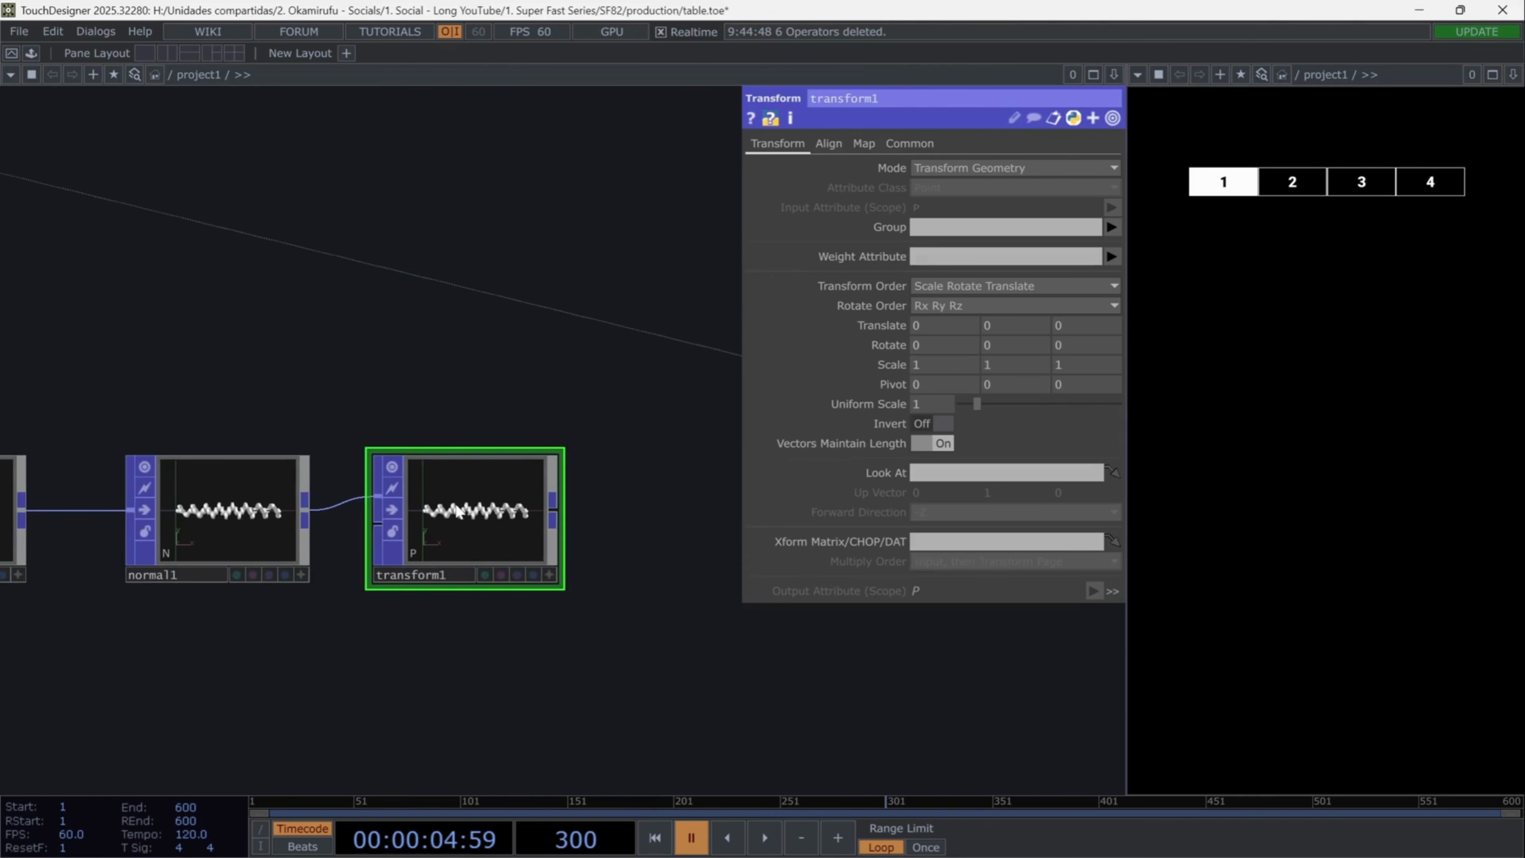
# Step: Drive transform1's X rotation with the expression absTime.seconds*30 and resume timeline playback
pyautogui.click(912, 347)
pyautogui.write('absTime.seconds*30')
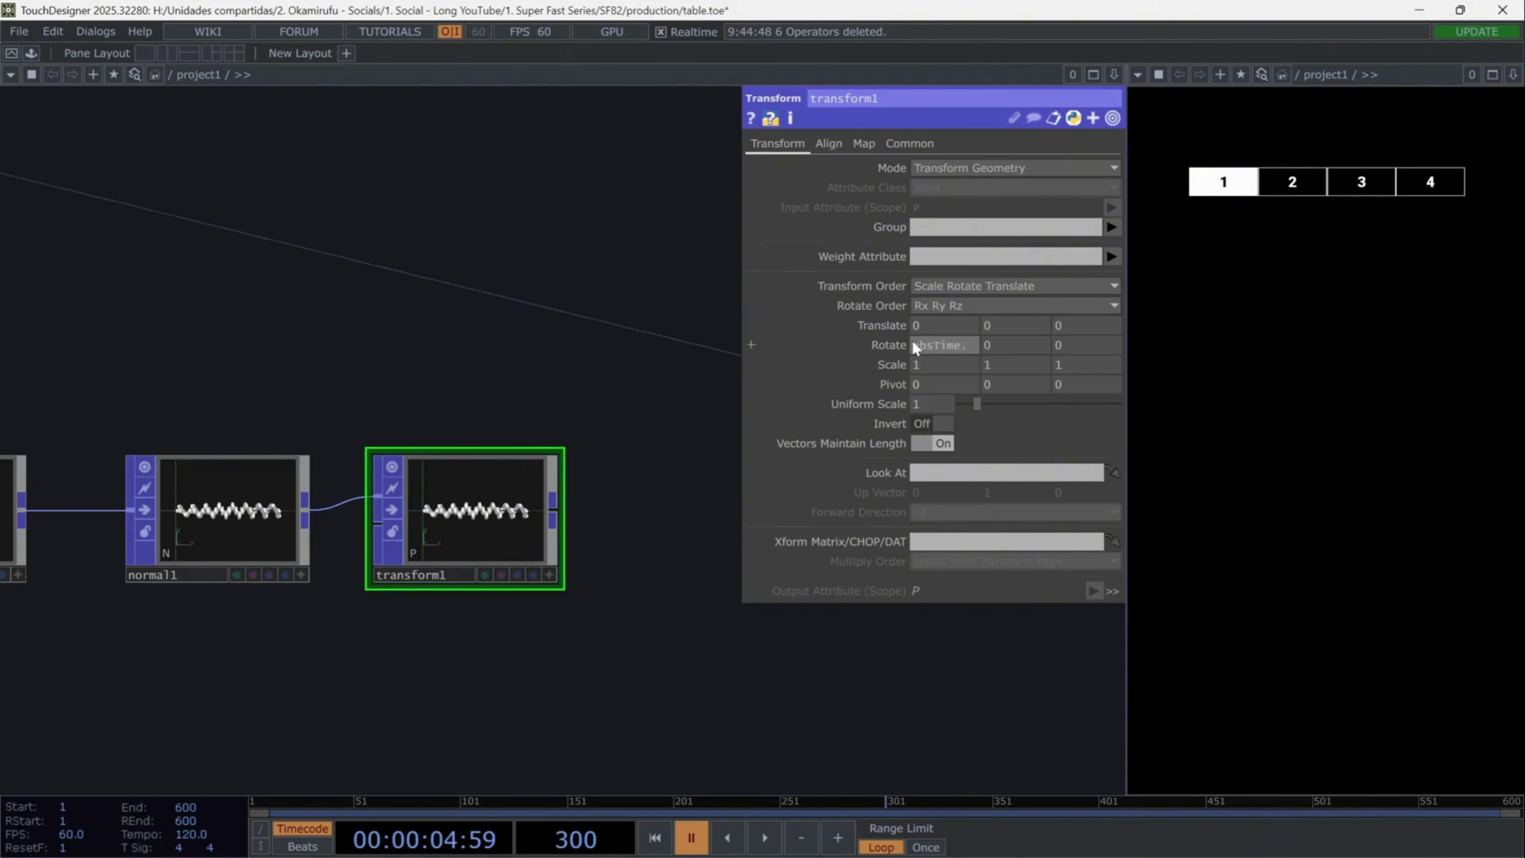
pyautogui.press('Return')
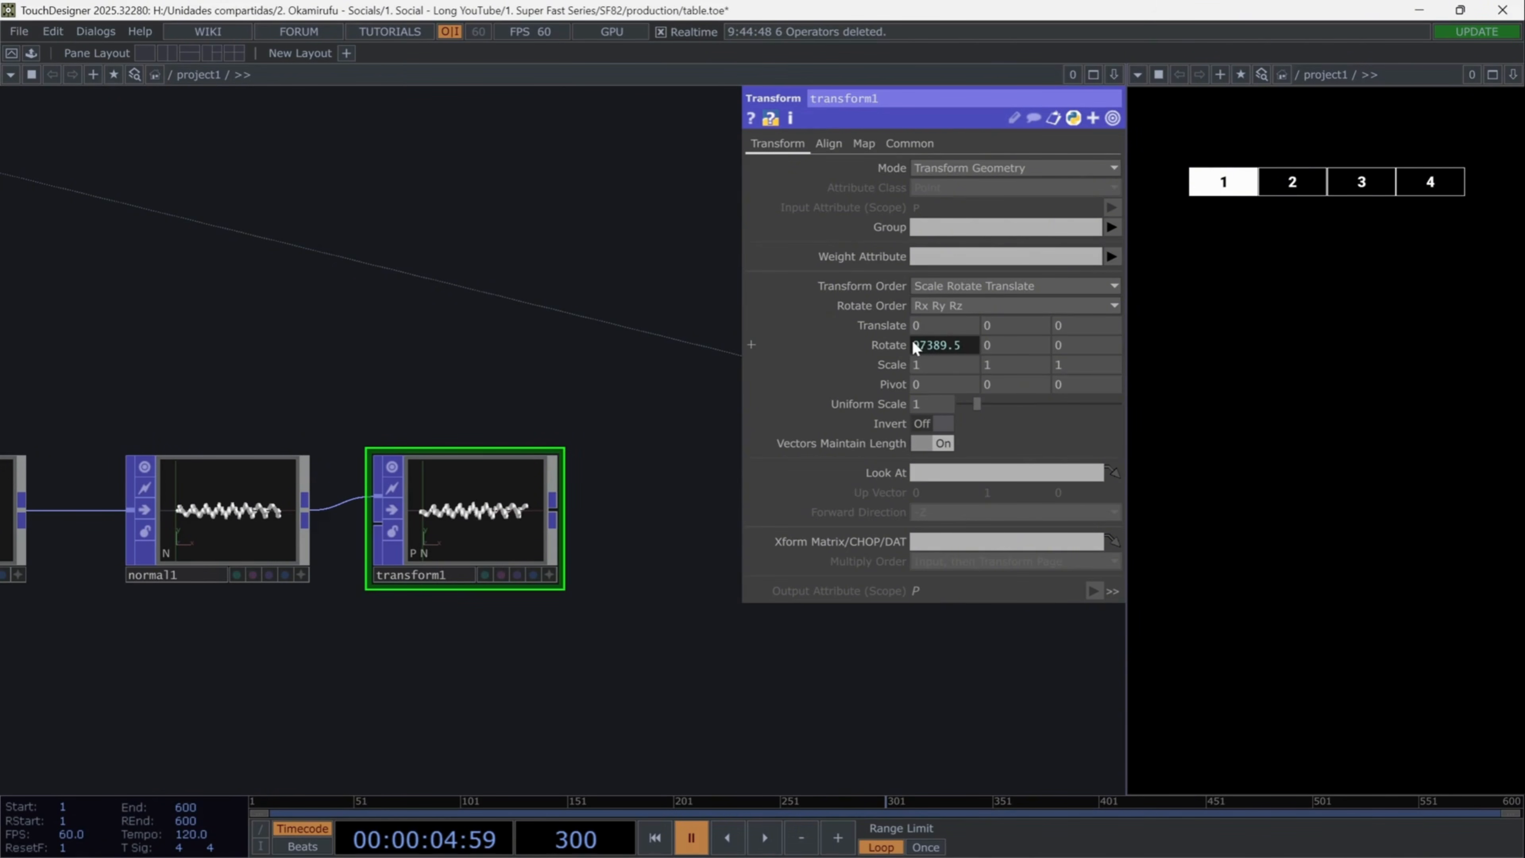
pyautogui.click(760, 838)
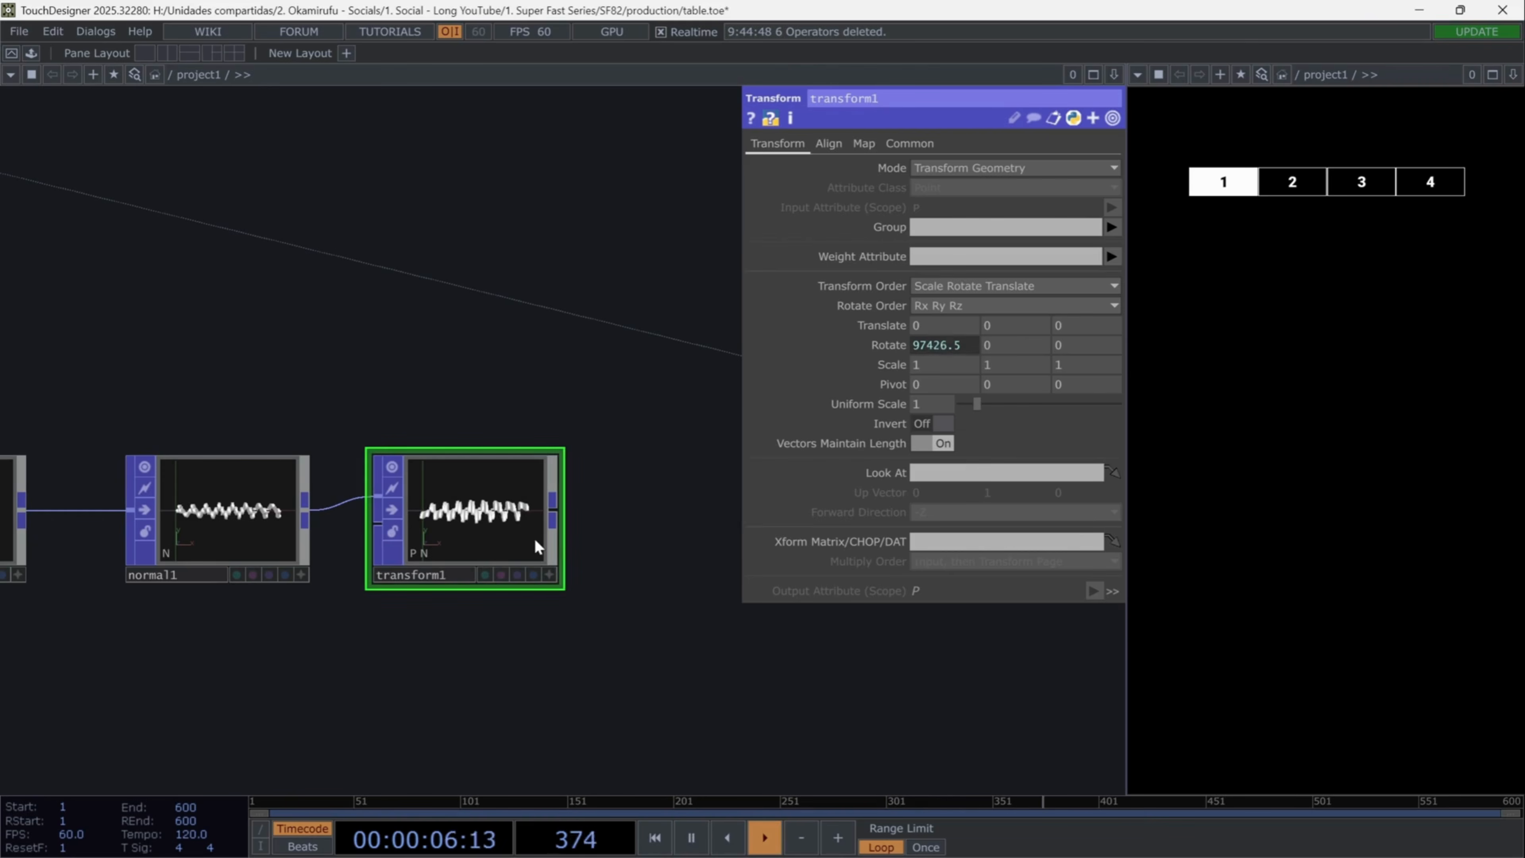
# Step: Append a Copy POP to the output of transform1
pyautogui.moveTo(599, 538); pyautogui.dragTo(440, 581)
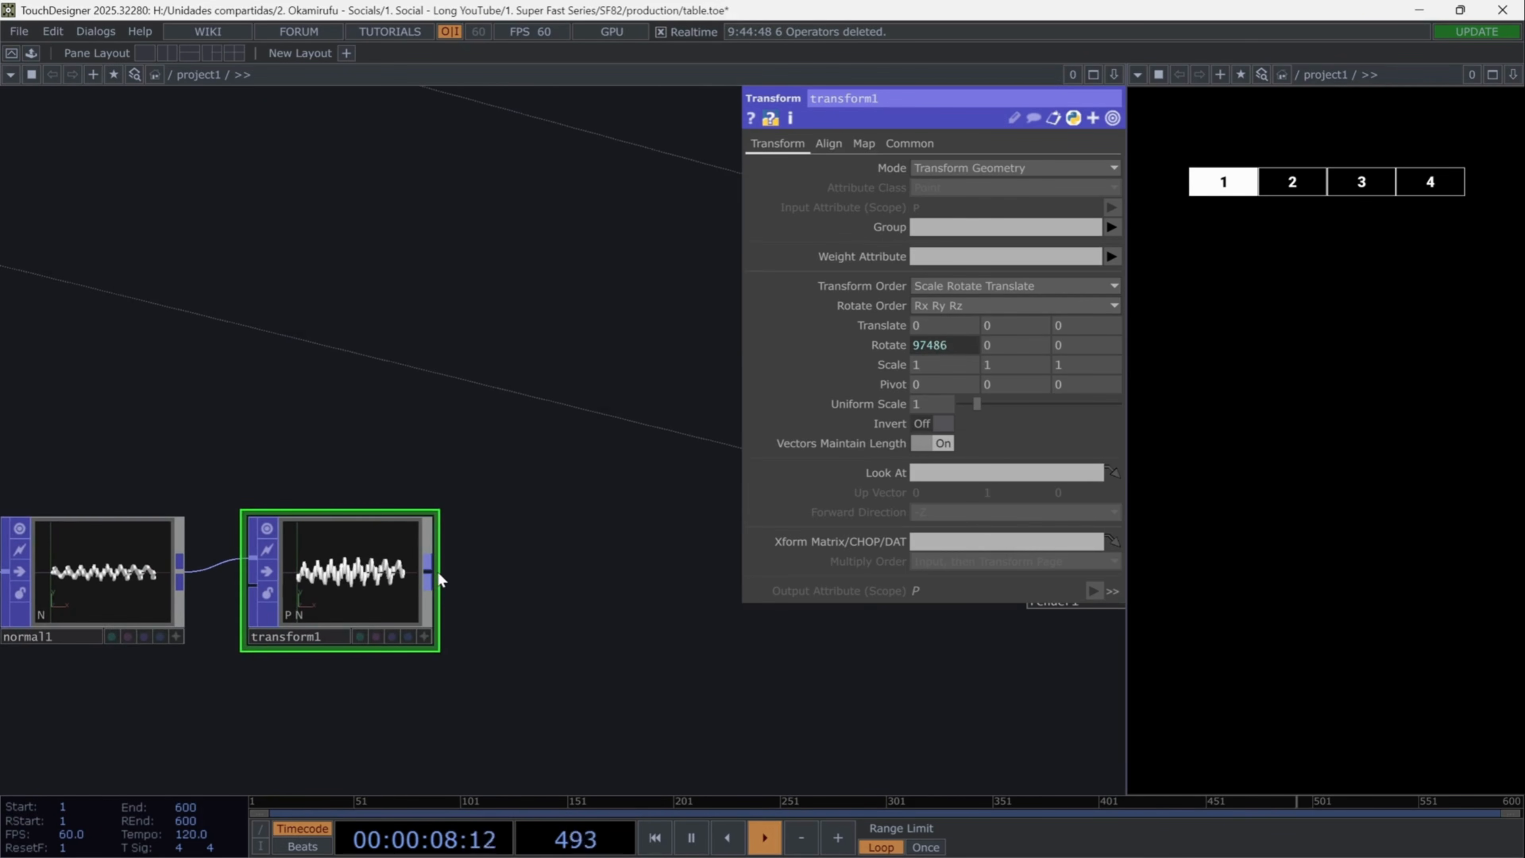
pyautogui.click(436, 571)
pyautogui.click(516, 579)
pyautogui.write('copy')
pyautogui.press('Return')
pyautogui.click(511, 596)
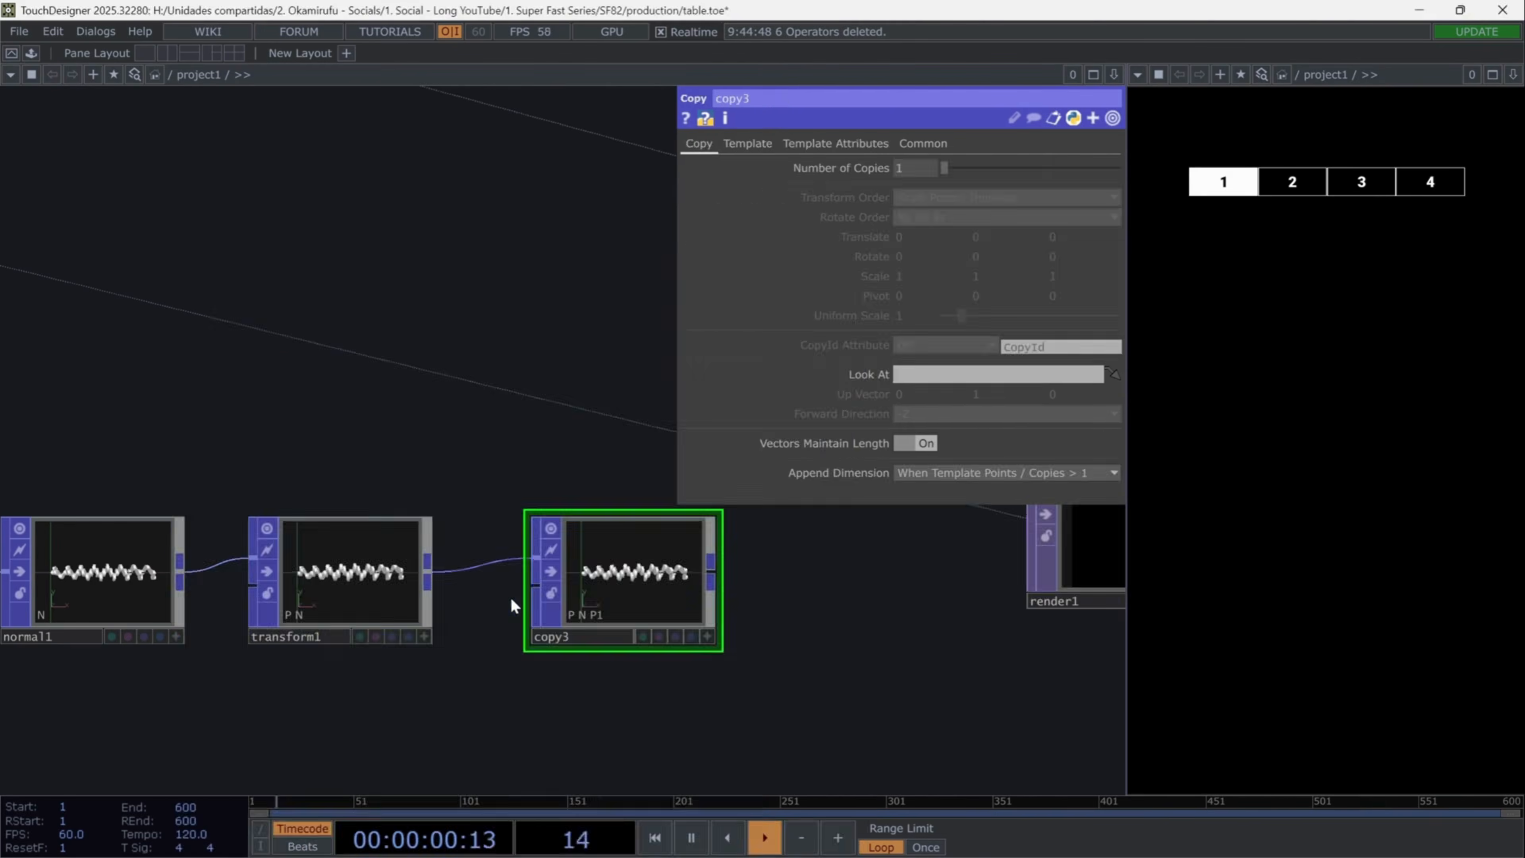
# Step: Configure copy3 to make 4 copies with a Y translate of 0.12 and an X rotate of 10
pyautogui.moveTo(816, 654); pyautogui.dragTo(662, 661)
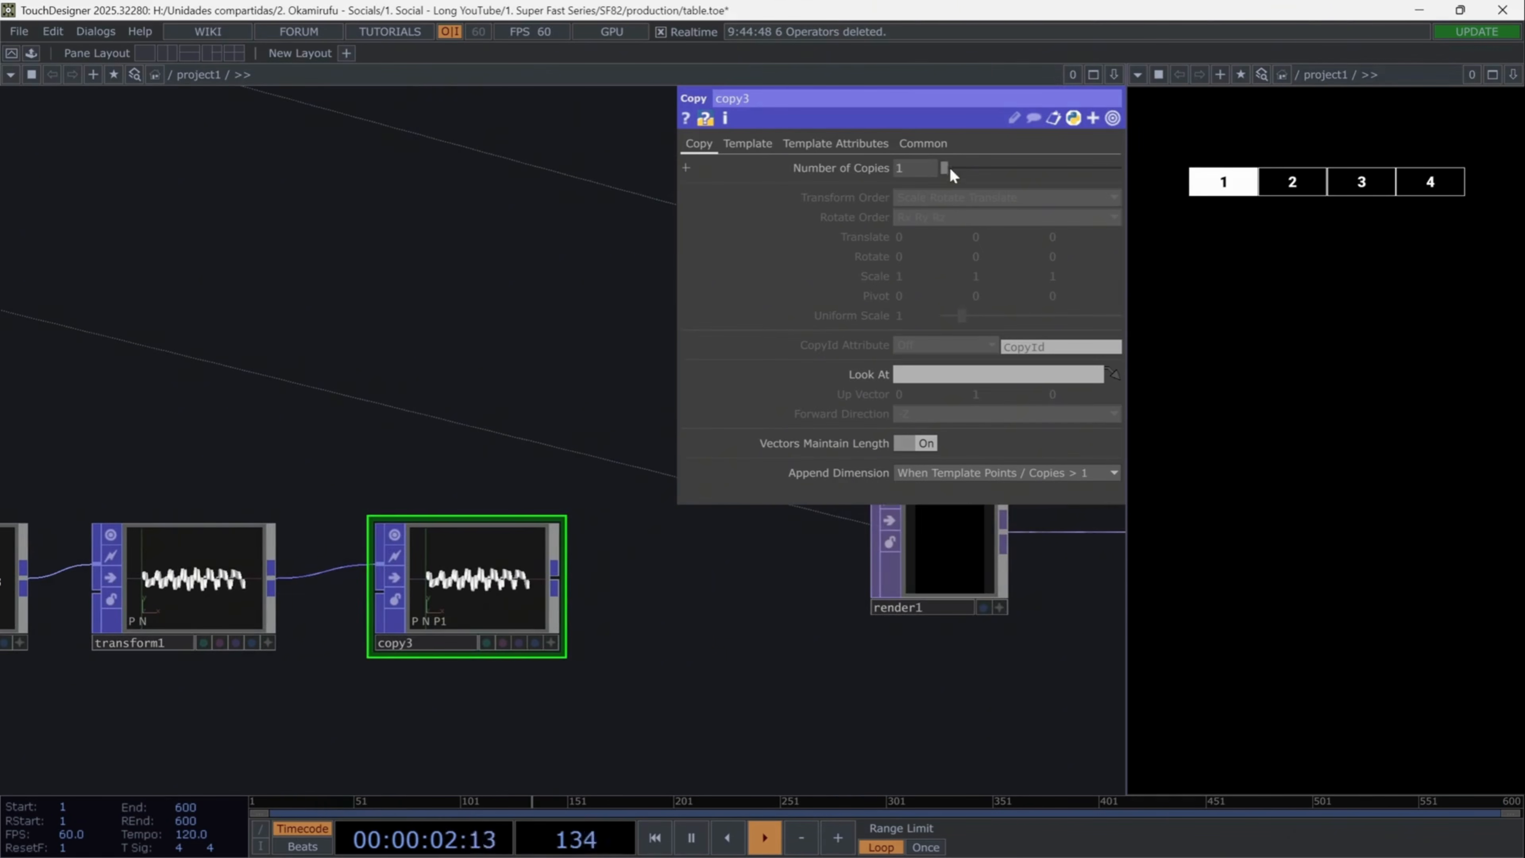
pyautogui.moveTo(944, 168); pyautogui.dragTo(972, 167)
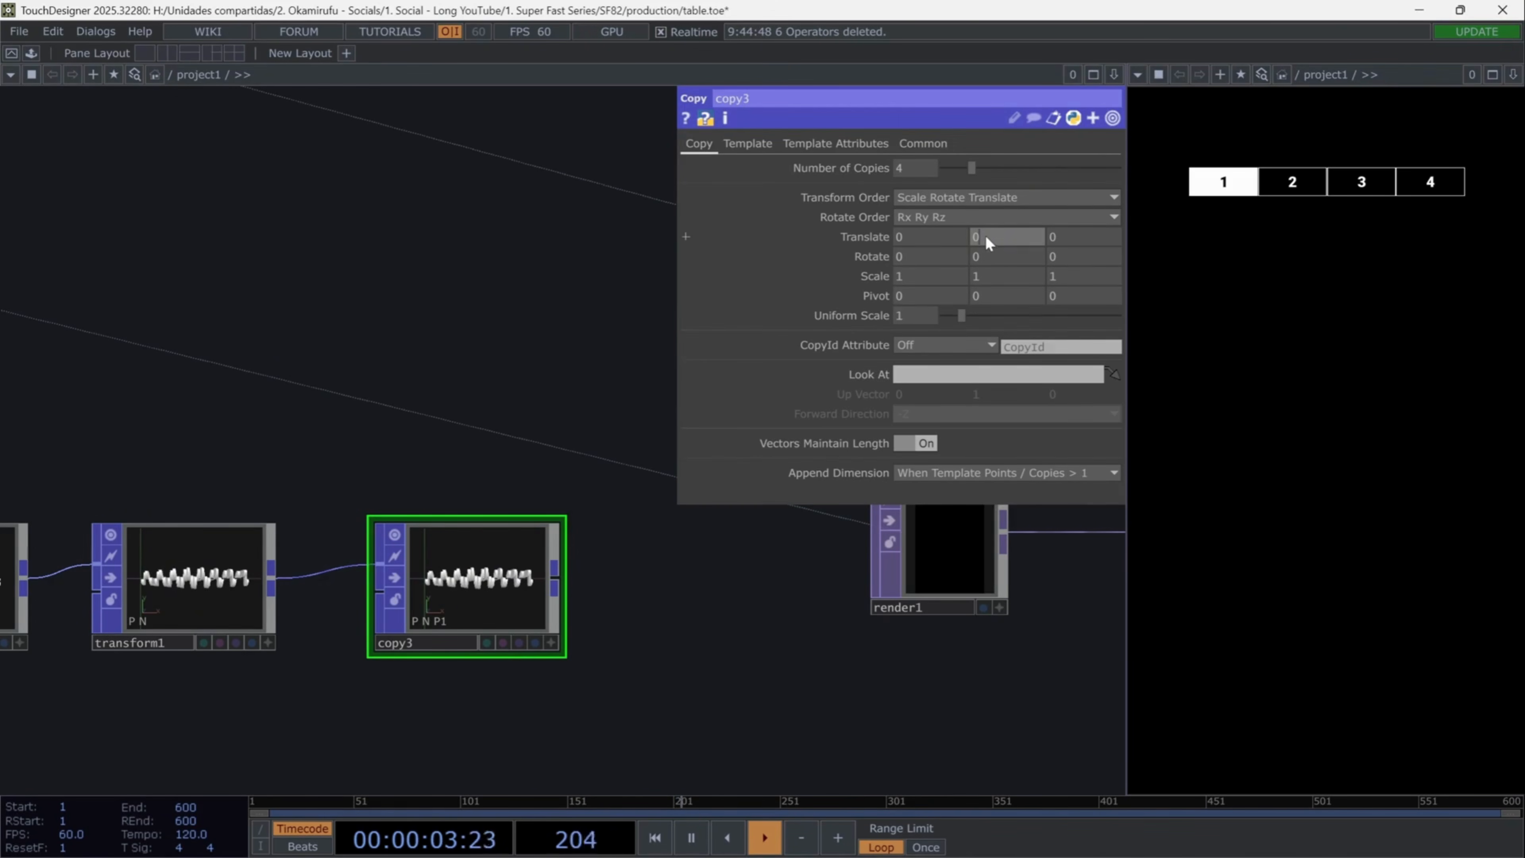
pyautogui.click(987, 237)
pyautogui.write('0.')
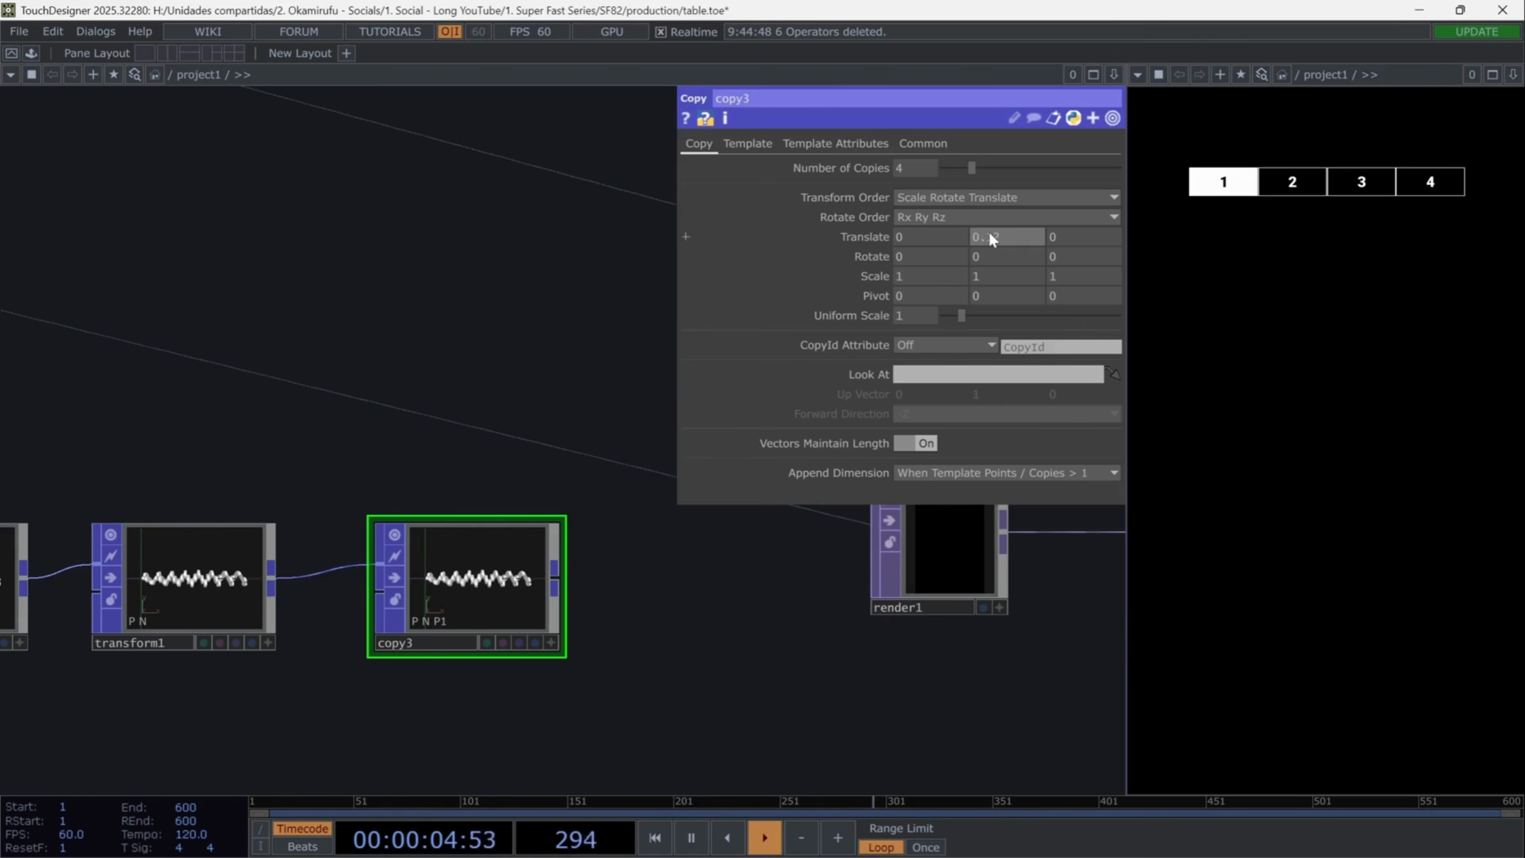
pyautogui.write('12')
pyautogui.press('Return')
pyautogui.click(927, 257)
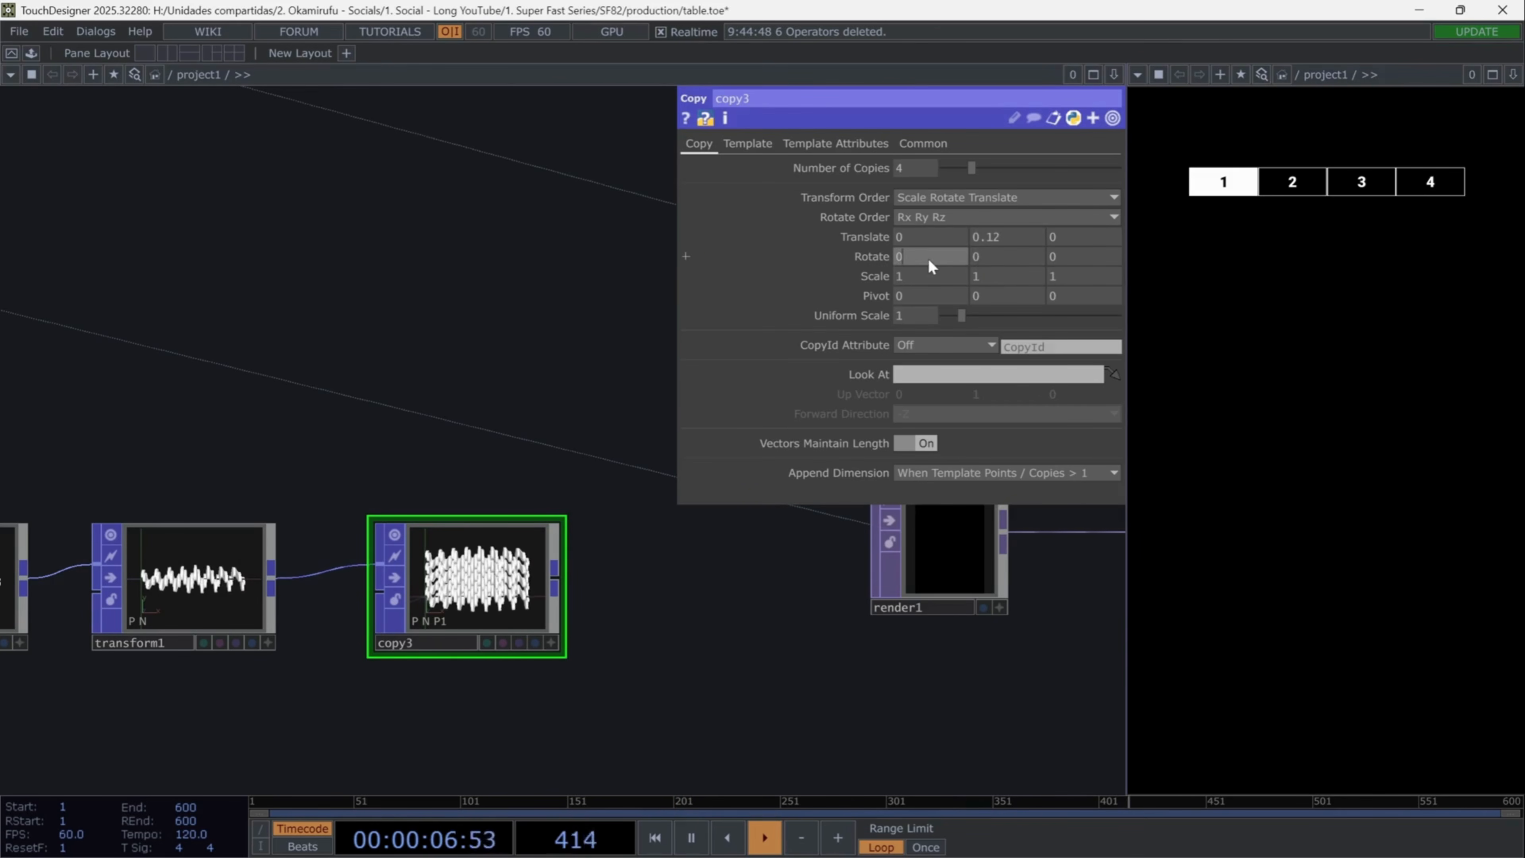
pyautogui.write('10')
pyautogui.press('Return')
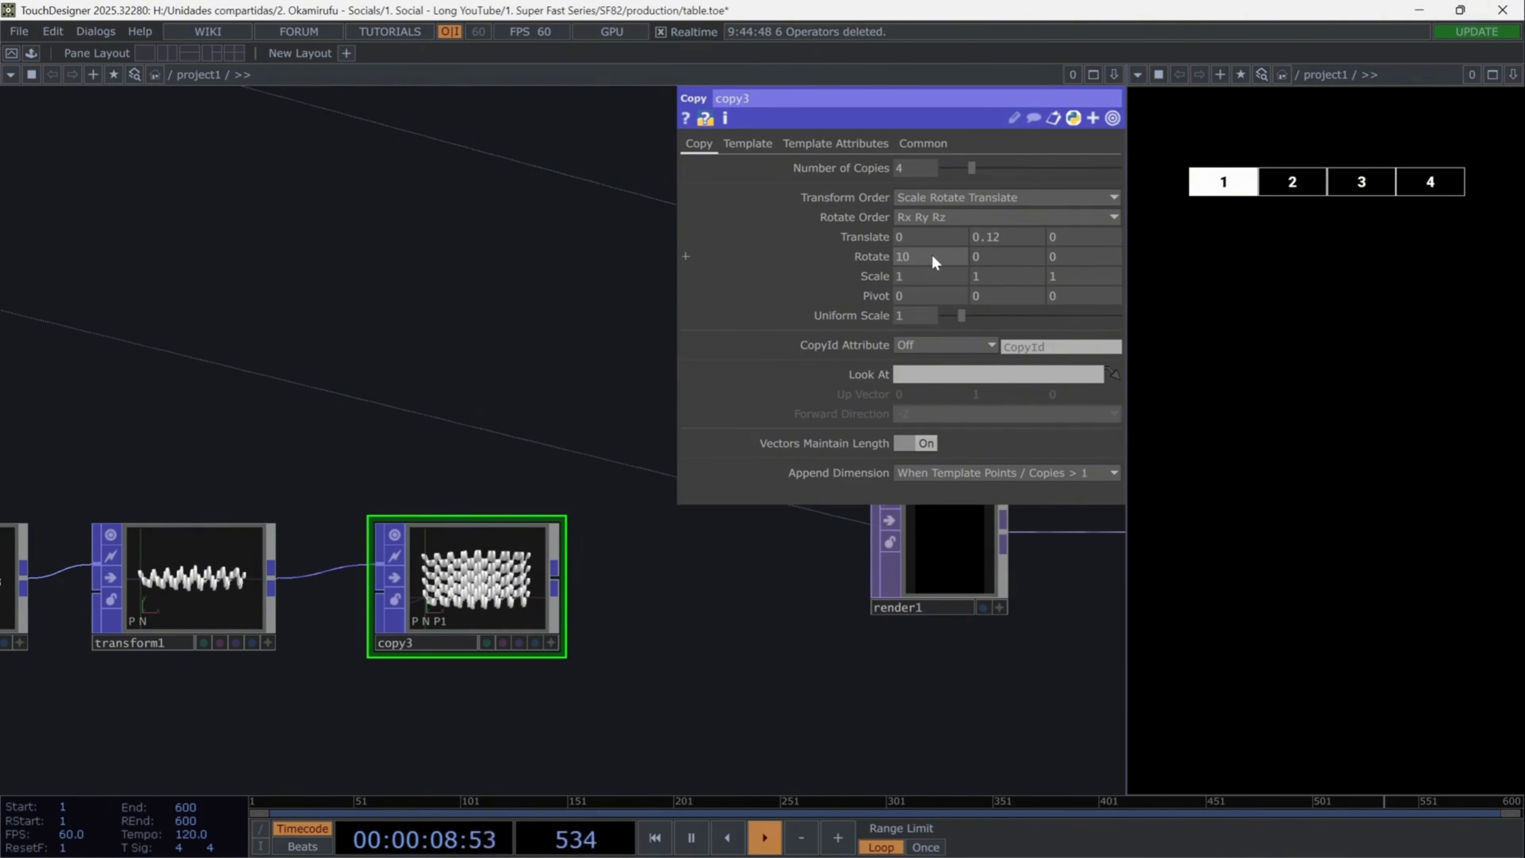
# Step: Add a Select POP below the chain and set copy3 as its source POP
pyautogui.scroll(-2, 650, 668)
pyautogui.scroll(-2, 579, 555)
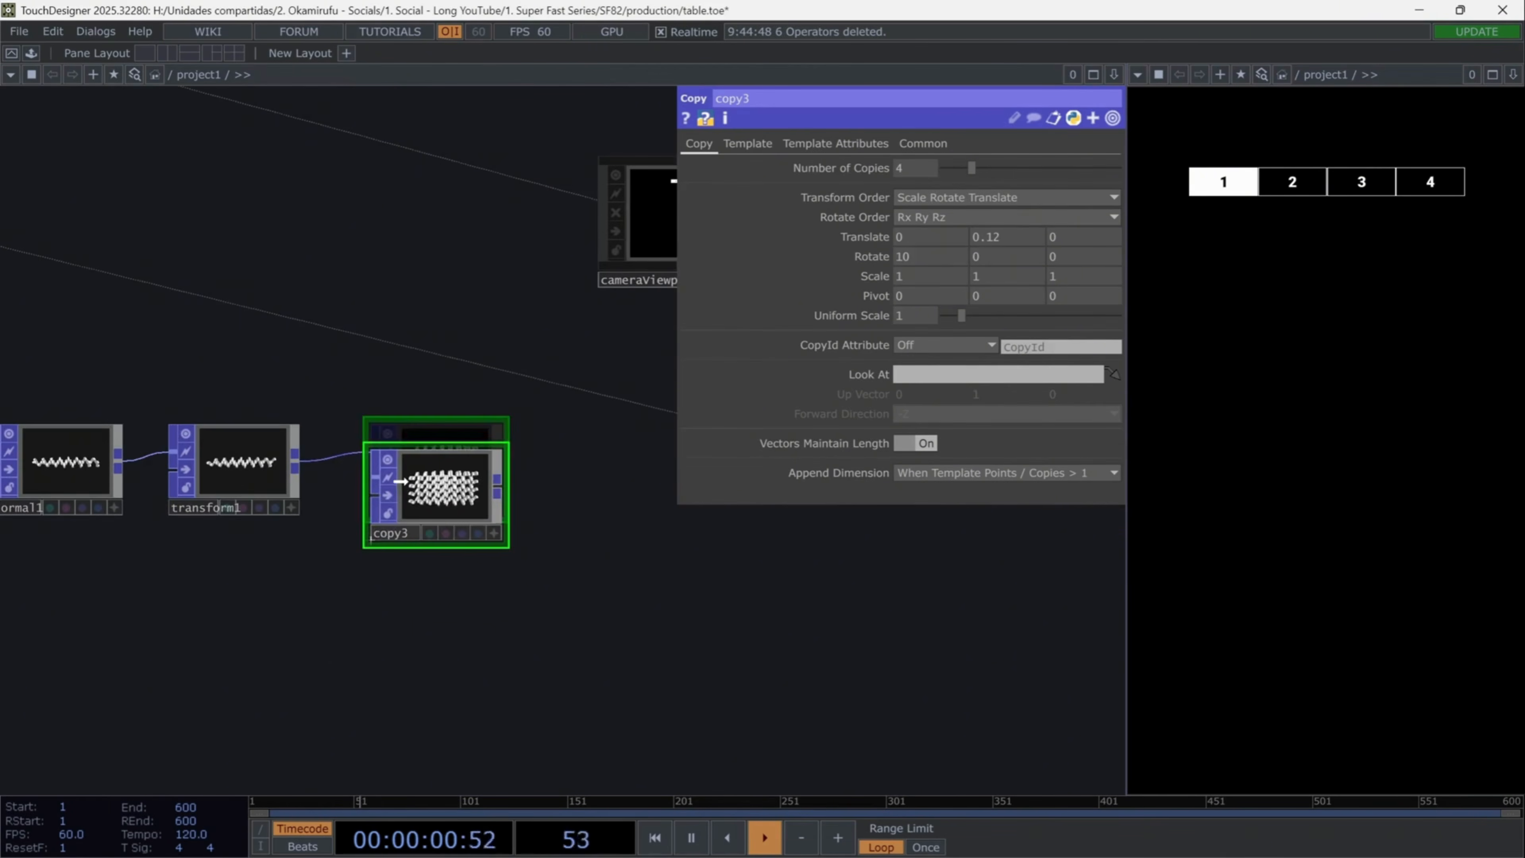
pyautogui.press('Tab')
pyautogui.write('sel')
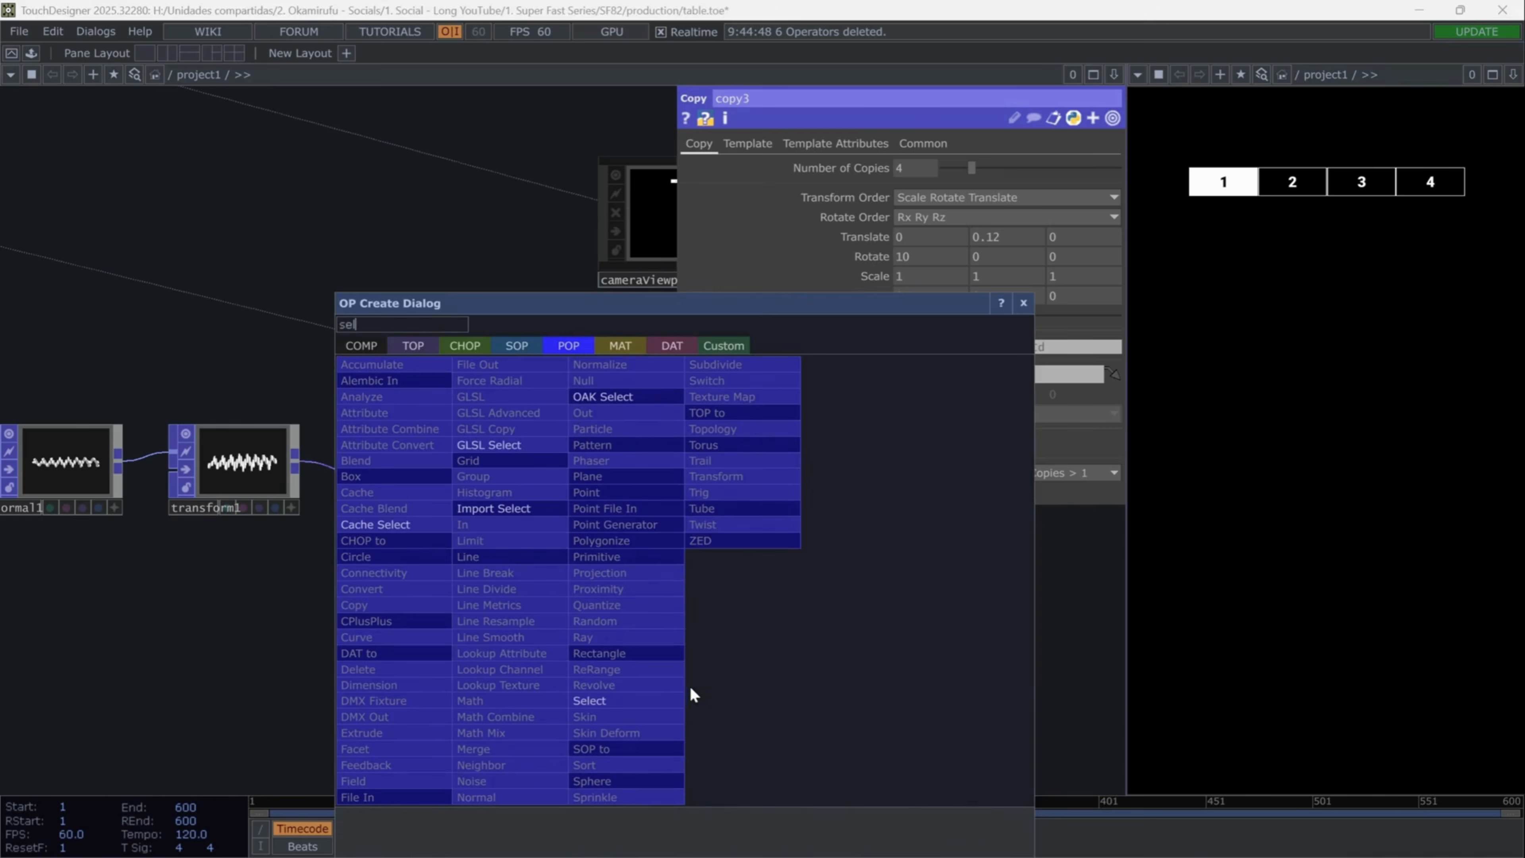
pyautogui.click(616, 697)
pyautogui.click(700, 673)
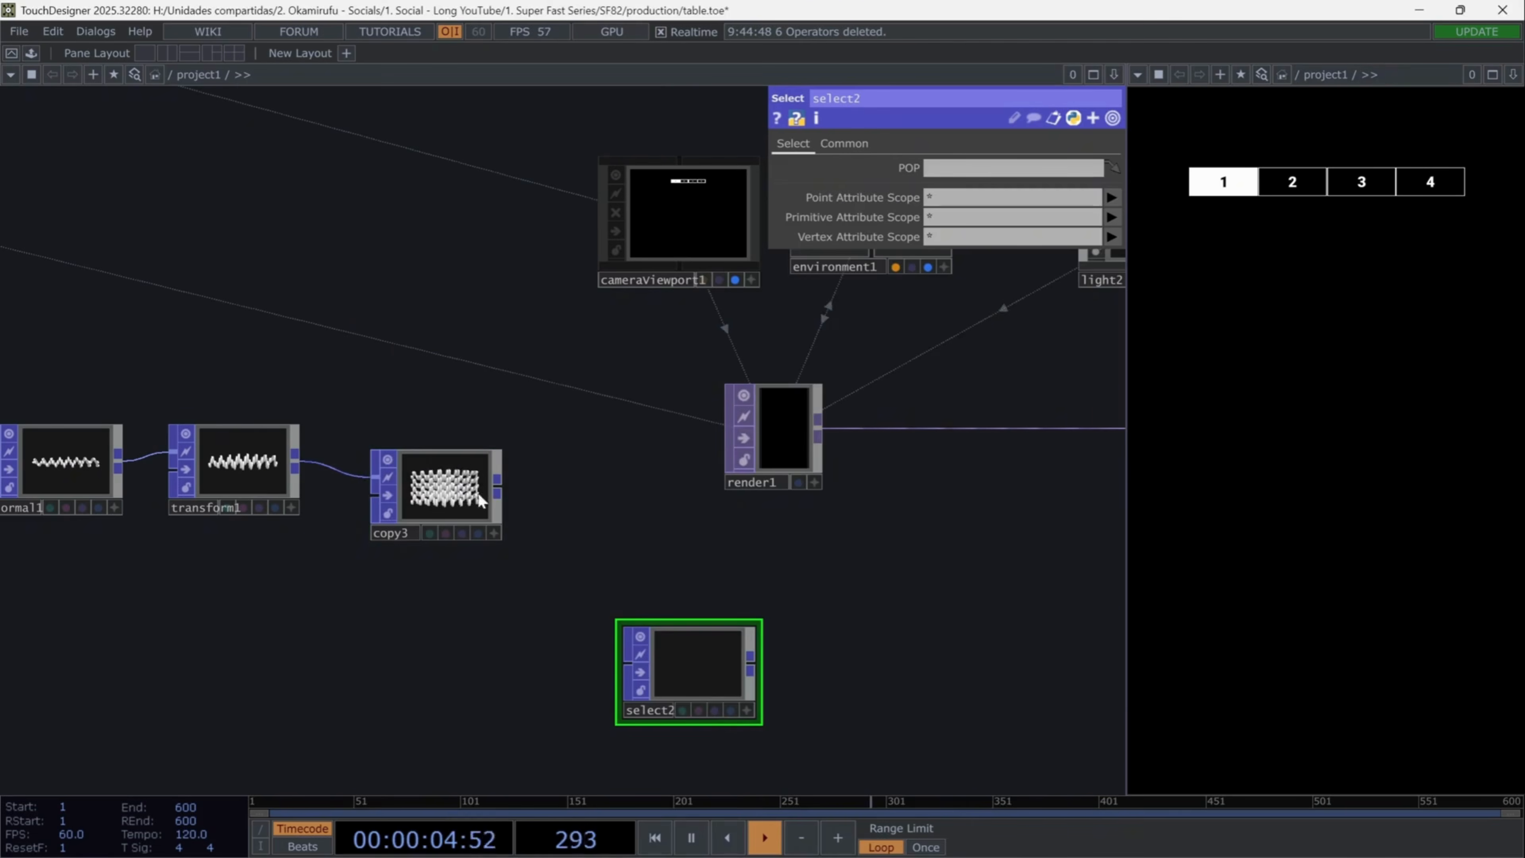
pyautogui.moveTo(478, 491); pyautogui.dragTo(956, 173)
pyautogui.moveTo(902, 650); pyautogui.dragTo(755, 520)
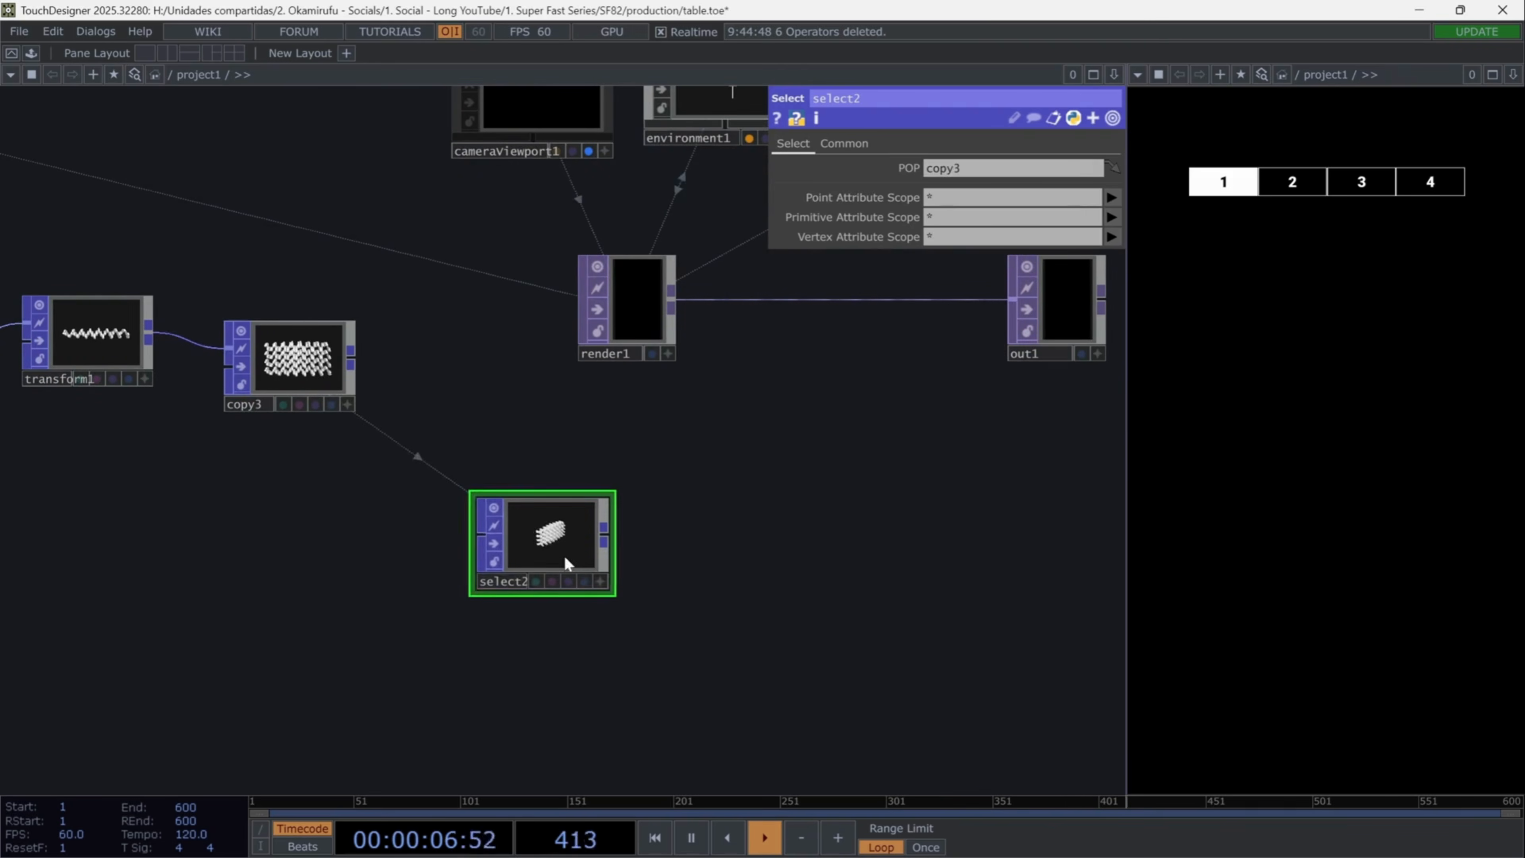
# Step: Append a Texture Map POP to select2 and arrange both nodes below copy3
pyautogui.moveTo(566, 559); pyautogui.dragTo(663, 584)
pyautogui.write('tex')
pyautogui.click(715, 396)
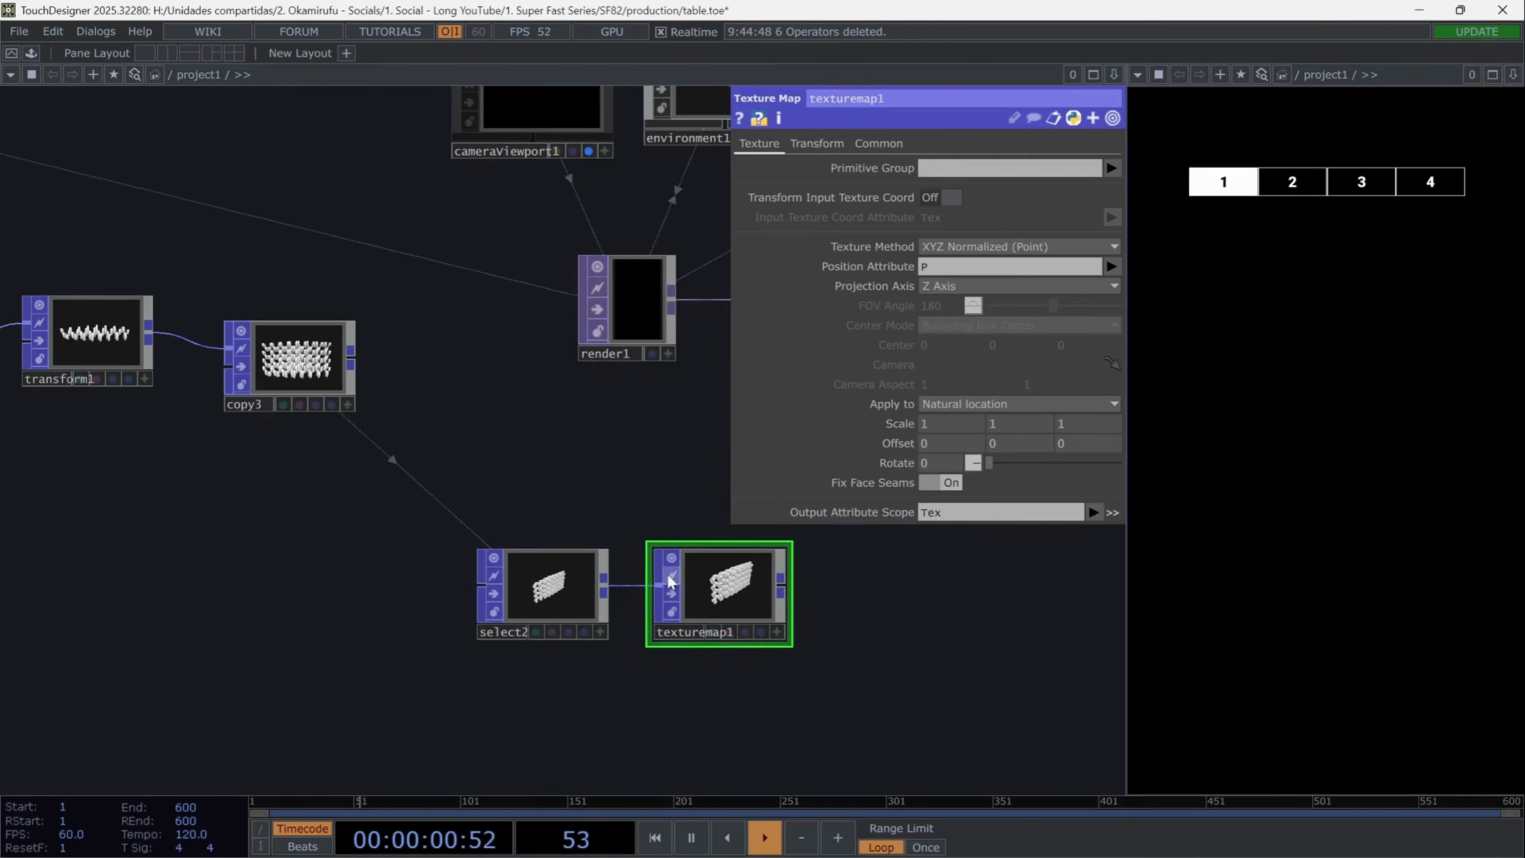
pyautogui.moveTo(561, 586); pyautogui.dragTo(318, 588)
pyautogui.moveTo(732, 582); pyautogui.dragTo(530, 582)
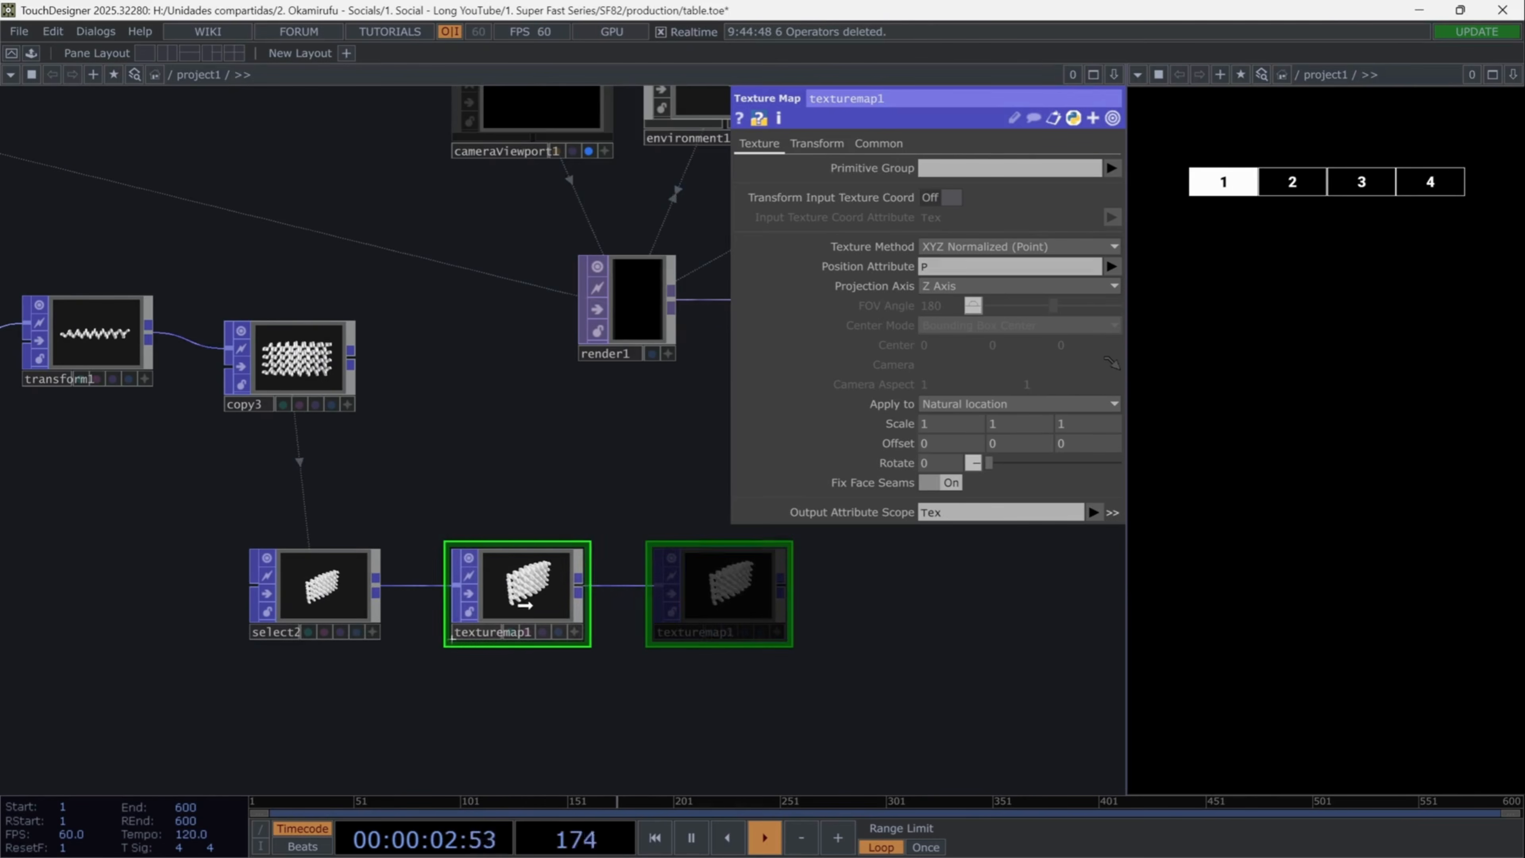
# Step: Set texturemap1's texture method to Cylindrical (Vertex) and its position attribute to N
pyautogui.click(1045, 249)
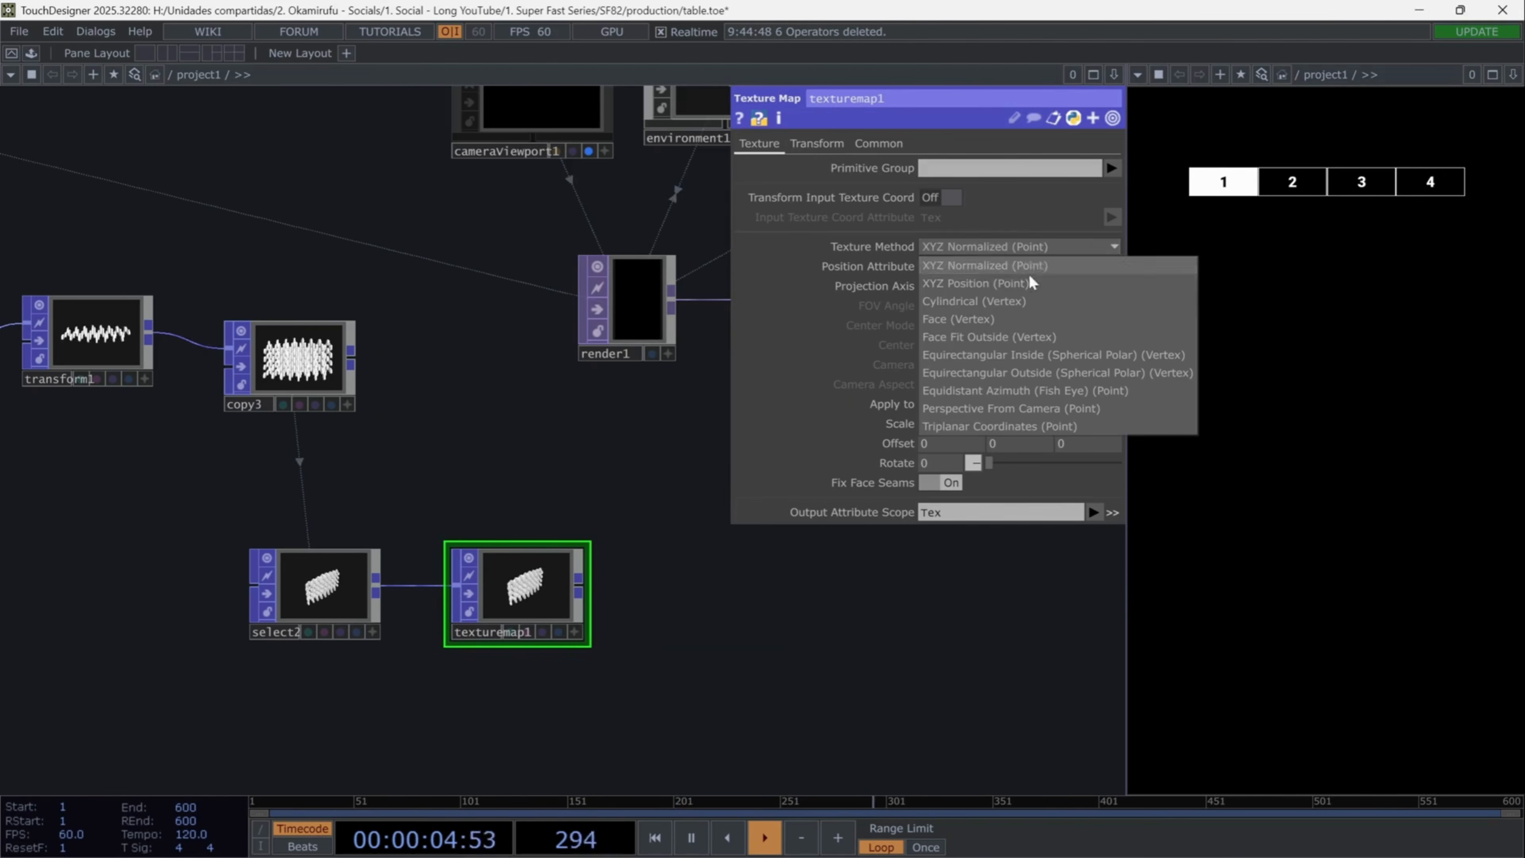
pyautogui.click(1019, 306)
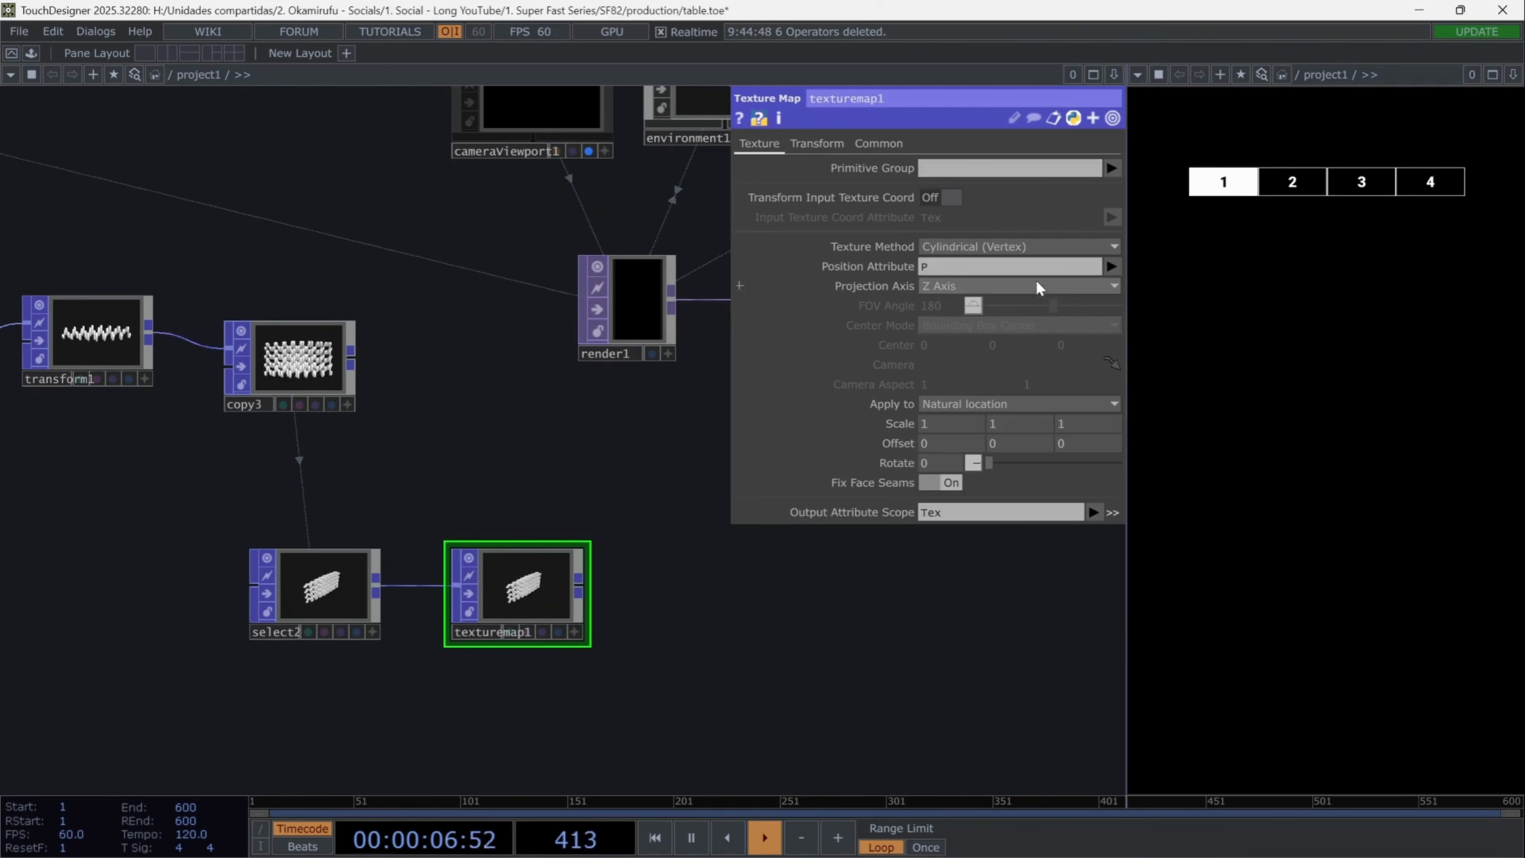
pyautogui.click(1112, 266)
pyautogui.click(1112, 302)
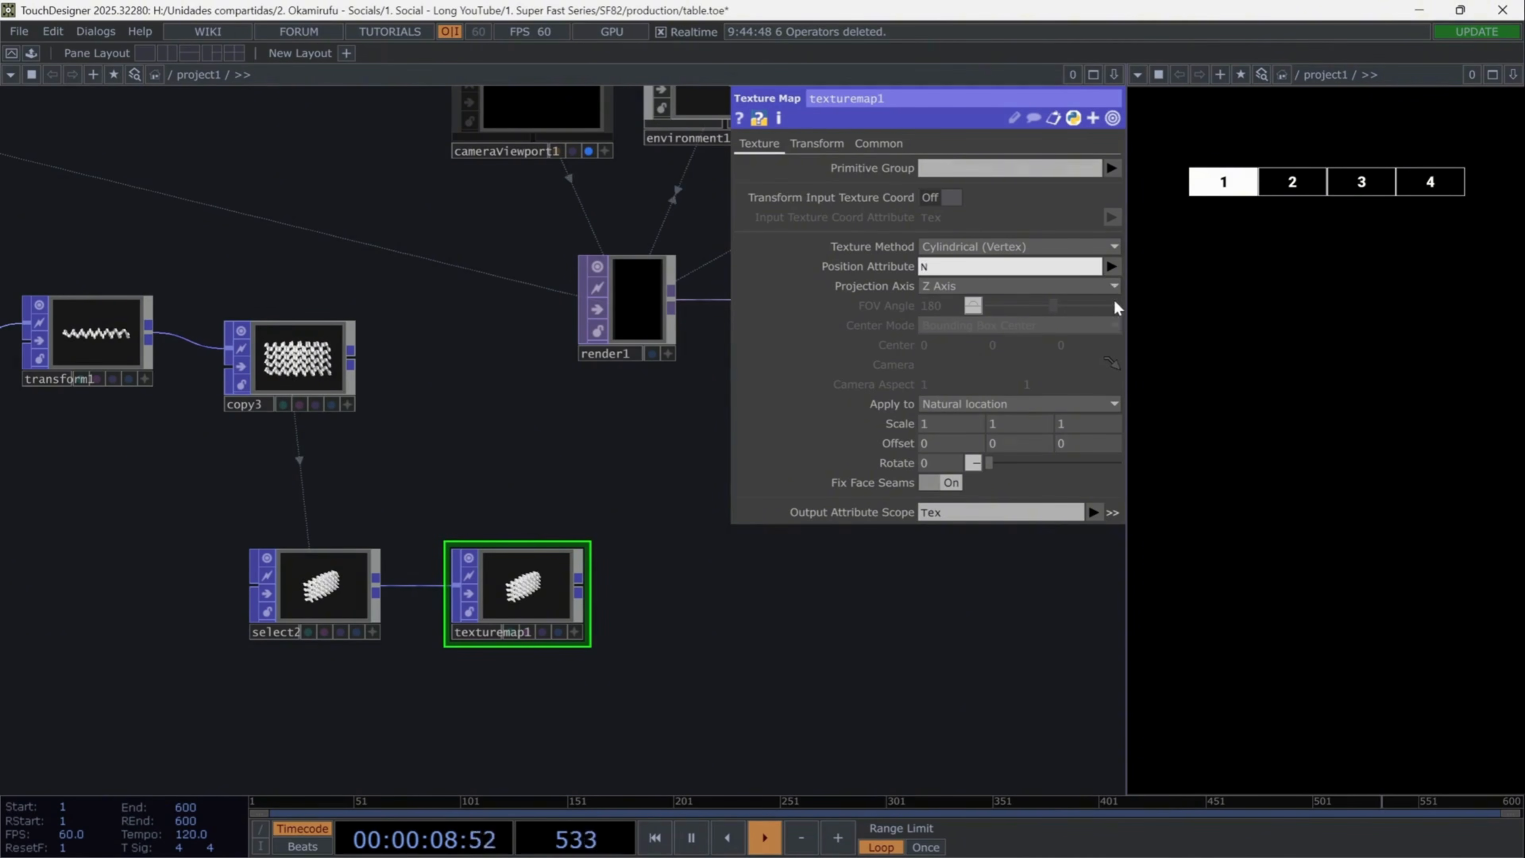
# Step: Append a Geometry COMP to the output of texturemap1
pyautogui.moveTo(691, 637); pyautogui.dragTo(666, 514)
pyautogui.click(563, 483)
pyautogui.press('Tab')
pyautogui.write('geo')
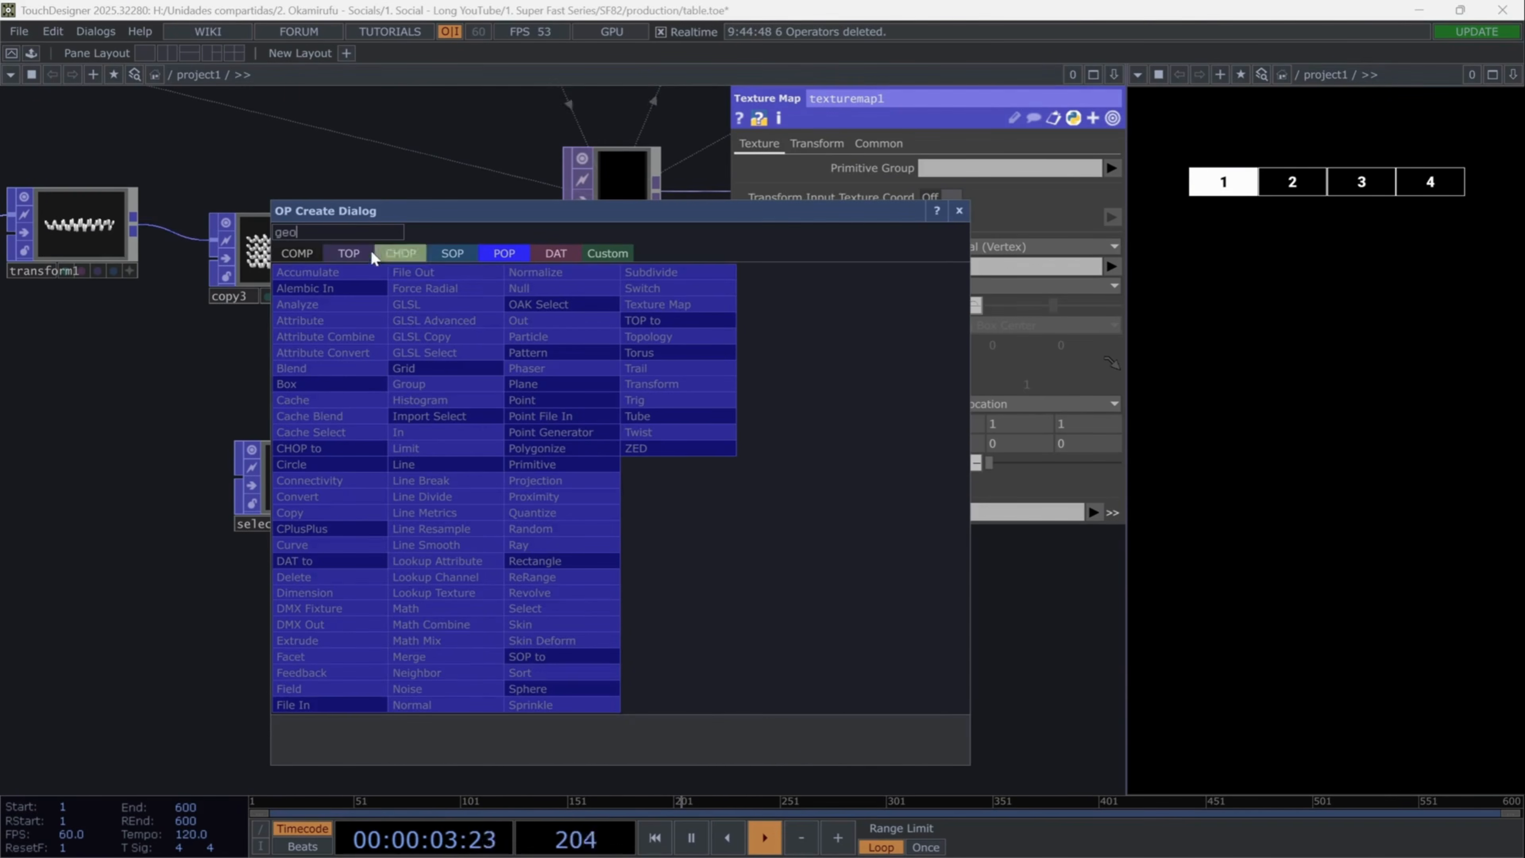
pyautogui.click(309, 255)
pyautogui.click(316, 416)
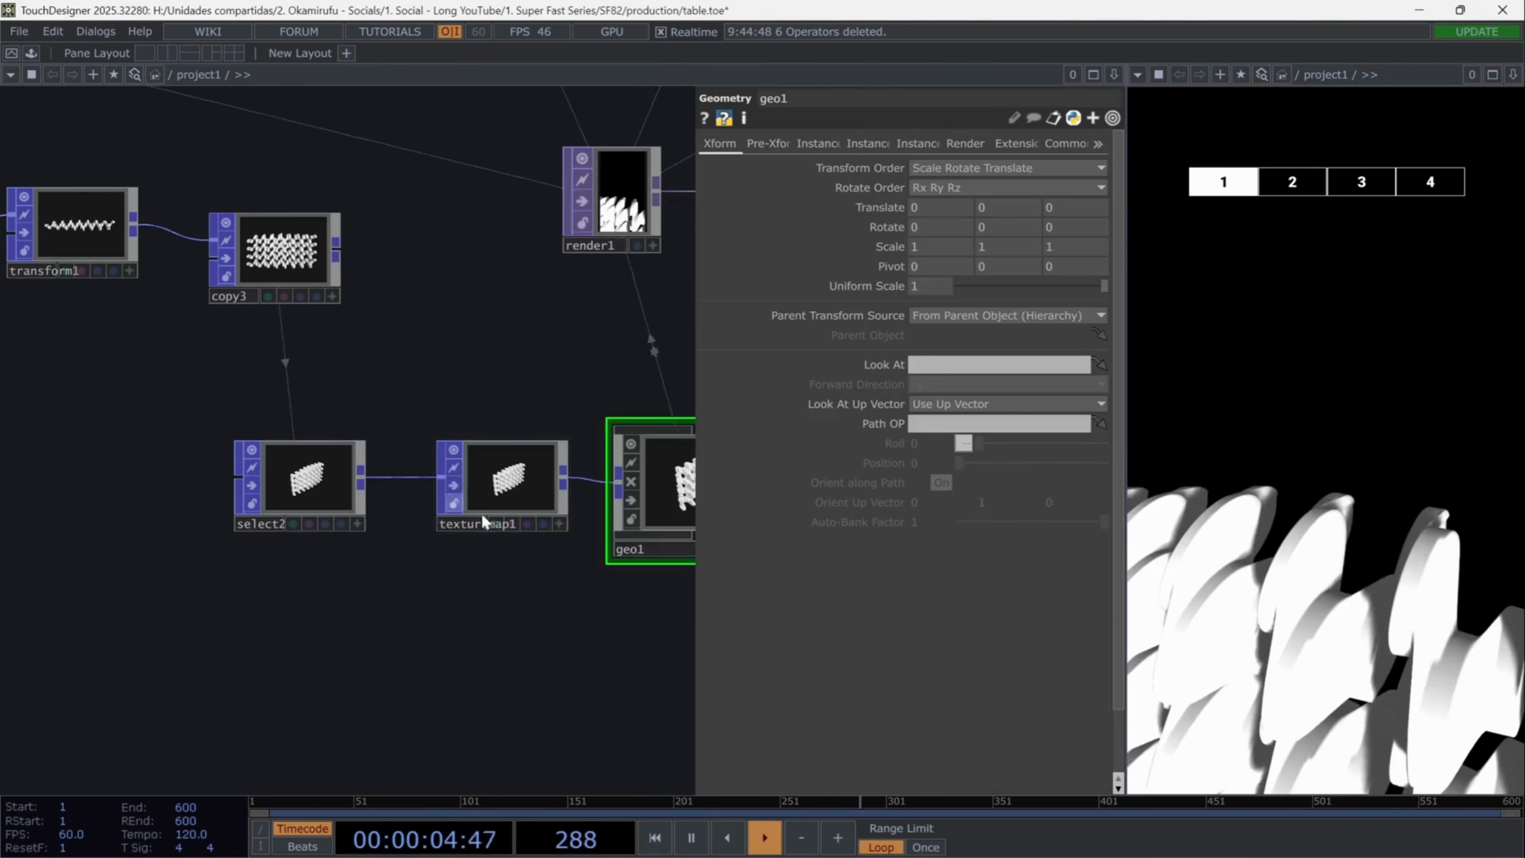
# Step: Set geo1's Y translate to 0.2 and its scale to 1.5 on all three axes
pyautogui.moveTo(403, 621); pyautogui.dragTo(13, 570)
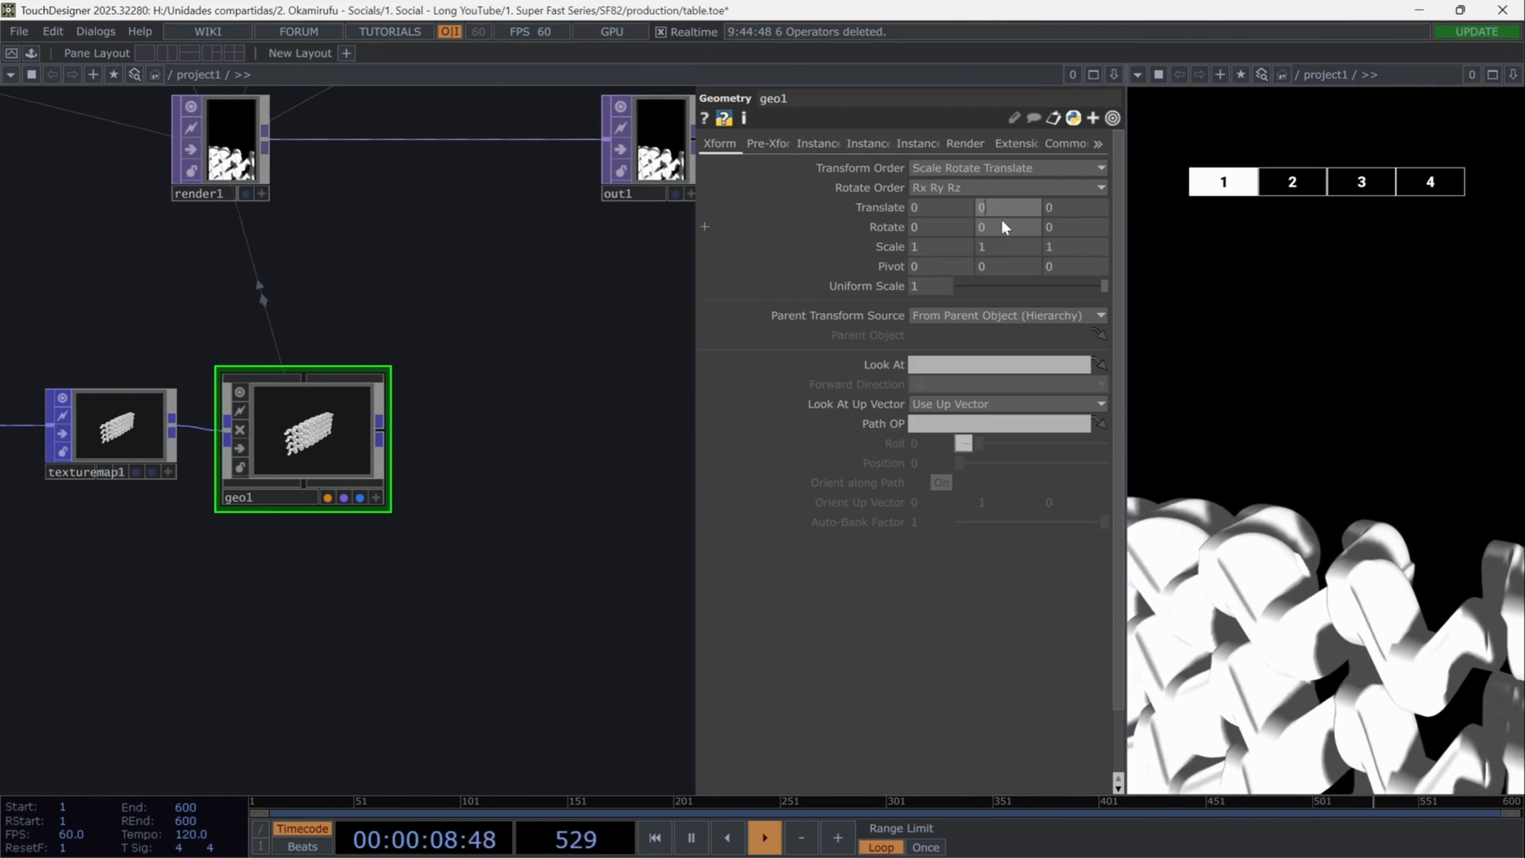
pyautogui.write('0.2')
pyautogui.press('Return')
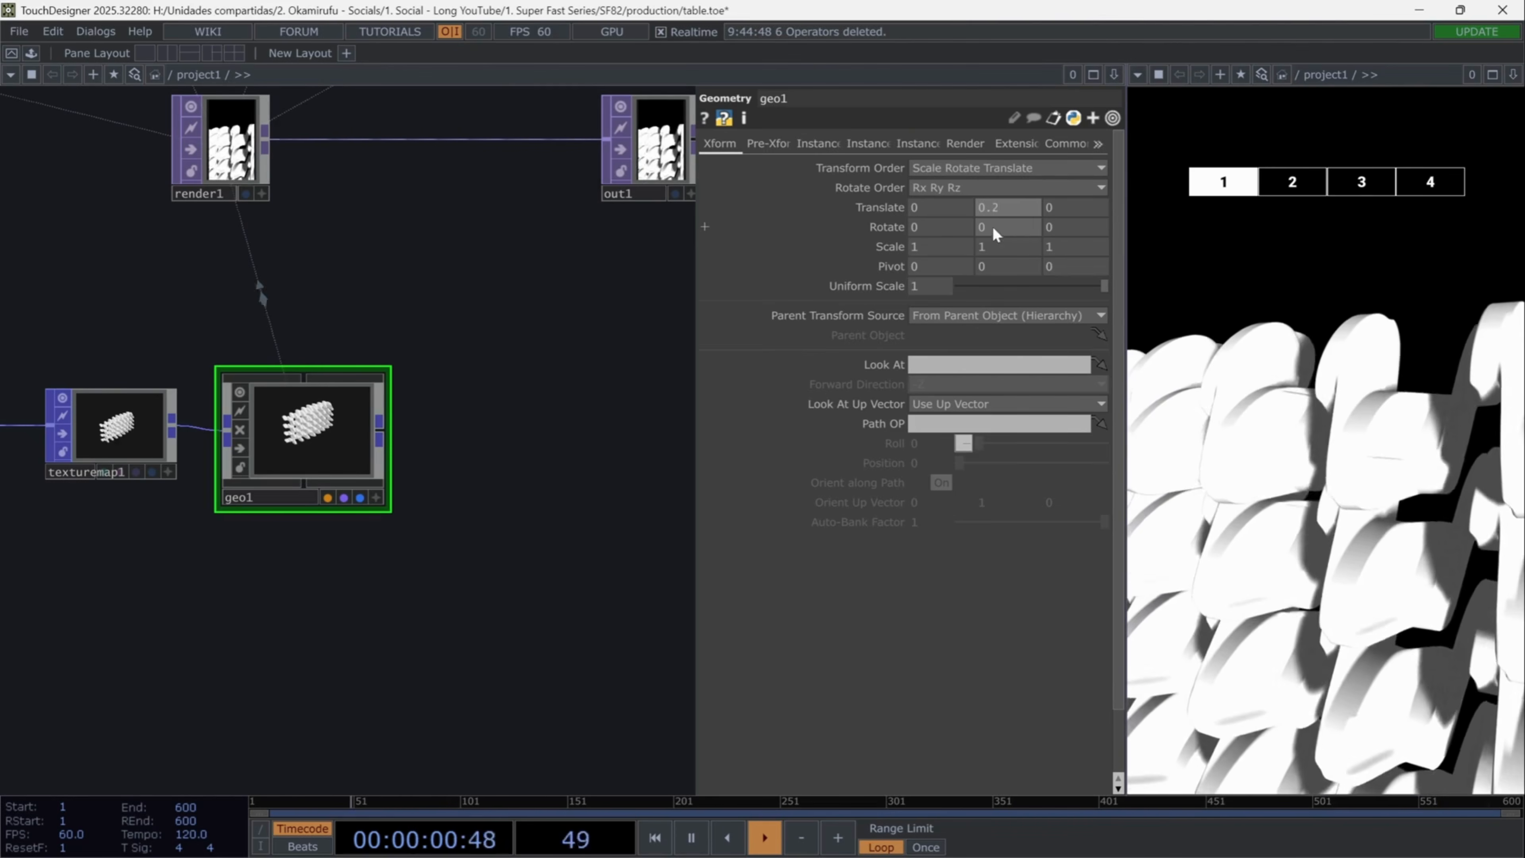
pyautogui.click(953, 249)
pyautogui.write('.5')
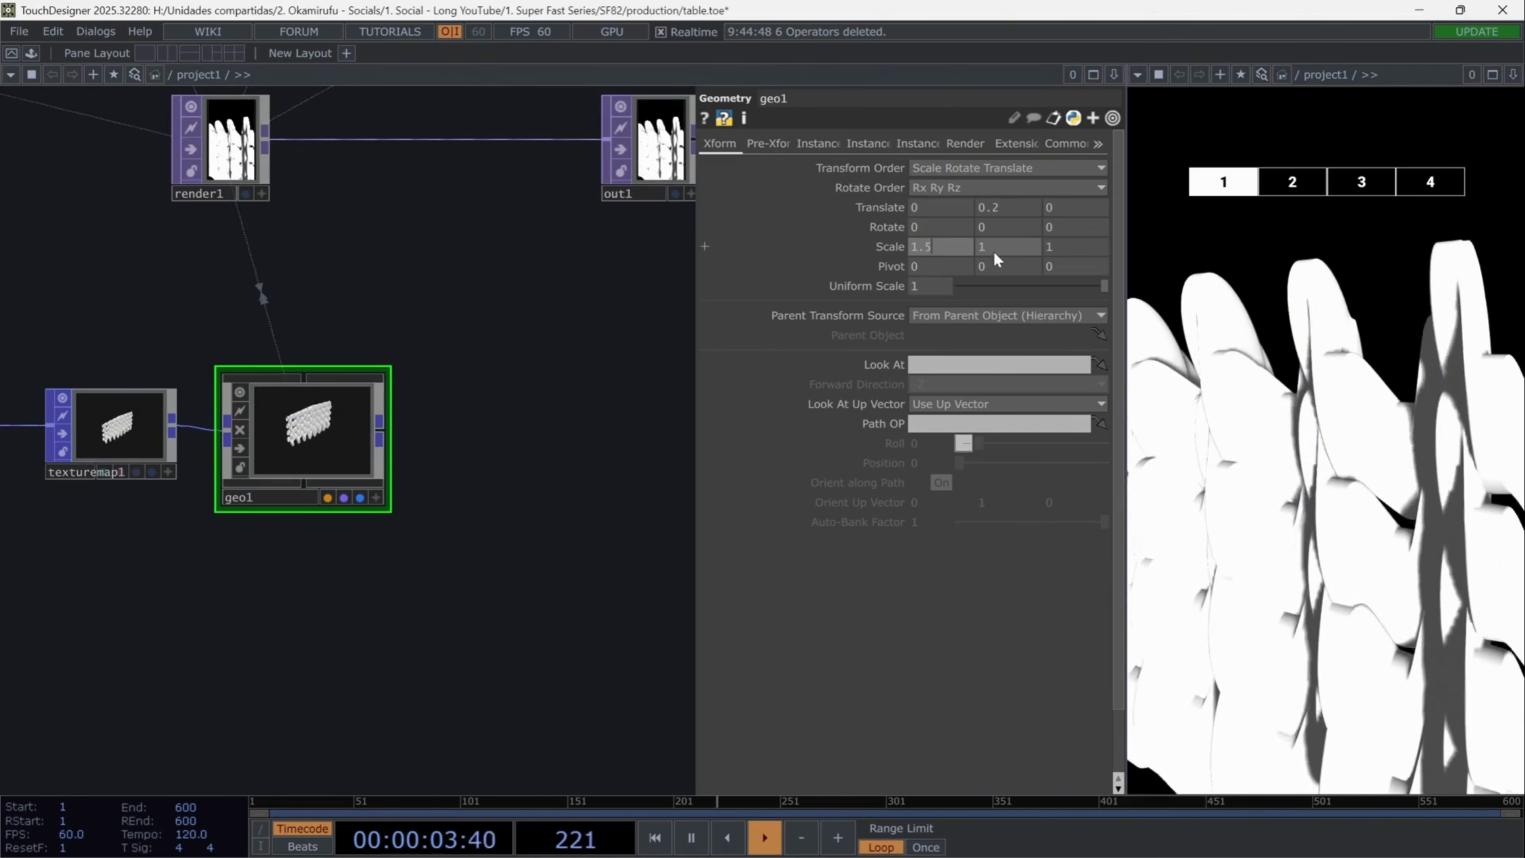
pyautogui.click(993, 250)
pyautogui.write('.5')
pyautogui.click(1070, 245)
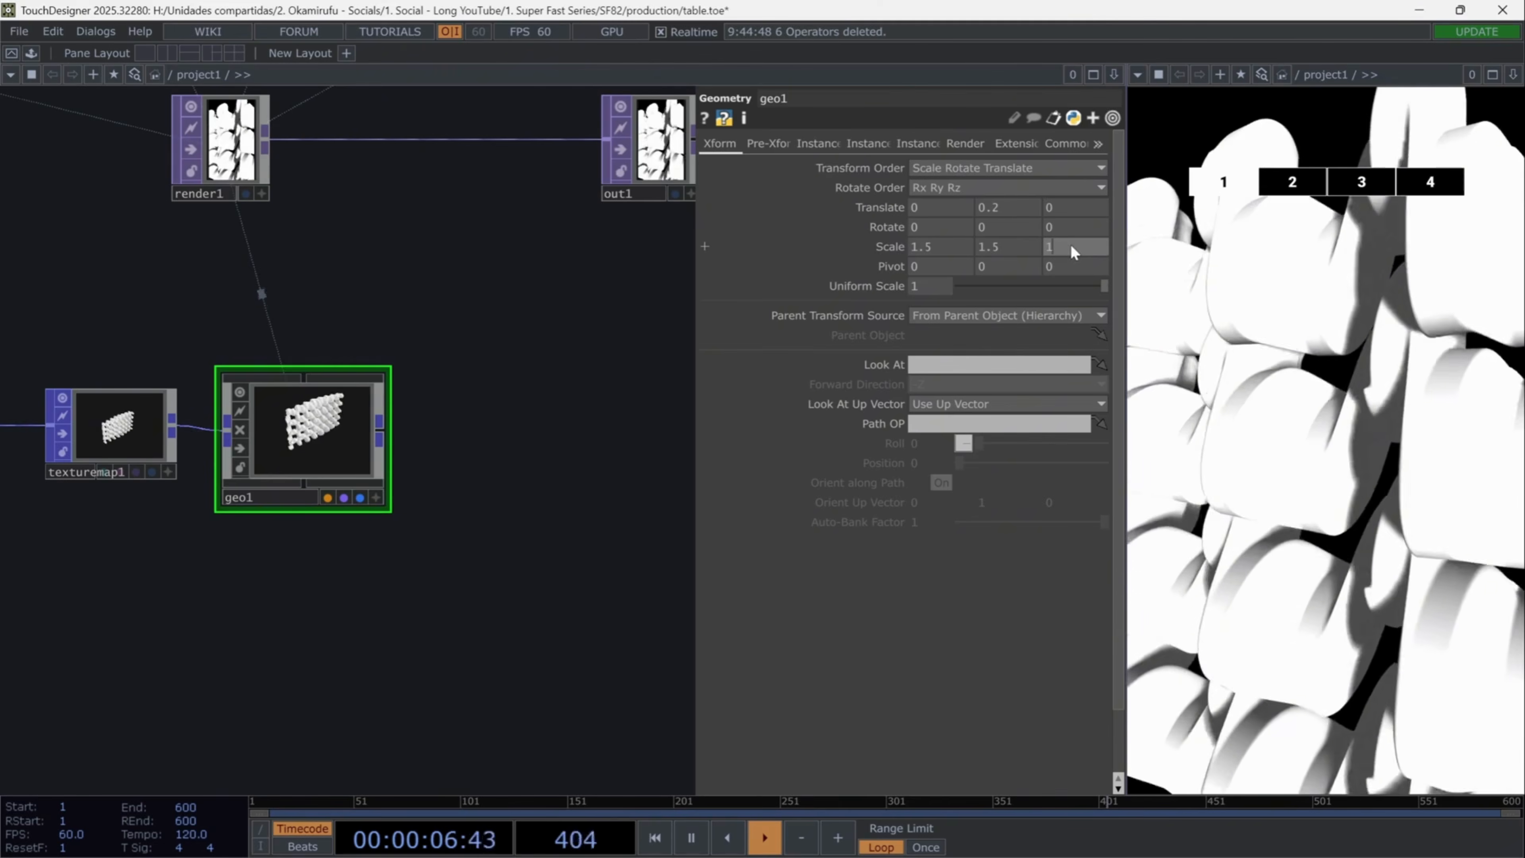
pyautogui.write('.5')
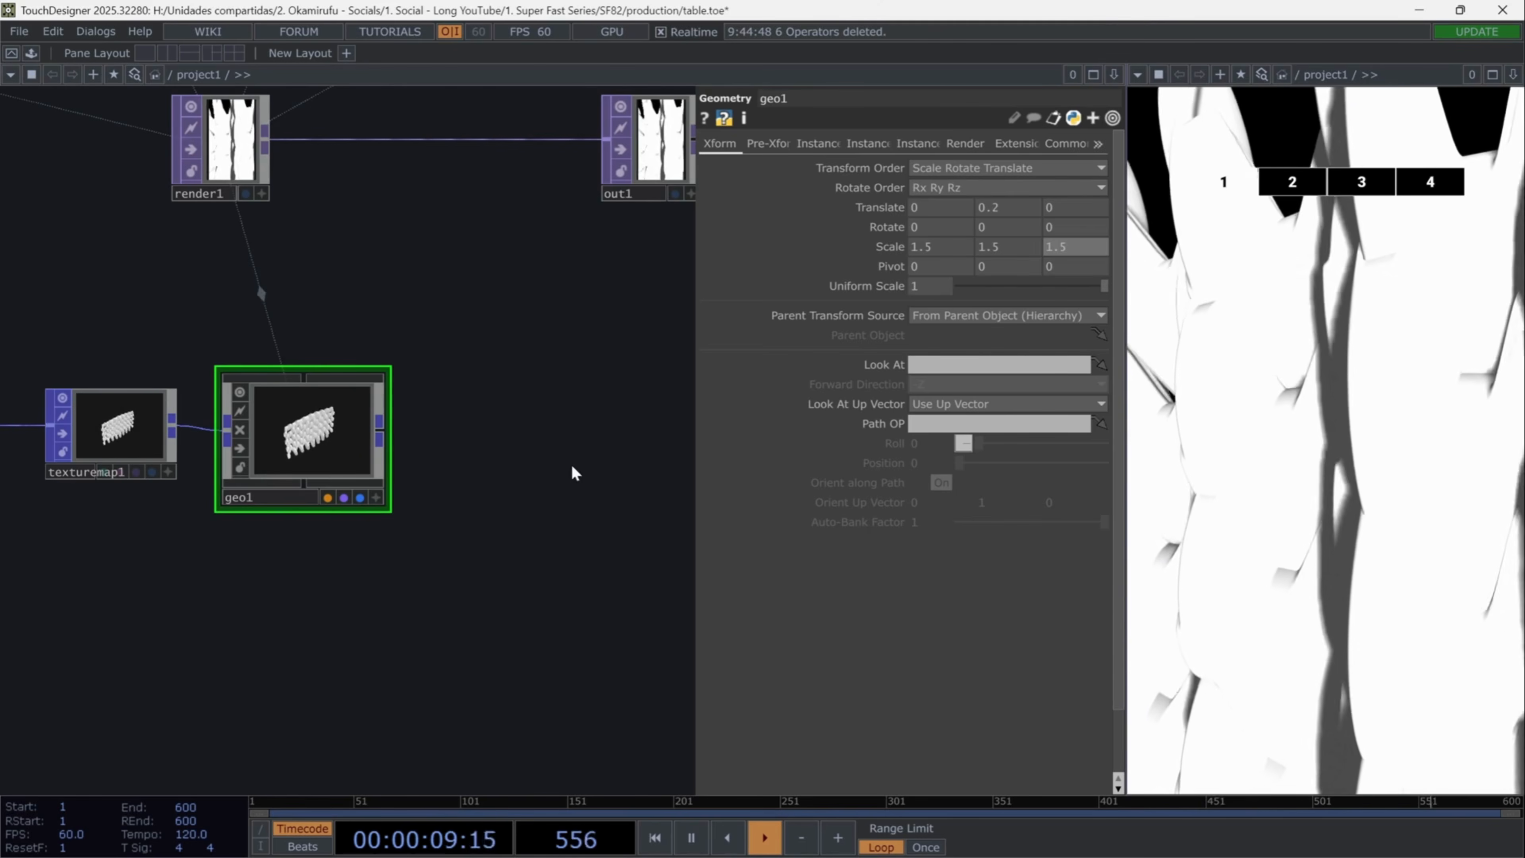
# Step: Add a PBR material below geo1
pyautogui.press('Tab')
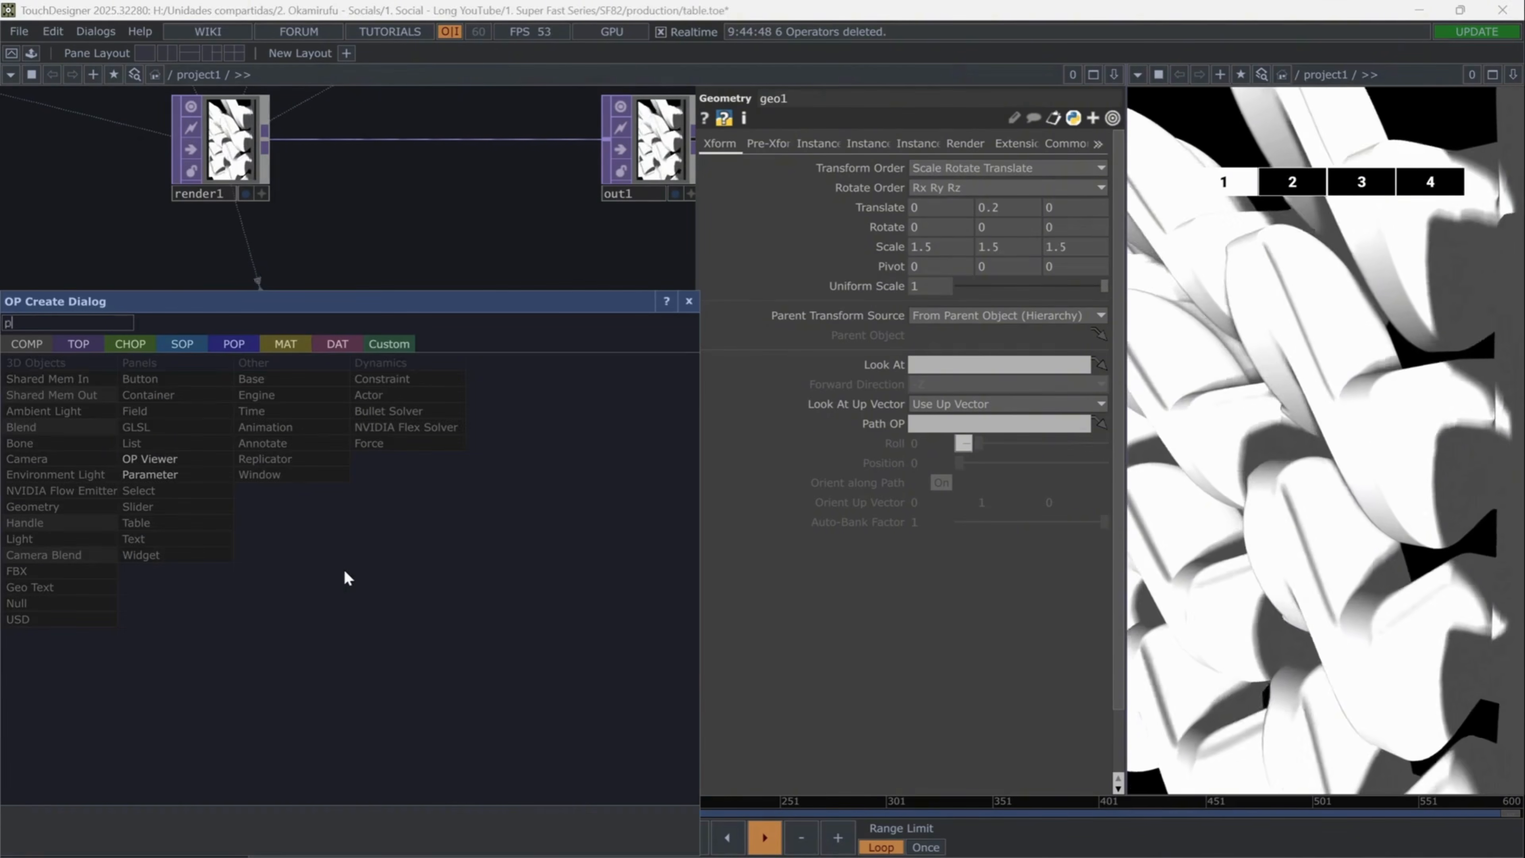
pyautogui.click(286, 345)
pyautogui.write('pb')
pyautogui.press('Return')
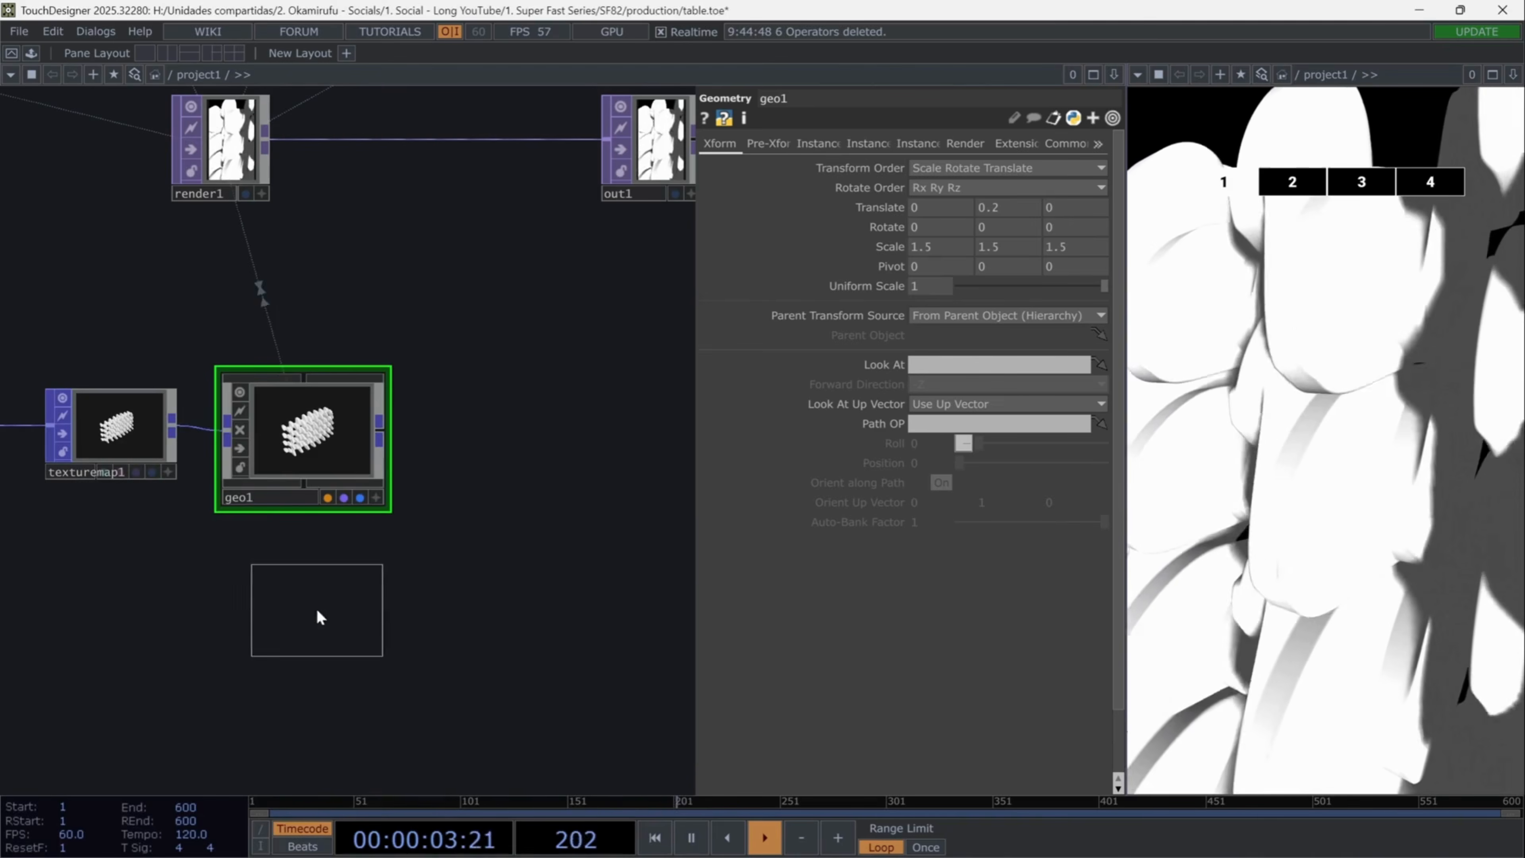
pyautogui.click(285, 612)
# Step: Set pbr1's metallic to 0.27, roughness to 0.061 and ambient occlusion to 2
pyautogui.write('0.27')
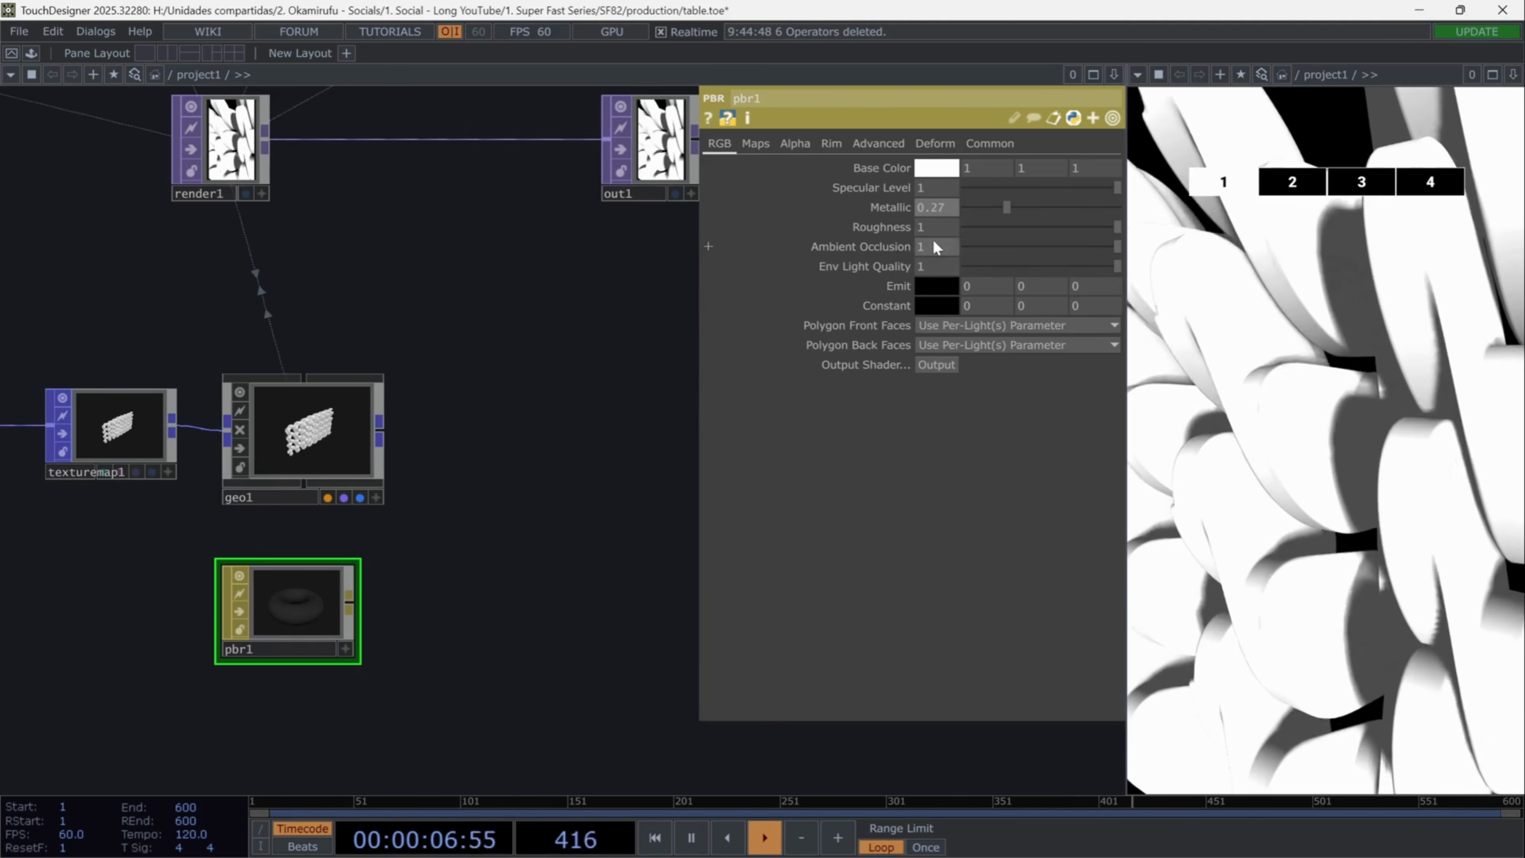
pyautogui.press('Tab')
pyautogui.write('0')
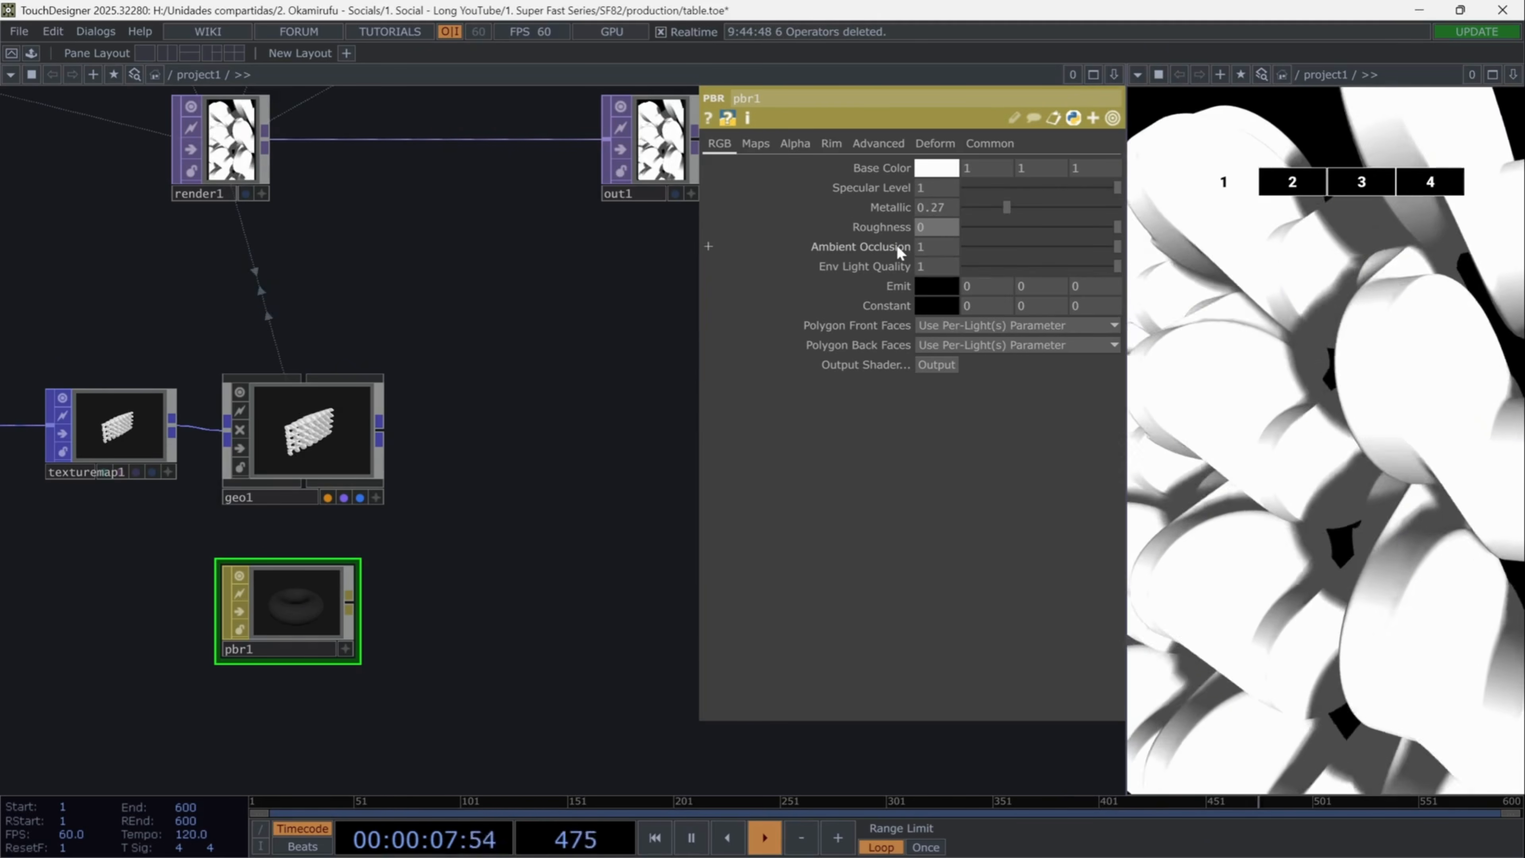
pyautogui.write('.061')
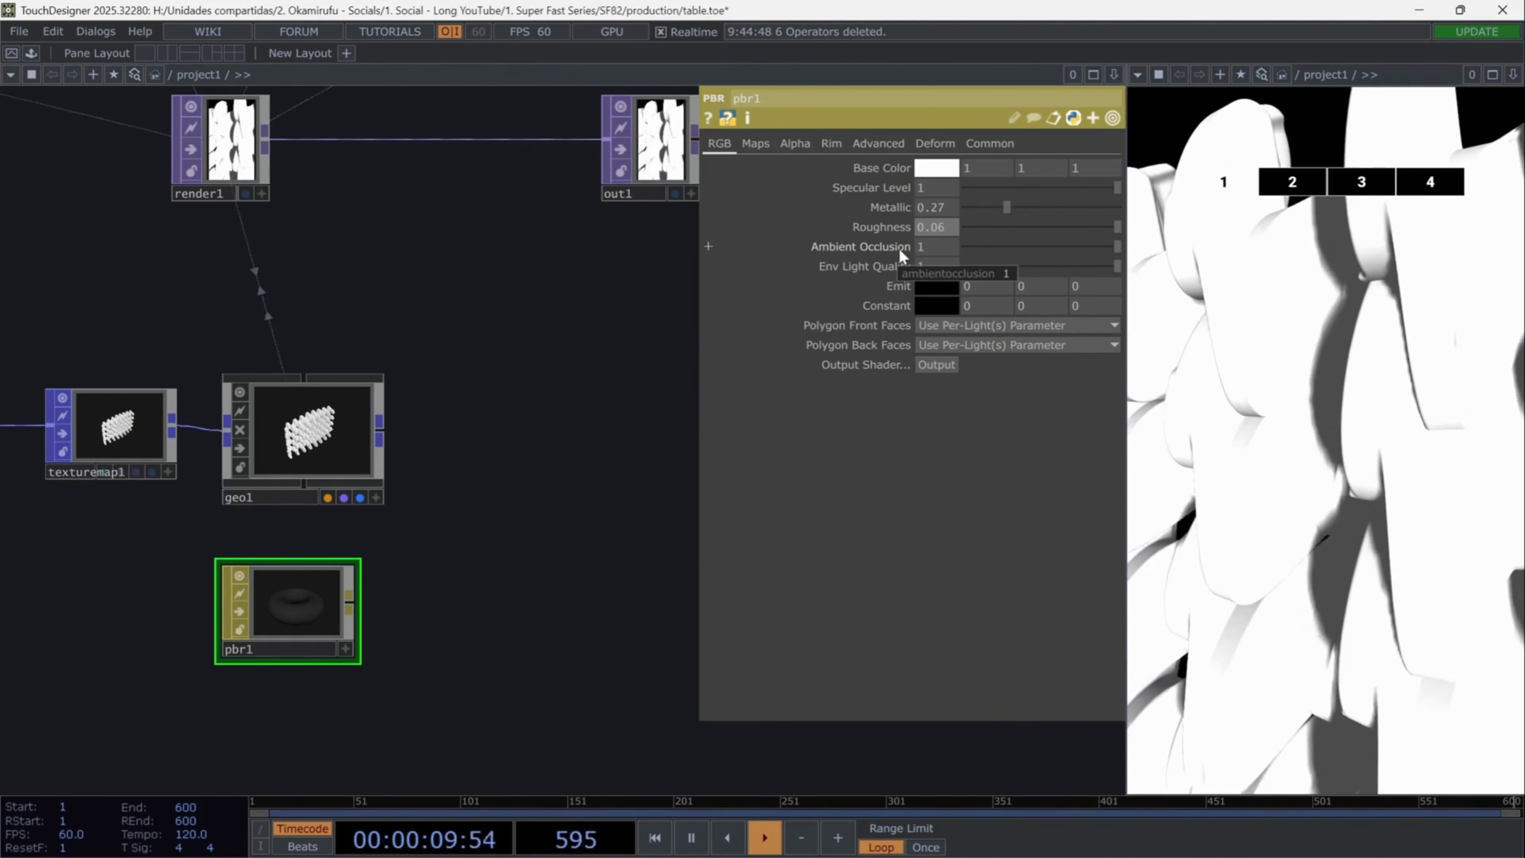
pyautogui.press('Return')
pyautogui.click(926, 249)
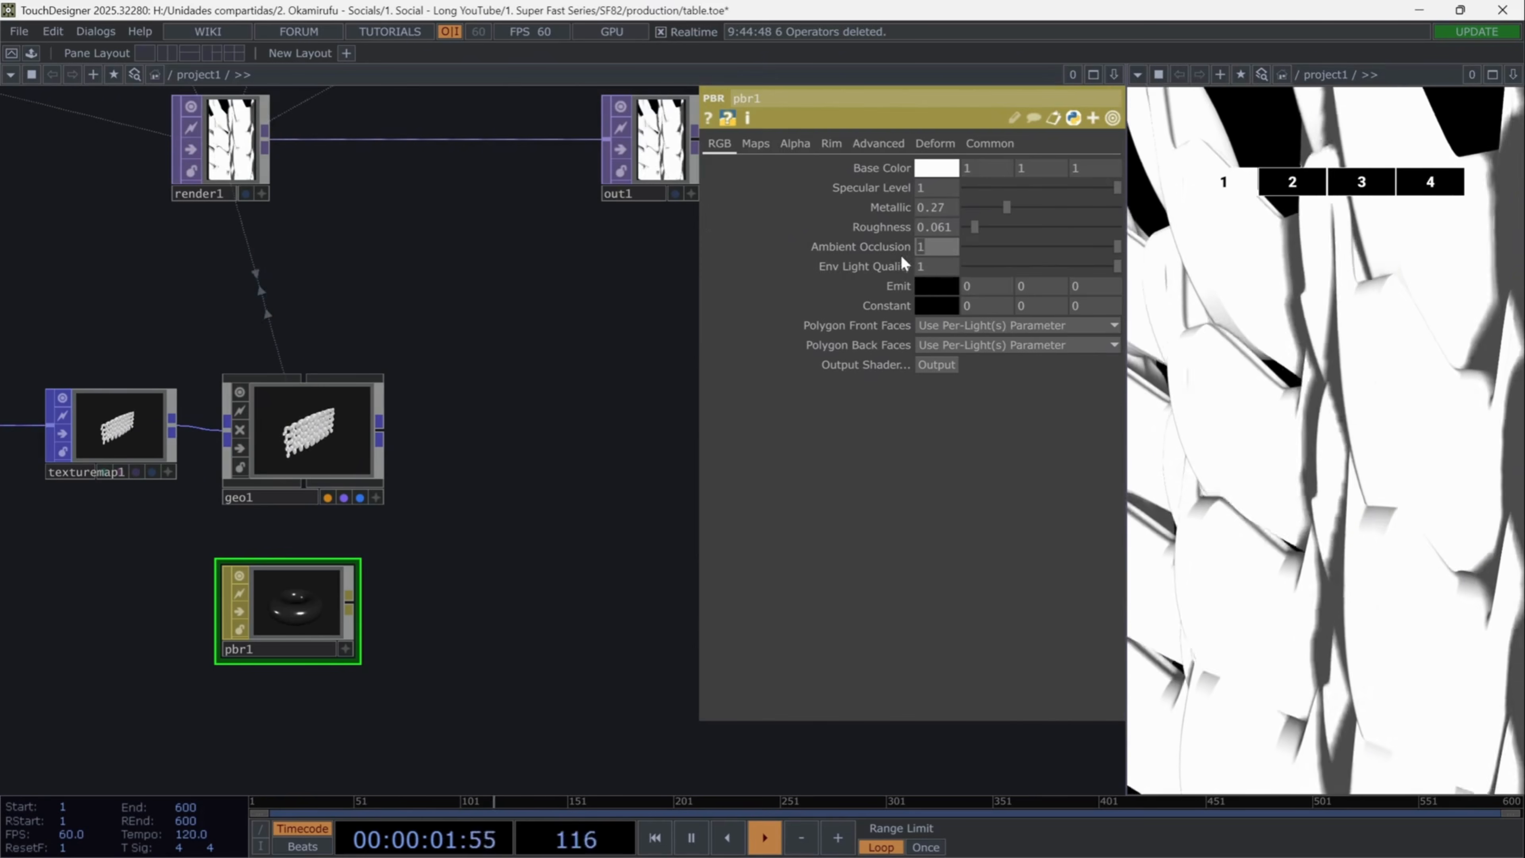
pyautogui.write('2')
pyautogui.press('Return')
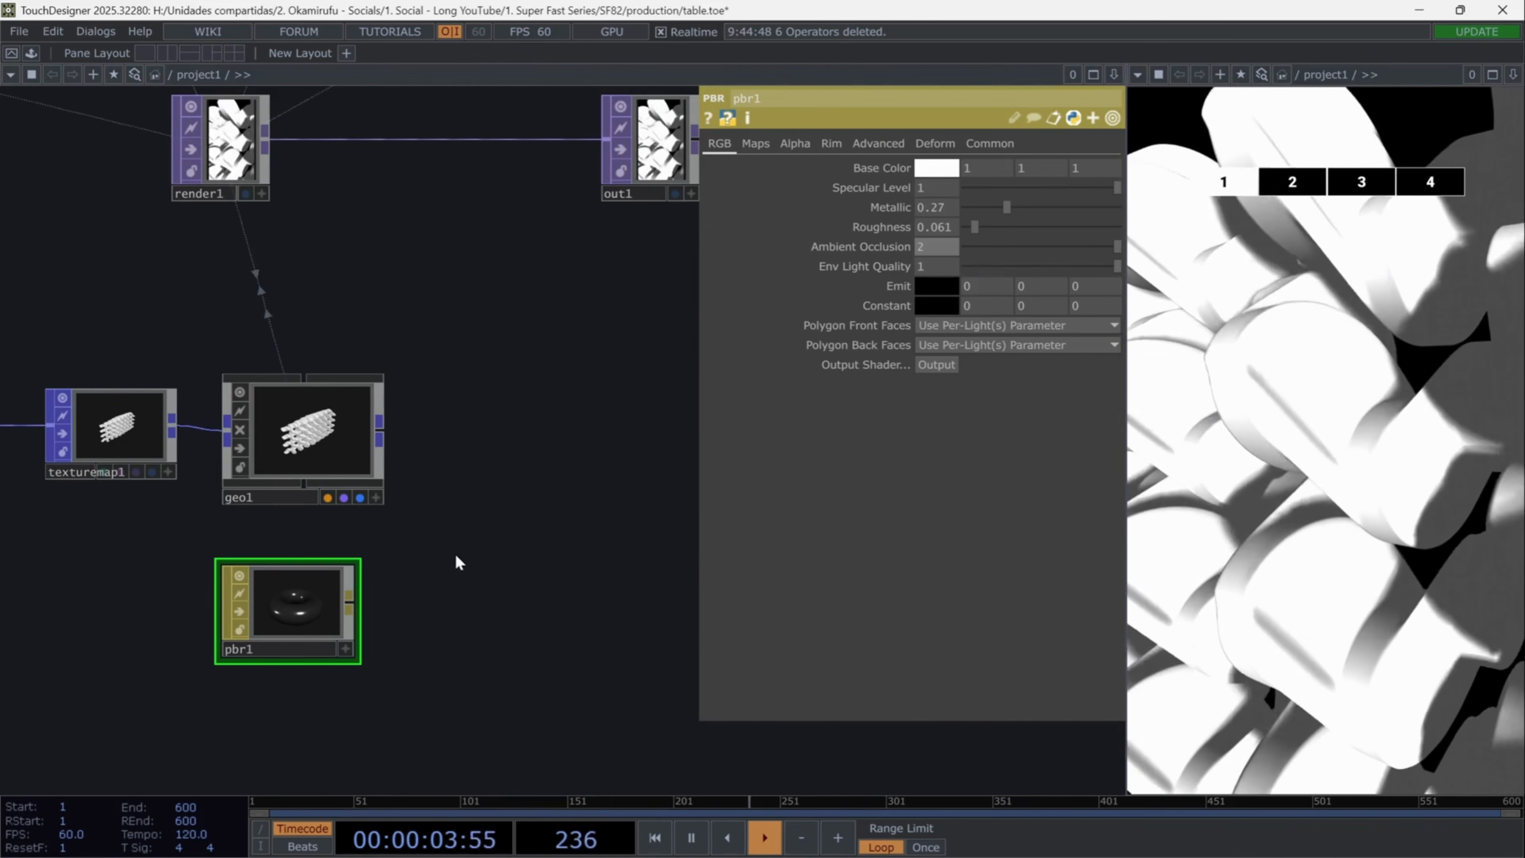
# Step: Add a Ramp TOP below the pbr1 material
pyautogui.moveTo(471, 539); pyautogui.dragTo(538, 407)
pyautogui.press('Tab')
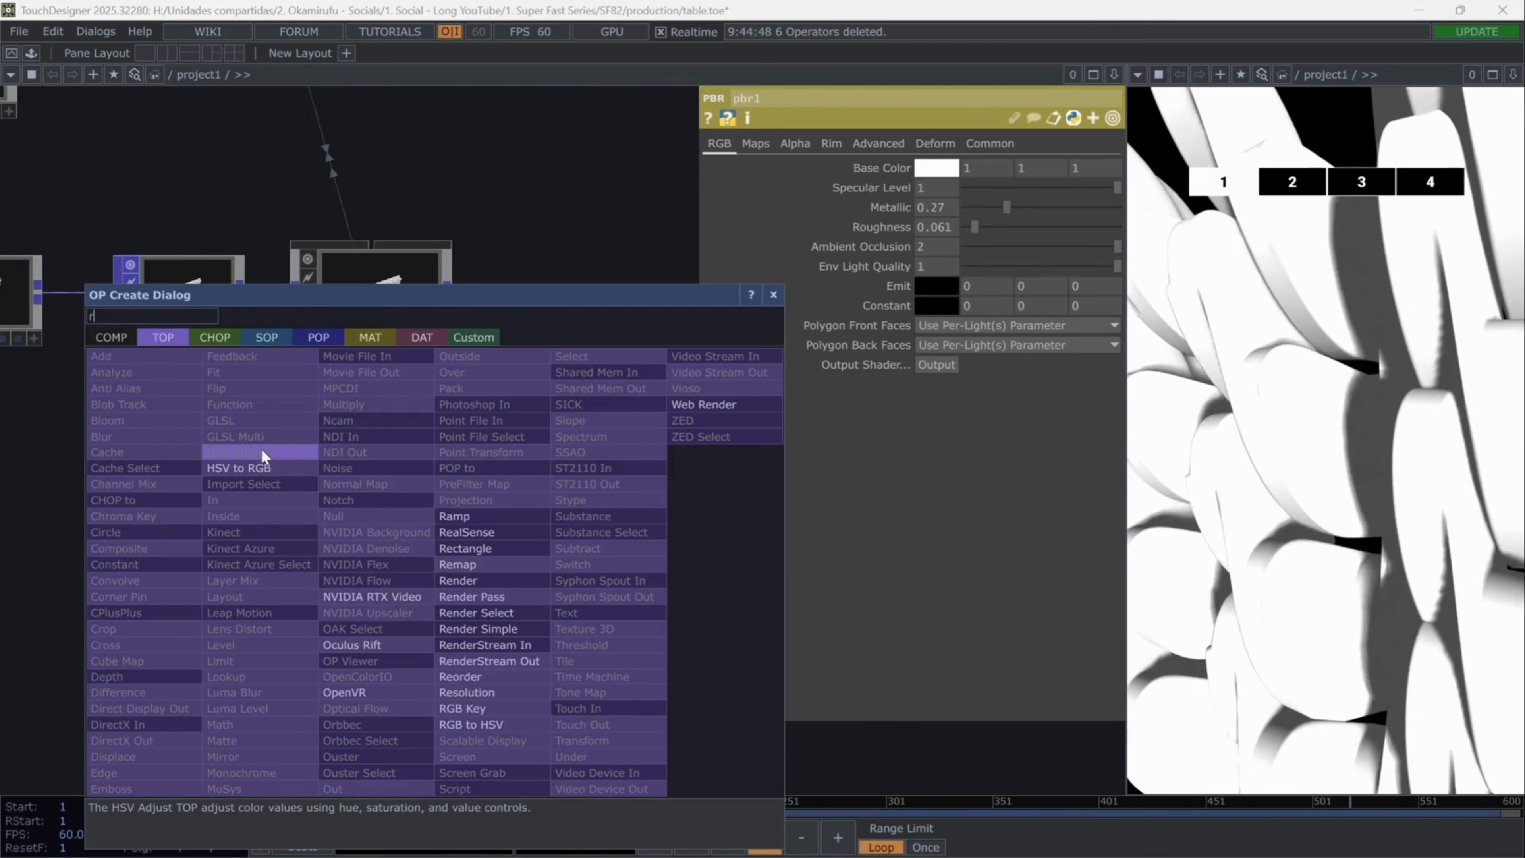
pyautogui.click(438, 518)
pyautogui.click(339, 668)
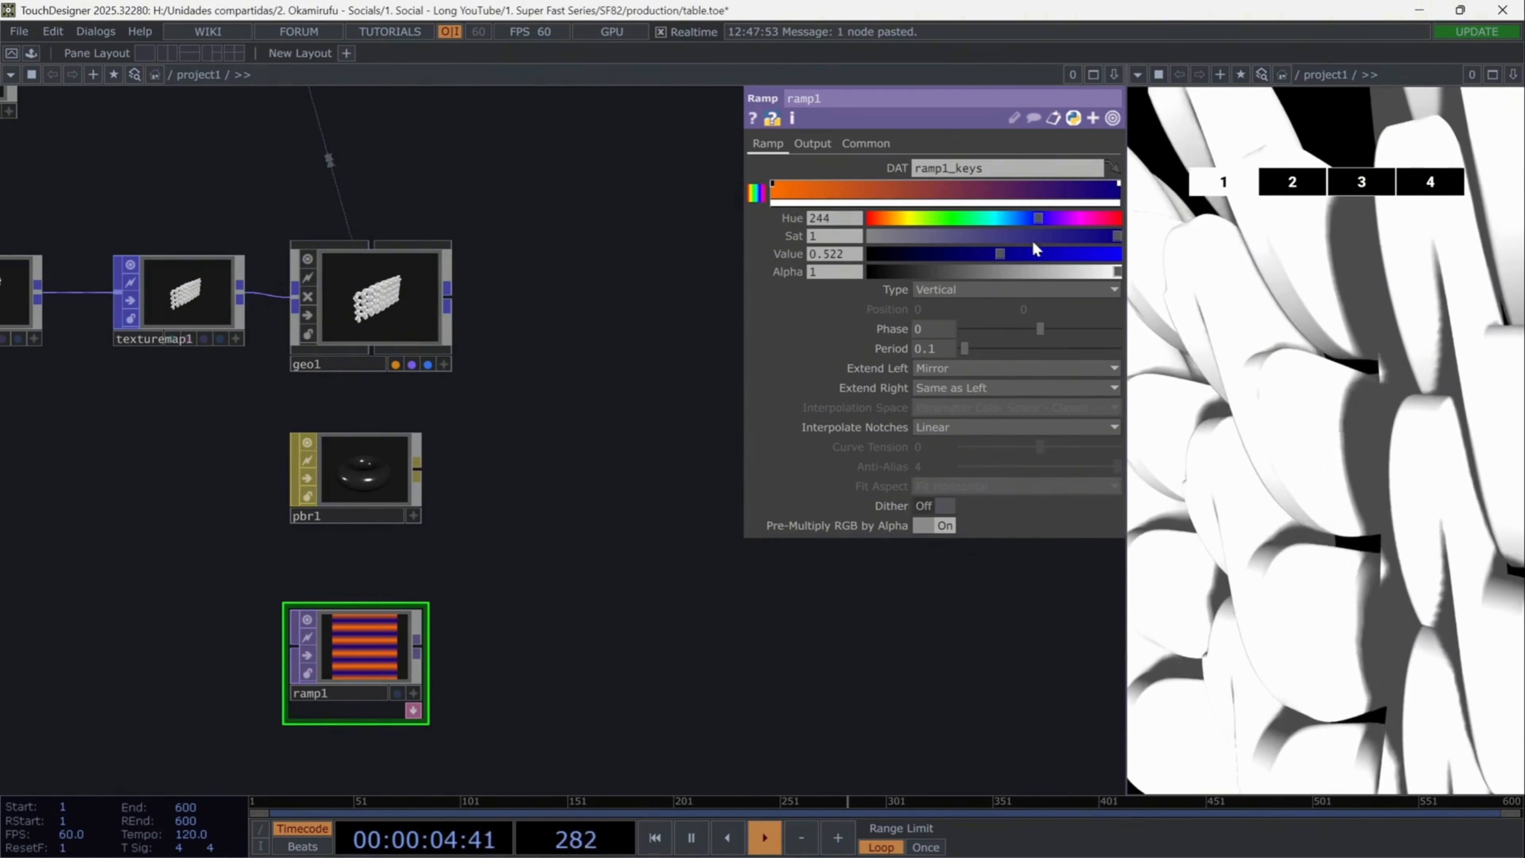
pyautogui.click(976, 290)
pyautogui.click(954, 316)
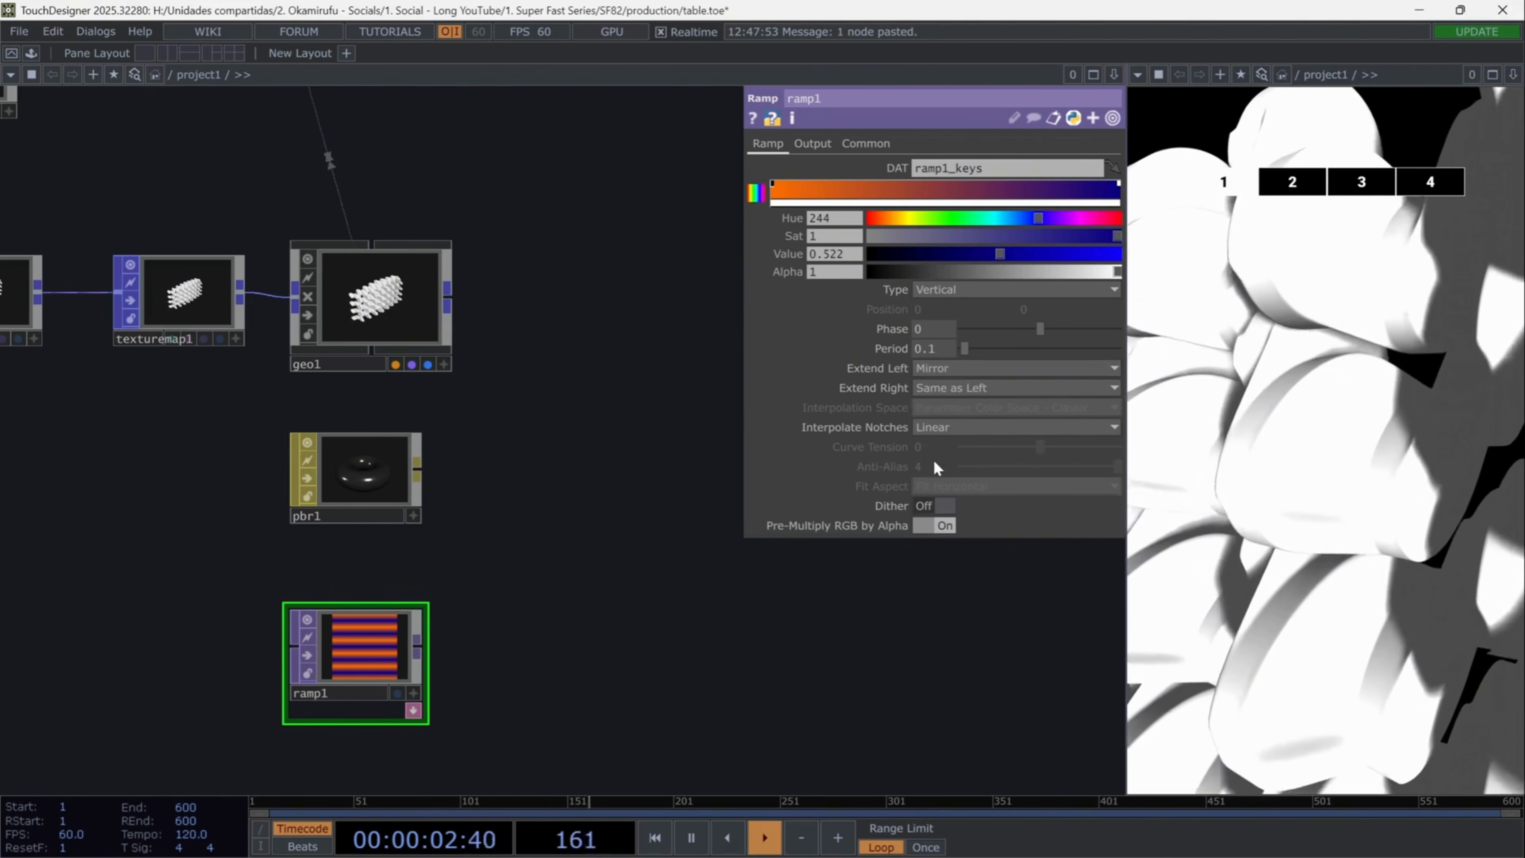
# Step: Use ramp1 as pbr1's base color map and assign pbr1 as the material of geo1
pyautogui.click(367, 481)
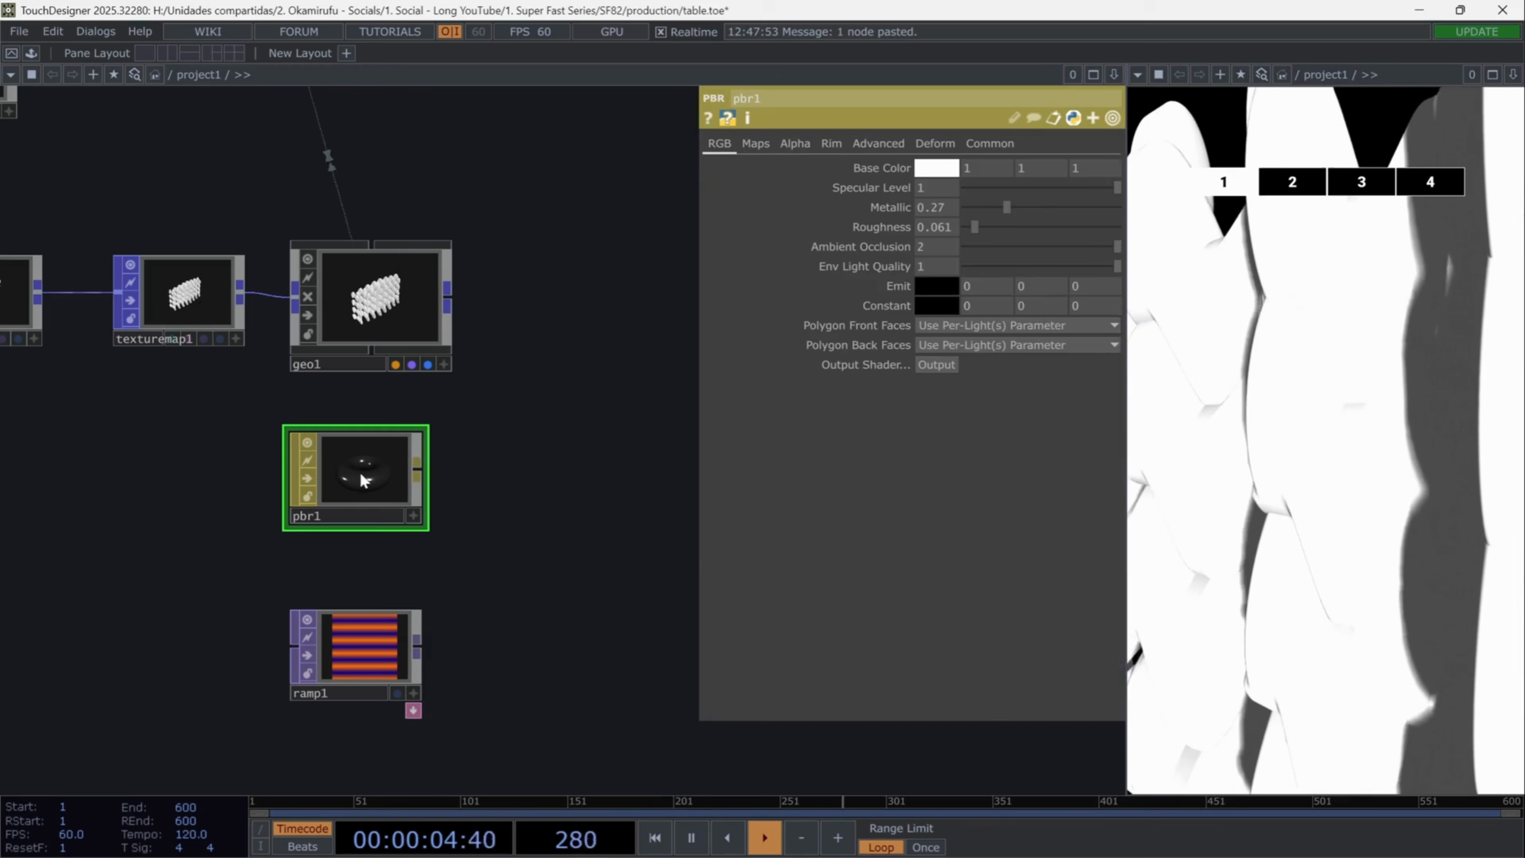
pyautogui.click(760, 146)
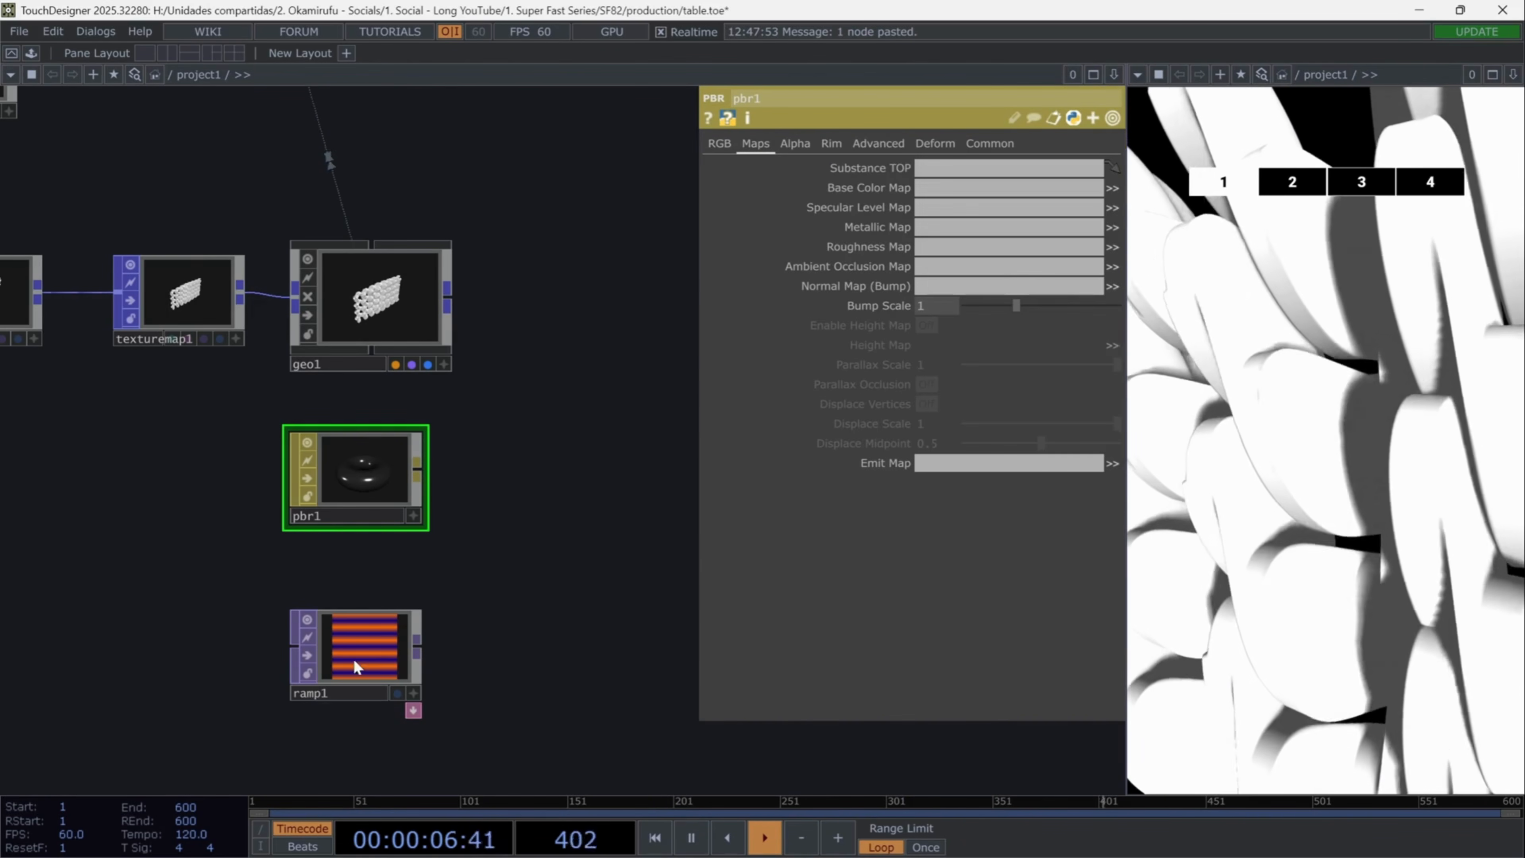
pyautogui.moveTo(354, 663); pyautogui.dragTo(940, 191)
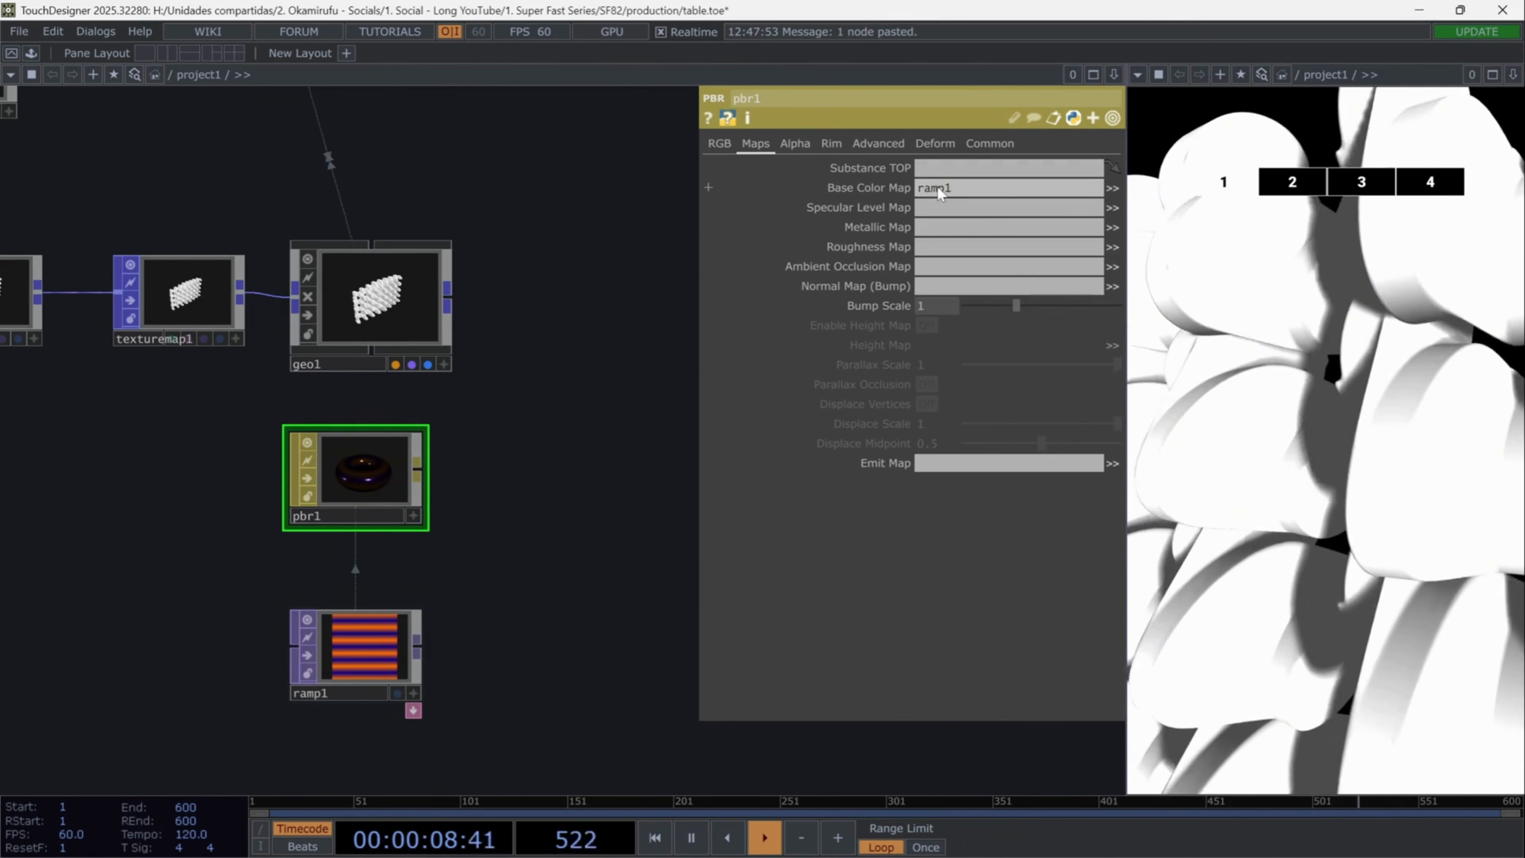
pyautogui.moveTo(340, 446); pyautogui.dragTo(383, 304)
pyautogui.click(396, 281)
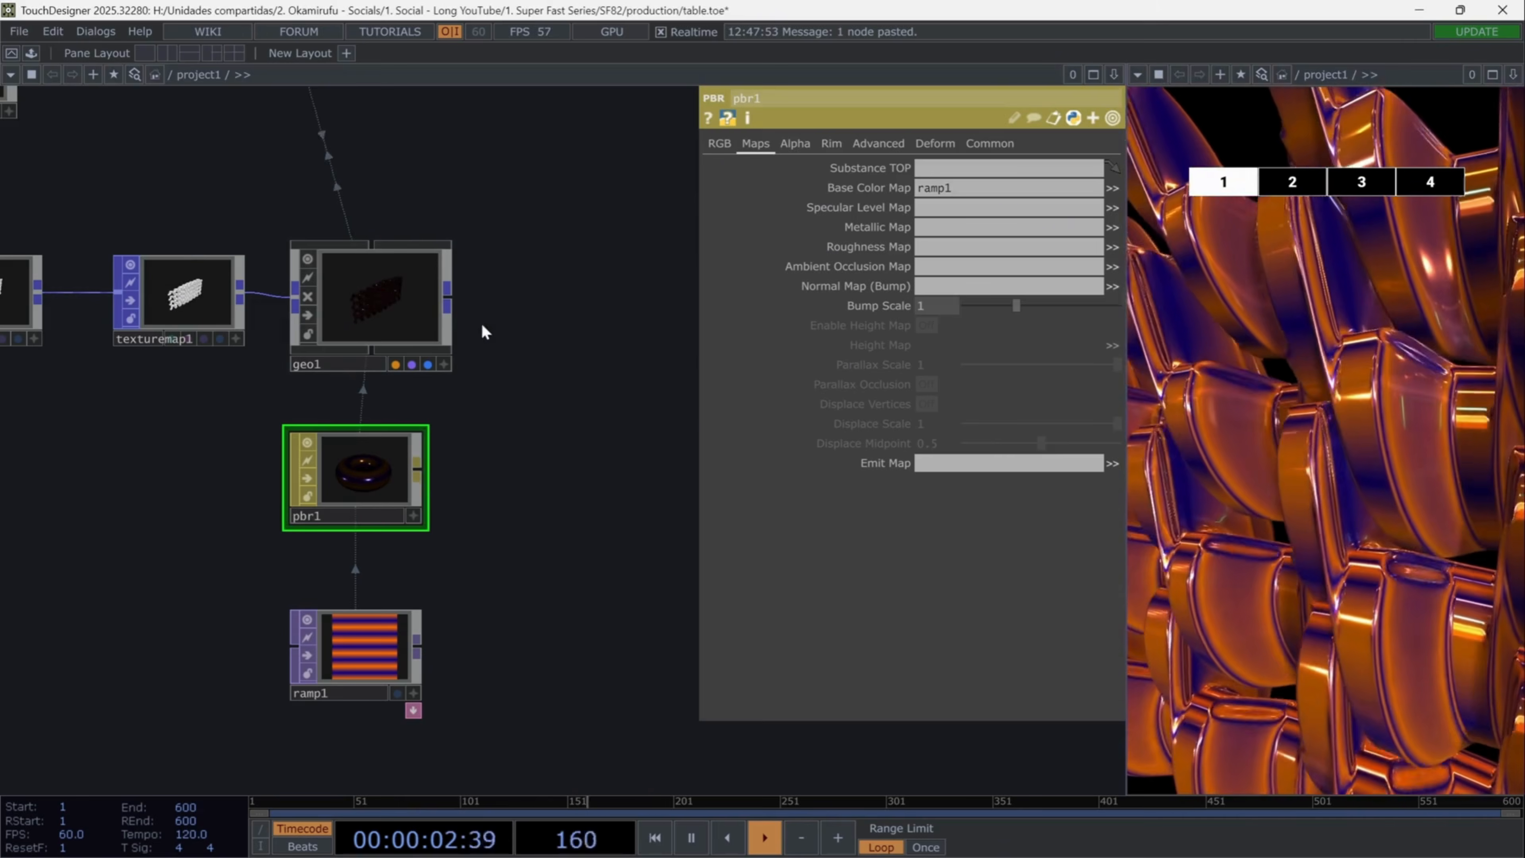
# Step: Review the parameters of environment1, moviefilein1, light2 and cameraViewport1, moving light2 closer to environment1 in the network
pyautogui.moveTo(576, 355); pyautogui.dragTo(523, 659)
pyautogui.moveTo(554, 415); pyautogui.dragTo(545, 673)
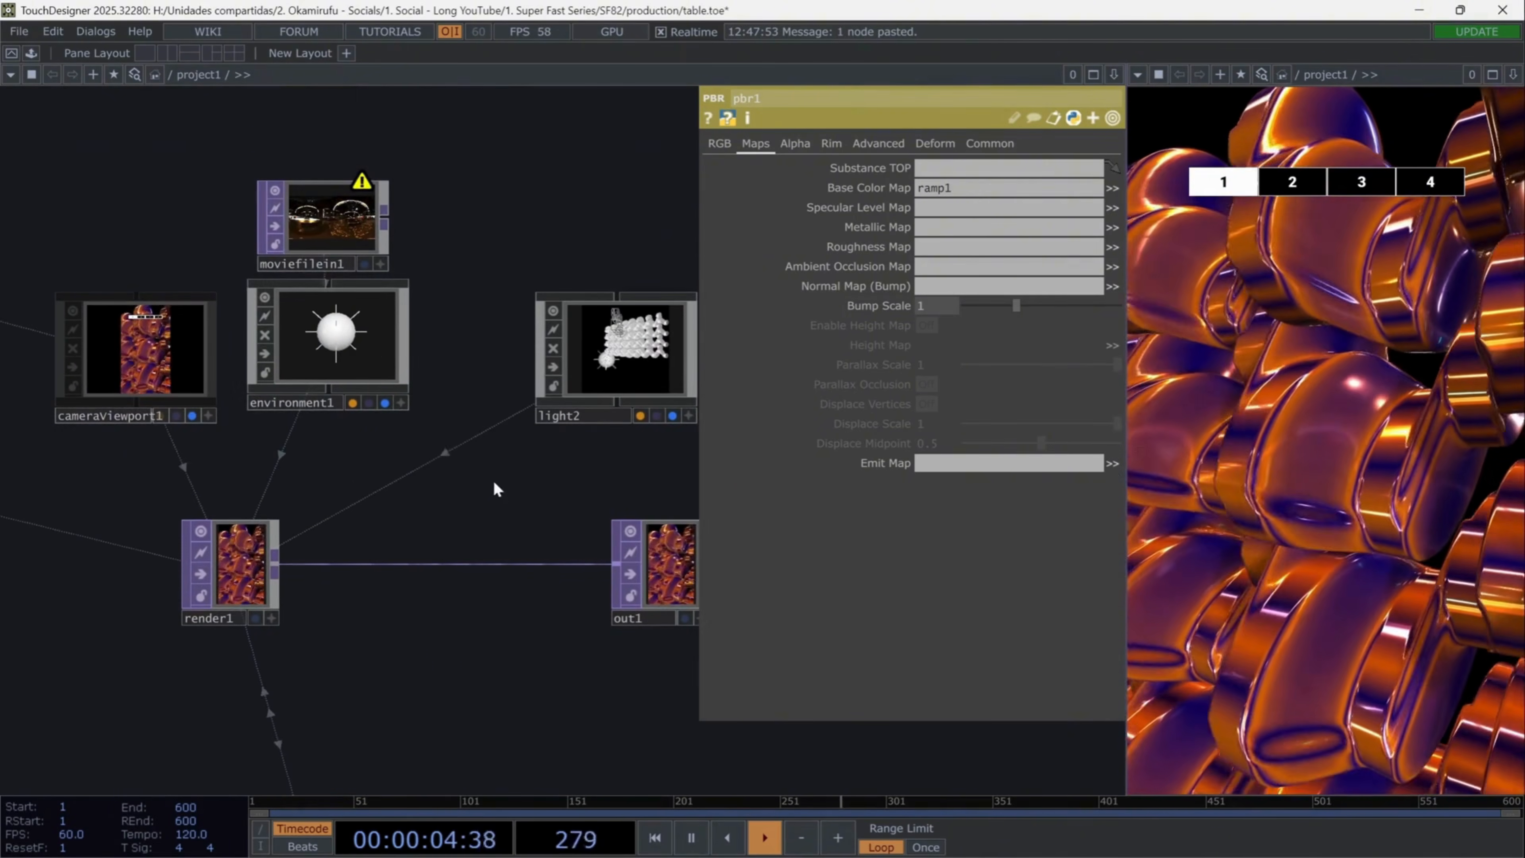
pyautogui.click(373, 341)
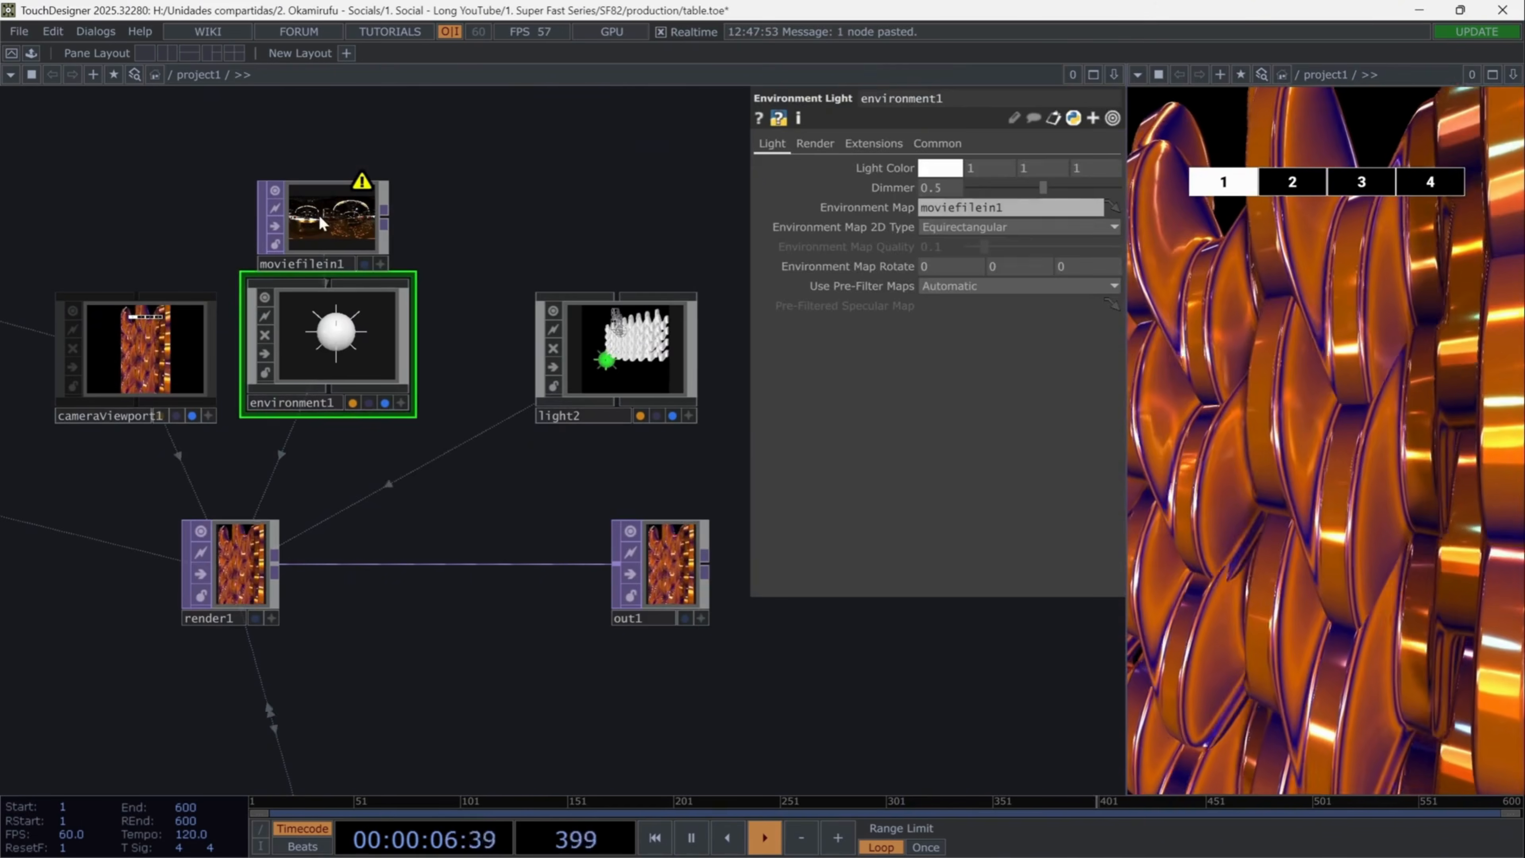
pyautogui.click(330, 215)
pyautogui.moveTo(639, 319); pyautogui.dragTo(562, 318)
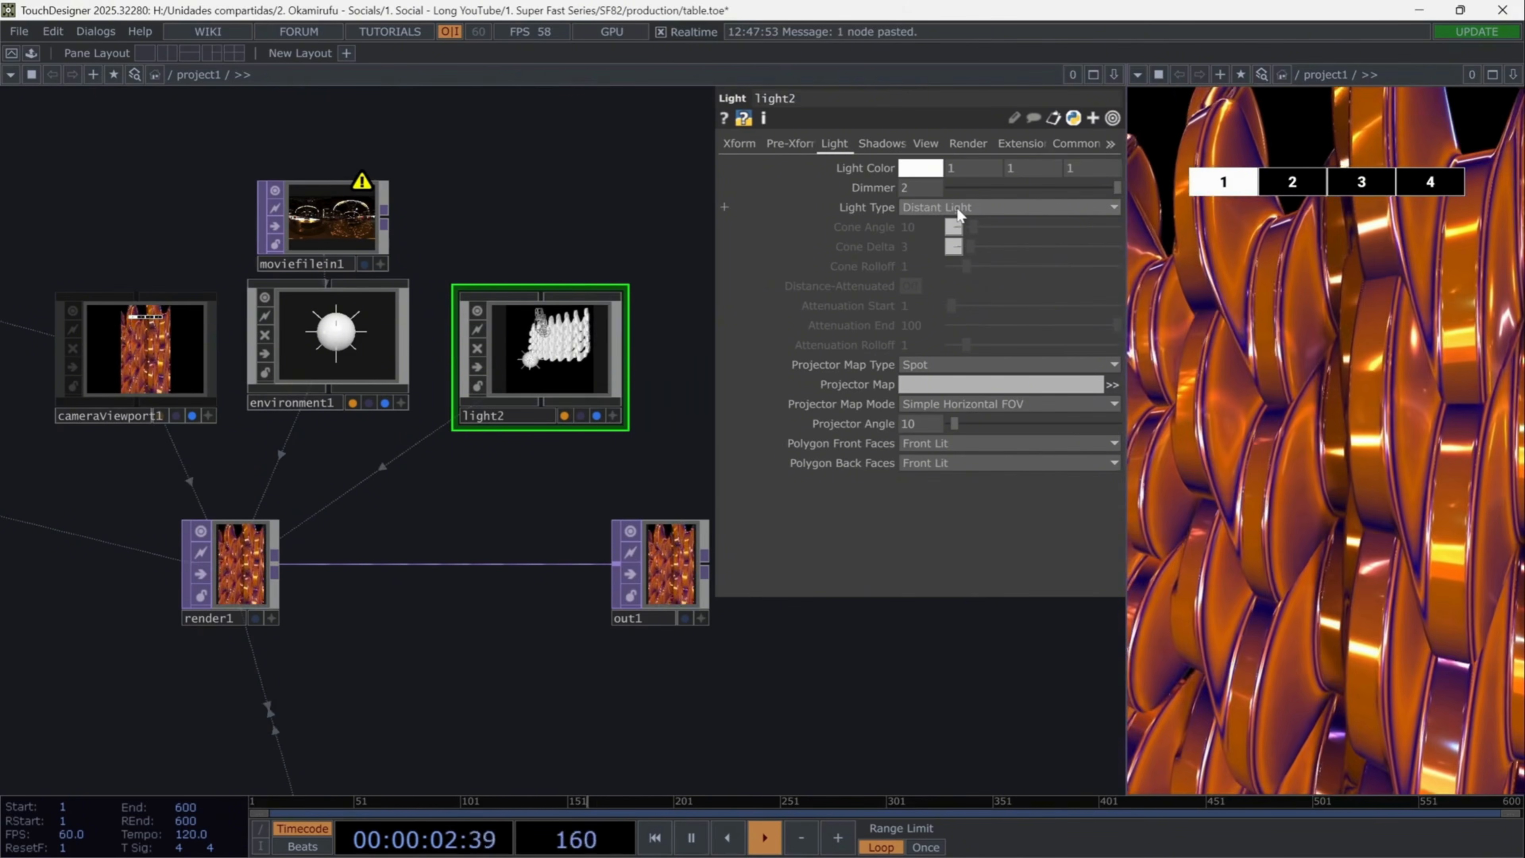
pyautogui.click(154, 413)
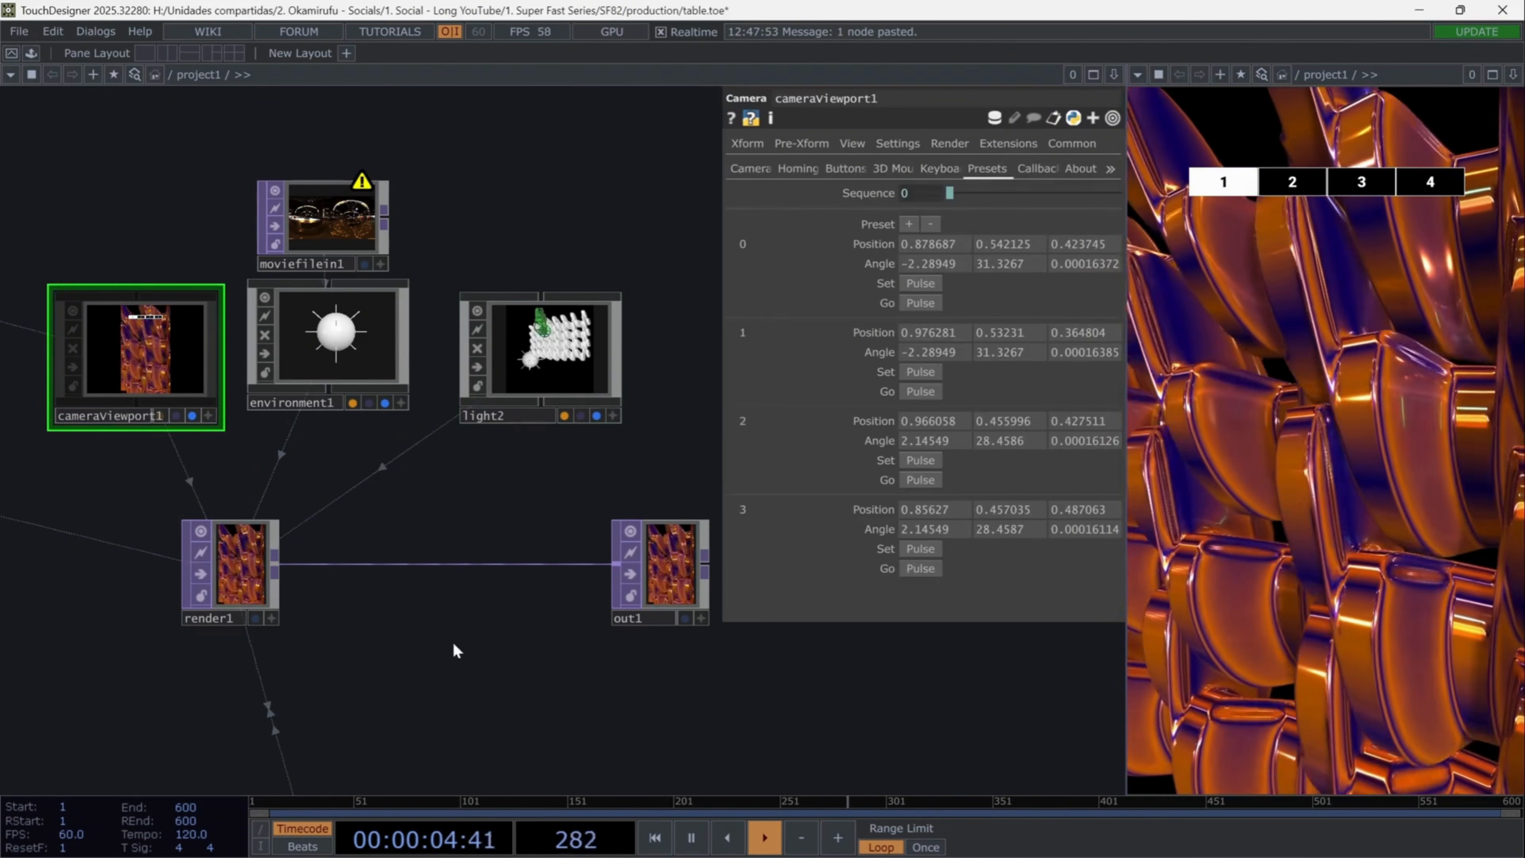
# Step: Inspect render1's resolution expressions and the parameters of the out1 node
pyautogui.moveTo(569, 689); pyautogui.dragTo(563, 536)
pyautogui.click(231, 418)
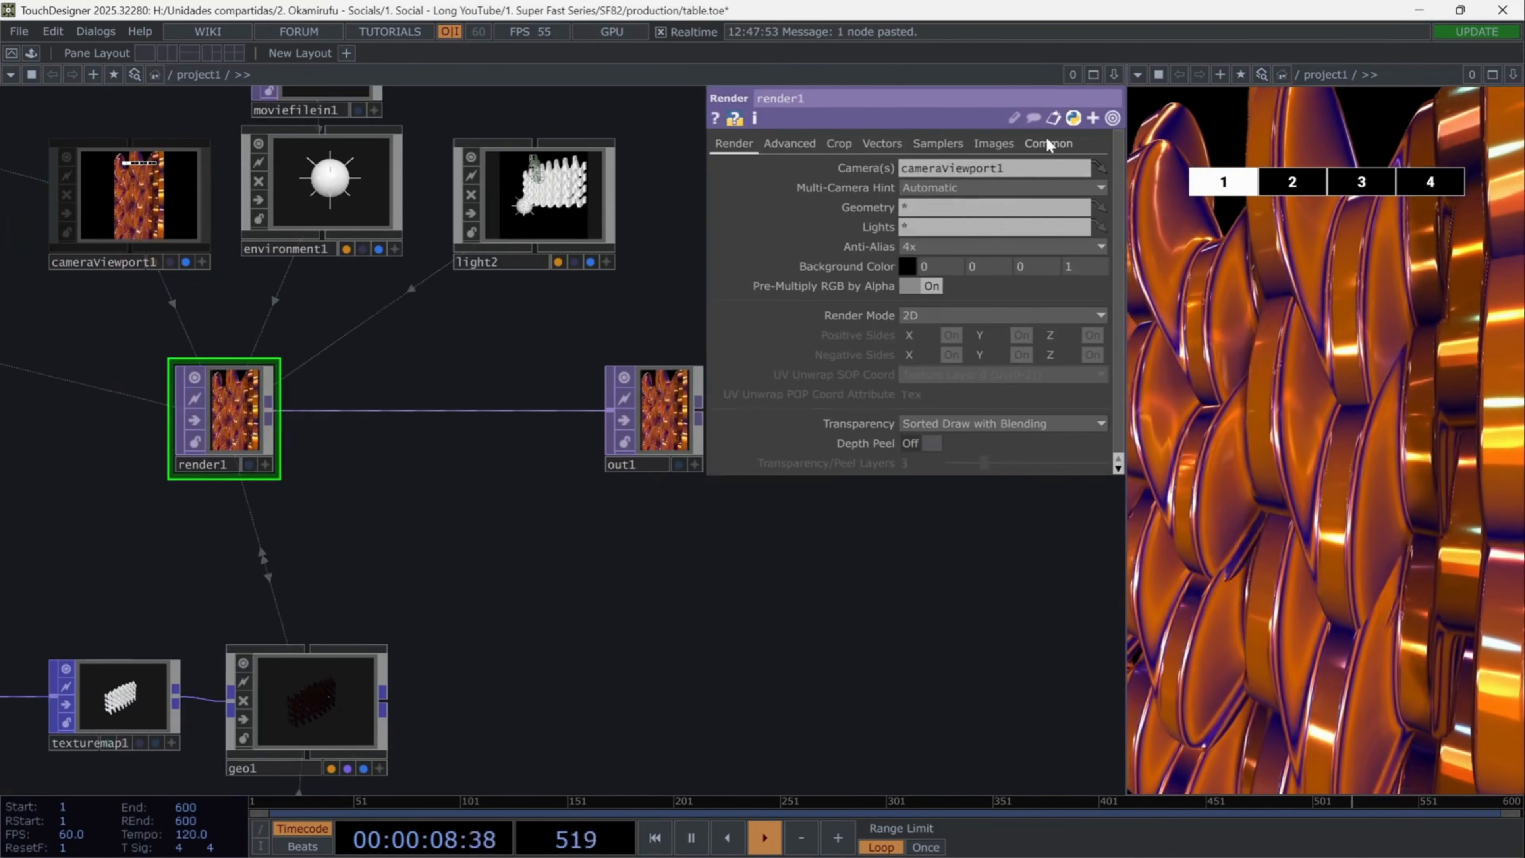
pyautogui.click(1048, 144)
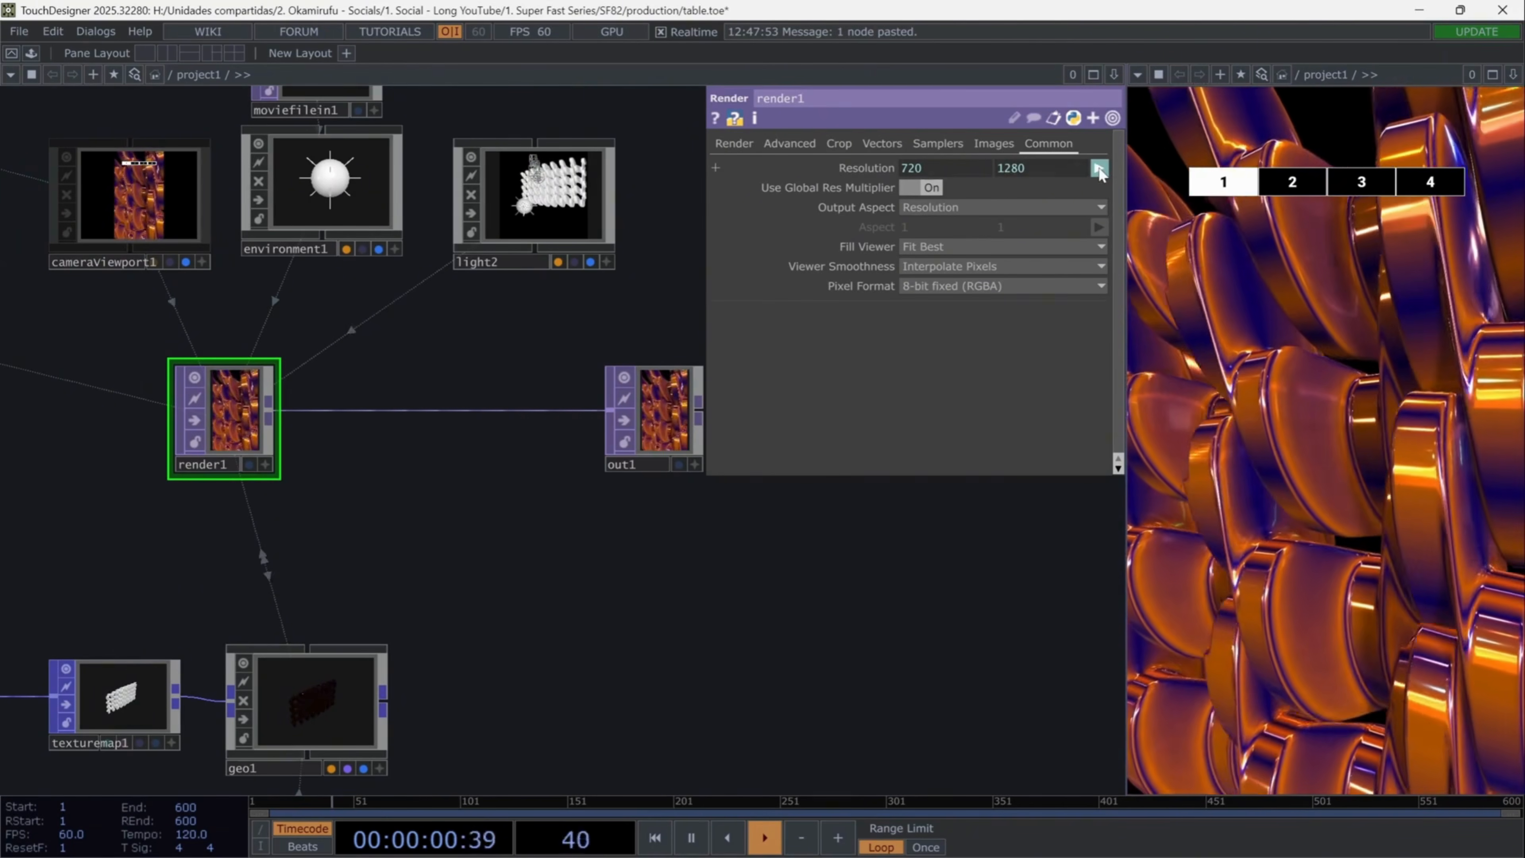
pyautogui.click(1099, 170)
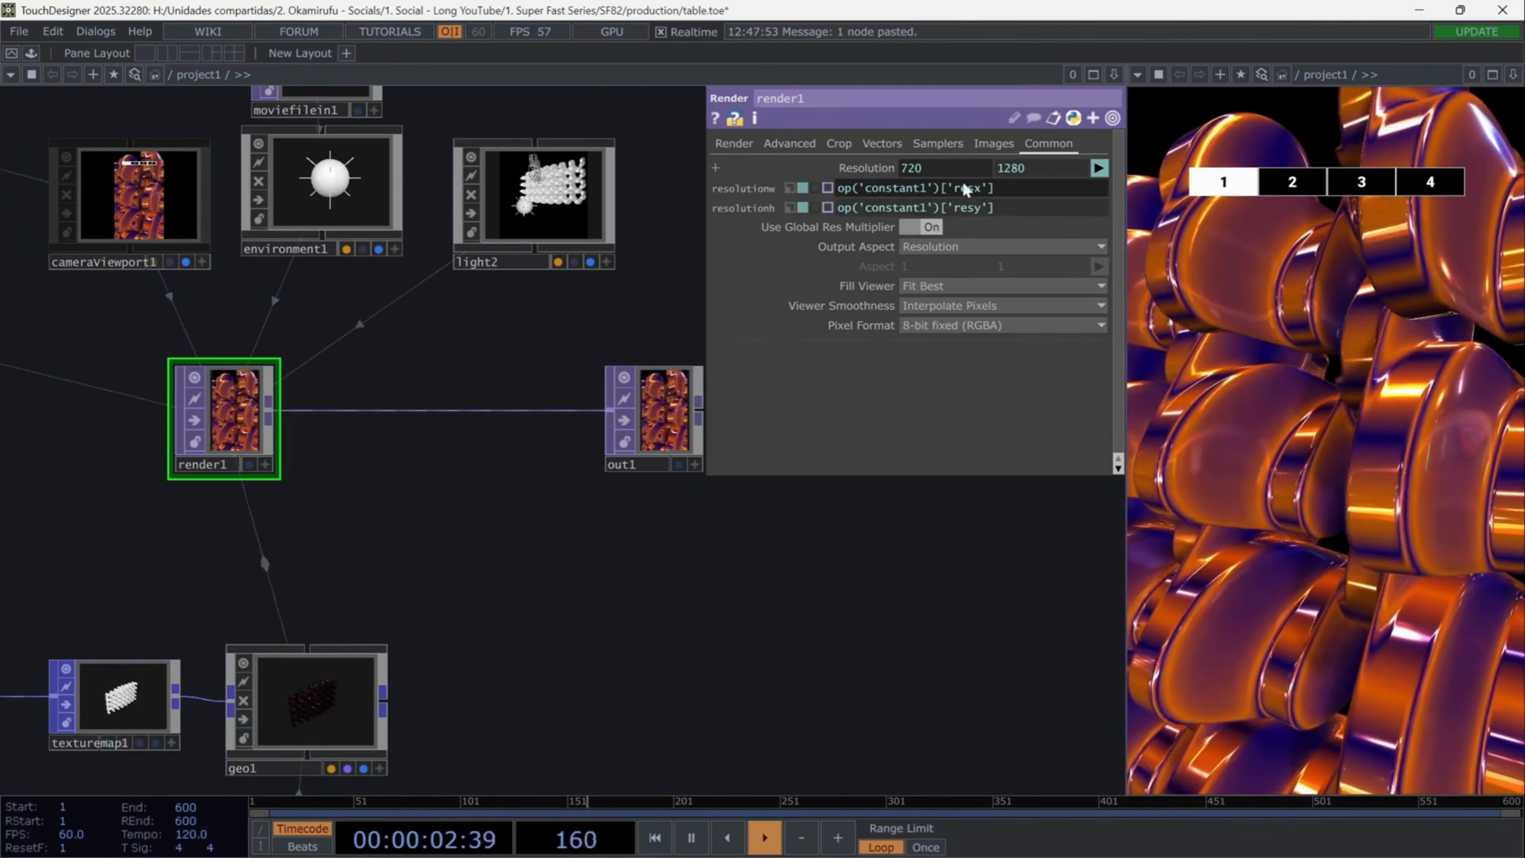
pyautogui.click(653, 428)
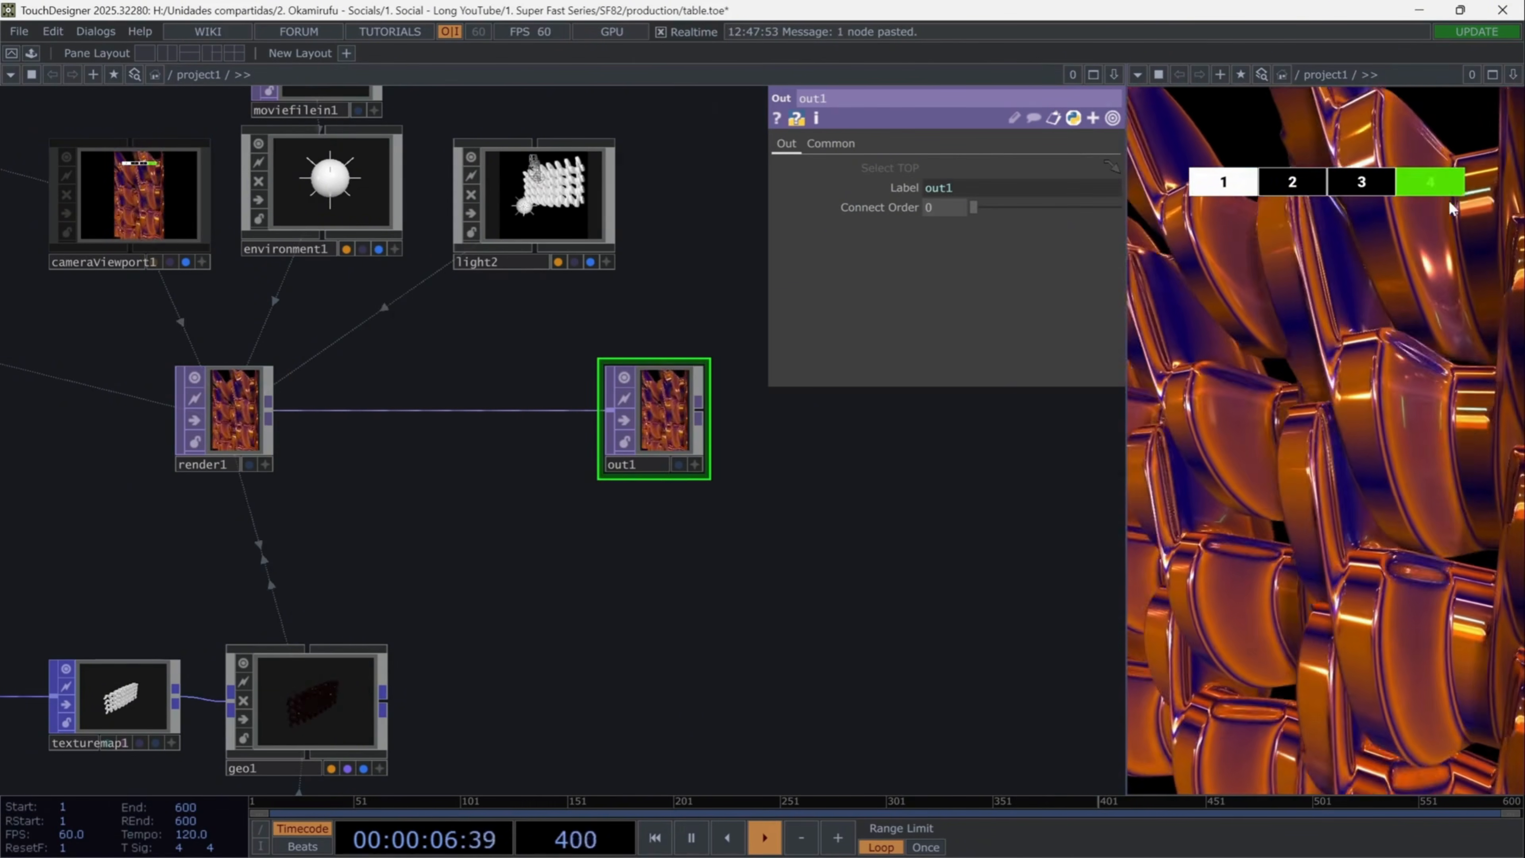
# Step: Insert an SSAO TOP between render1 and out1
pyautogui.rightClick(361, 408)
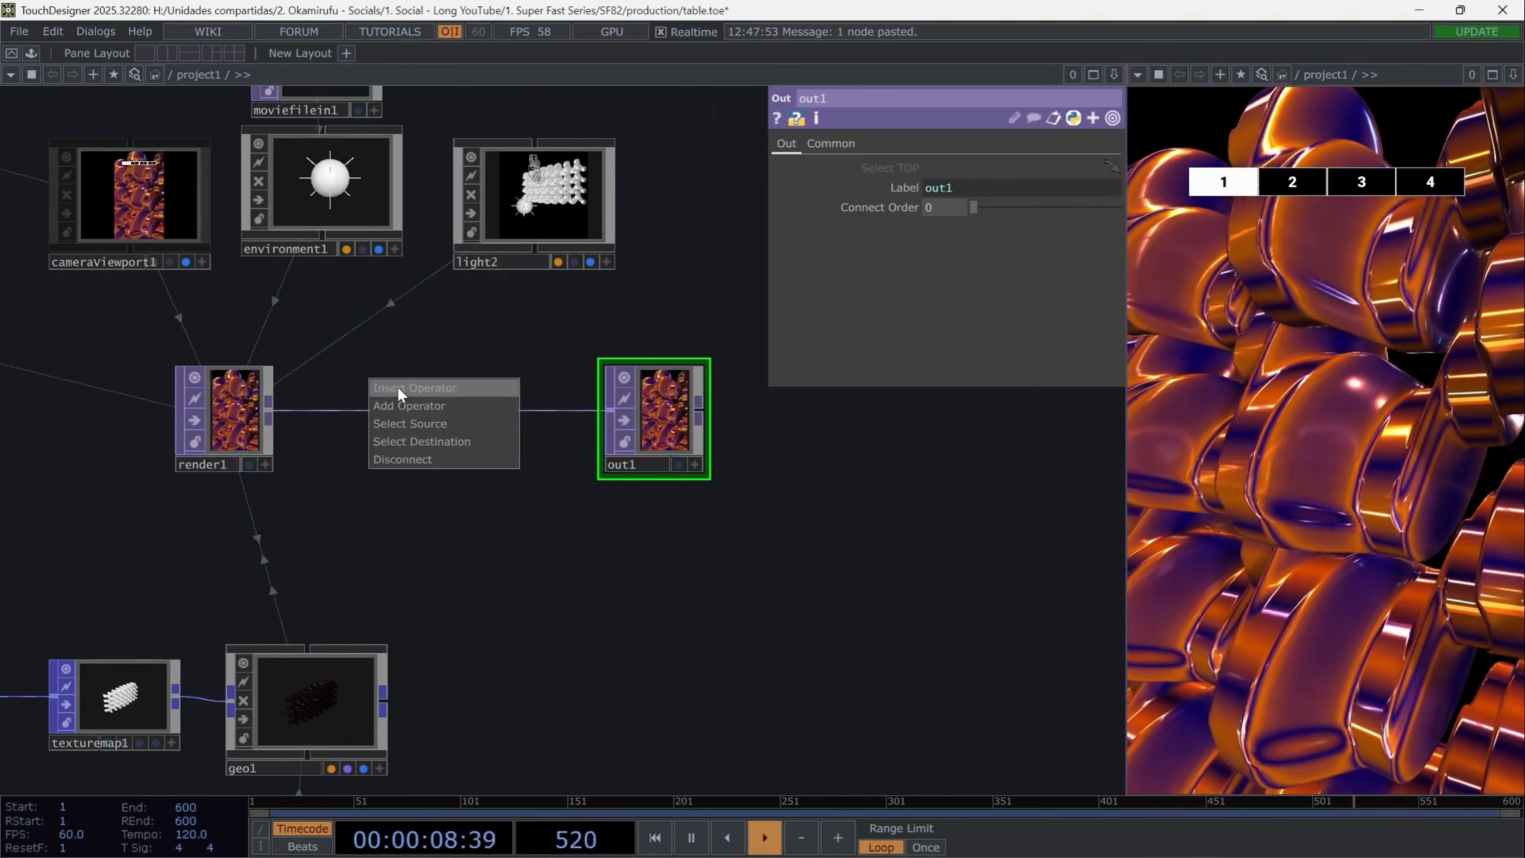
pyautogui.click(397, 386)
pyautogui.write('ss')
pyautogui.click(533, 273)
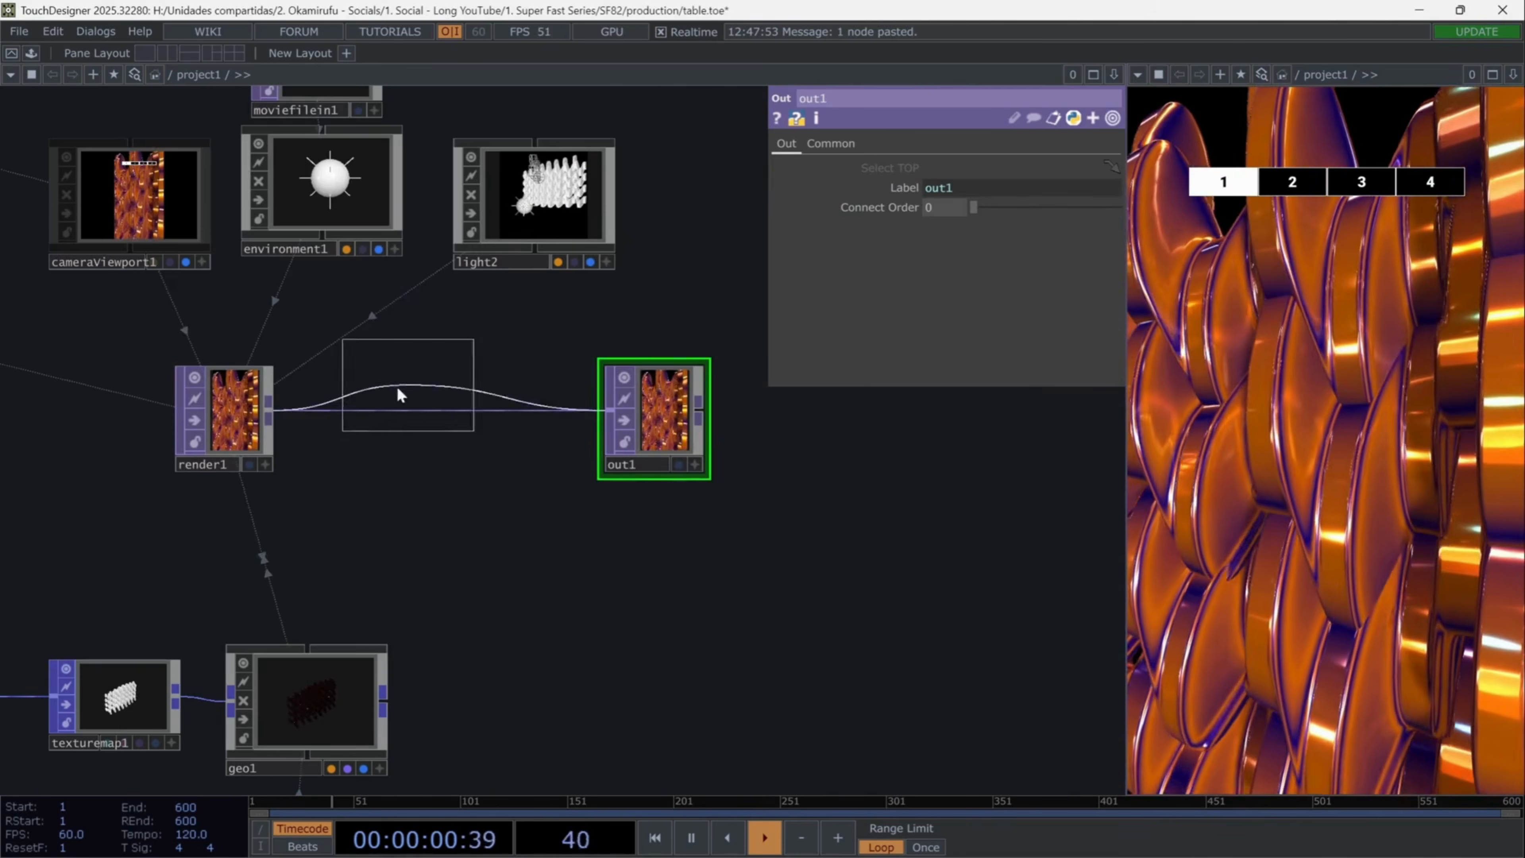
pyautogui.click(366, 421)
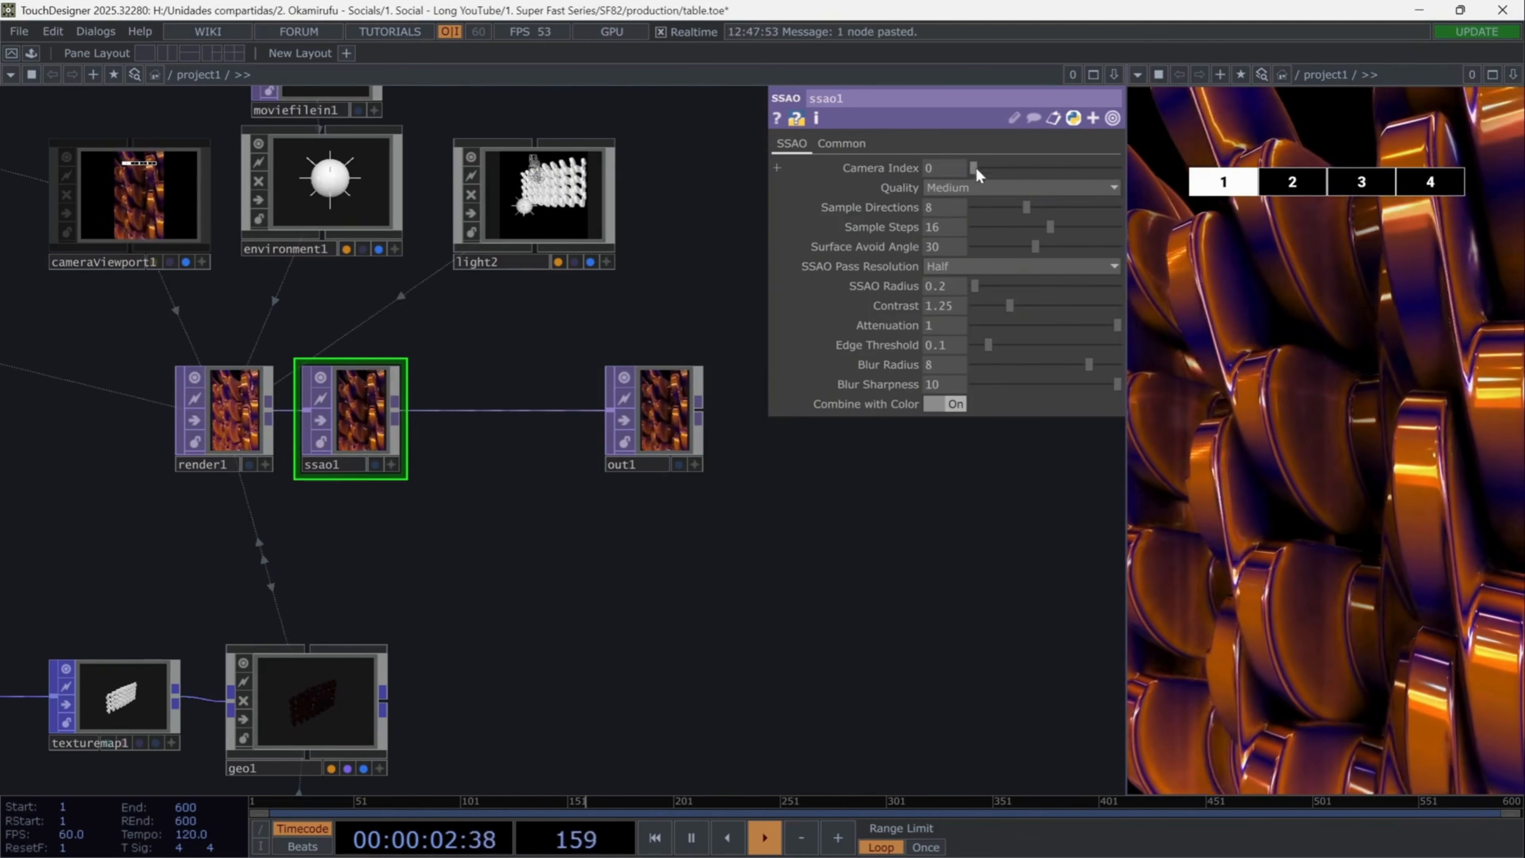
# Step: Set ssao1's pass resolution to Full, SSAO radius to 0.1, contrast to 1 and blur radius to 12
pyautogui.click(960, 266)
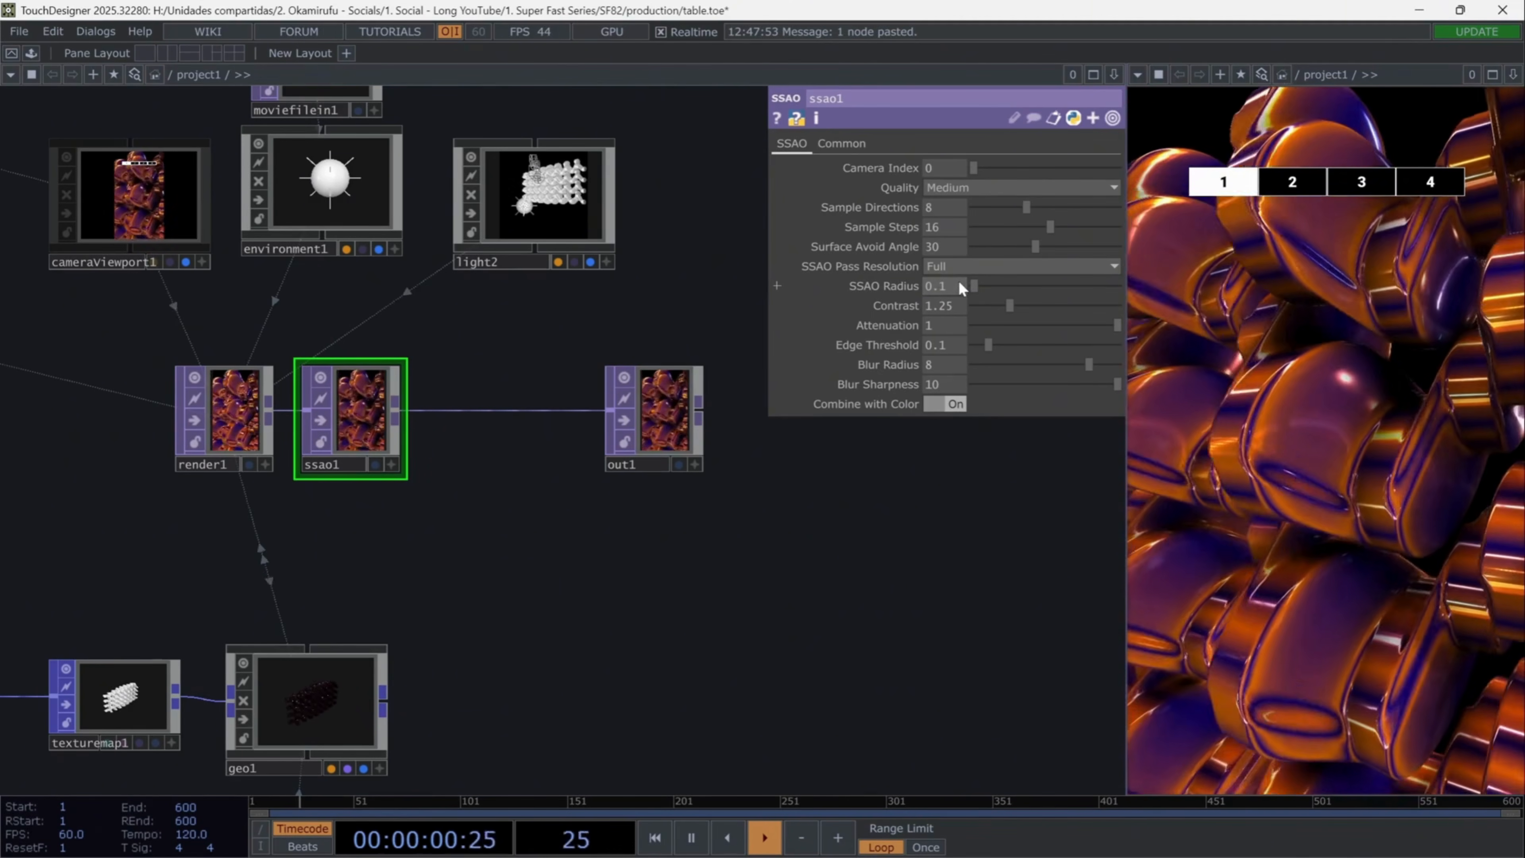
pyautogui.moveTo(955, 307); pyautogui.dragTo(902, 309)
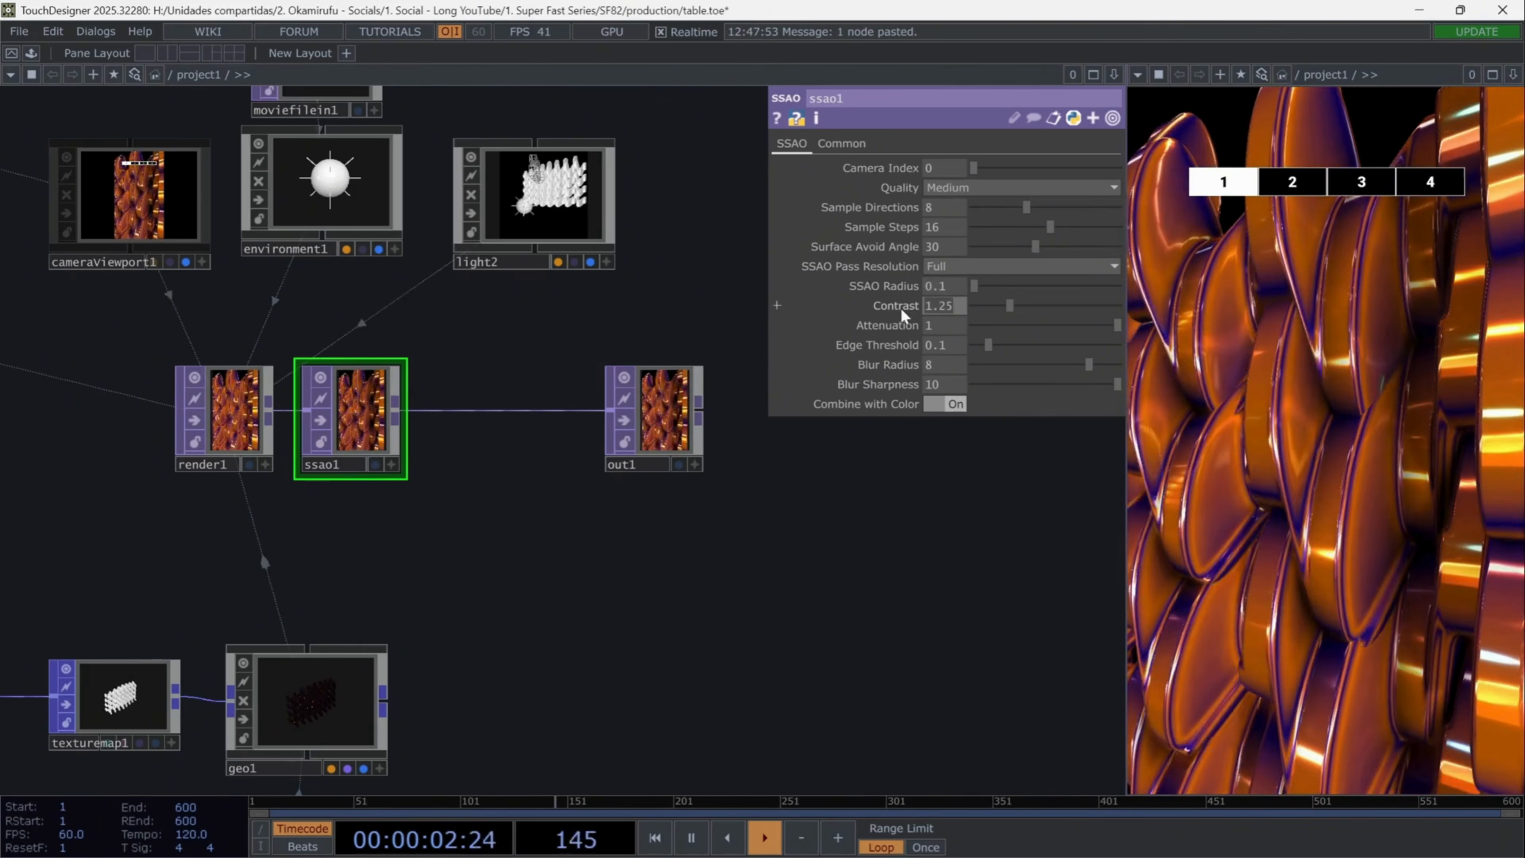
pyautogui.write('1')
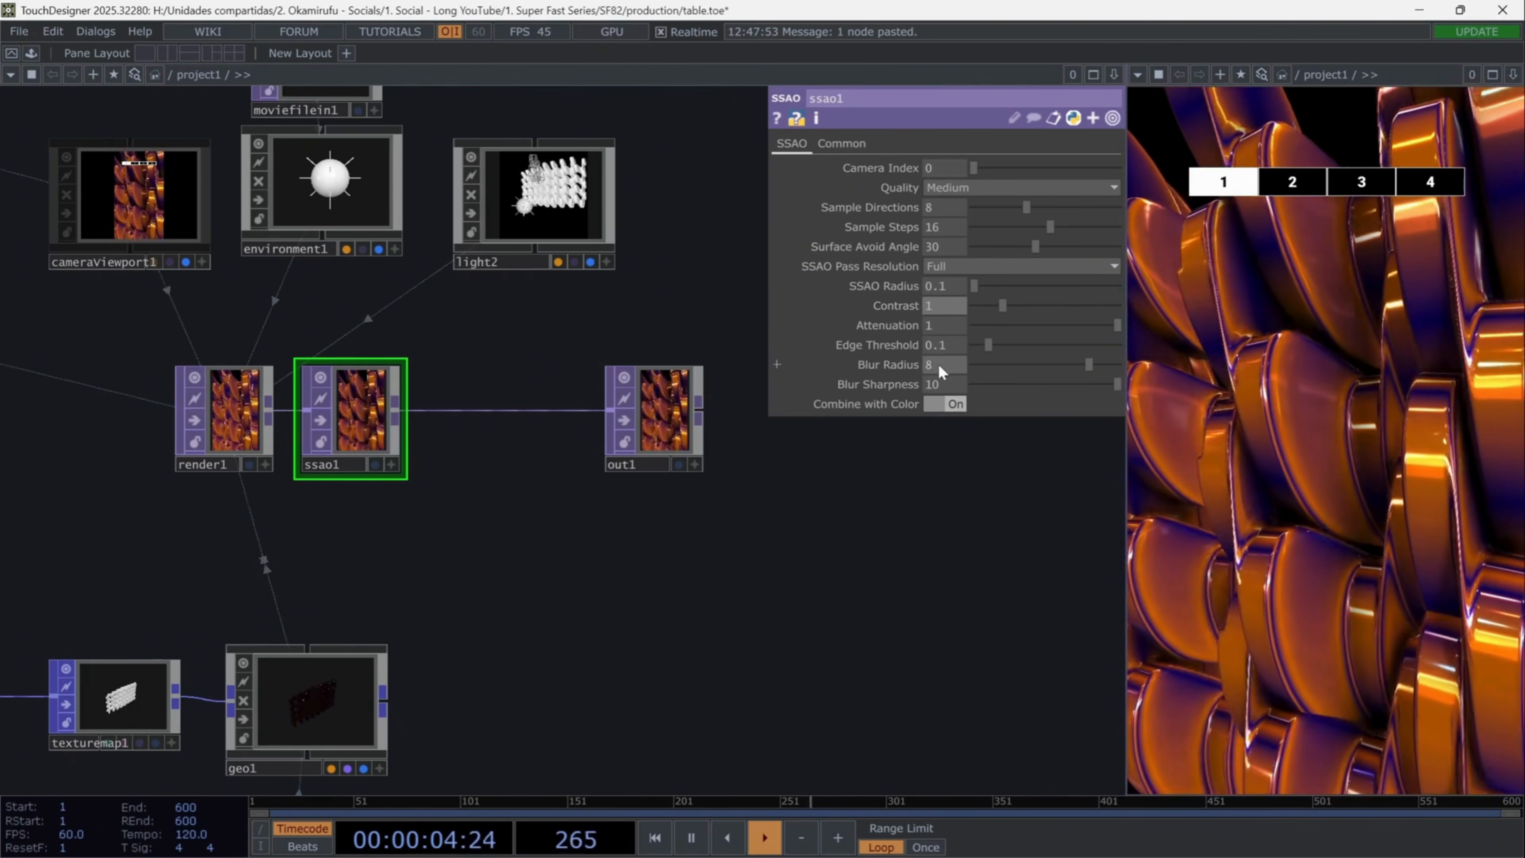
pyautogui.moveTo(938, 365); pyautogui.dragTo(914, 364)
pyautogui.write('12')
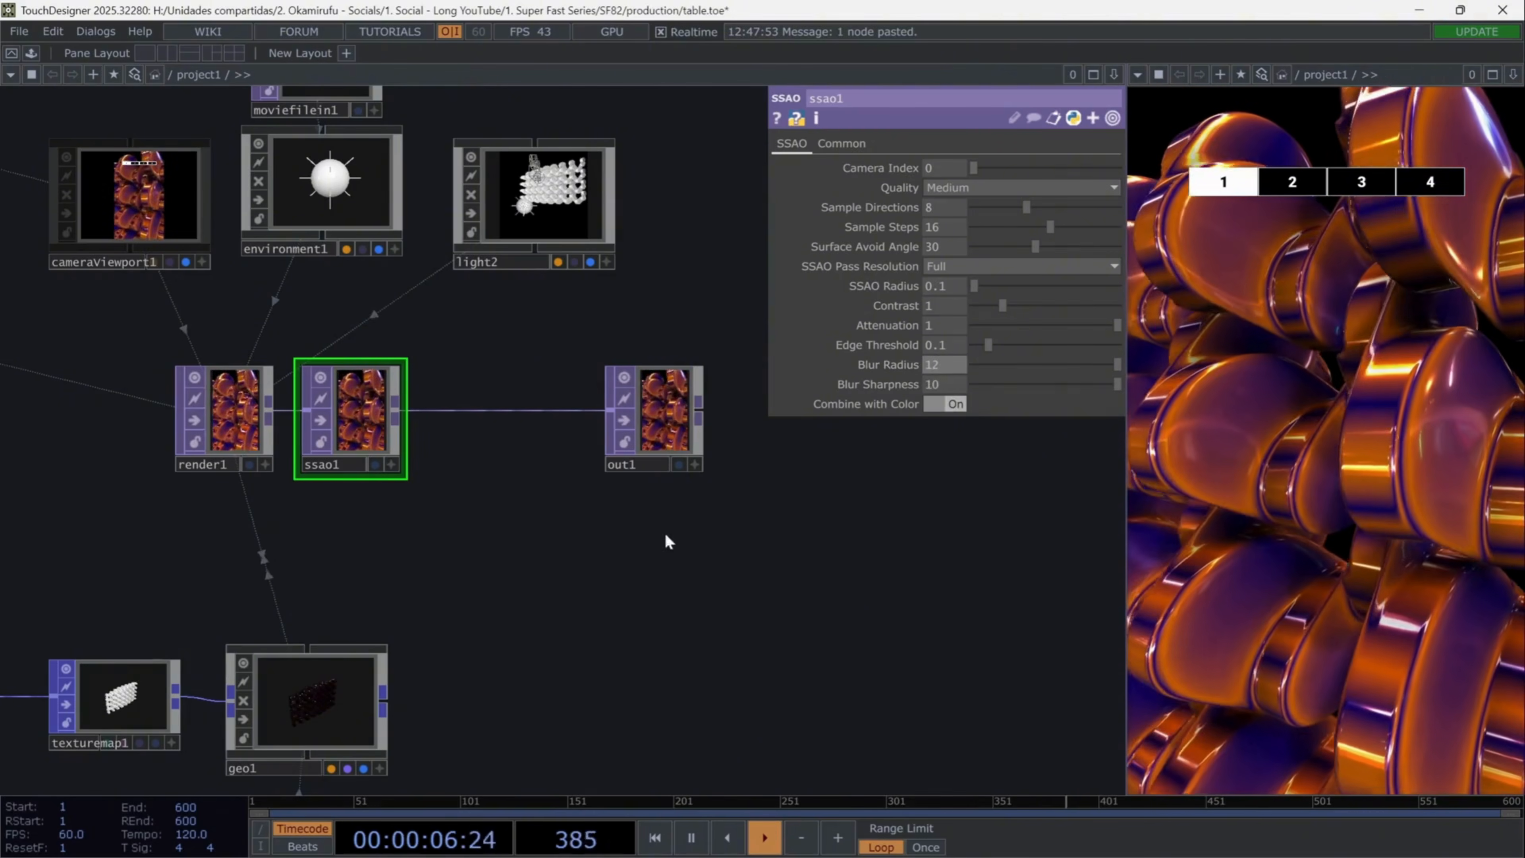
# Step: Insert a Level TOP between ssao1 and out1
pyautogui.rightClick(474, 410)
pyautogui.click(505, 392)
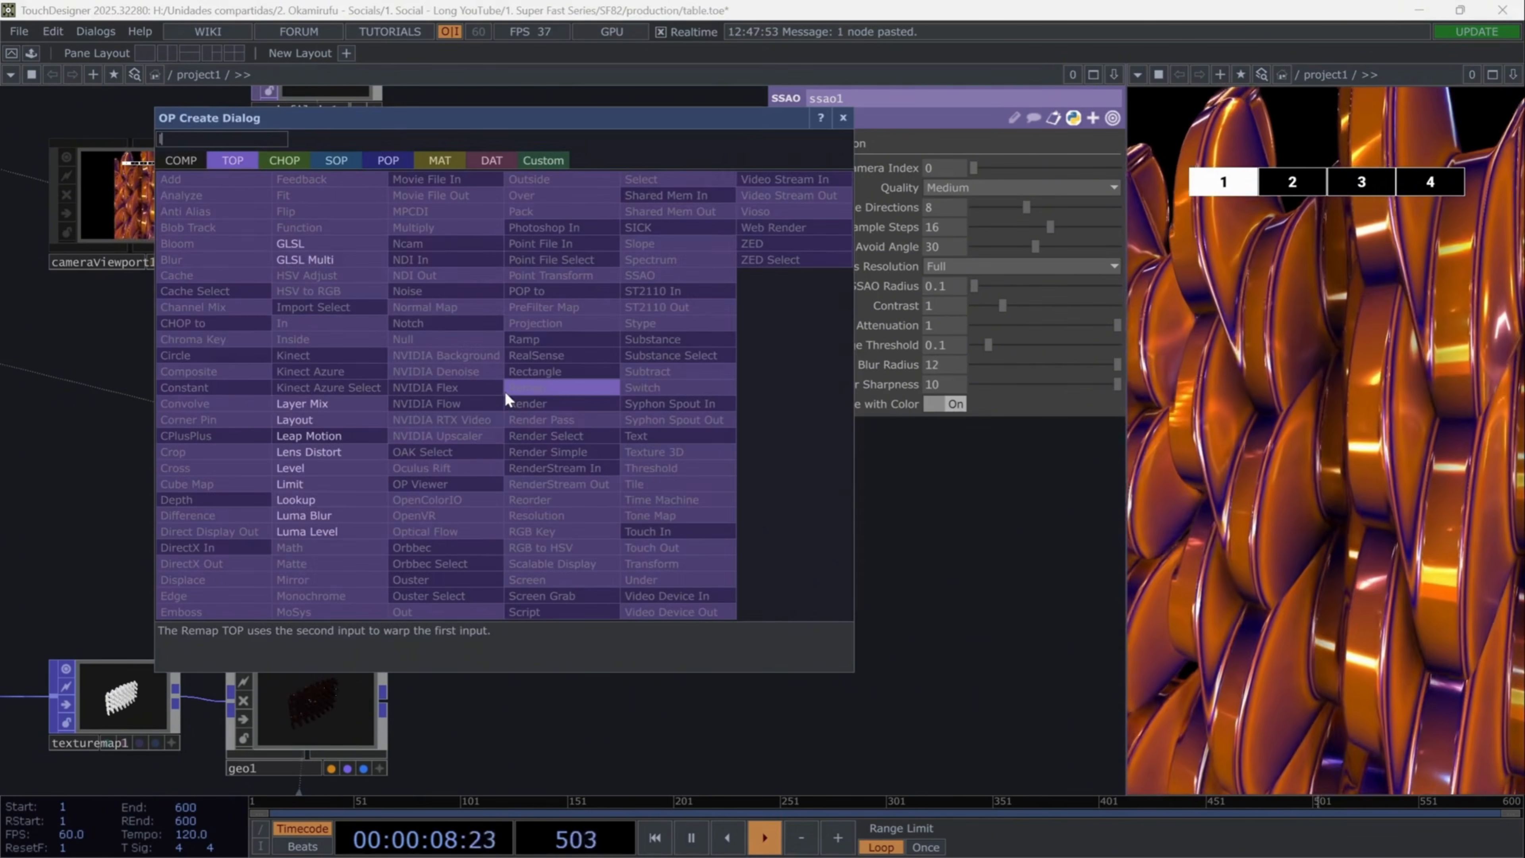
pyautogui.write('level')
pyautogui.press('Return')
pyautogui.click(512, 404)
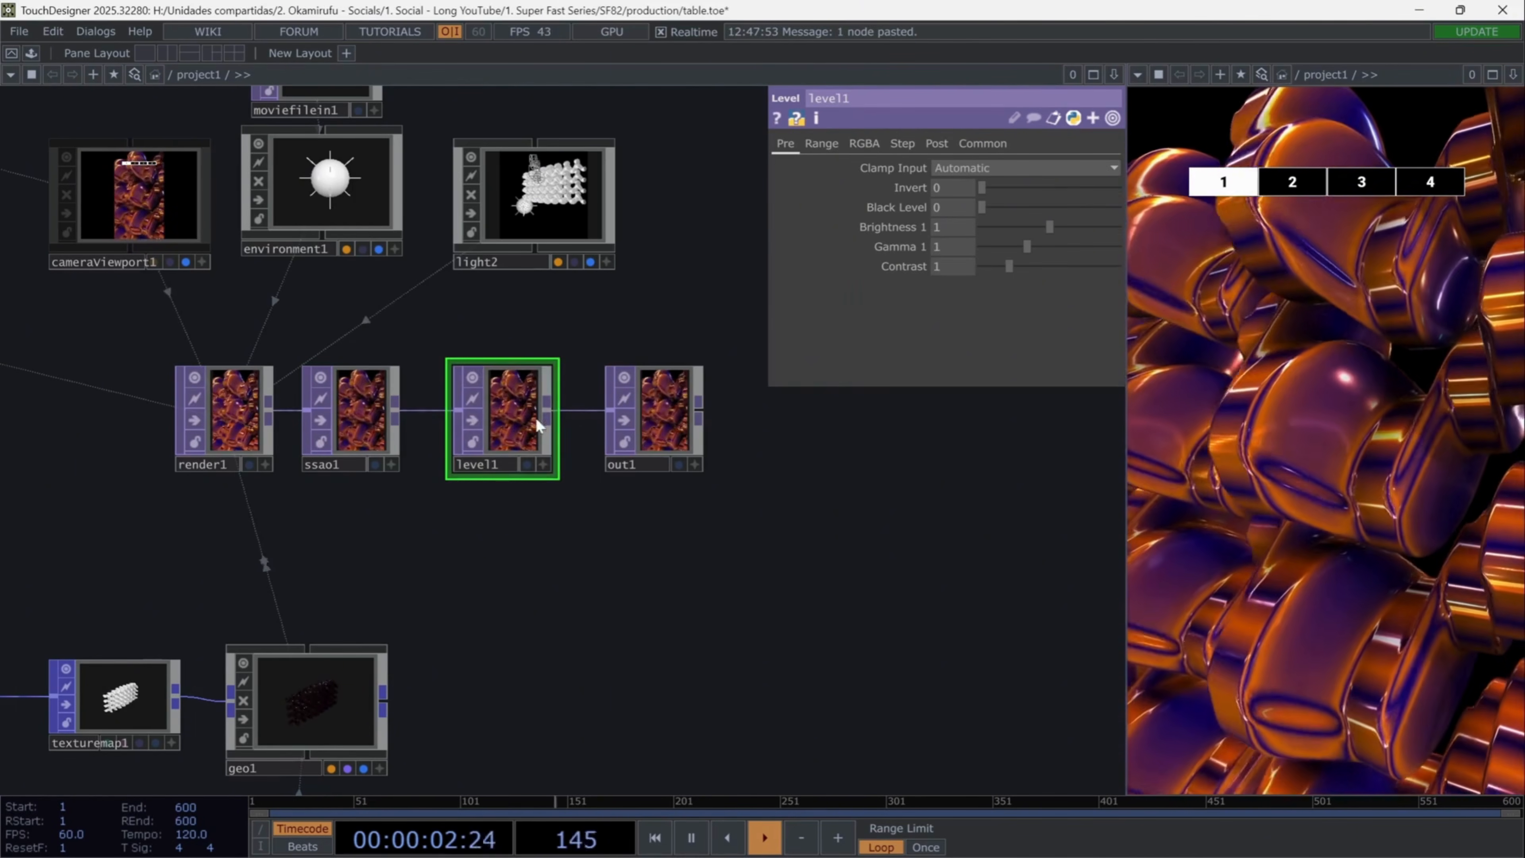
# Step: Set level1's Brightness 1 to 2
pyautogui.moveTo(946, 229); pyautogui.dragTo(930, 234)
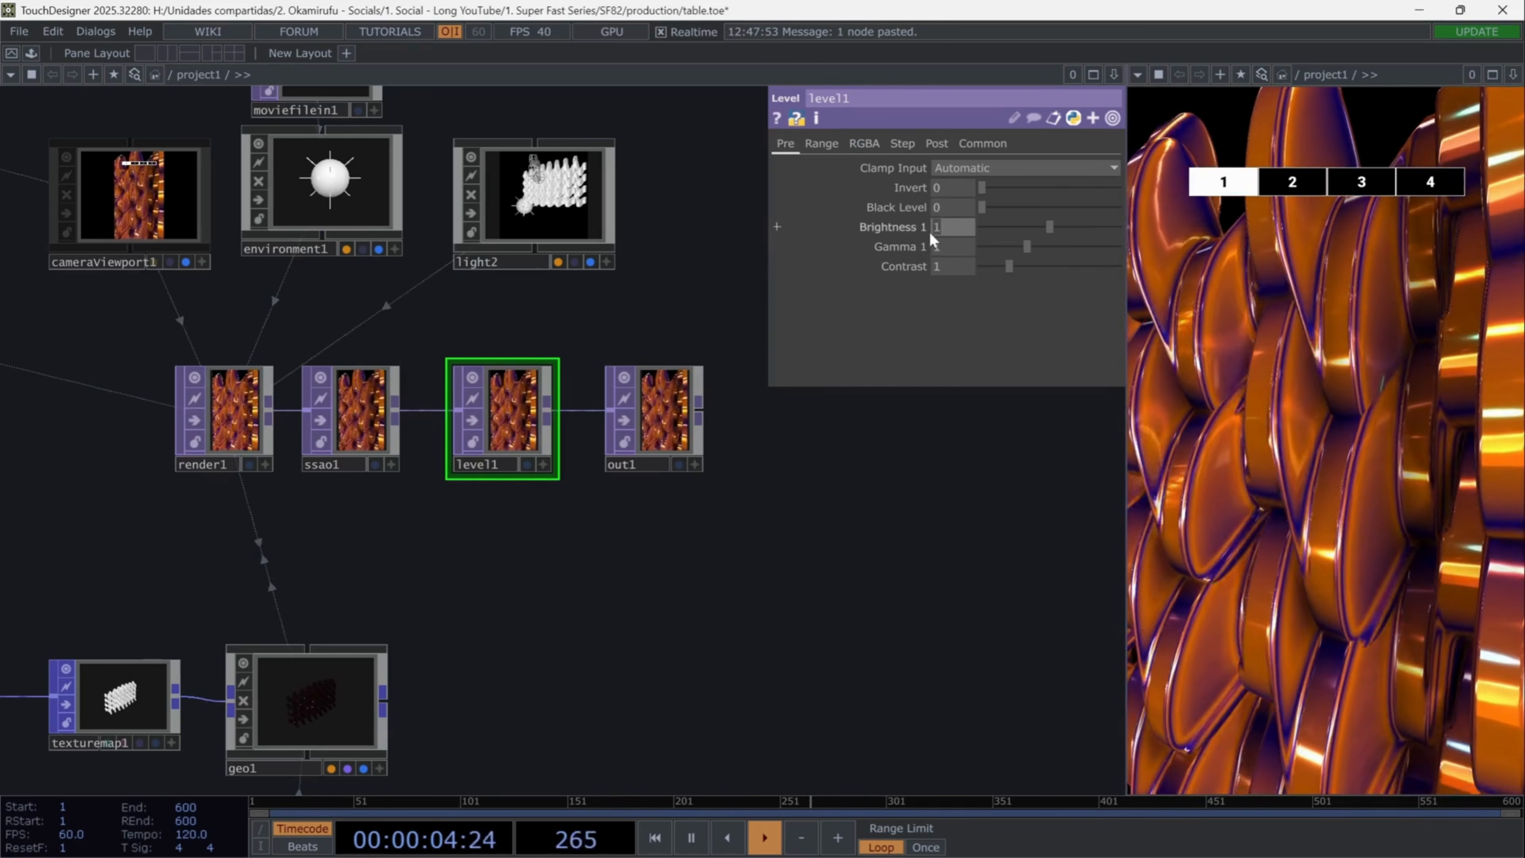
pyautogui.write('2')
pyautogui.press('Return')
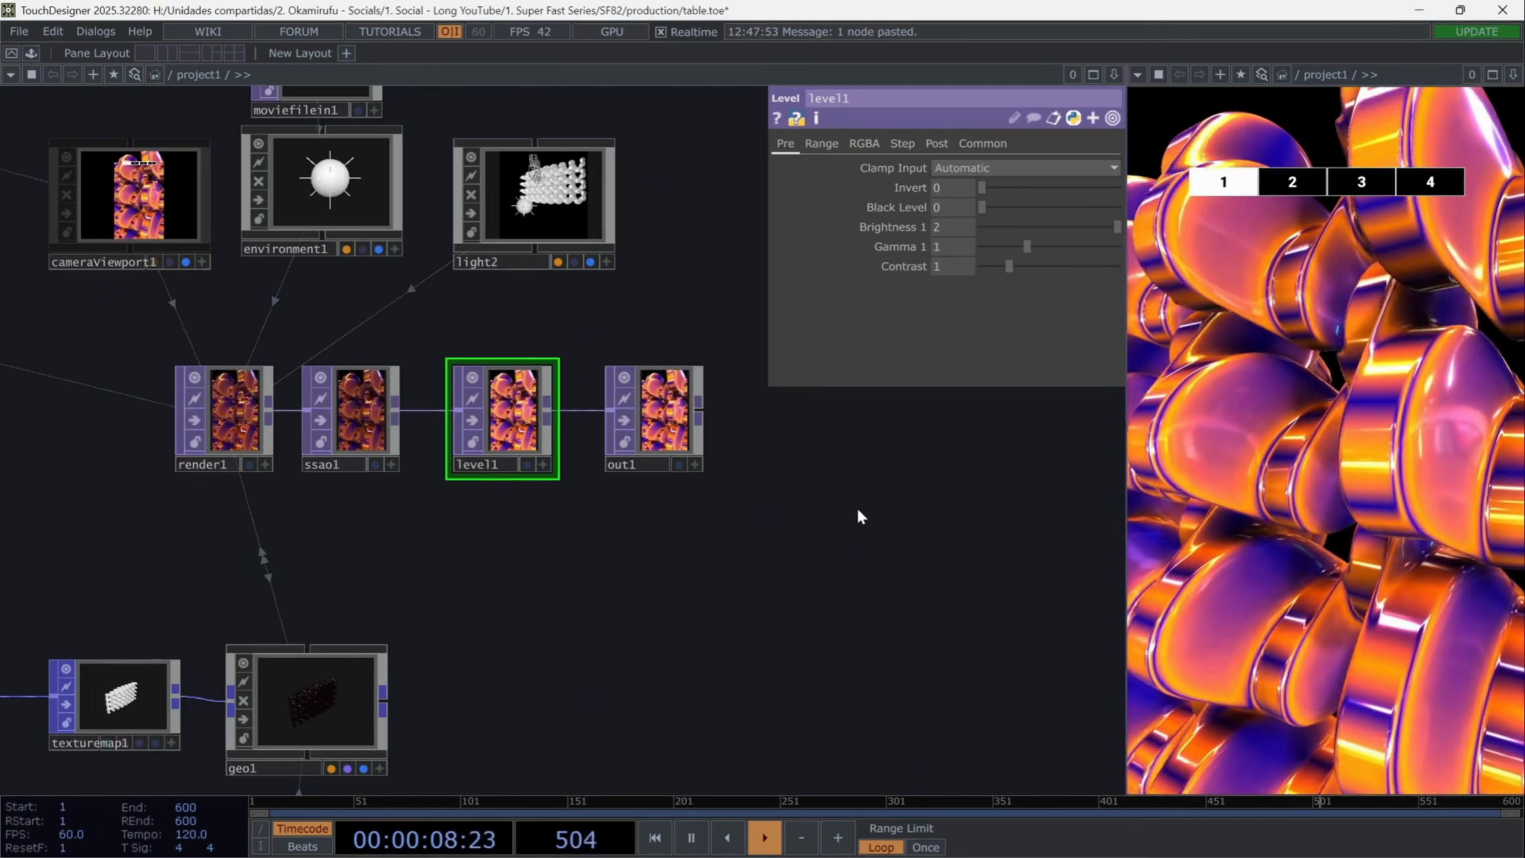
# Step: View the render from camera presets 2 and 3
pyautogui.click(1294, 185)
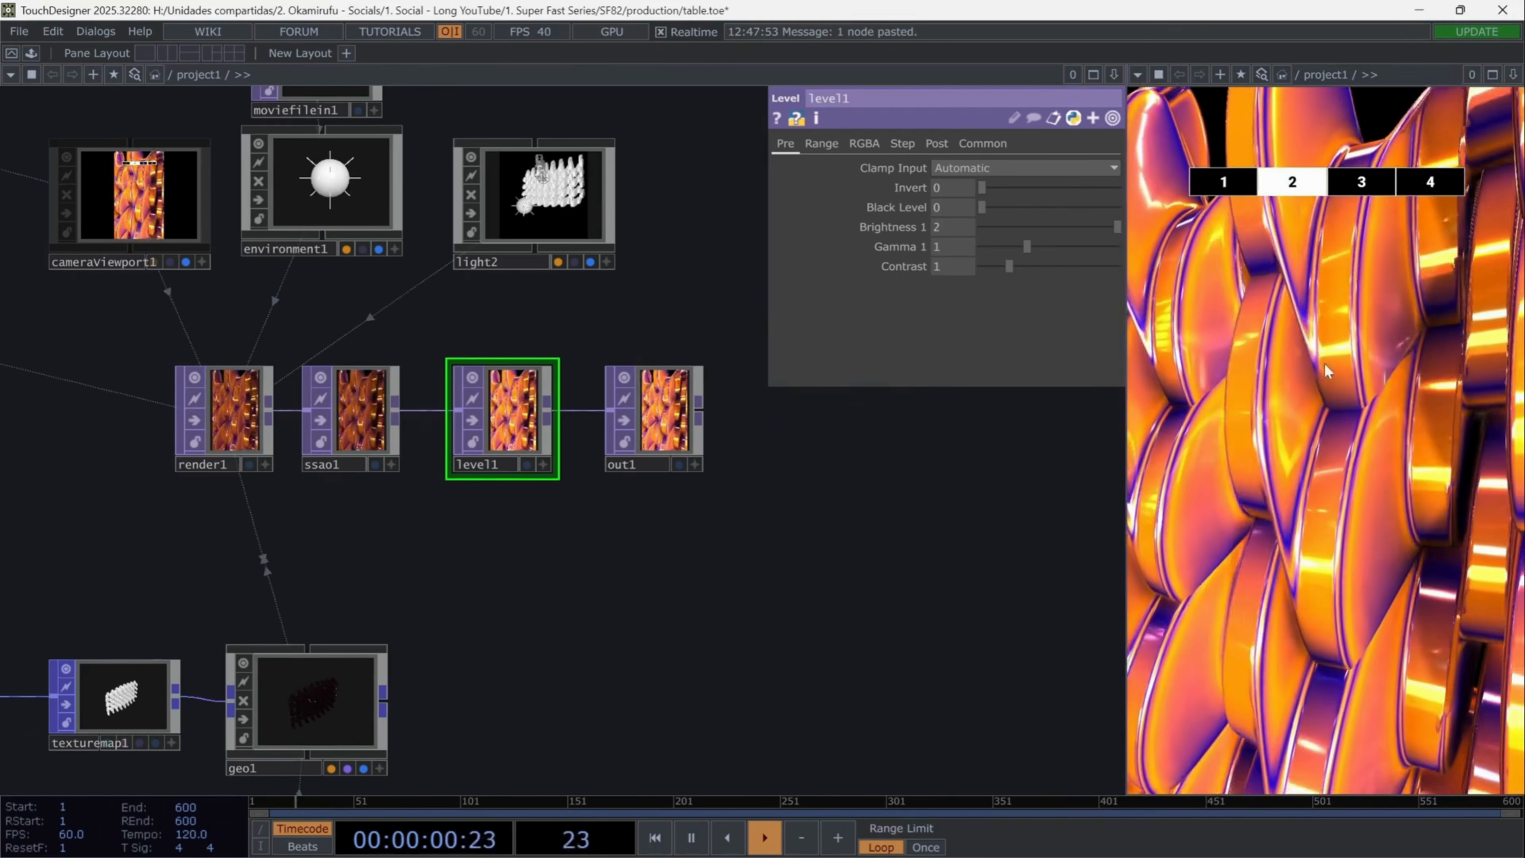
pyautogui.click(1363, 191)
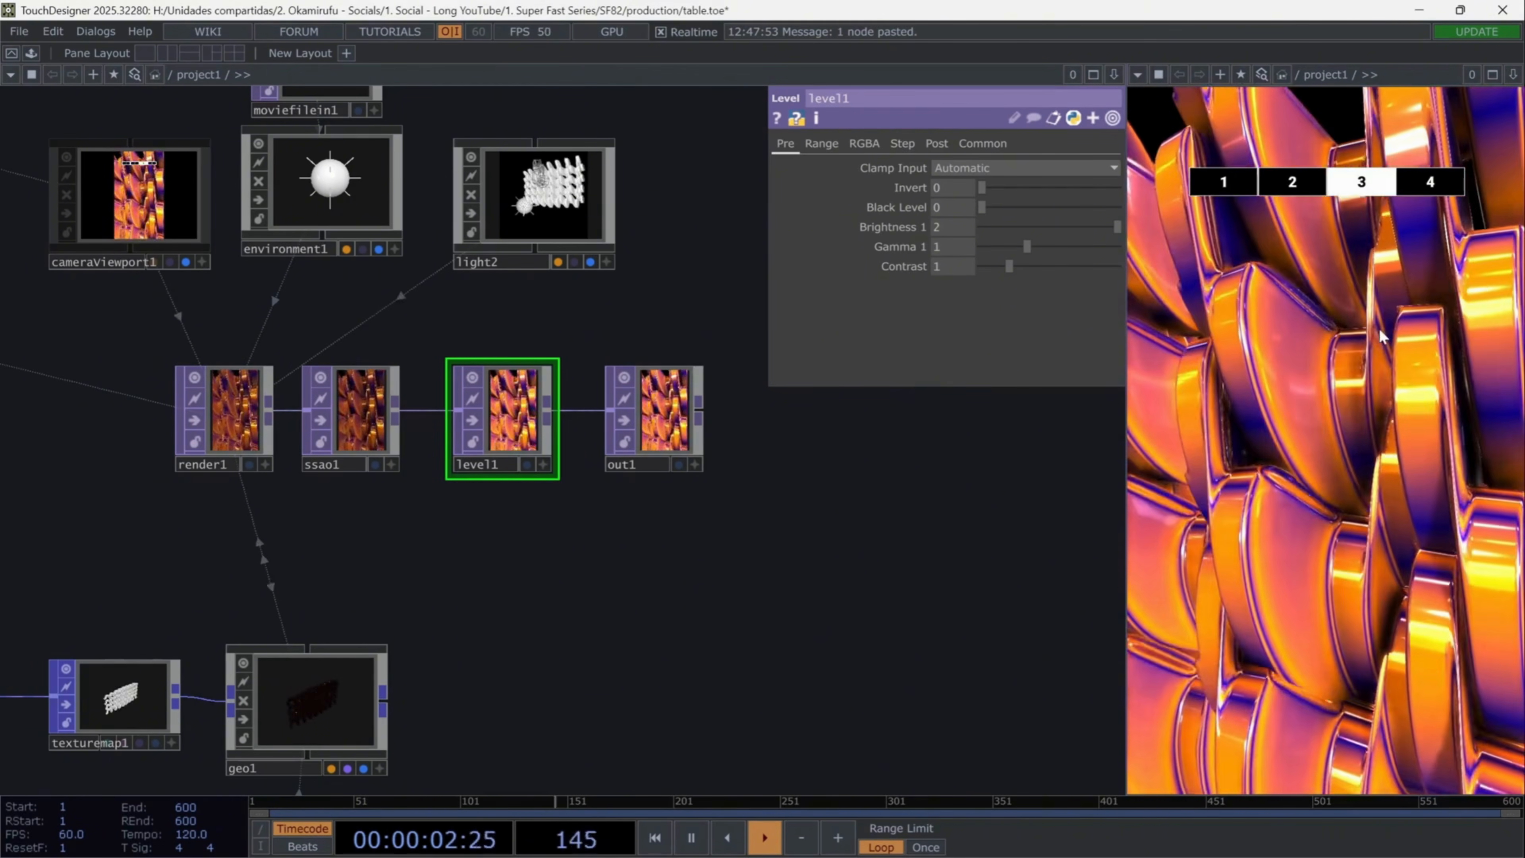